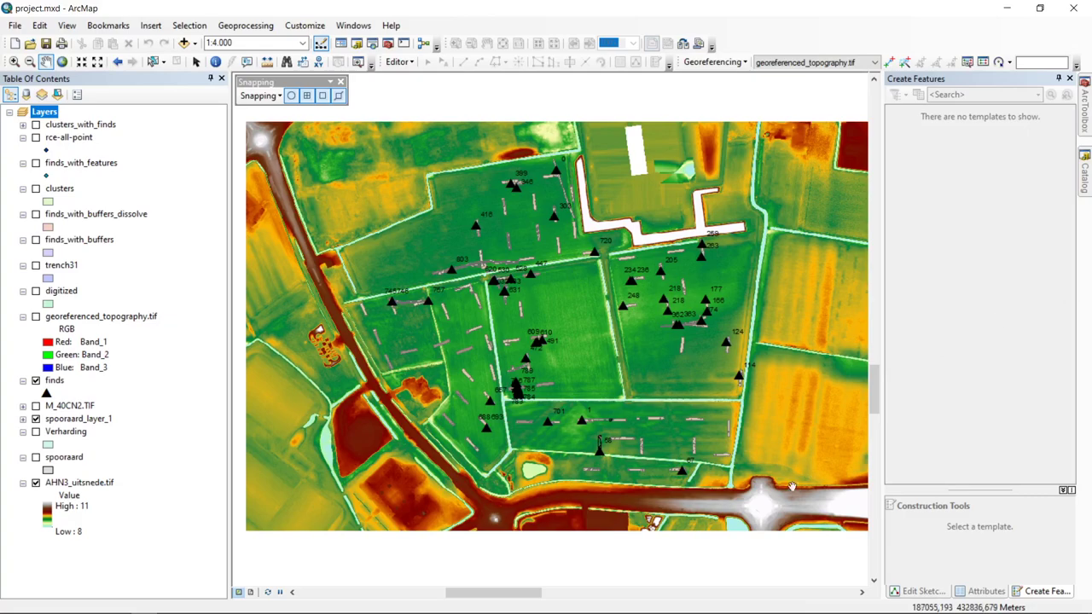
key("Down")
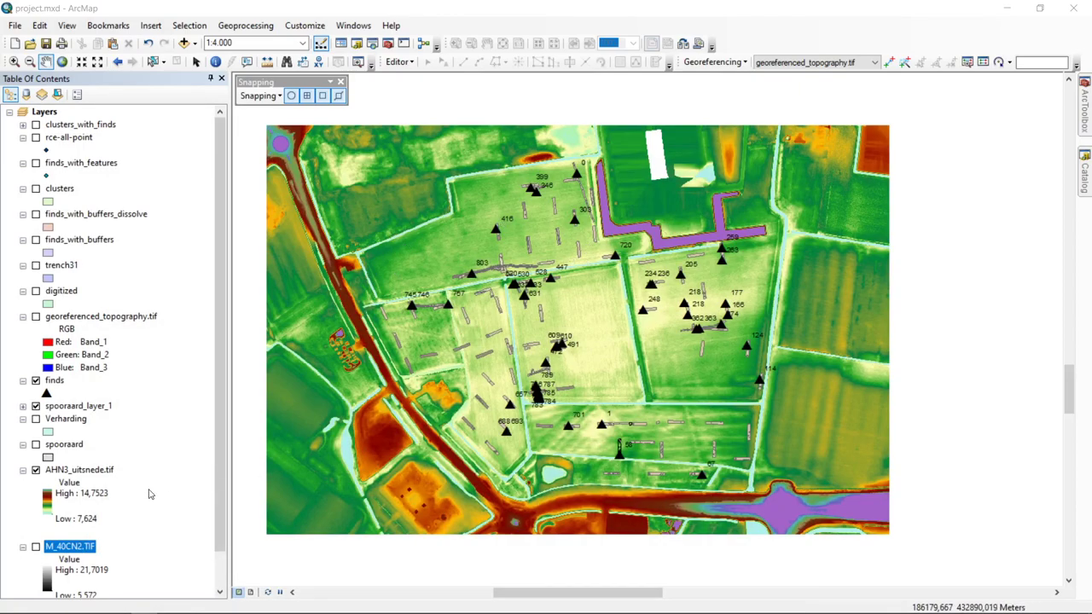
- Set the stretched symbology of AHN3_uitsnede.tif to the elevation color ramp running from light green through yellow and brown to white
right_click(108, 474)
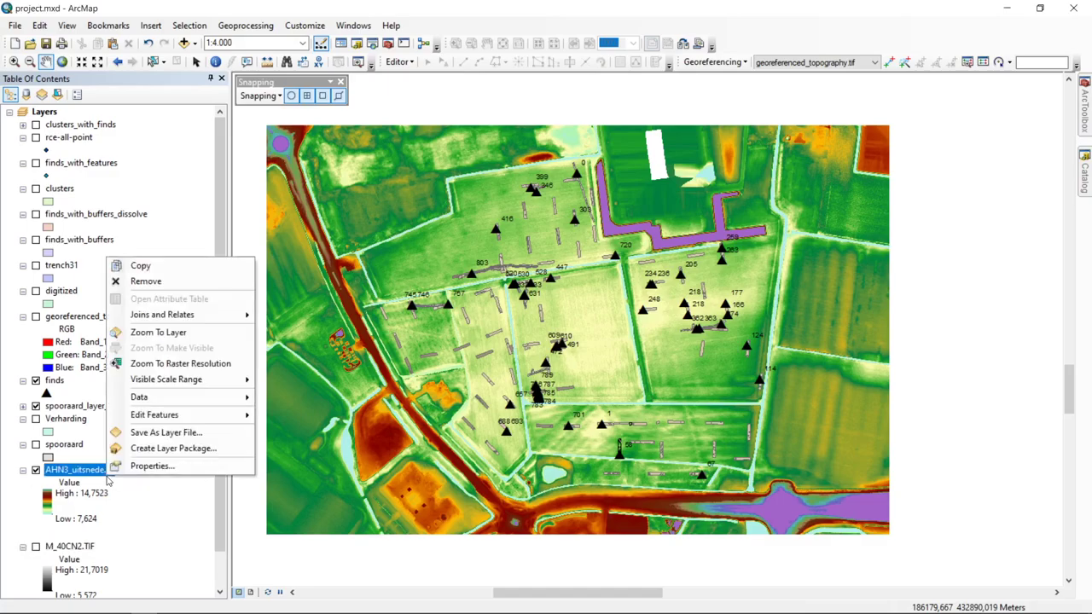
left_click(168, 467)
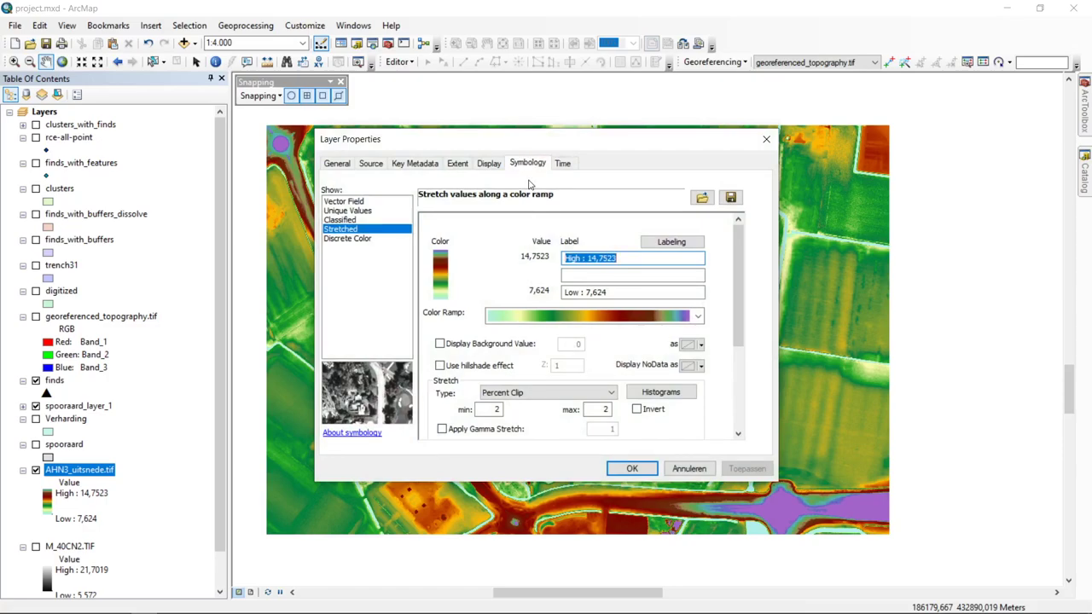
right_click(573, 322)
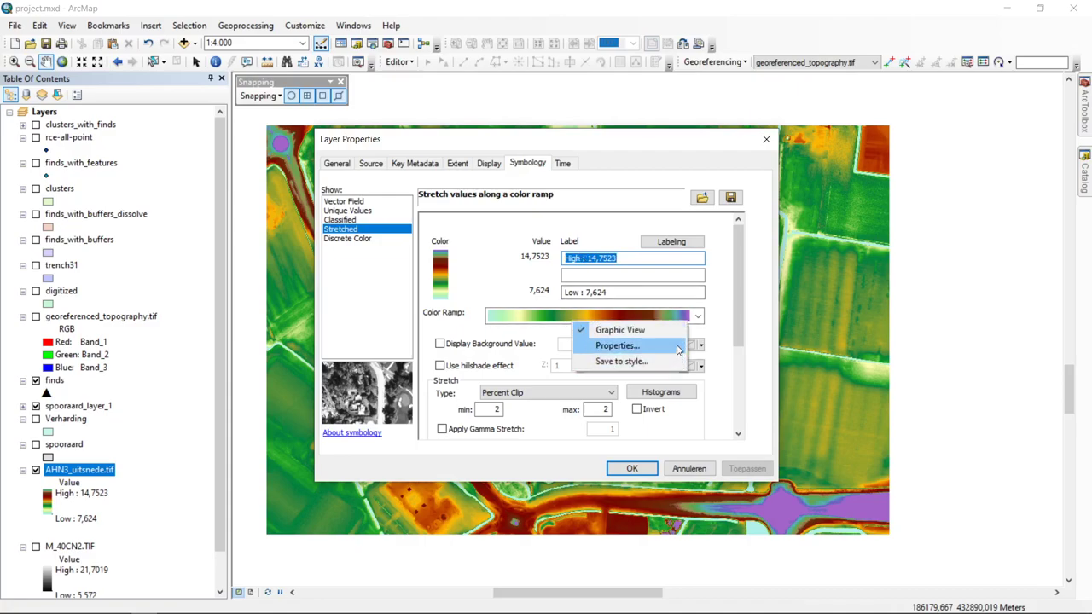
left_click(697, 316)
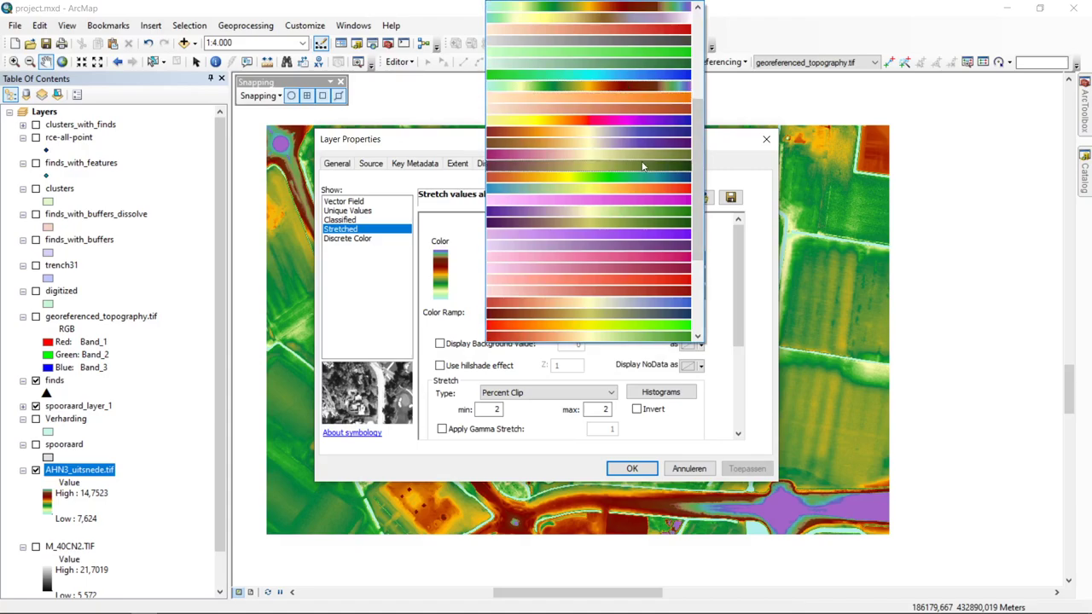
scroll(643, 164, "up", 5)
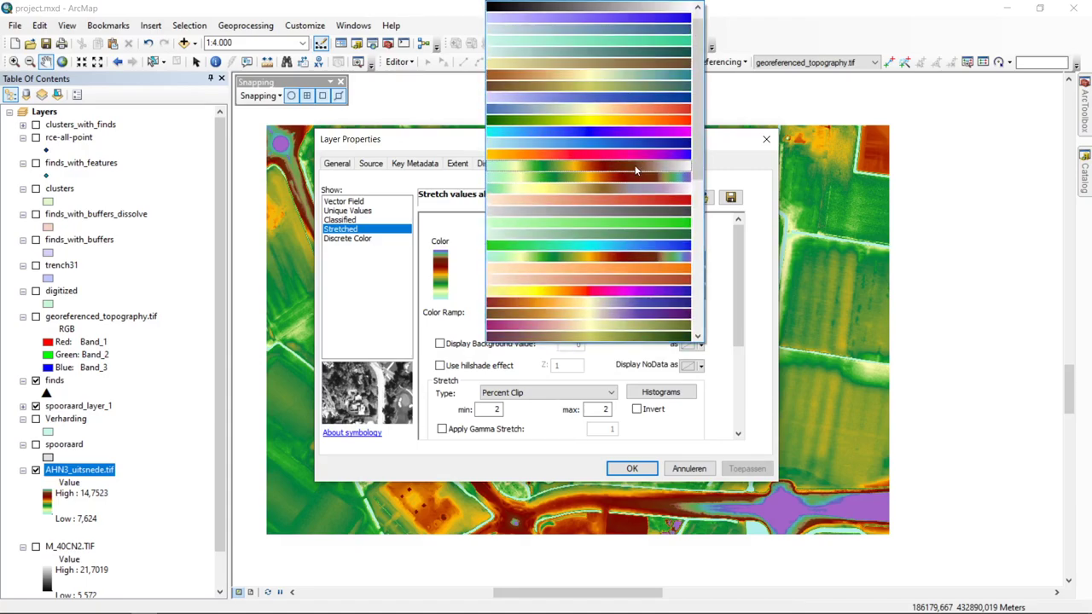
left_click(634, 170)
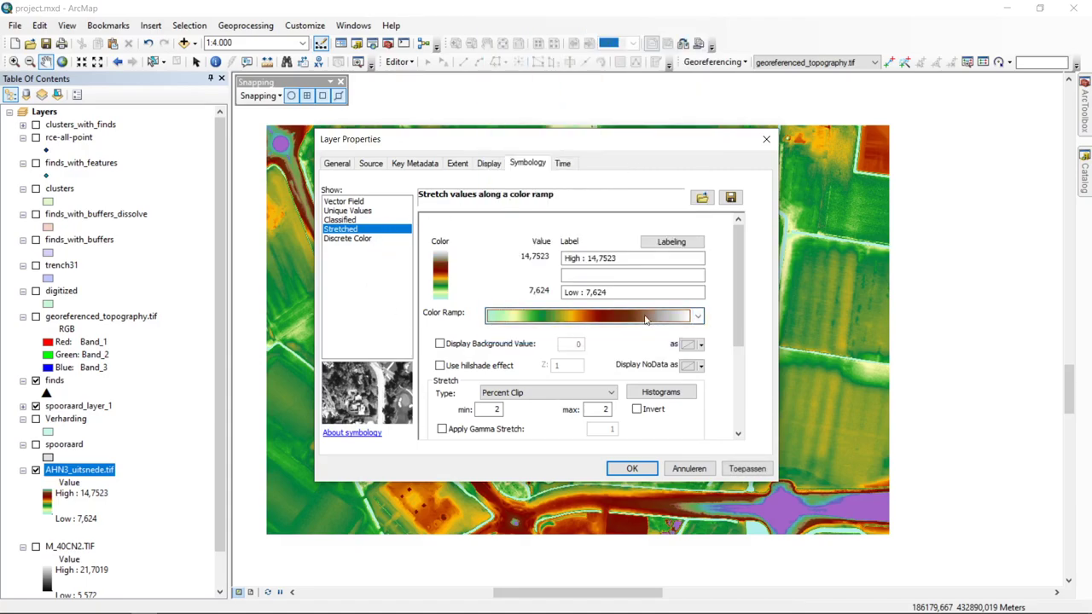
- Edit the chosen color ramp so the second color of its last segment, the grey-to-white one, is black
right_click(618, 320)
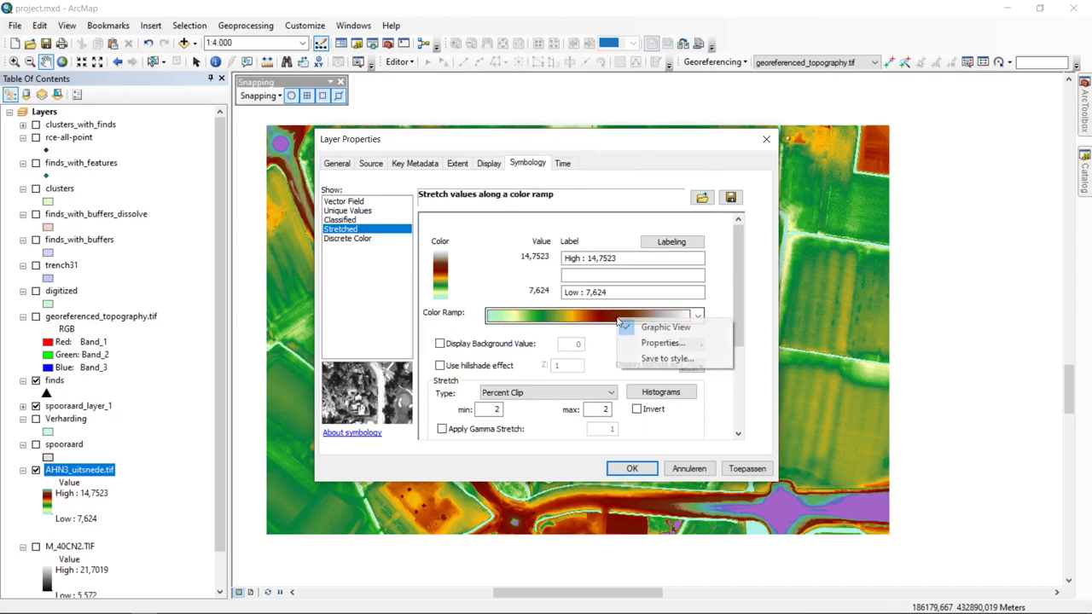
left_click(705, 343)
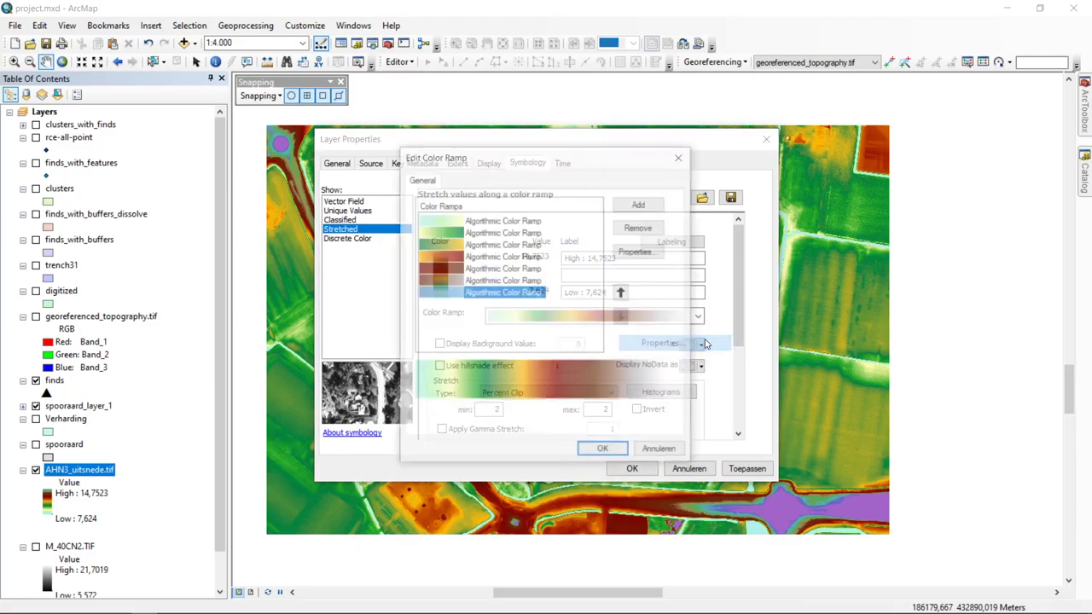
left_click(578, 327)
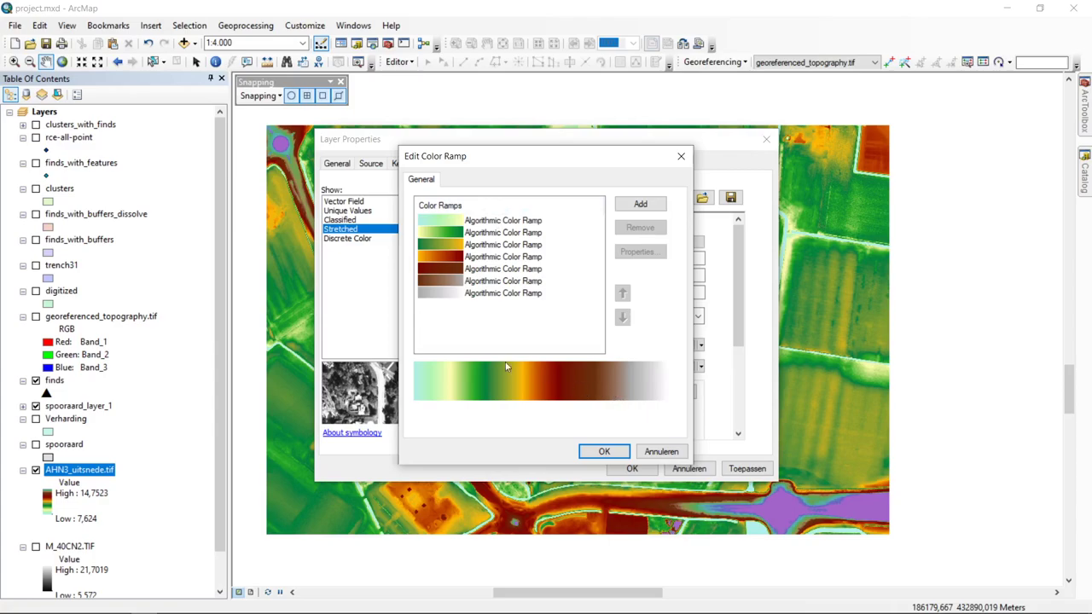
left_click(503, 295)
left_click(506, 281)
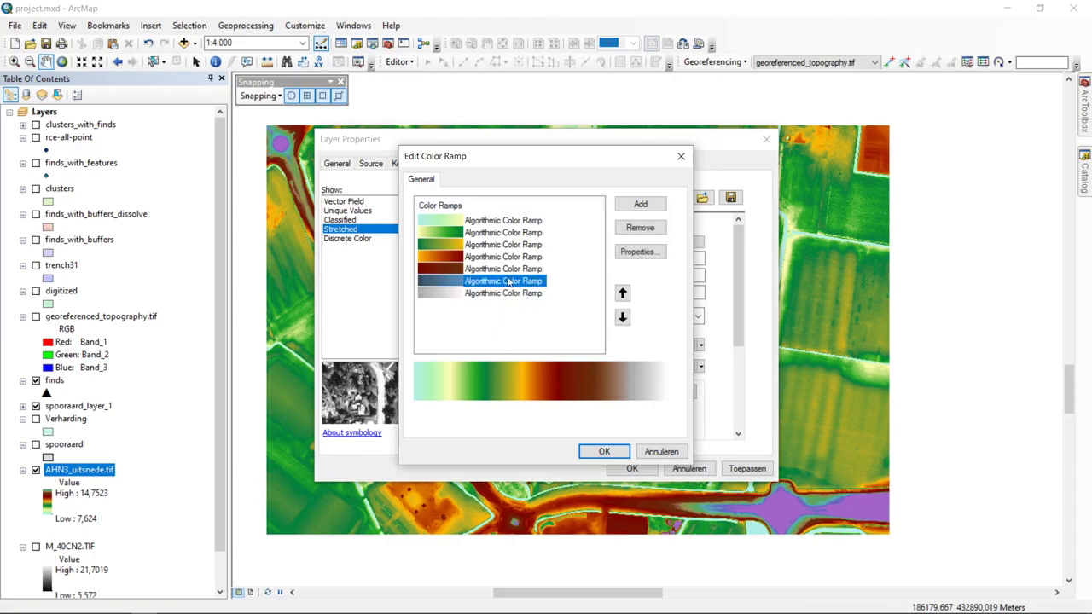
left_click(509, 271)
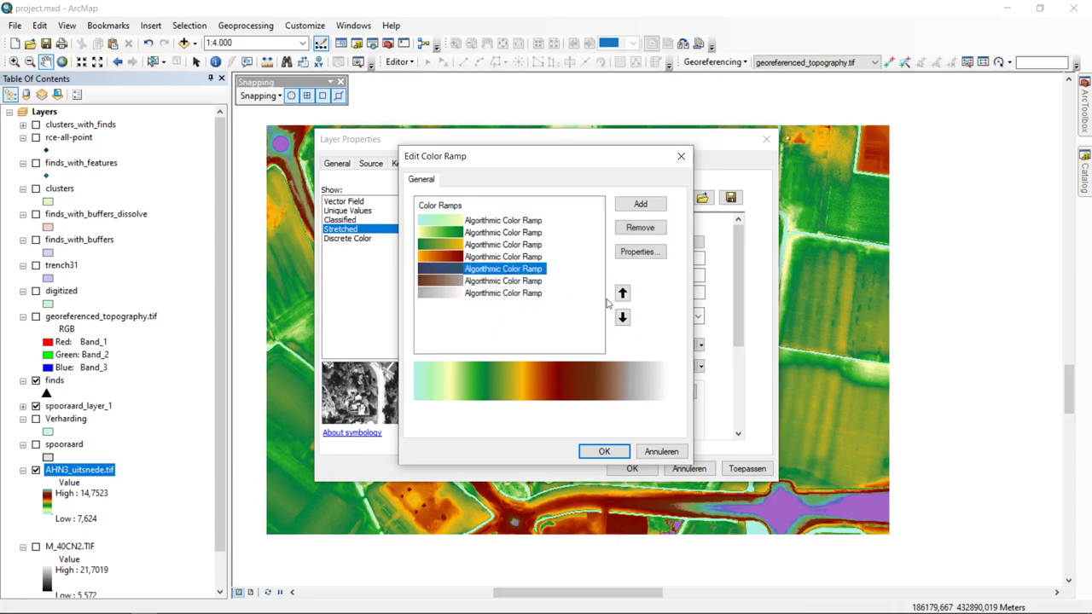
left_click_drag(516, 287, 515, 297)
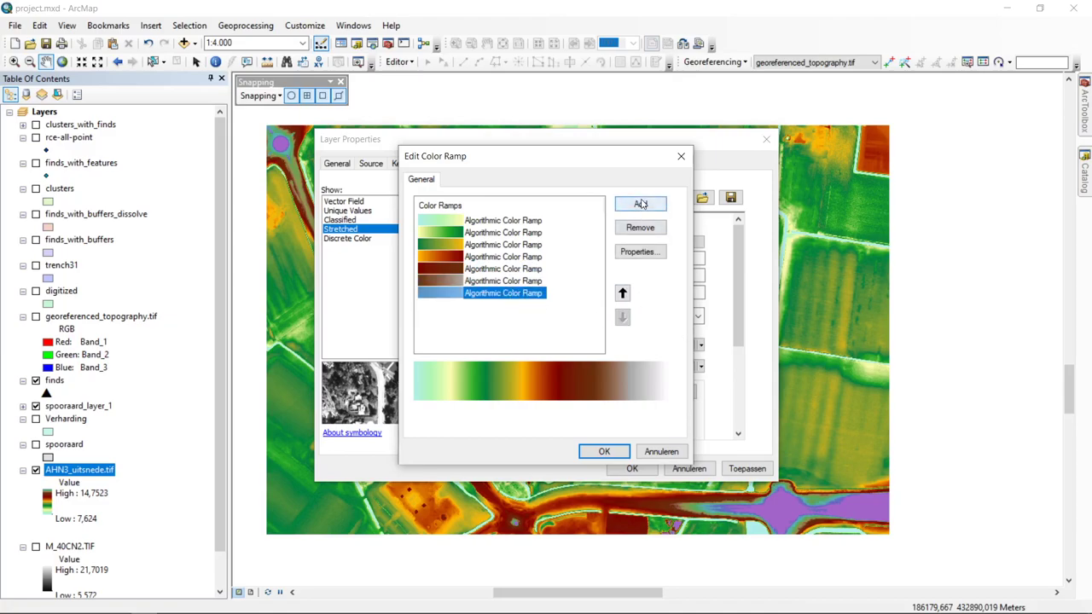
left_click(648, 253)
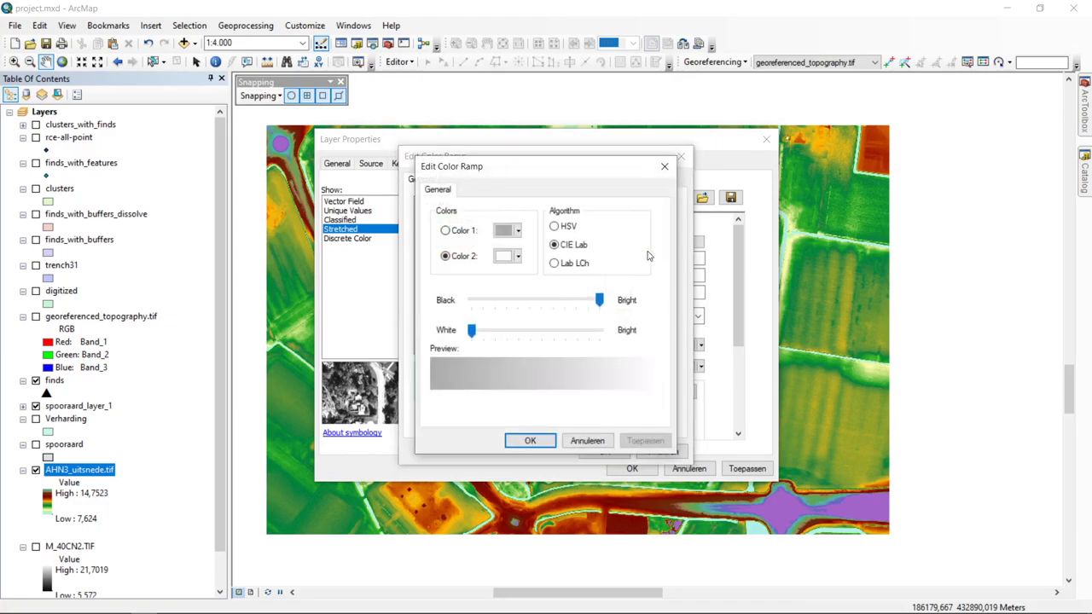
left_click_drag(590, 173, 856, 187)
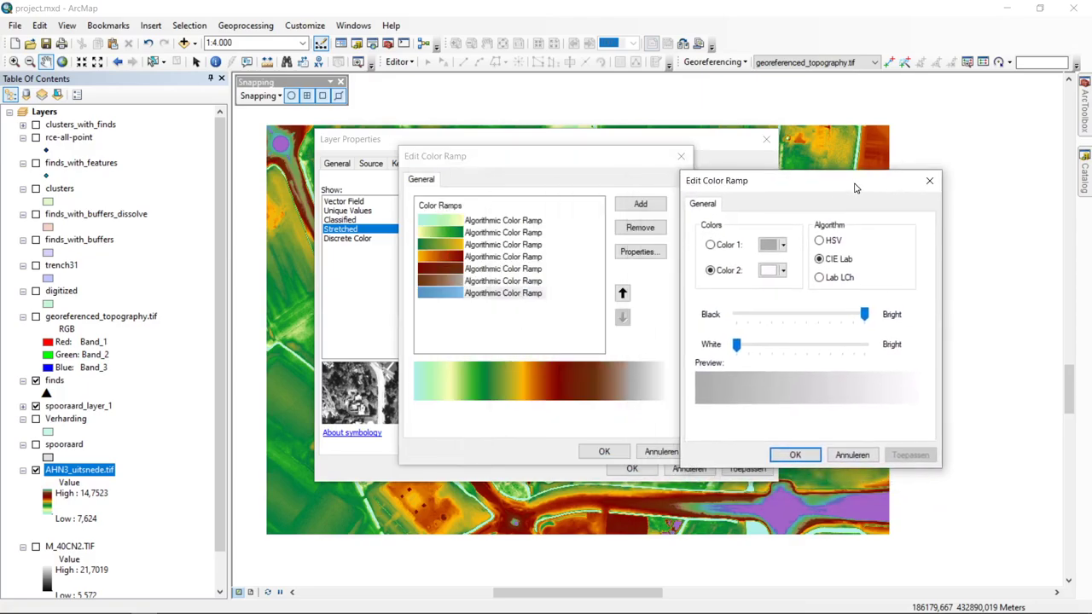
left_click(772, 271)
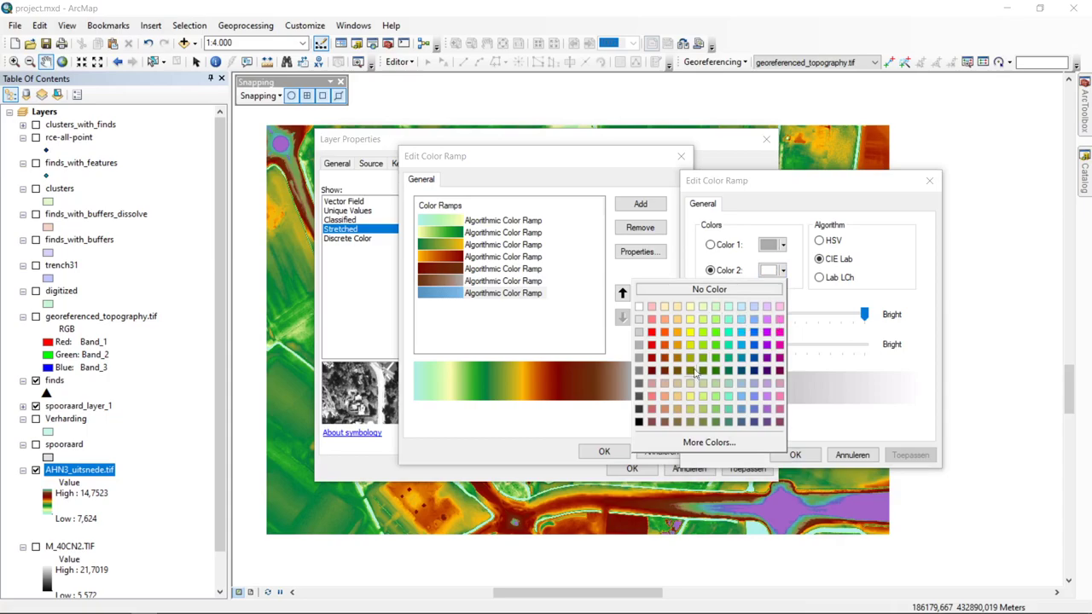
left_click(640, 421)
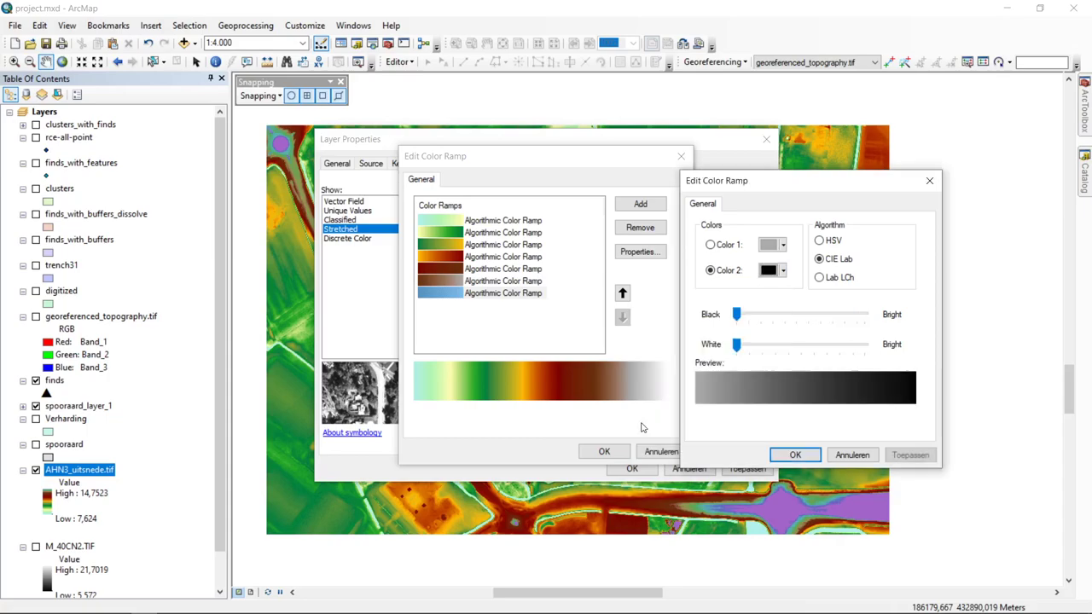
left_click(800, 461)
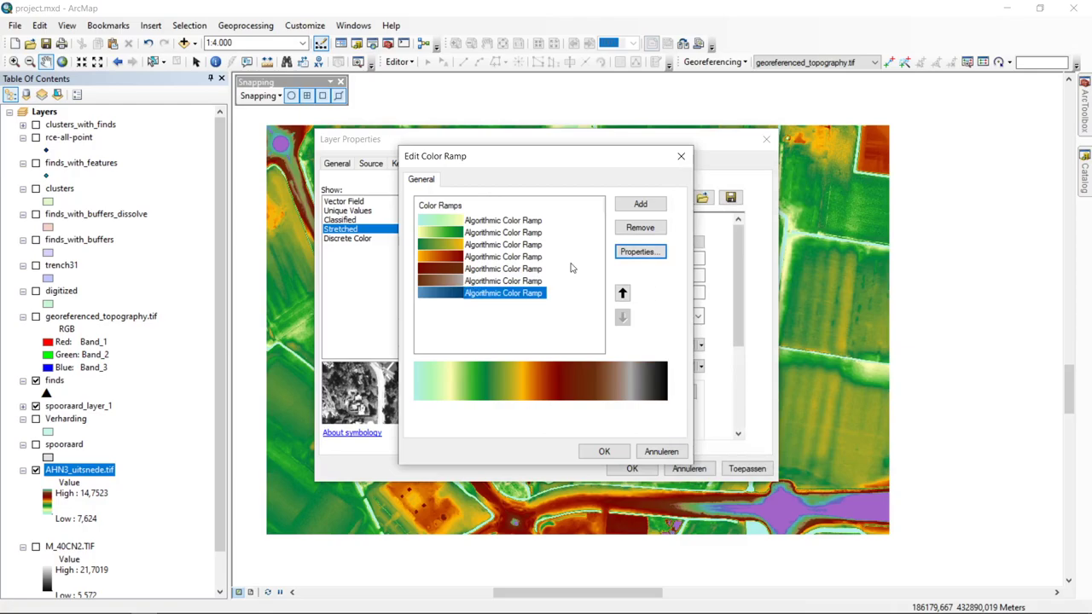
left_click(648, 253)
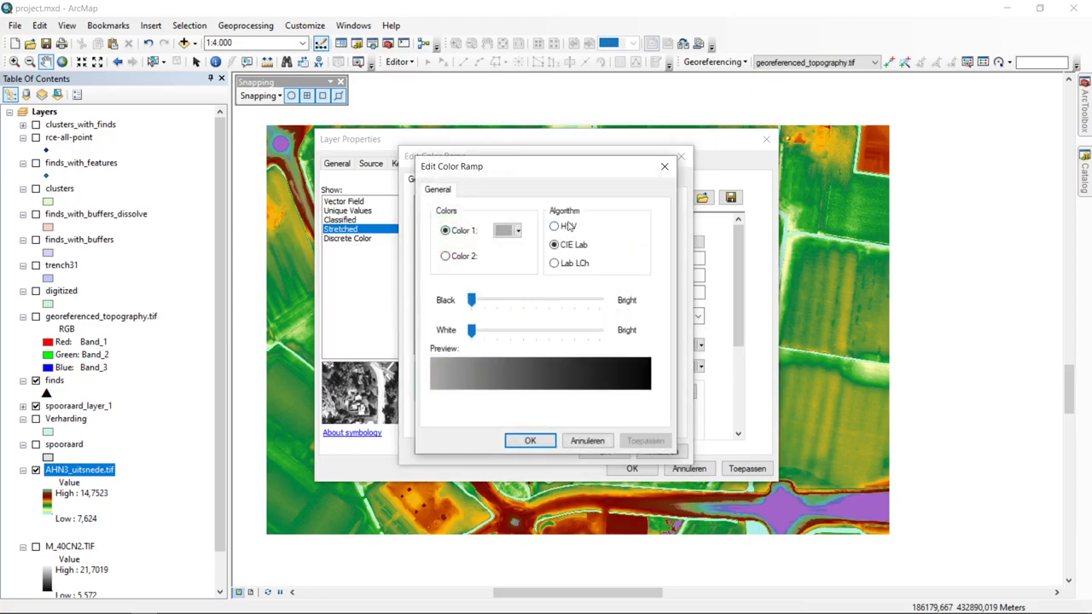
left_click(664, 168)
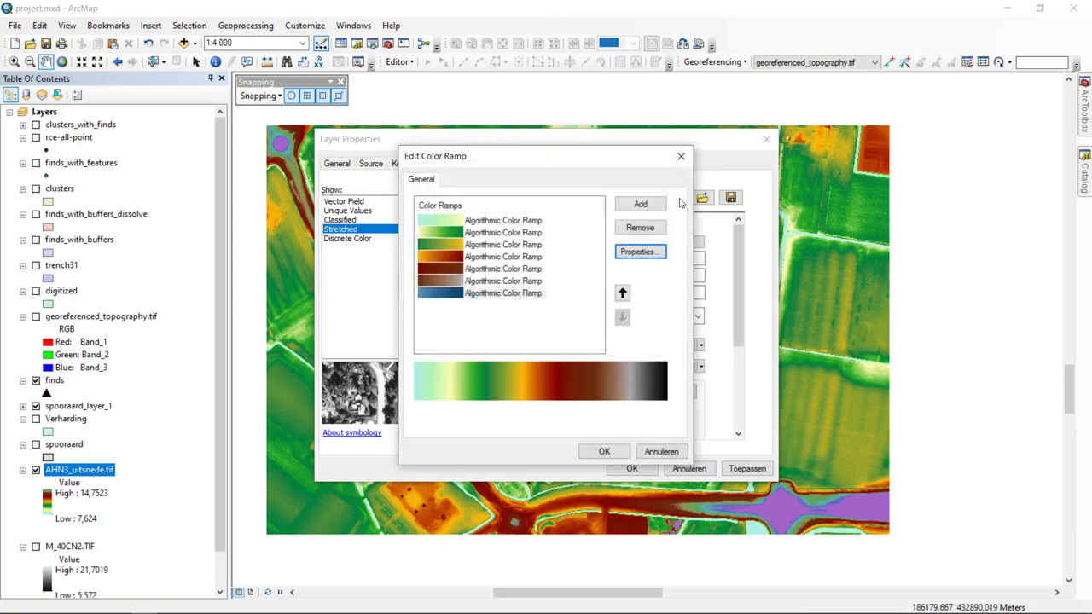
- Add an Algorithmic Color Ramp segment to the end of the ramp and set its Color 1 to black
left_click(653, 206)
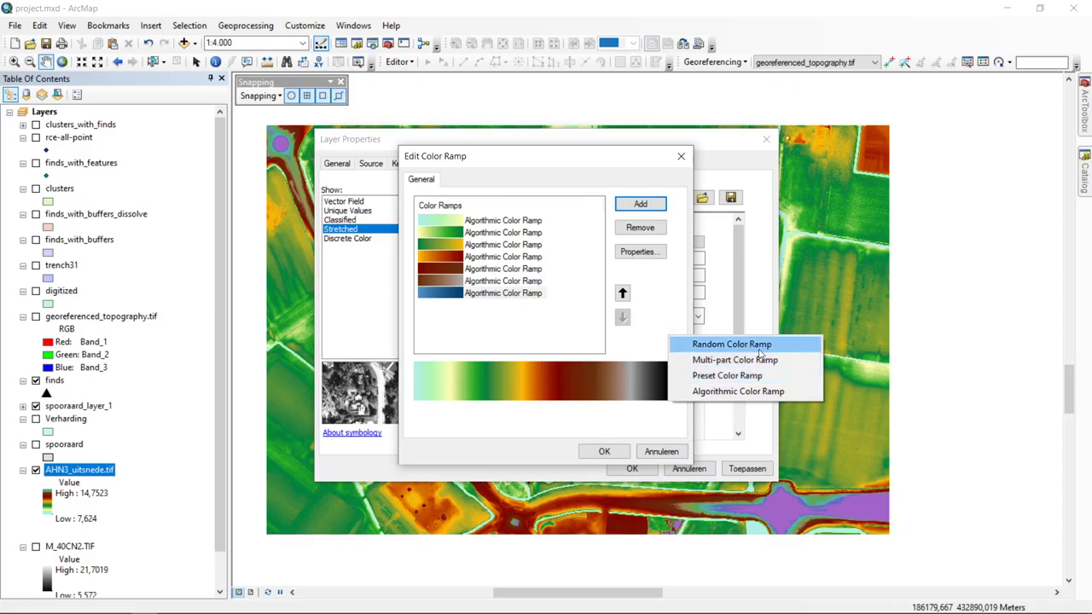
left_click(800, 393)
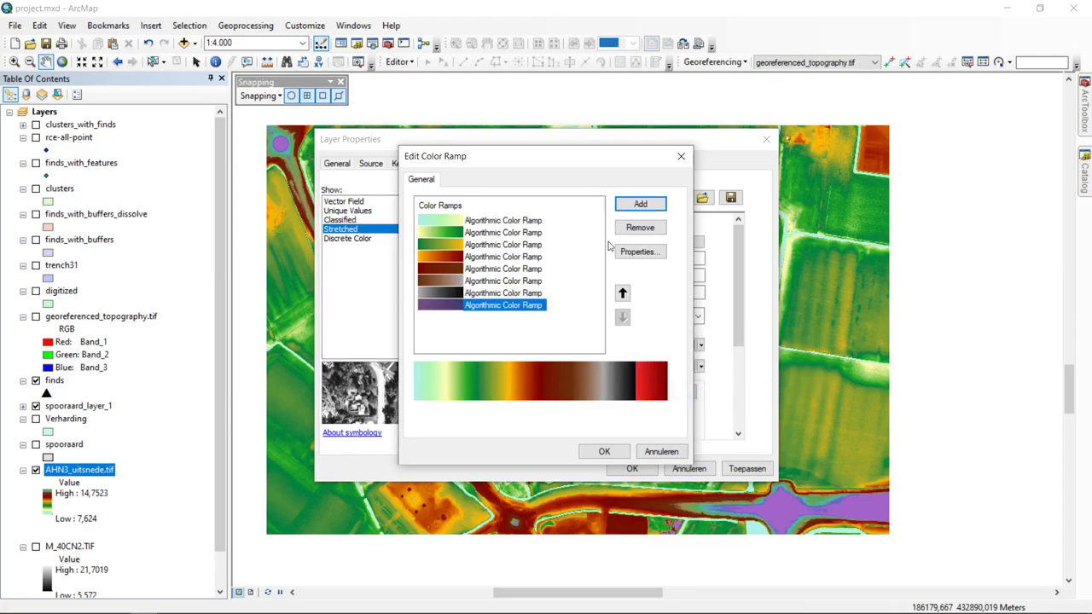
left_click(639, 252)
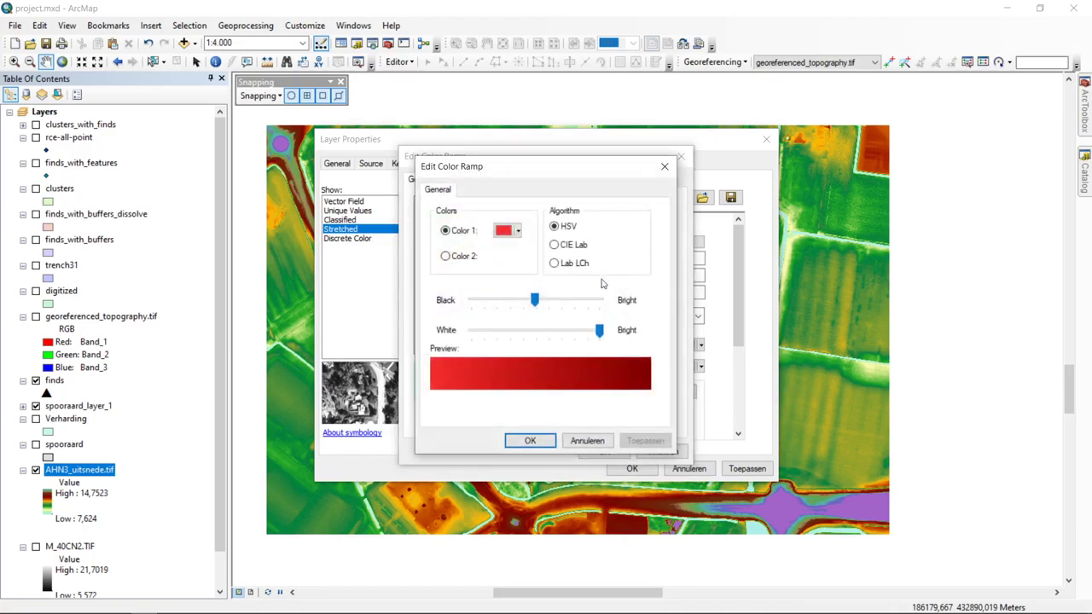
left_click(507, 230)
left_click(374, 381)
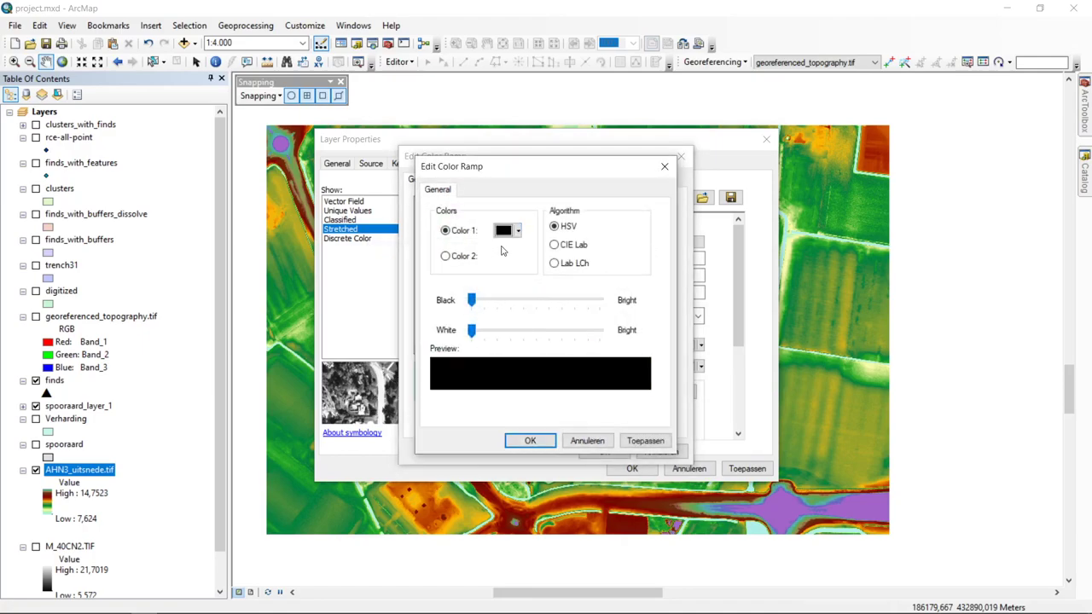
- Set Color 2 of the added segment to light pink and accept the edited color ramp
left_click(461, 256)
left_click(518, 258)
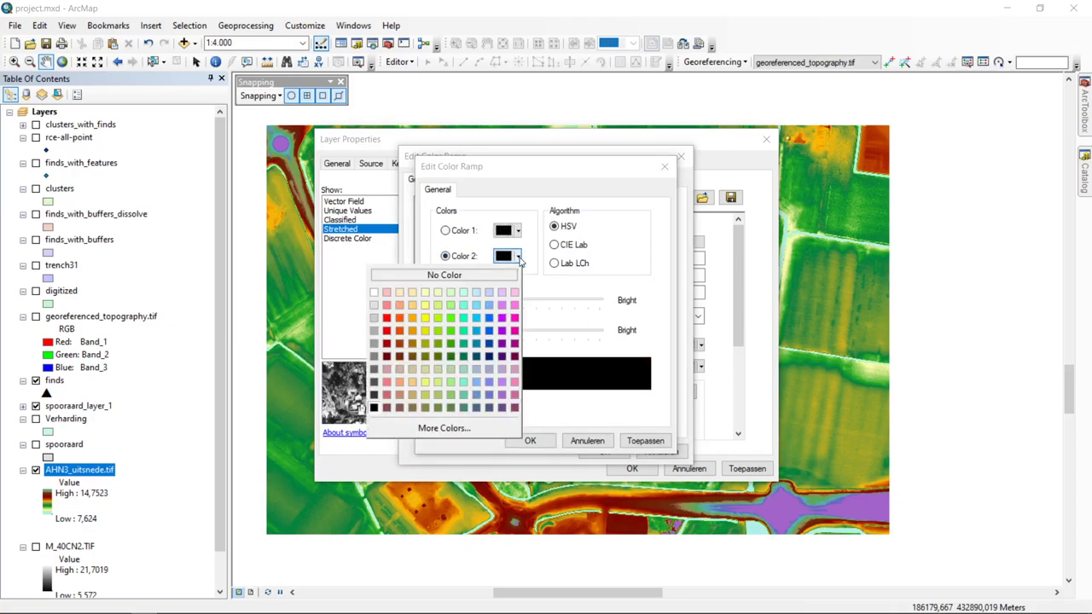
left_click(515, 292)
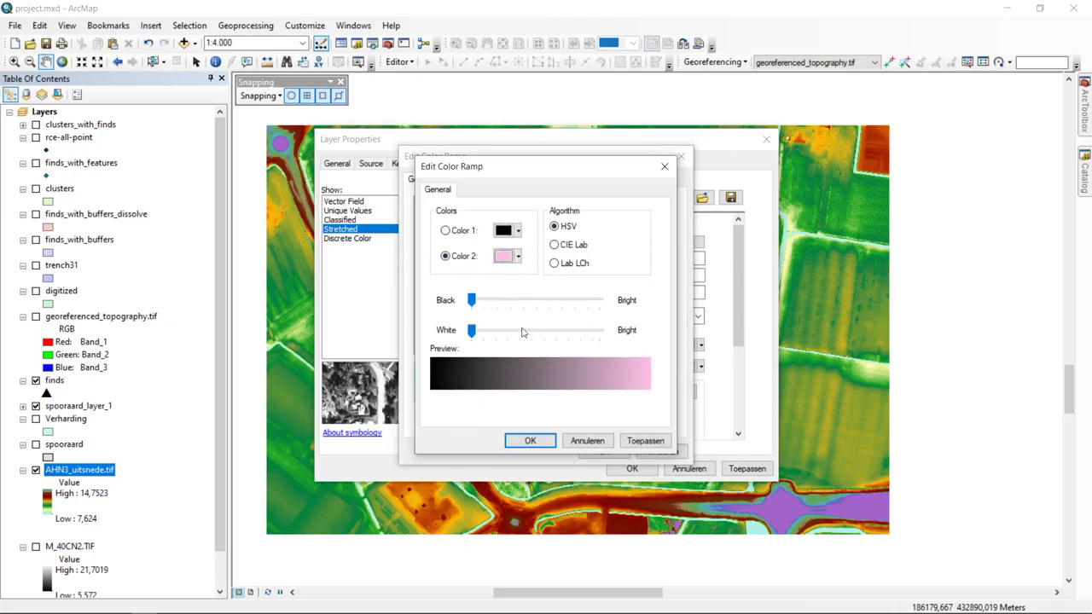
left_click(529, 441)
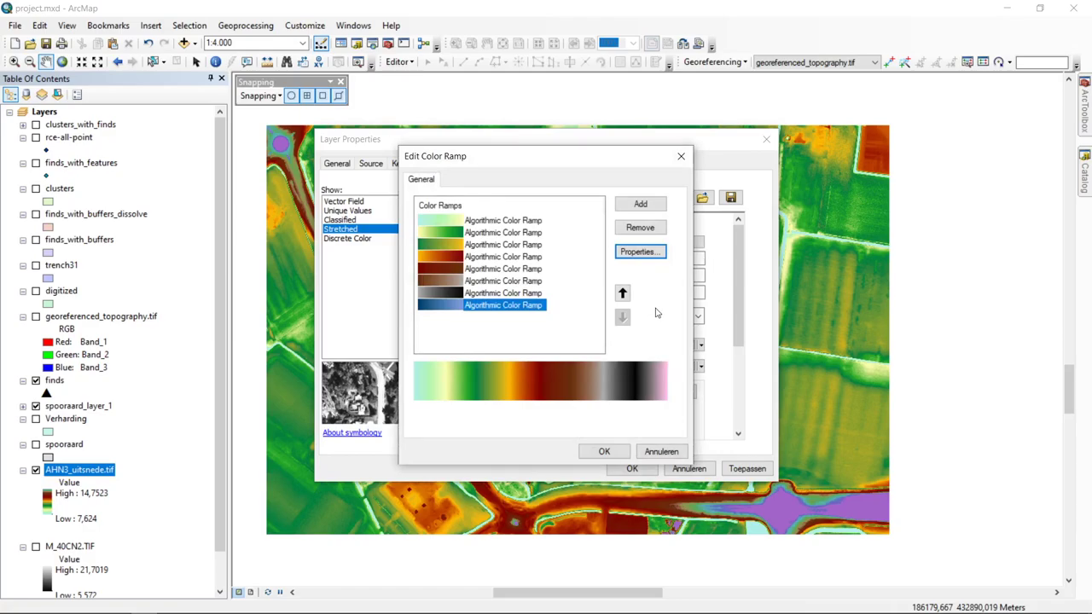
left_click(523, 339)
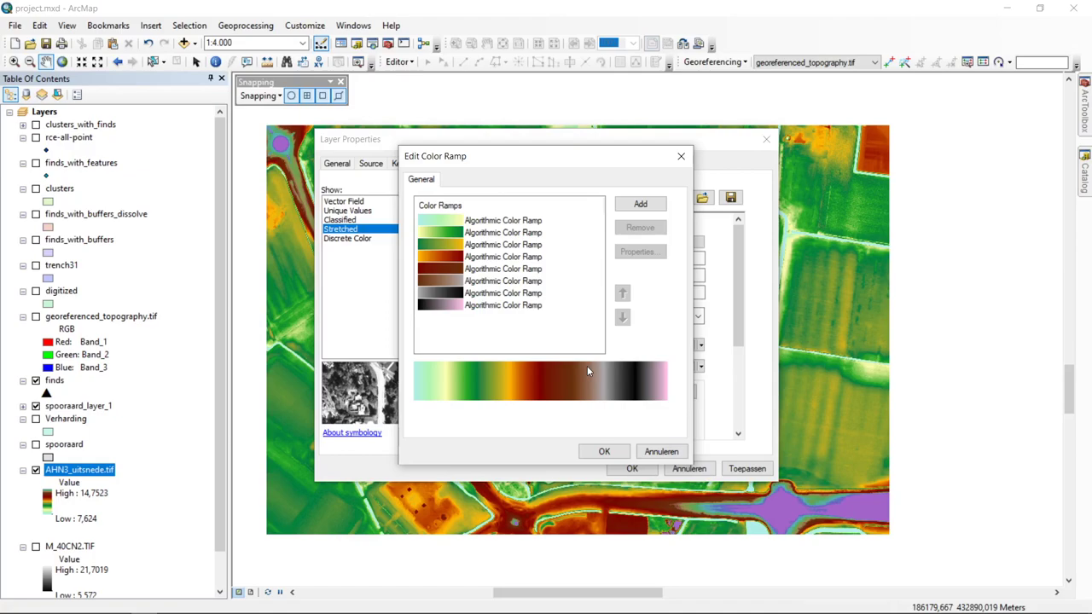
left_click(603, 451)
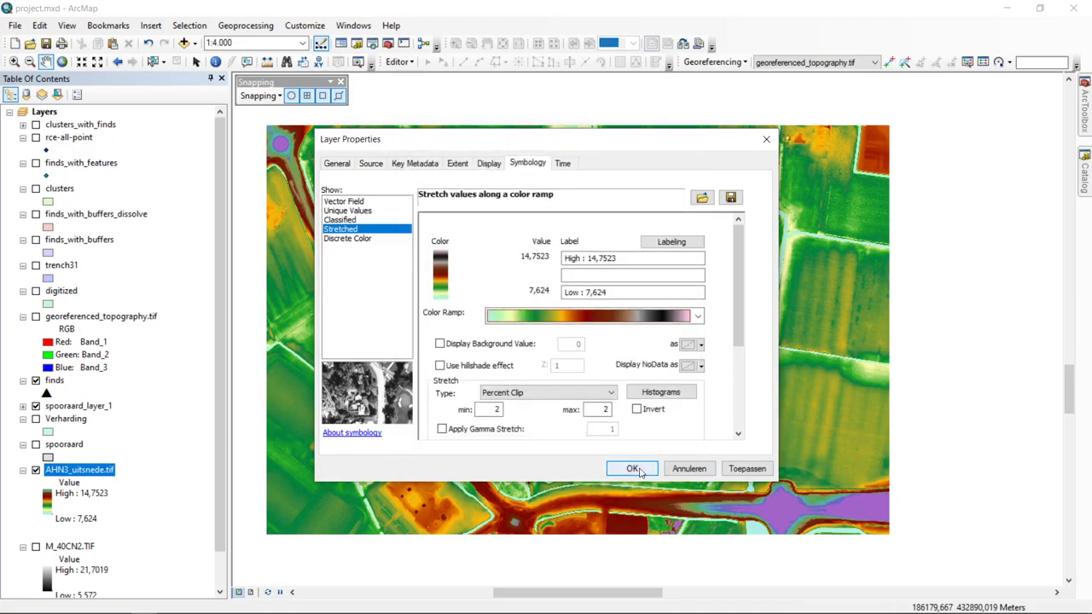
- Save the edited color ramp to the style under the author's first name and apply the symbology to AHN3_uitsnede.tif
right_click(612, 318)
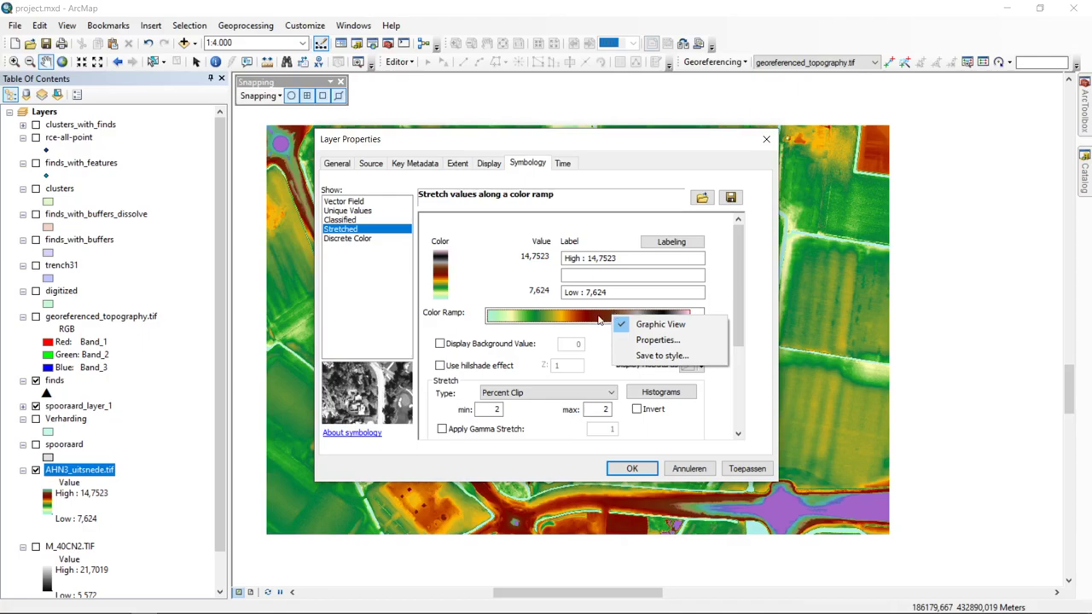
left_click(663, 355)
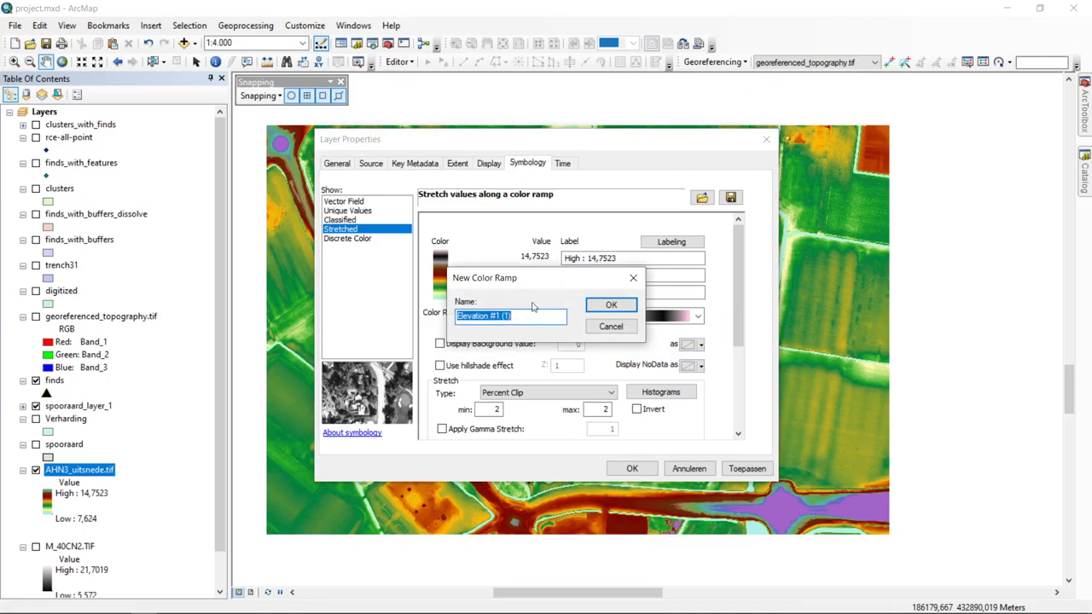
type("Jitte")
key("Return")
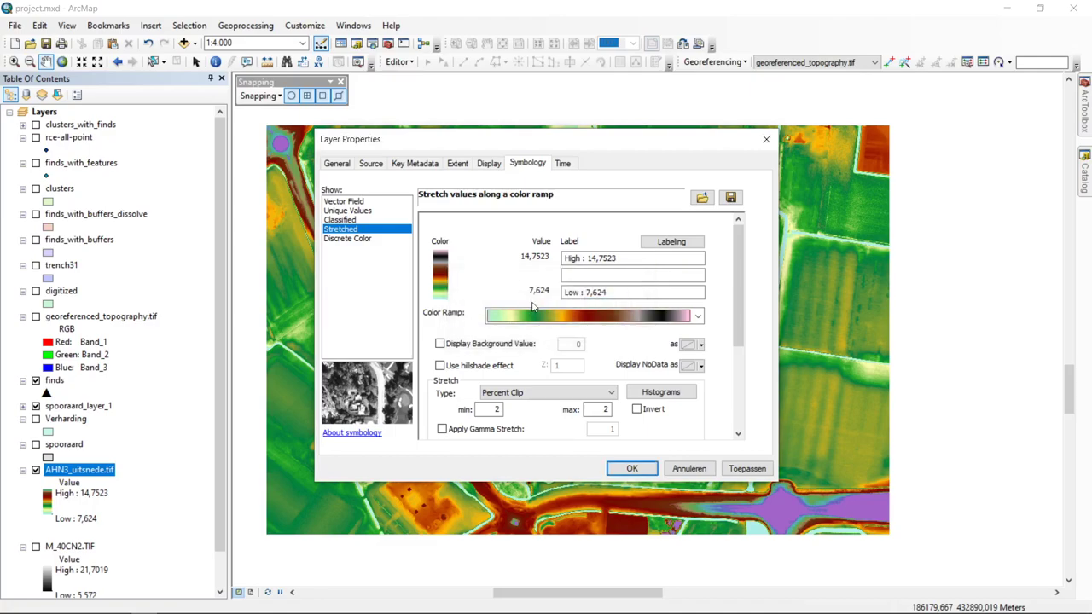
left_click(633, 467)
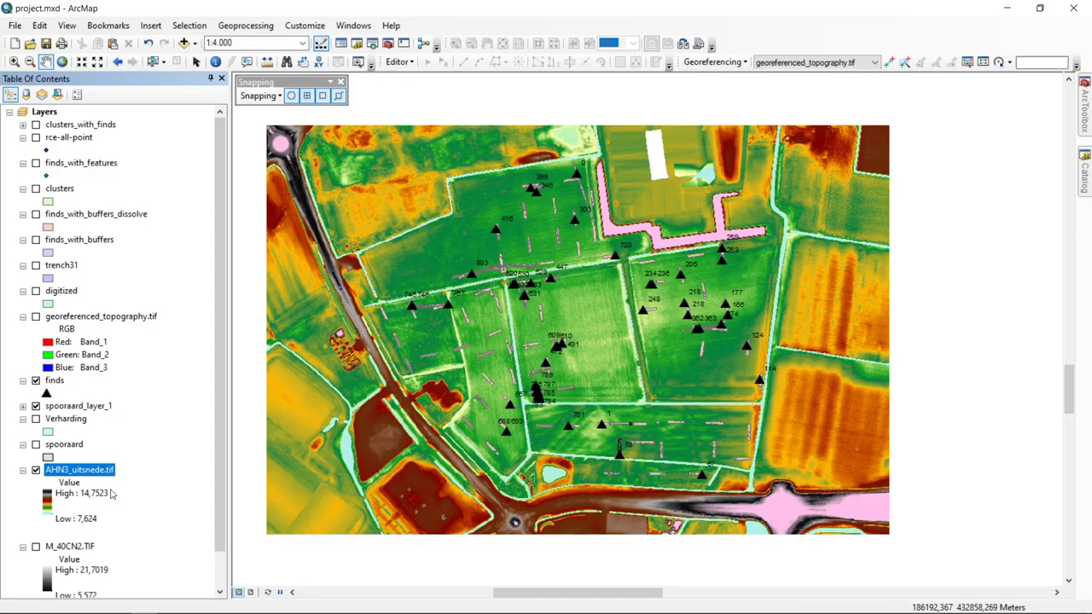
- Turn on the M_40CN2.TIF layer to show the greyscale elevation raster around the colored excerpt
left_click(36, 547)
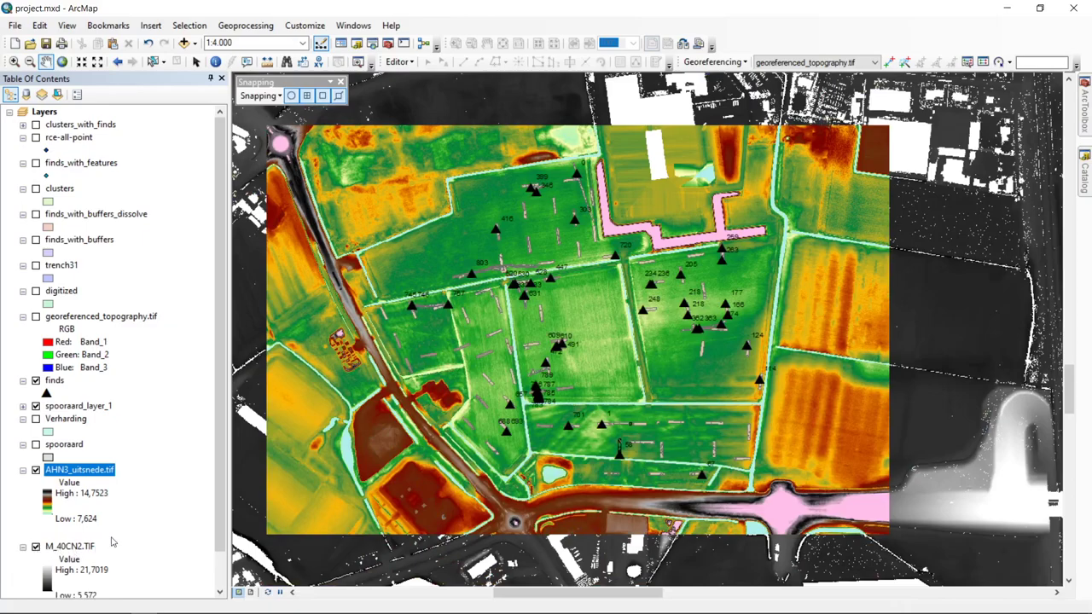
scroll(497, 307, "up", 1)
scroll(498, 307, "down", 2)
scroll(503, 302, "down", 2)
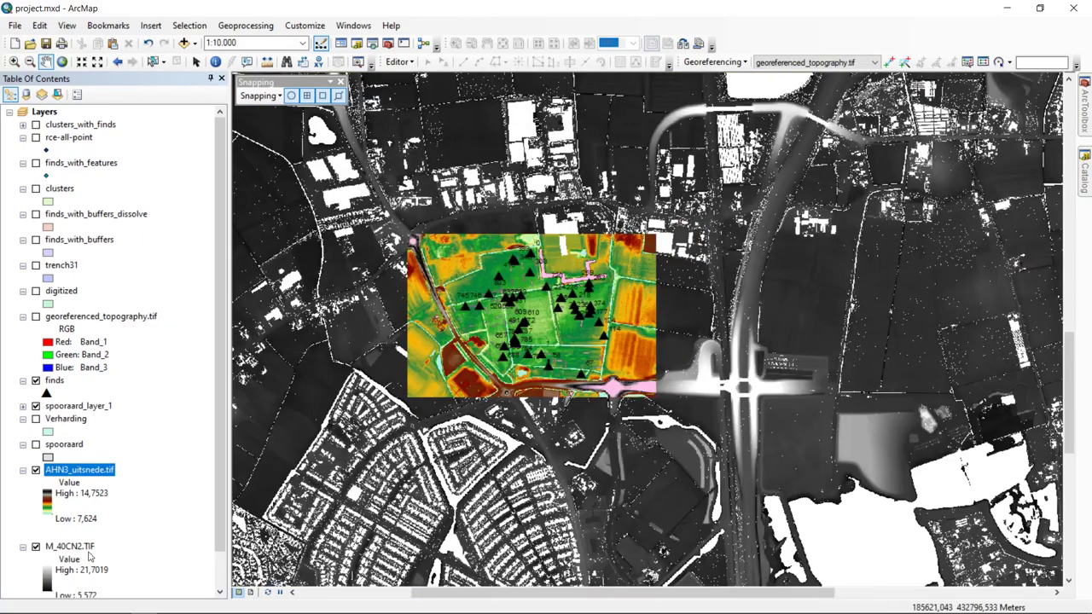
- Apply the saved custom color ramp ending in black and light pink to the M_40CN2.TIF layer
right_click(89, 550)
left_click(200, 544)
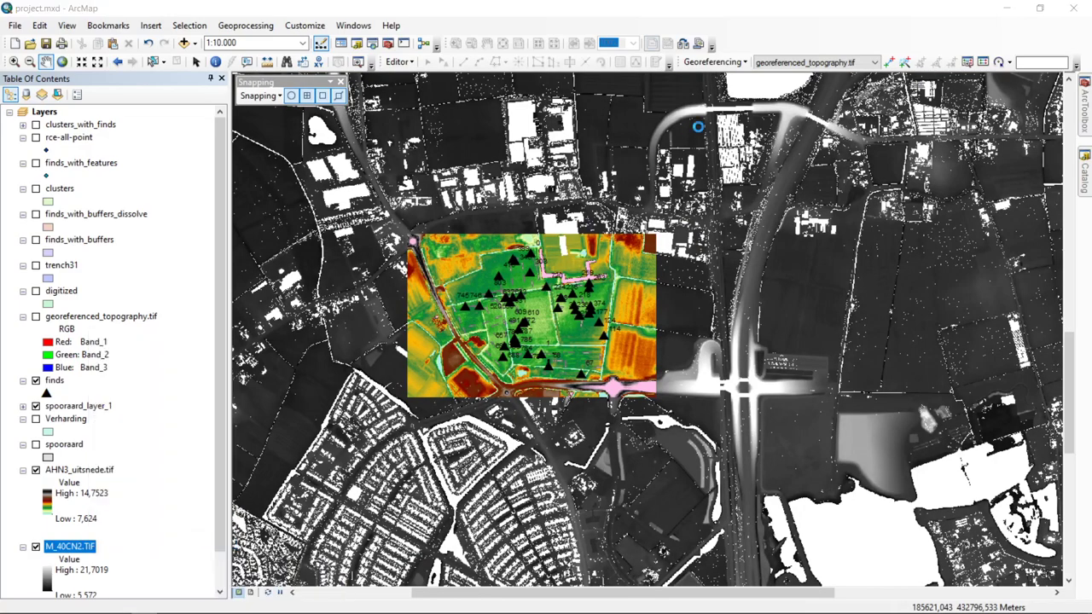
left_click_drag(643, 142, 787, 187)
left_click(842, 361)
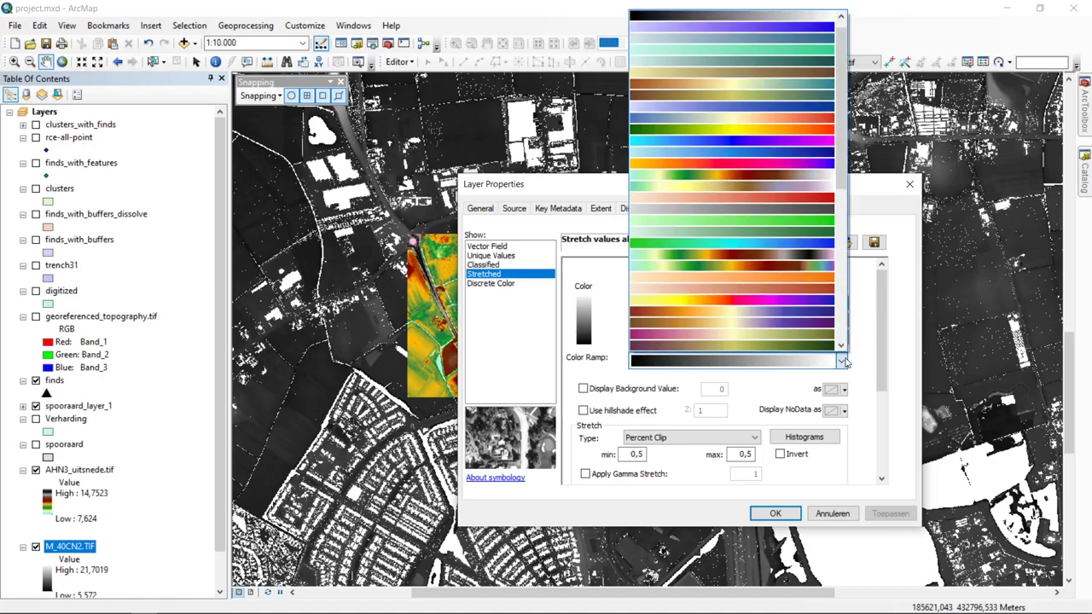
scroll(846, 120, "up", 1)
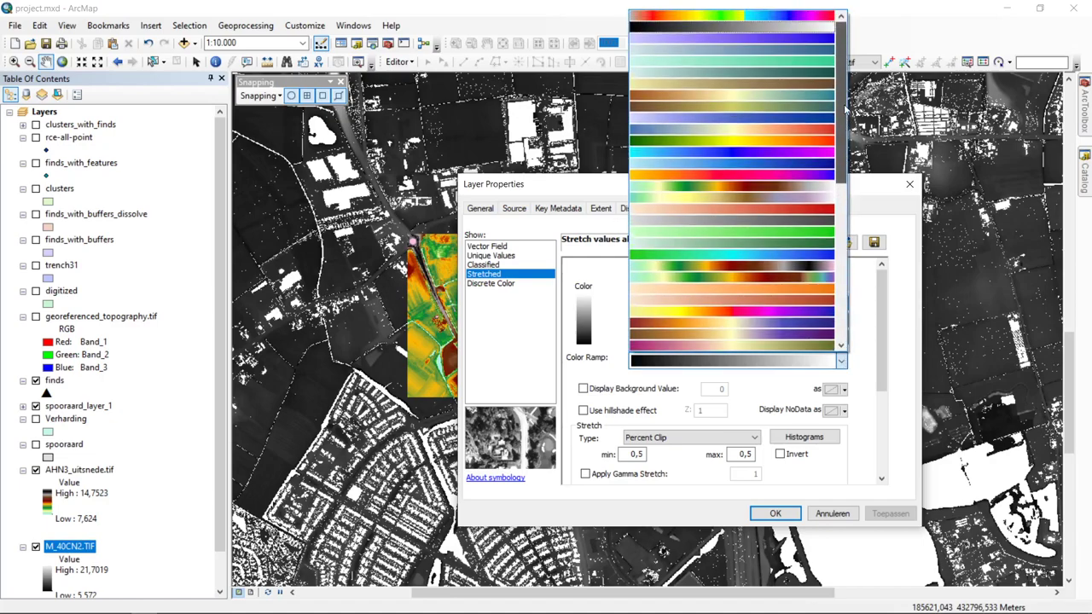
left_click(785, 269)
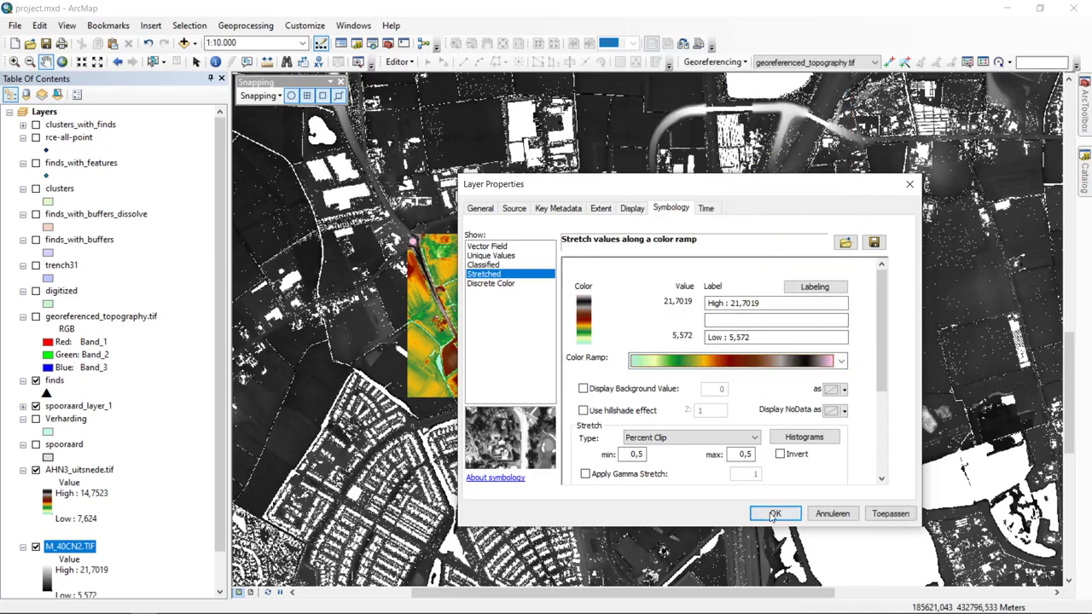
left_click(773, 513)
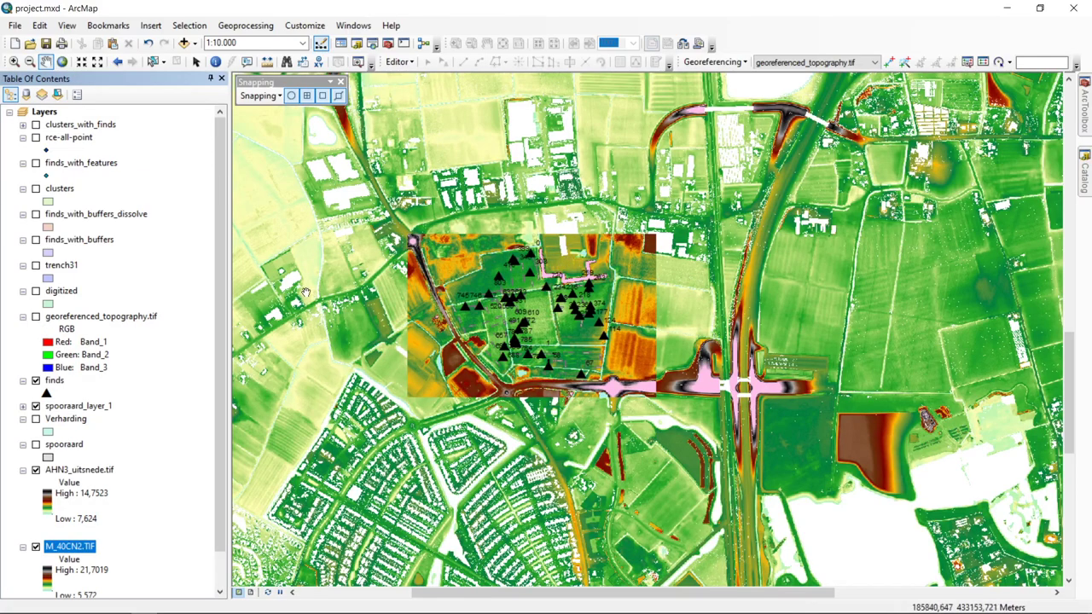
- Compare the colors of the two elevation rasters on the map and their high and low legend values
scroll(558, 420, "down", 2)
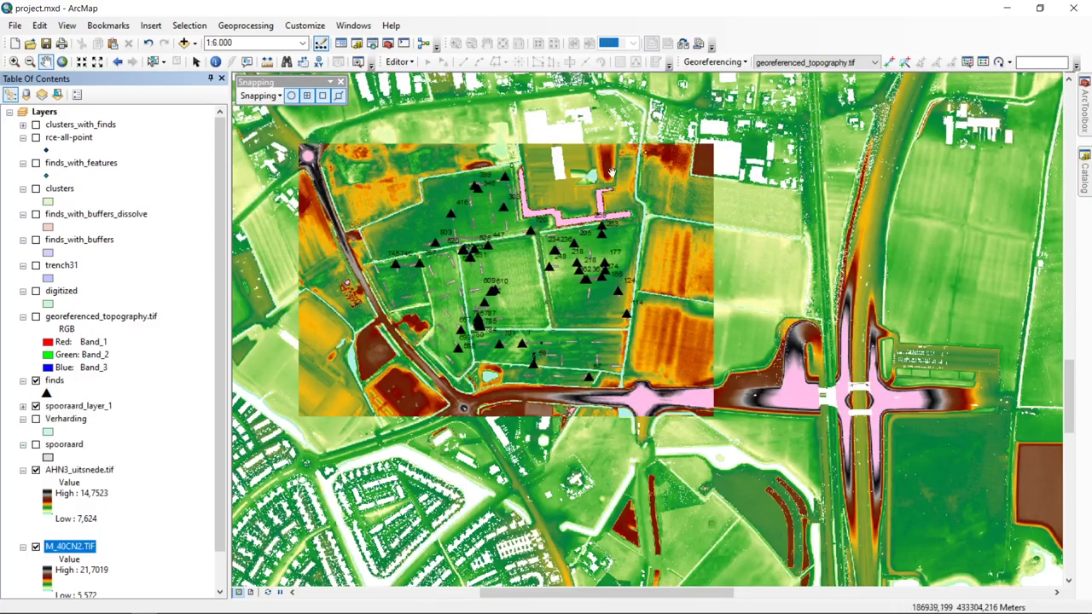
left_click_drag(611, 173, 637, 220)
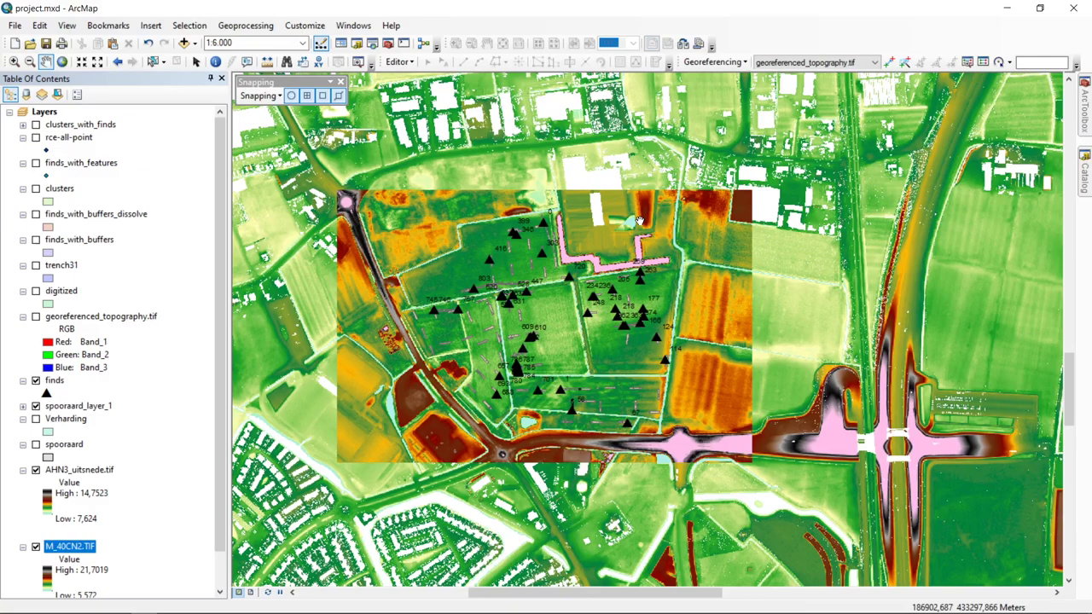
scroll(635, 296, "up", 2)
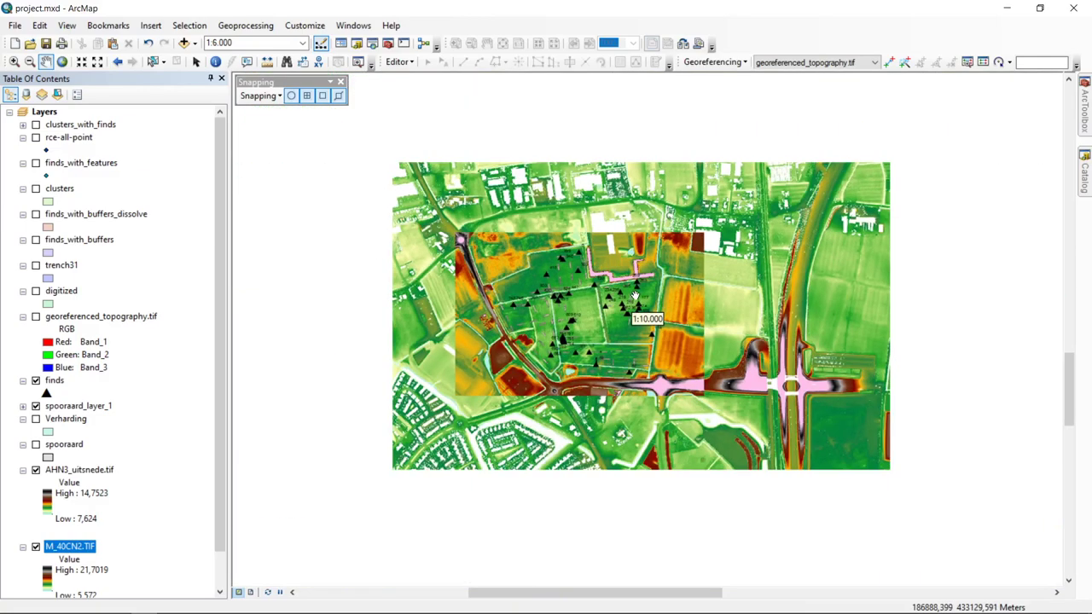
scroll(552, 300, "down", 2)
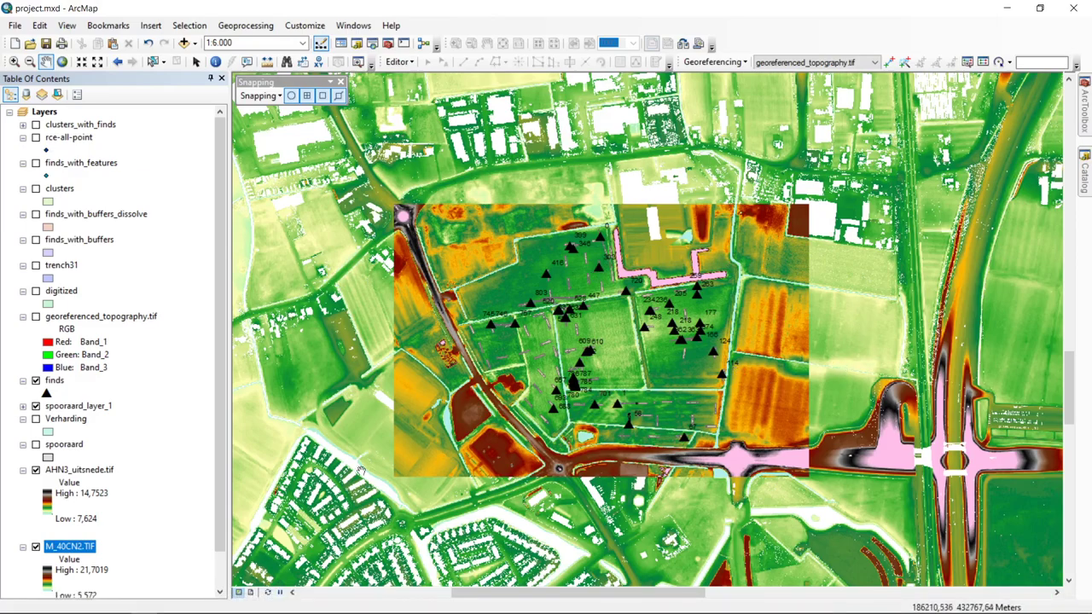
scroll(217, 509, "down", 1)
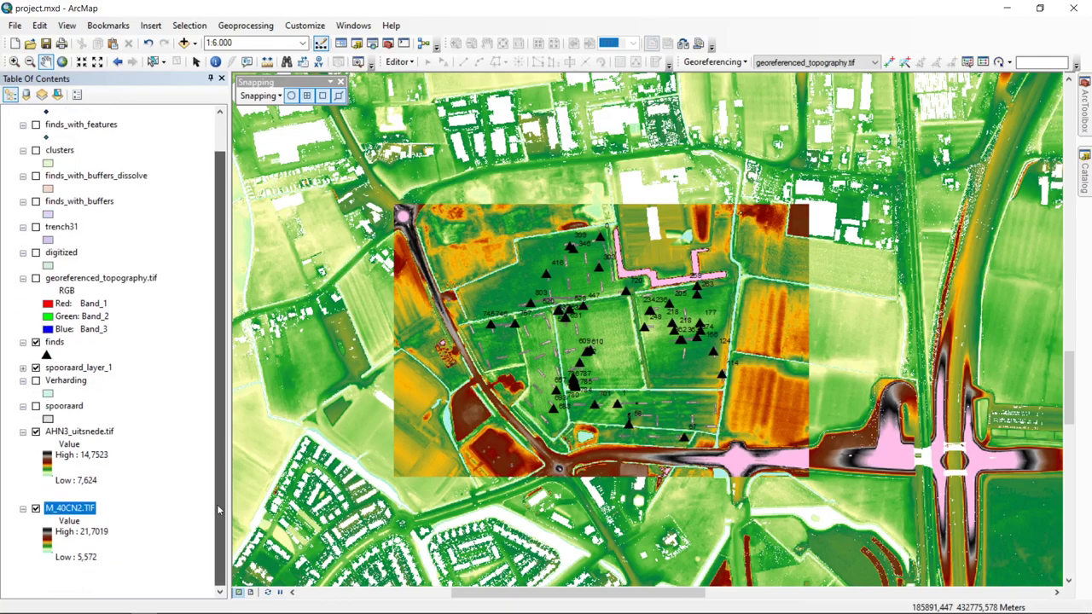
left_click(89, 465)
left_click(87, 483)
left_click(97, 456)
left_click(89, 482)
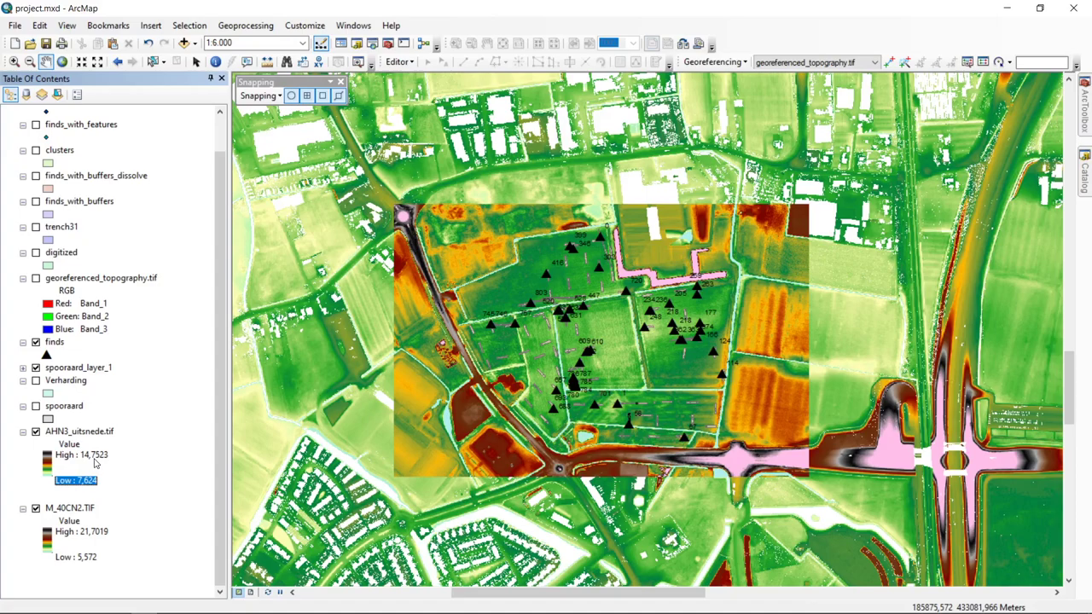
left_click(72, 510)
left_click(122, 537)
left_click(125, 561)
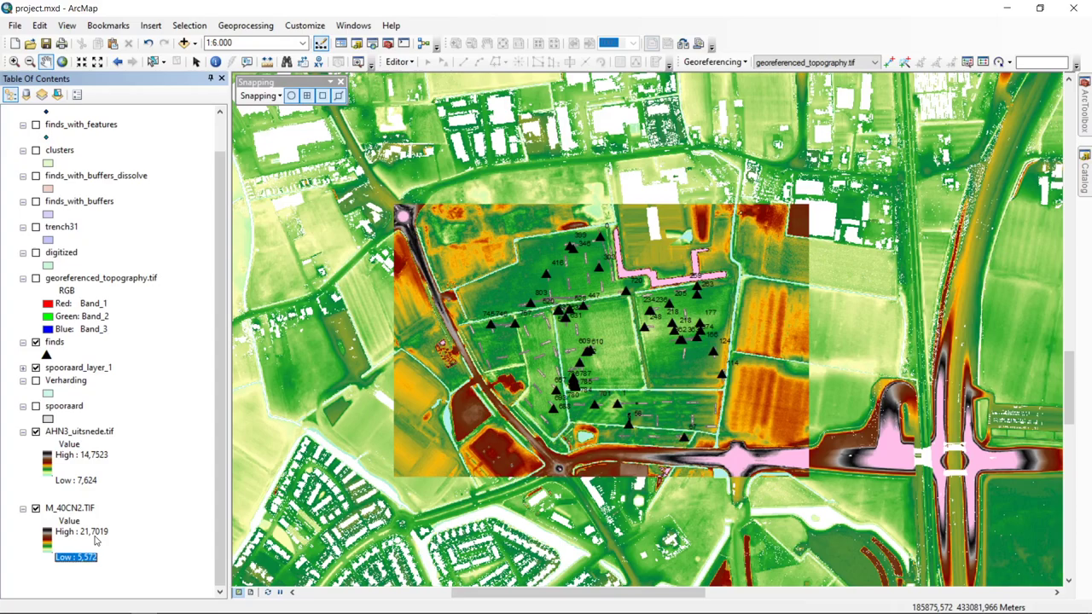
- Toggle the visibility of AHN3_uitsnede.tif to compare it with the underlying M_40CN2.TIF, leaving it on
left_click(36, 434)
left_click(36, 433)
left_click(36, 432)
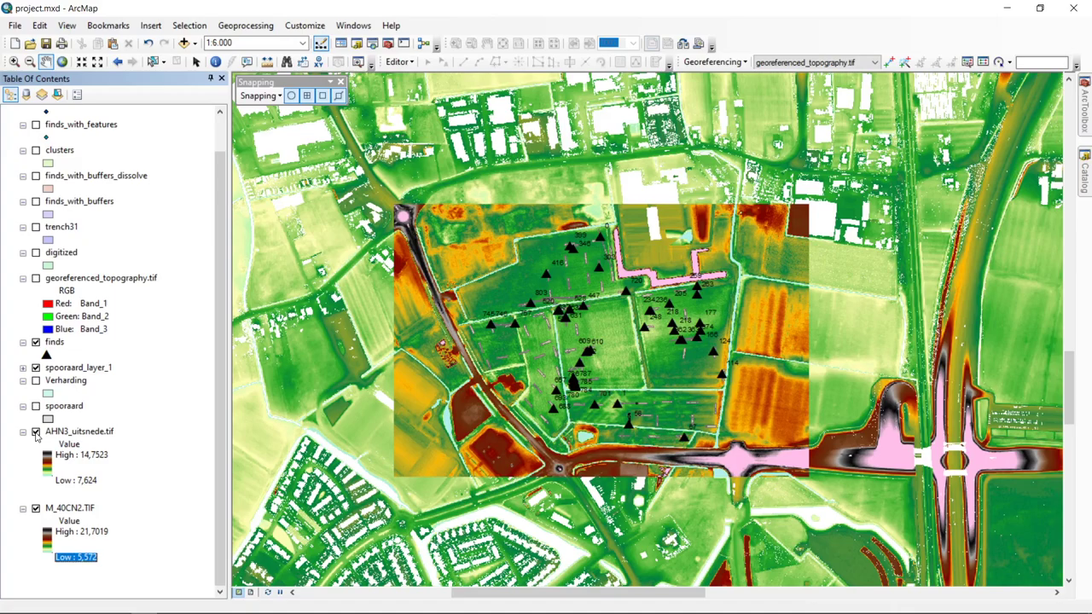
left_click(36, 432)
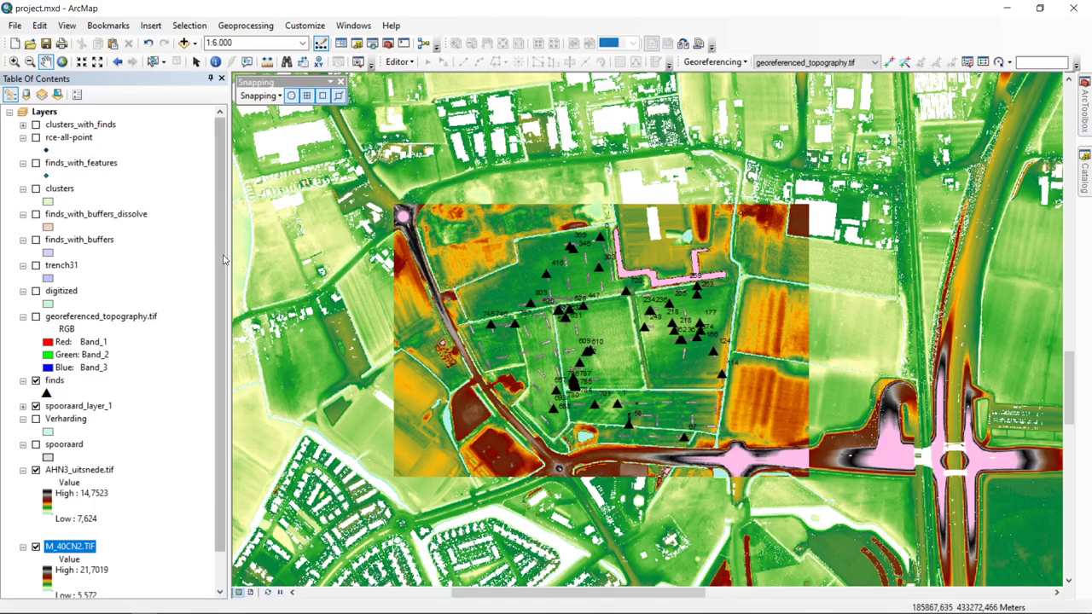
scroll(221, 307, "down", 1)
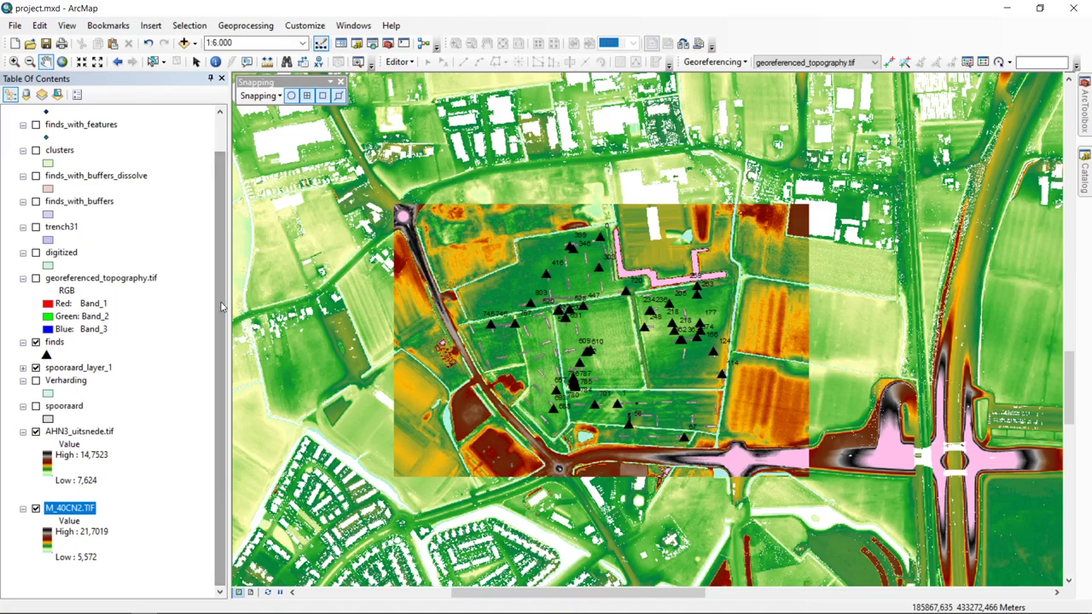
right_click(101, 435)
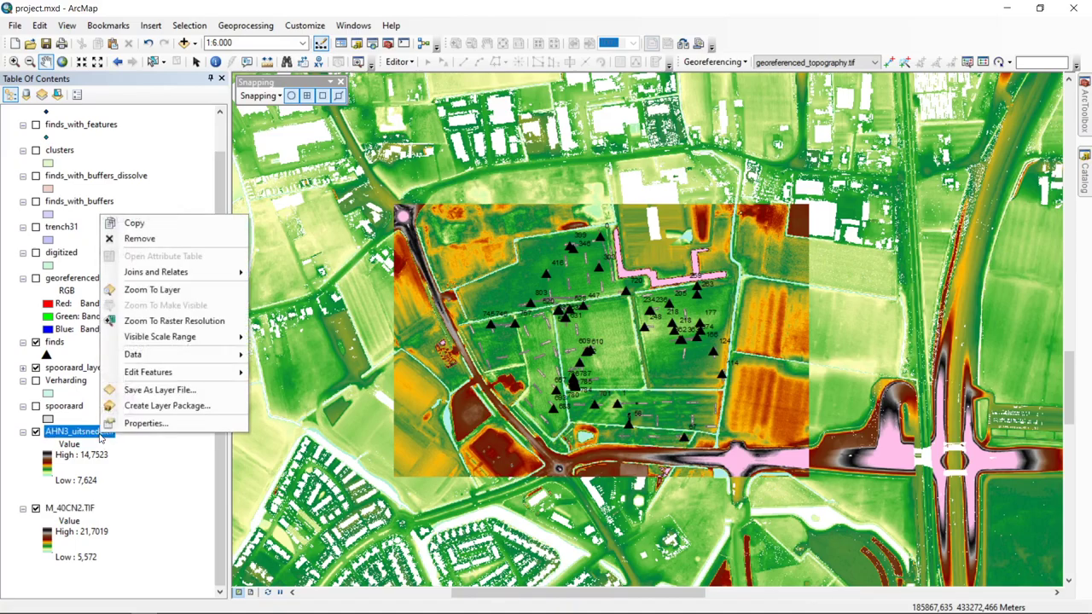
left_click(209, 390)
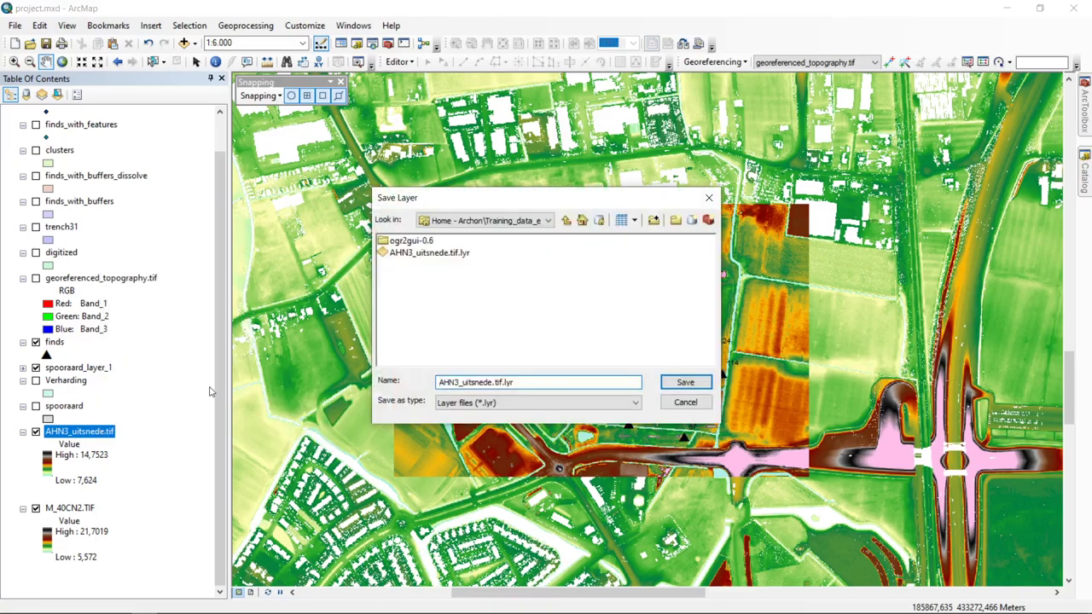
left_click(461, 256)
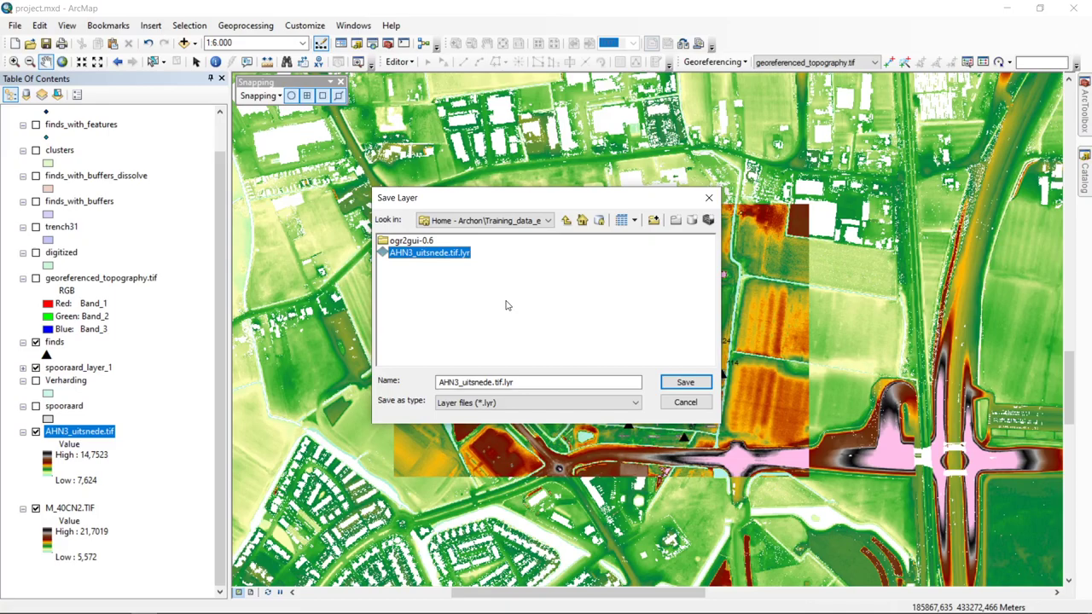
left_click(685, 382)
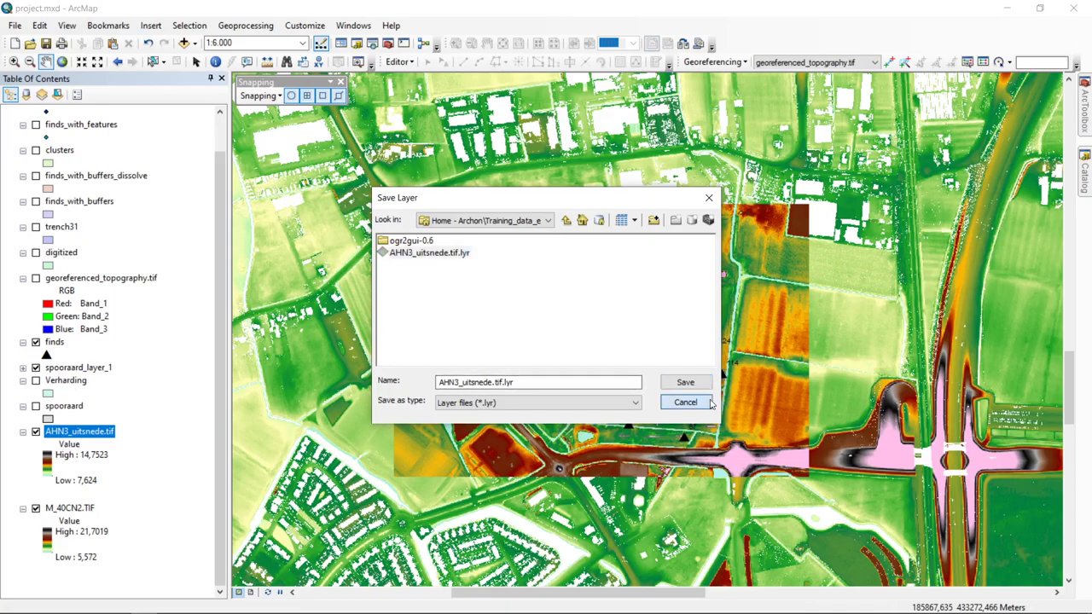
- Set the stretch type of AHN3_uitsnede.tif to Minimum-Maximum and enable editing of its high and low values
right_click(63, 440)
left_click(158, 427)
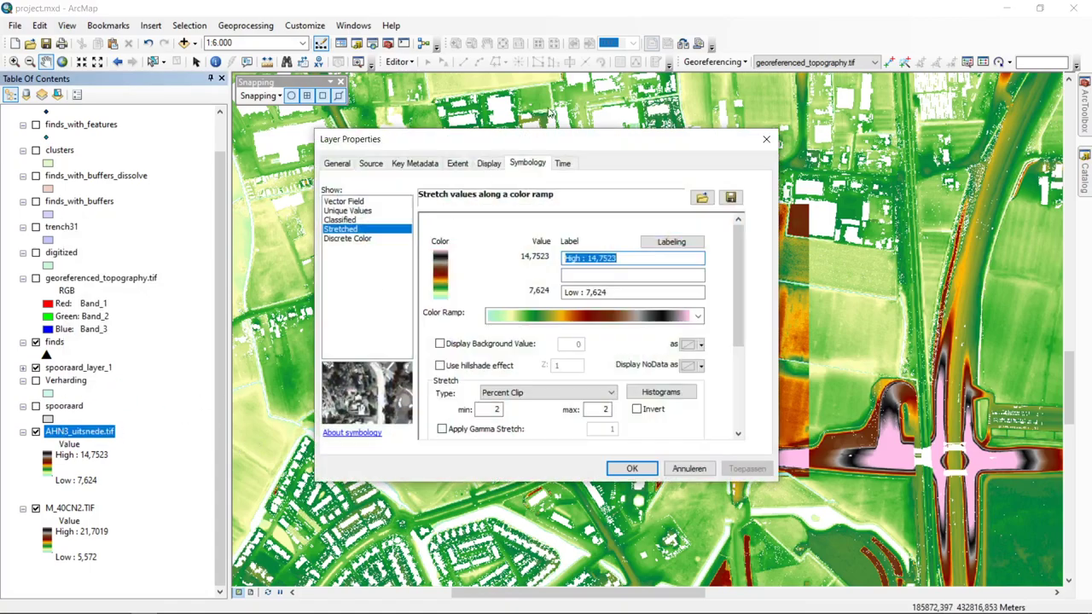
left_click(549, 392)
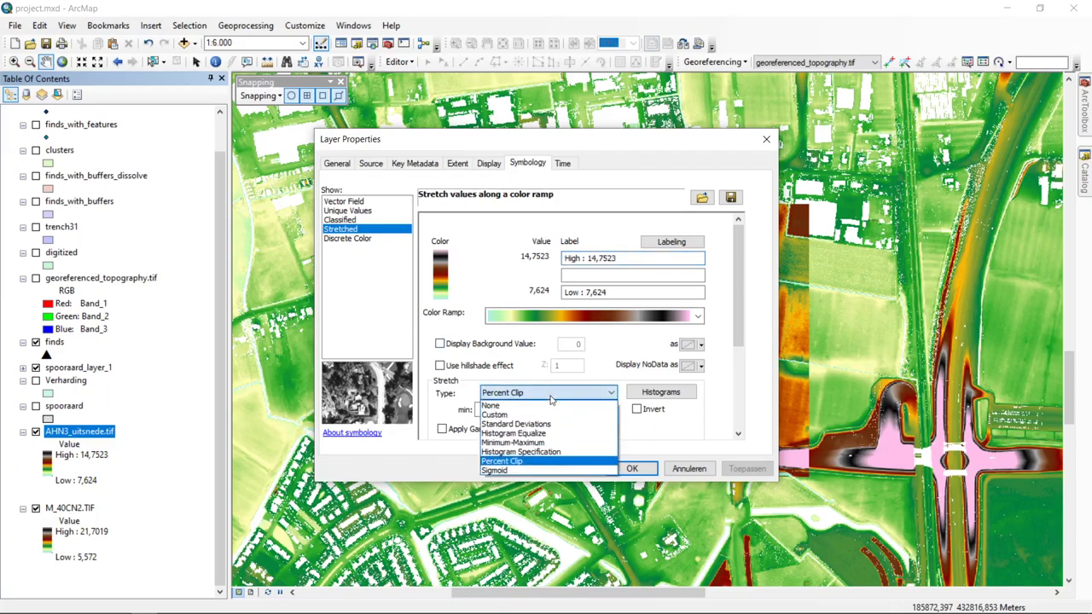
left_click(553, 444)
left_click(546, 275)
- Set the high value to 11 and the low value to 8, and apply the stretch to AHN3_uitsnede.tif
double_click(516, 258)
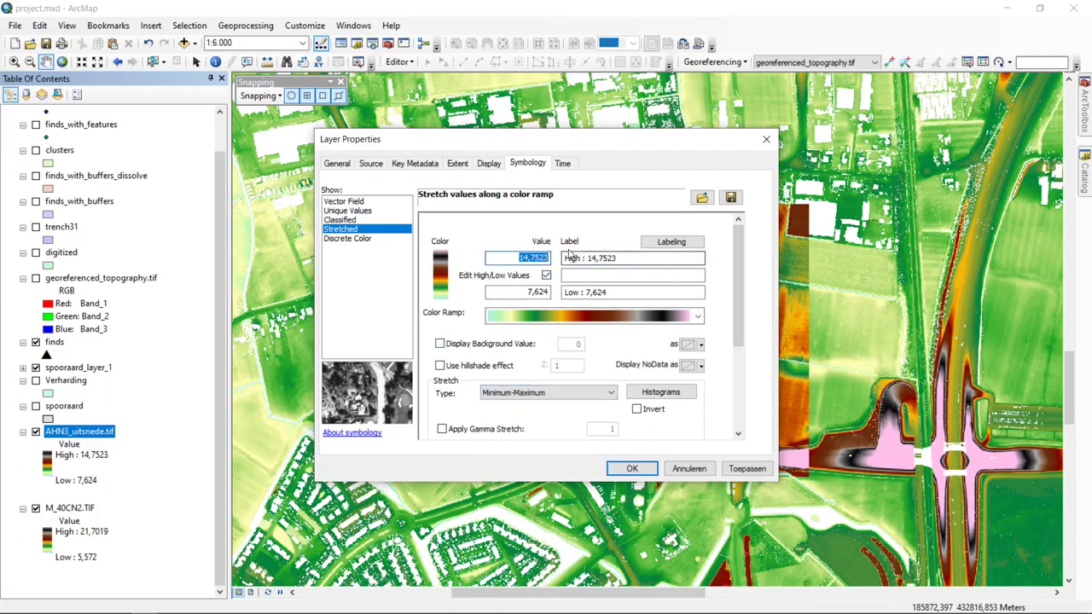
type("11")
double_click(530, 292)
type("8")
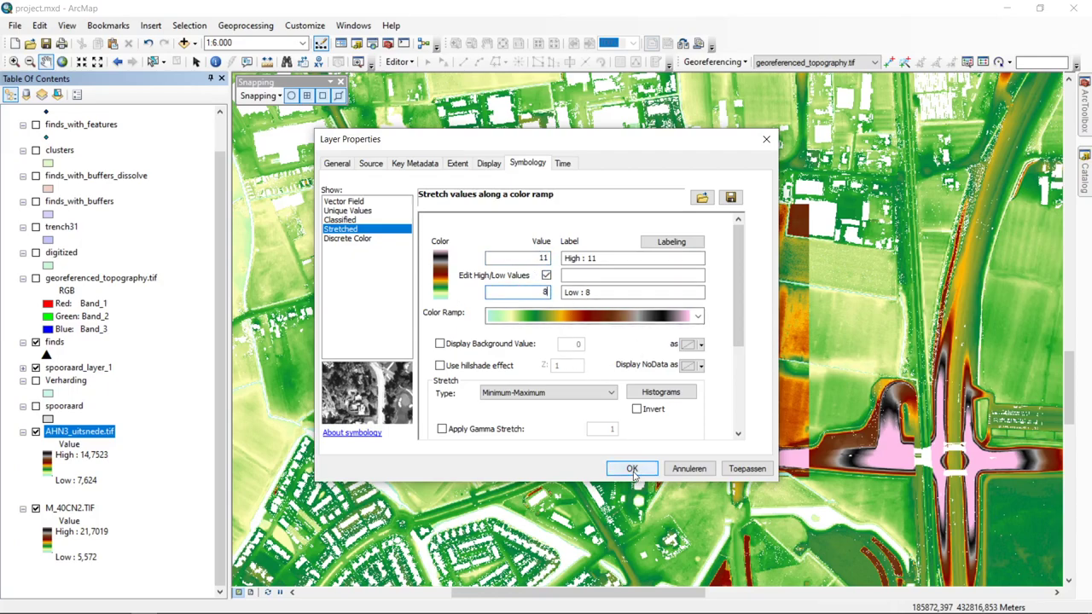
left_click(744, 468)
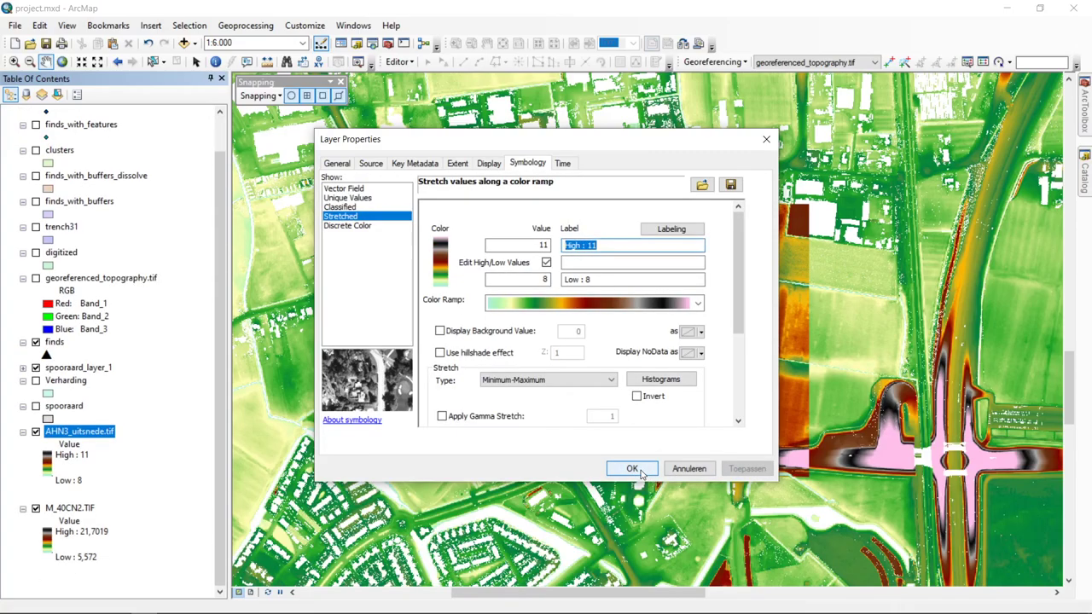
left_click(730, 185)
left_click(710, 431)
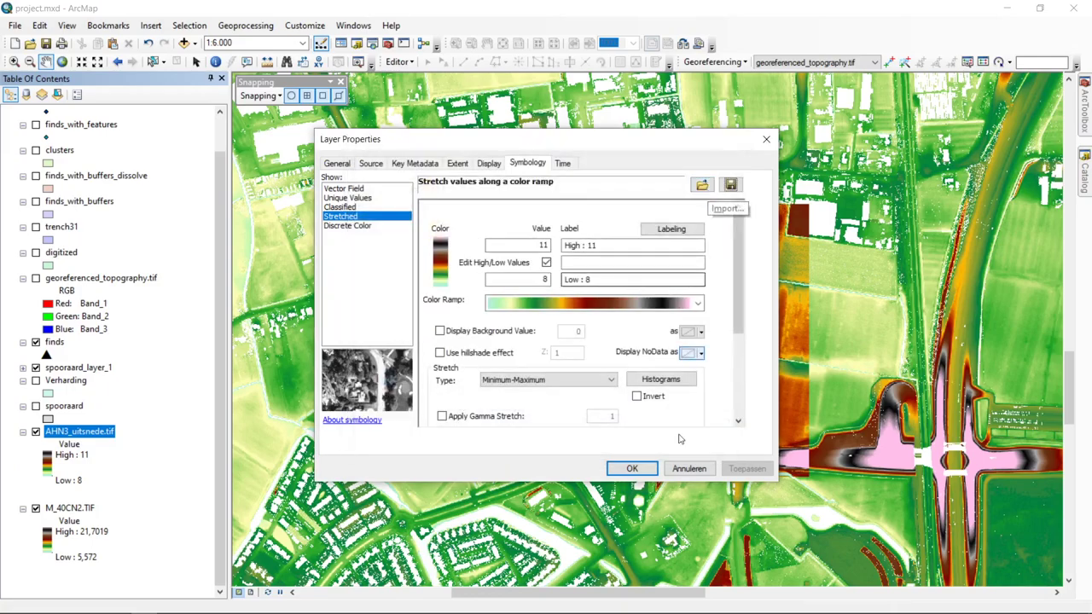
left_click(647, 472)
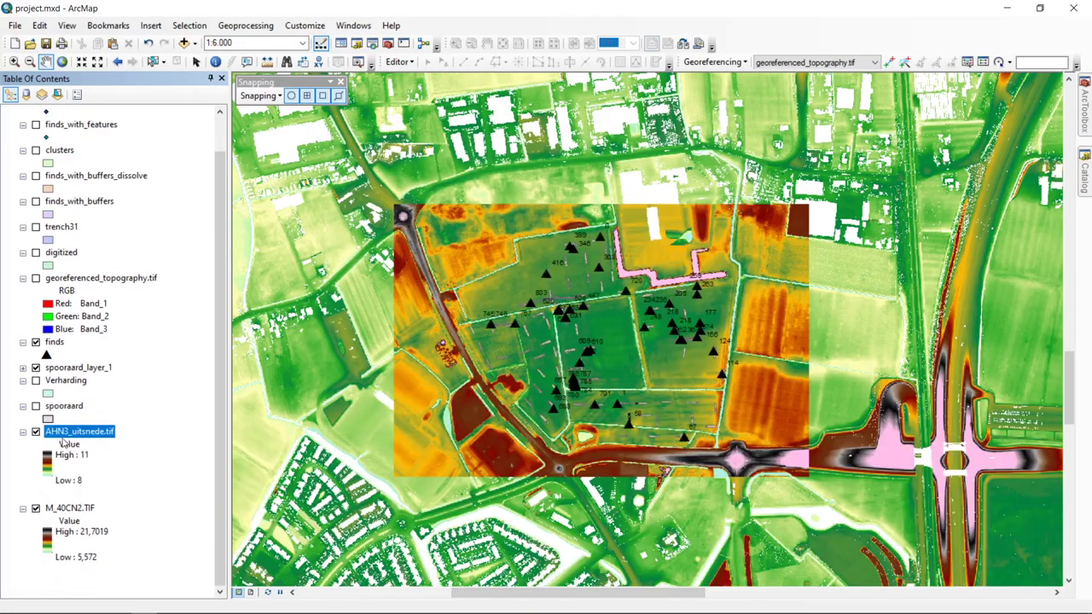
- Save AHN3_uitsnede.tif as a layer file, overwriting the existing AHN3_uitsnede.tif.lyr
right_click(85, 435)
left_click(155, 394)
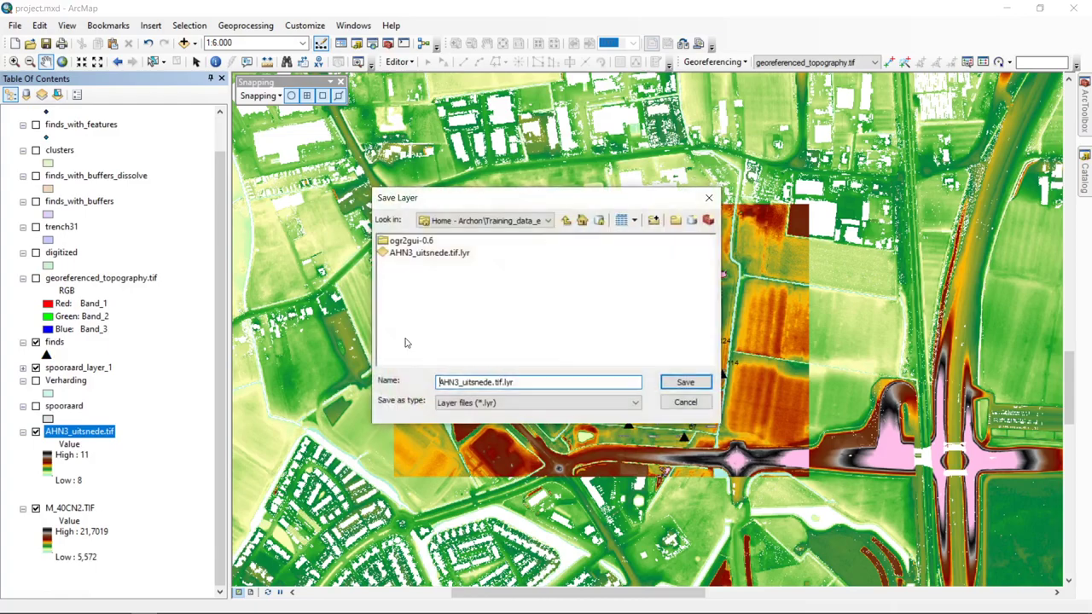
left_click(465, 254)
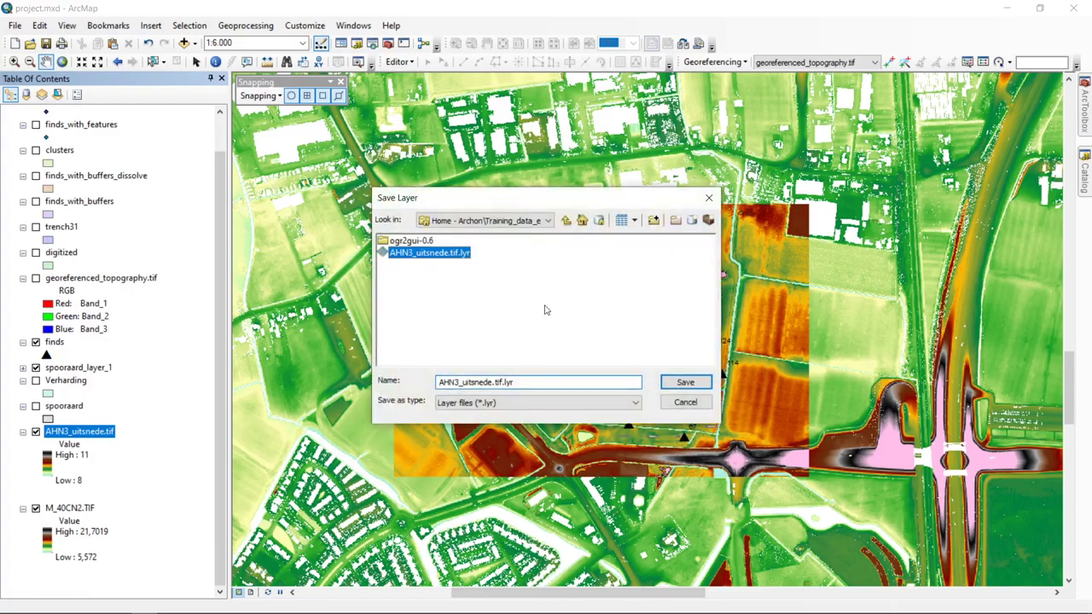
left_click(685, 382)
left_click(603, 364)
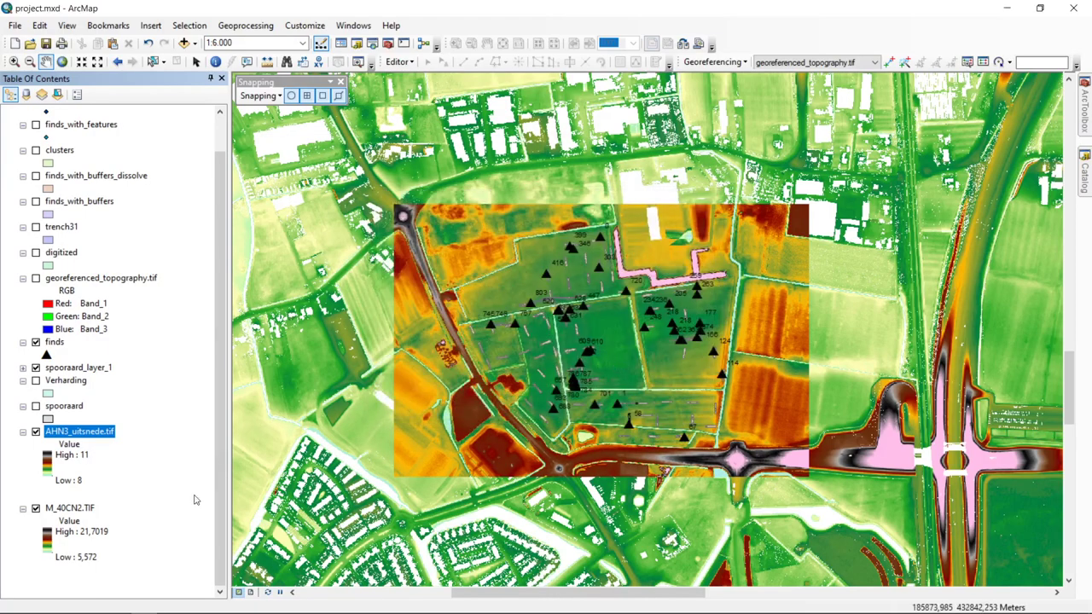
- Start a symbology import for M_40CN2.TIF and review the available source layers, keeping AHN3_uitsnede.tif selected
left_click(86, 509, "ctrl")
right_click(86, 509)
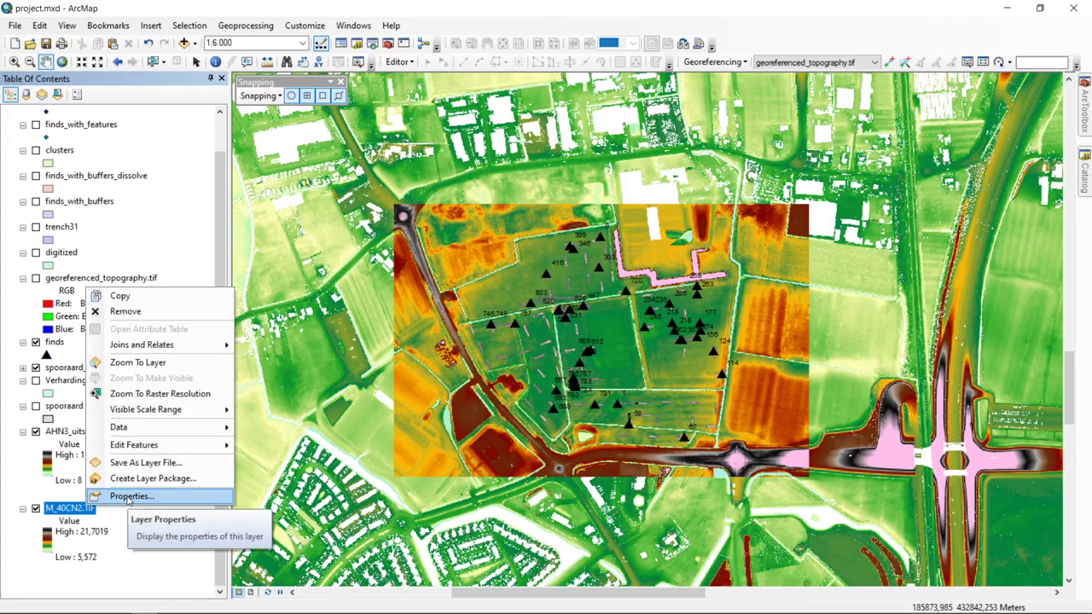
left_click(130, 495)
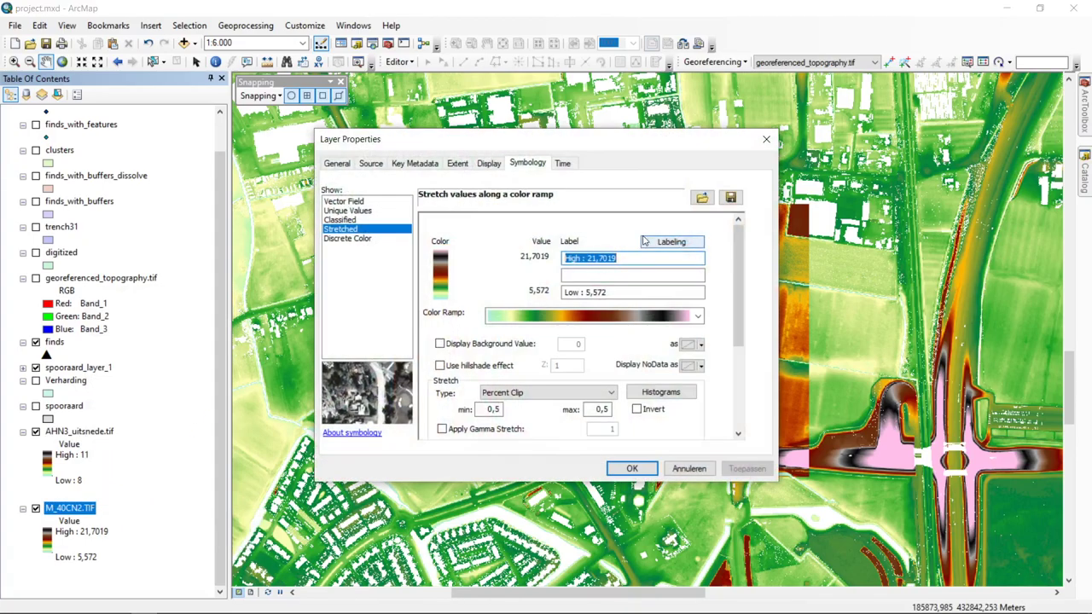
left_click(701, 198)
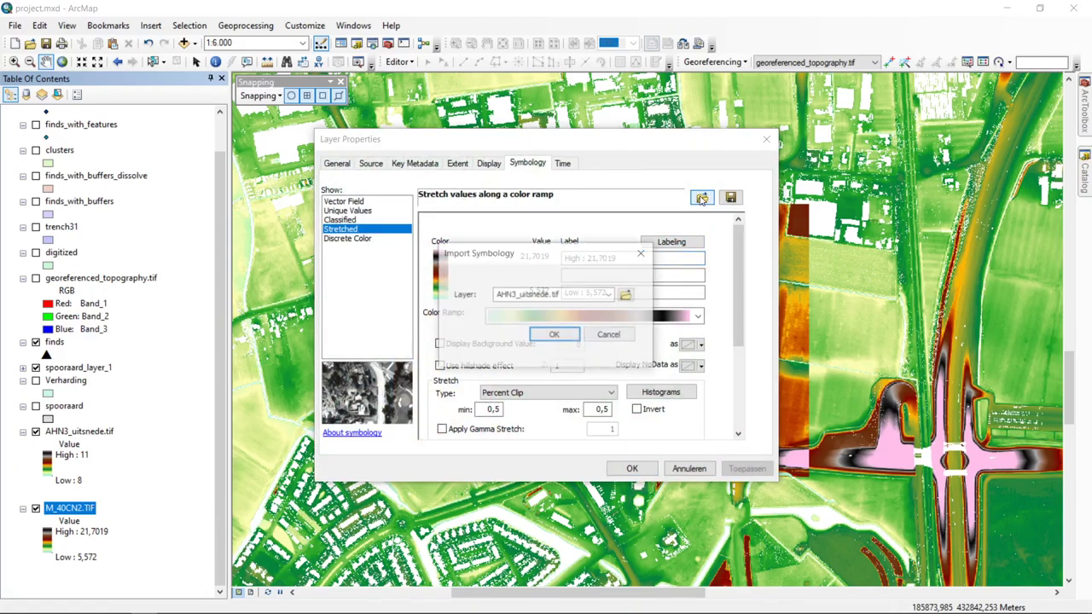
left_click(609, 295)
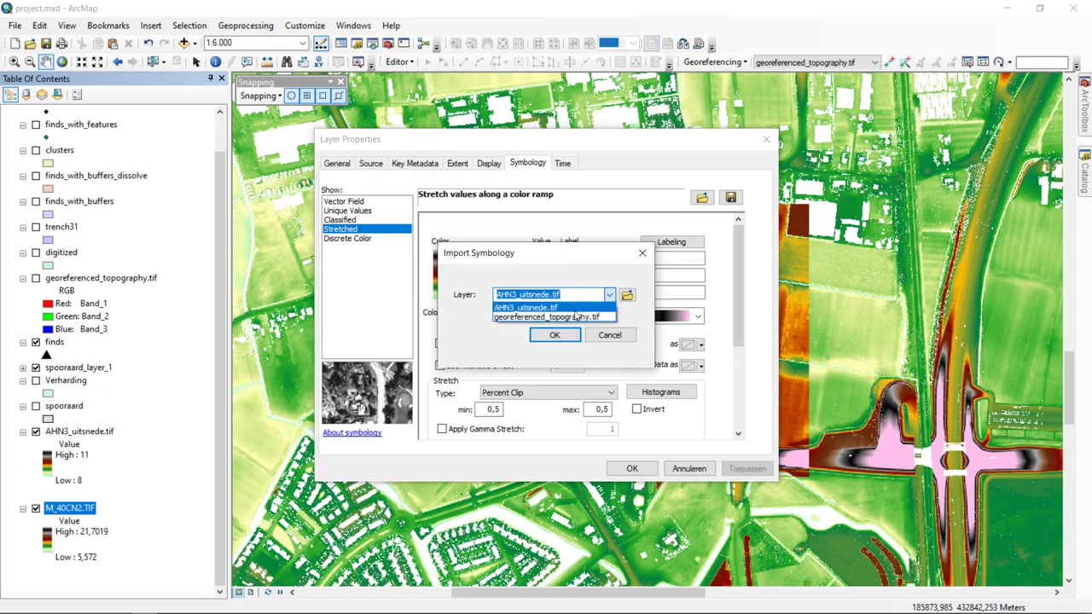
left_click(540, 289)
left_click(573, 297)
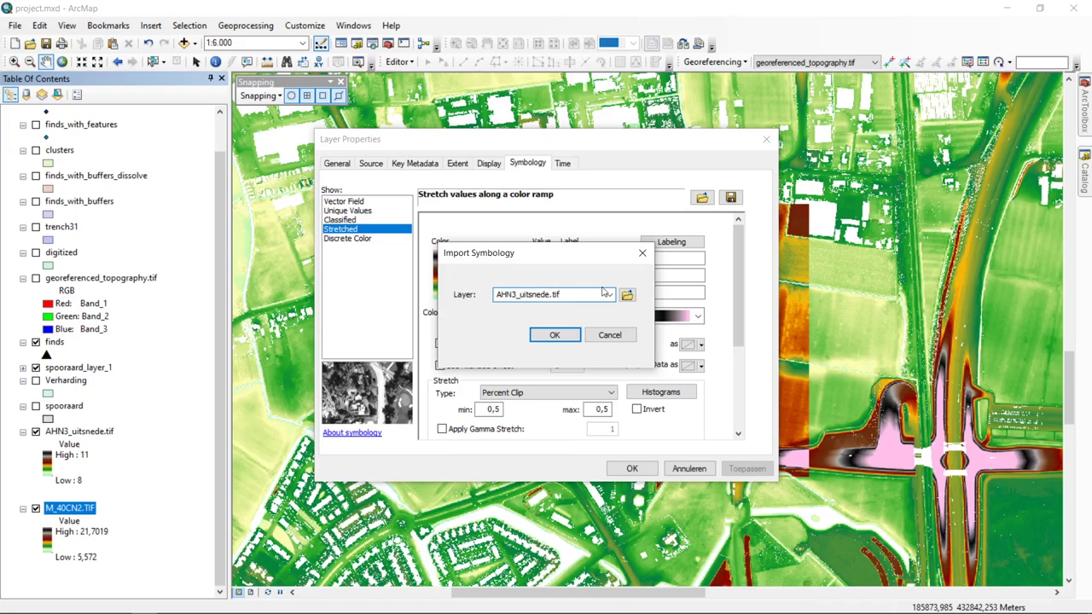
left_click(610, 296)
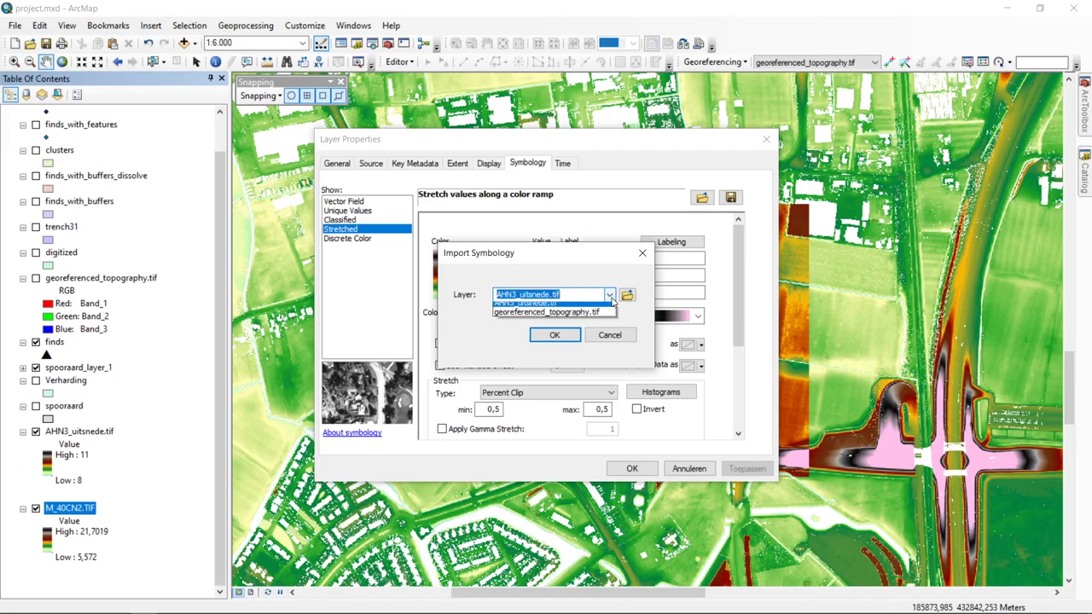
left_click(610, 296)
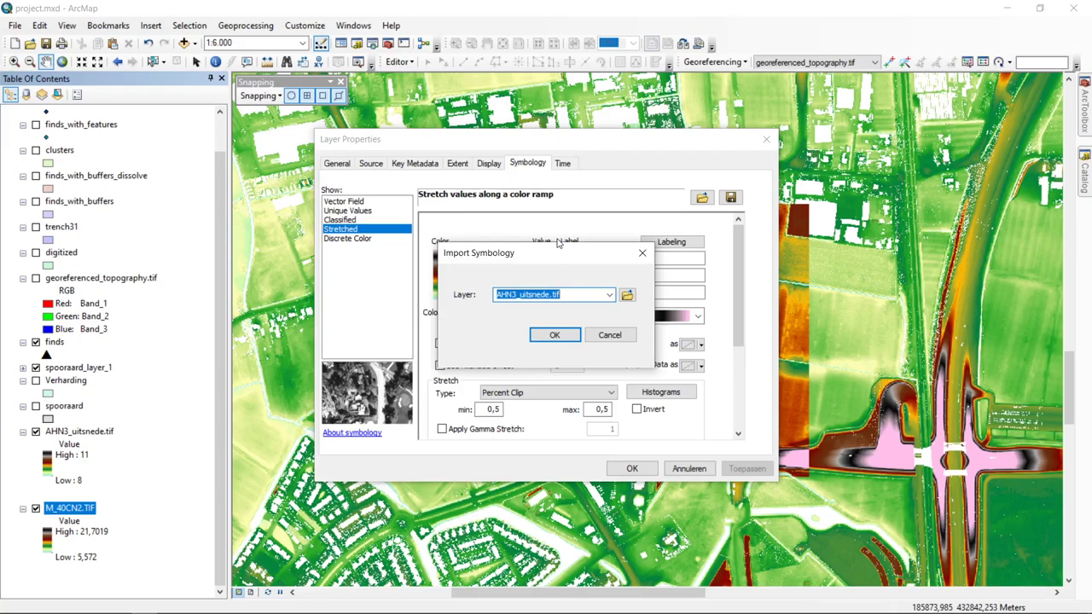
- Choose the layer file AHN3_uitsnede.tif.lyr as the symbology source and apply the imported symbology to M_40CN2.TIF
left_click(627, 294)
left_click(430, 253)
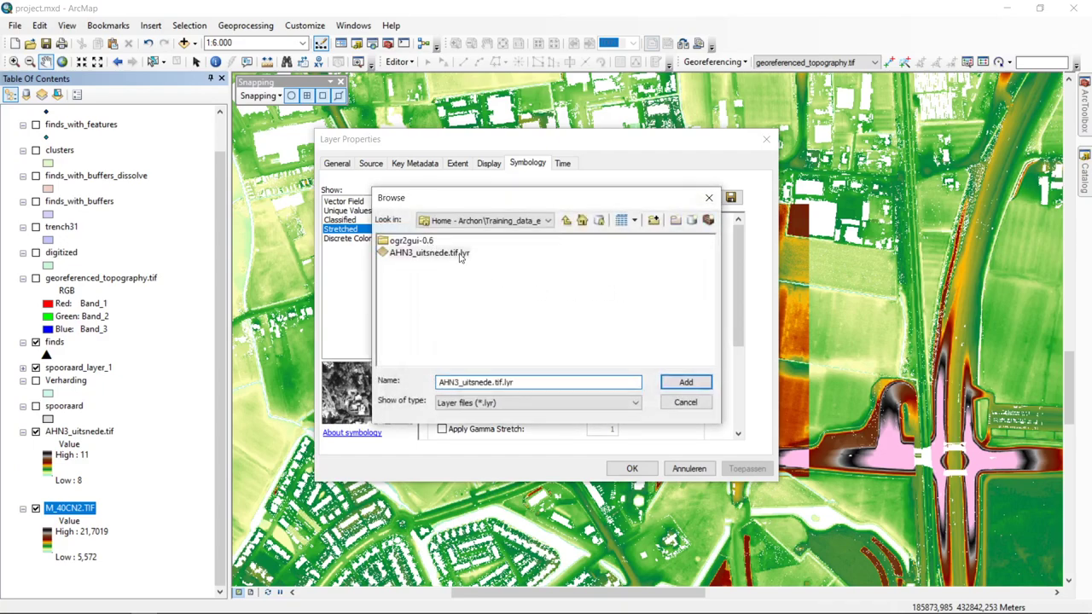
left_click(686, 382)
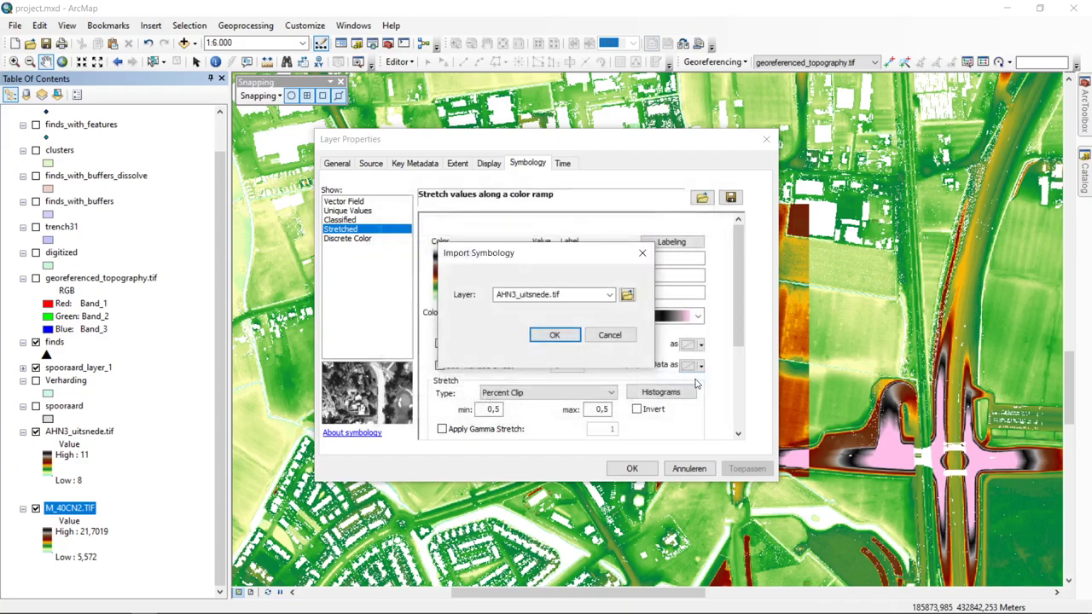
left_click(569, 340)
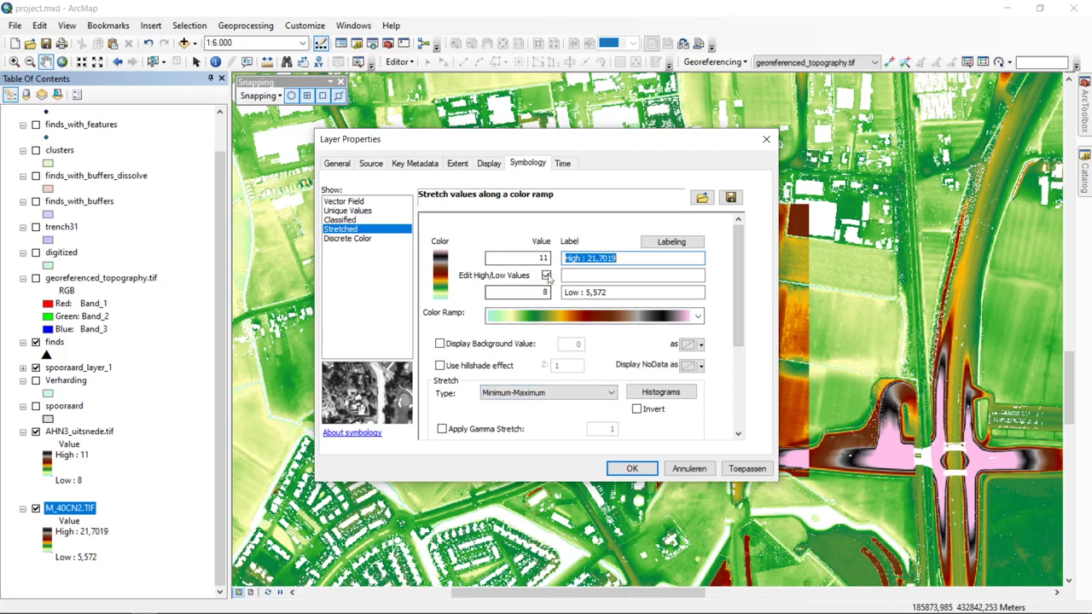
left_click(646, 477)
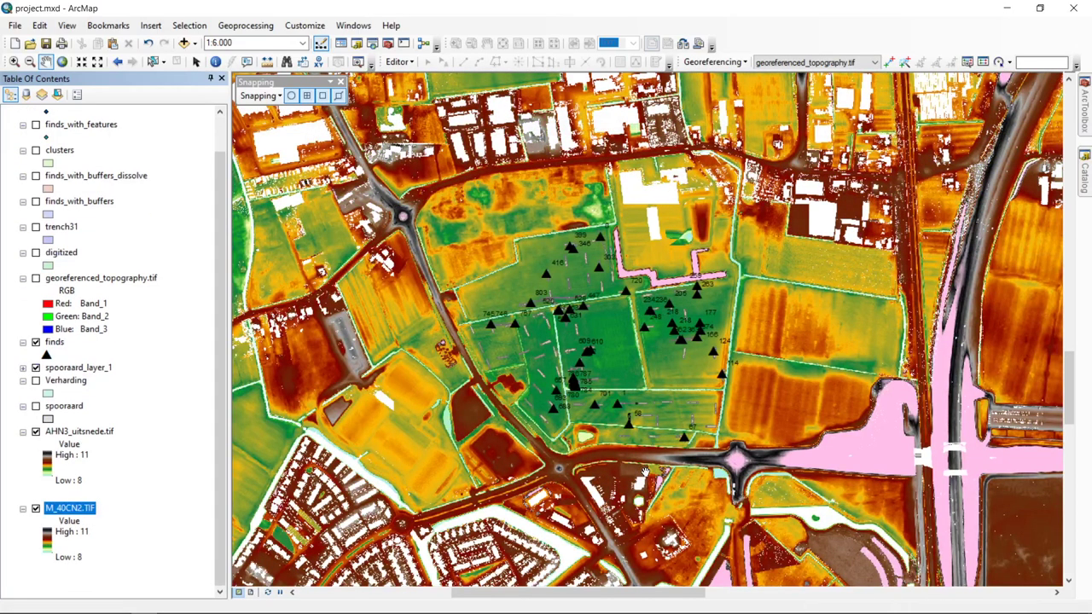
- Toggle the visibility of AHN3_uitsnede.tif repeatedly to compare its colors with M_40CN2.TIF, leaving it on
left_click(35, 433)
left_click(35, 432)
left_click(35, 433)
left_click(35, 432)
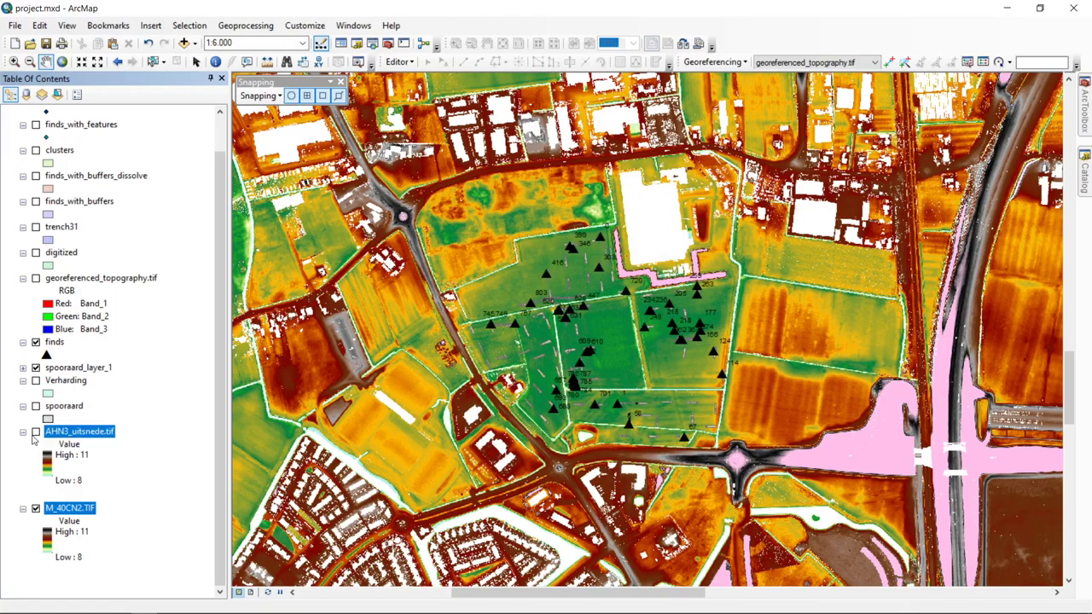
left_click(35, 433)
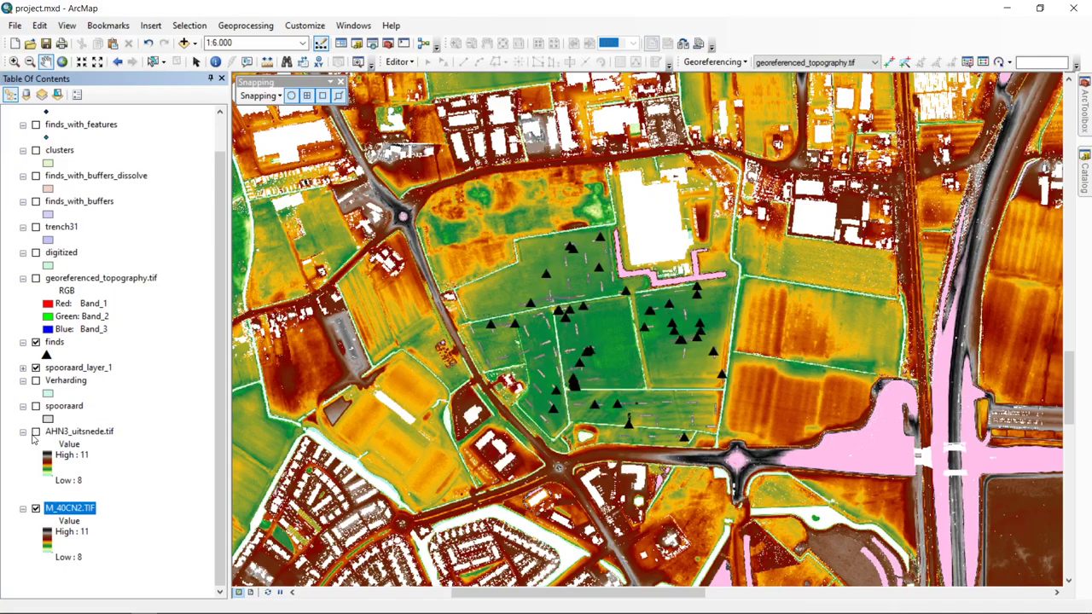
left_click(35, 432)
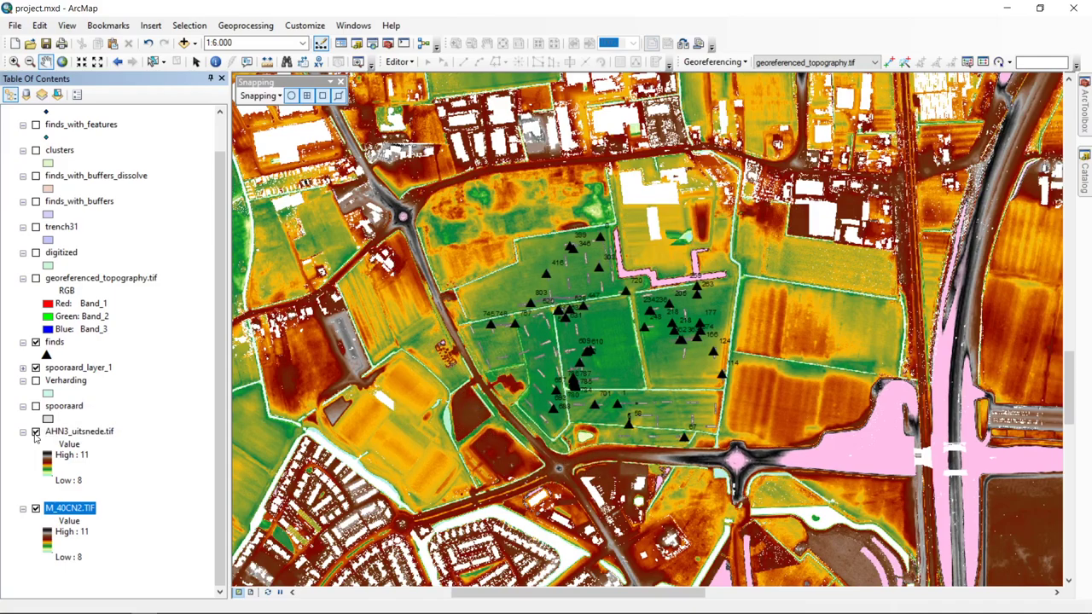
left_click(35, 433)
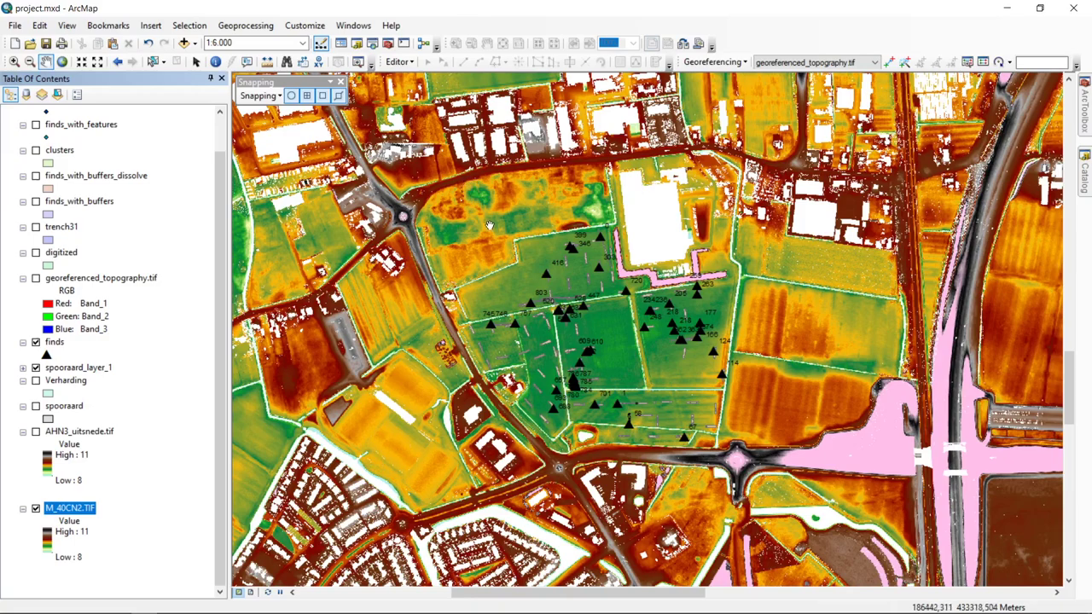
left_click(36, 432)
- Compare both rasters around the finds once more, leave AHN3_uitsnede.tif hidden, and inspect M_40CN2.TIF at 1:15.000
mouse_move(688, 256)
left_mouse_down()
mouse_move(759, 213)
mouse_move(684, 241)
left_mouse_up()
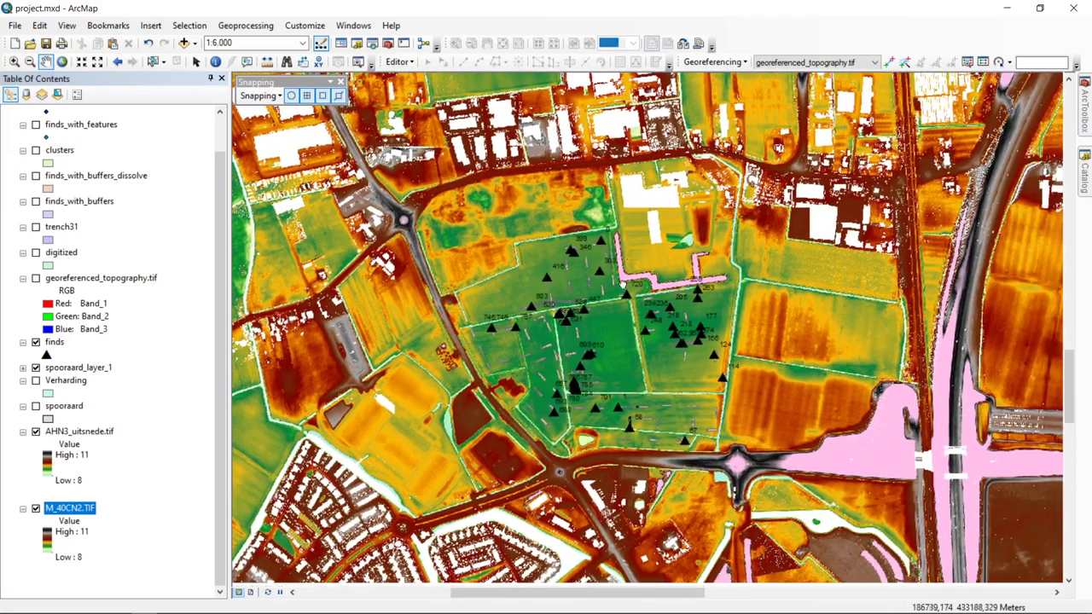
left_click_drag(632, 292, 655, 303)
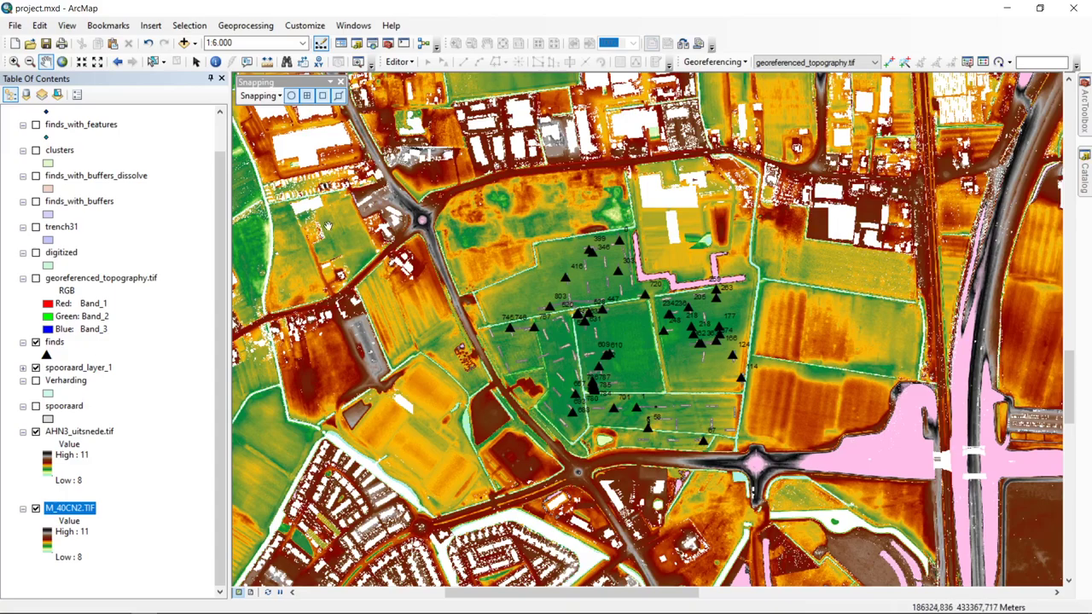
left_click(37, 432)
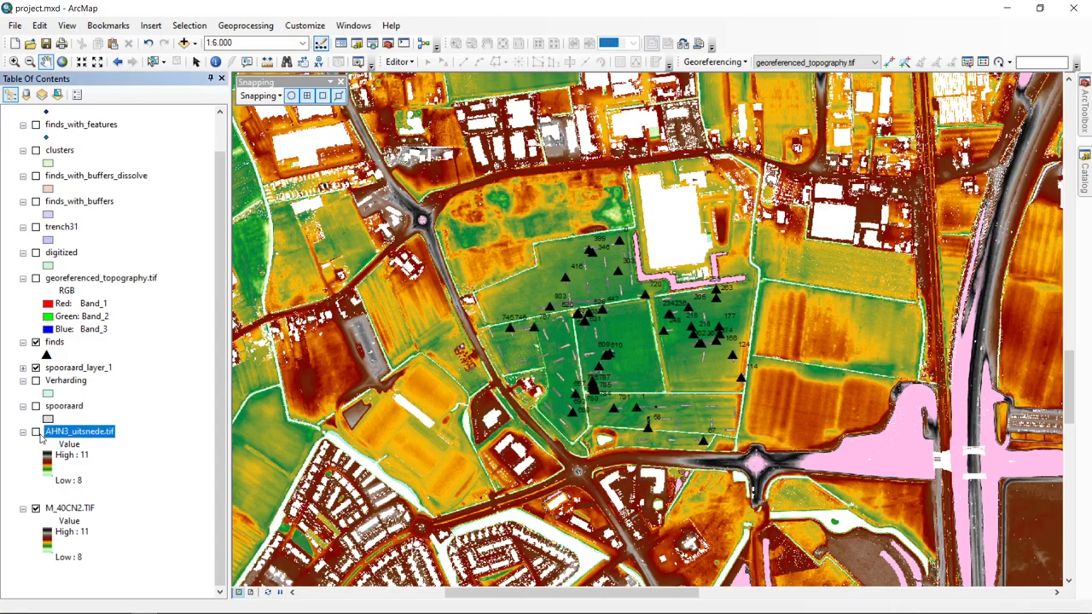
left_click(36, 432)
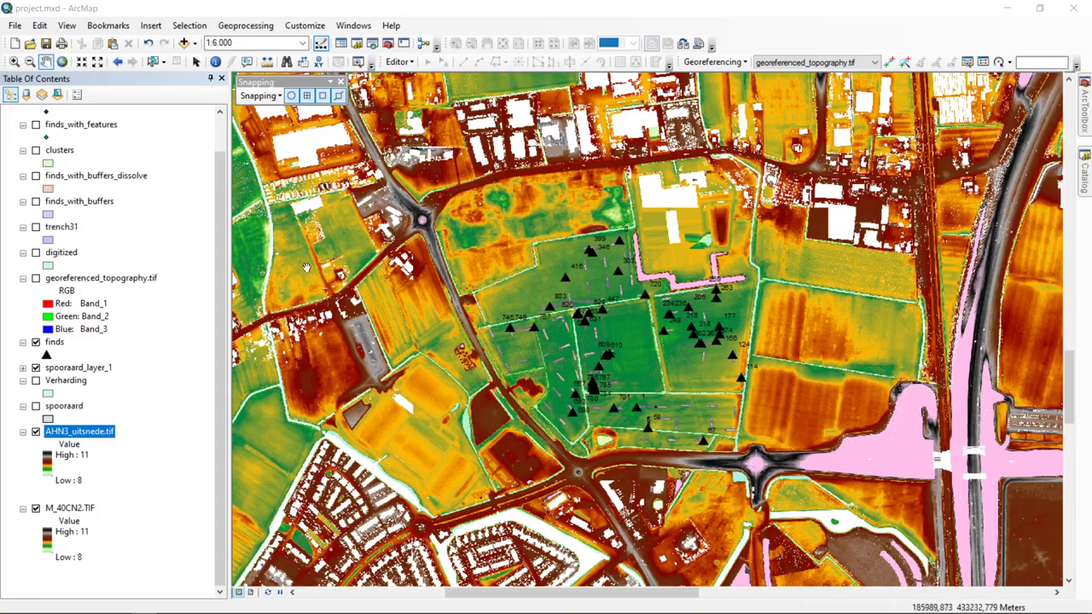
left_click(36, 432)
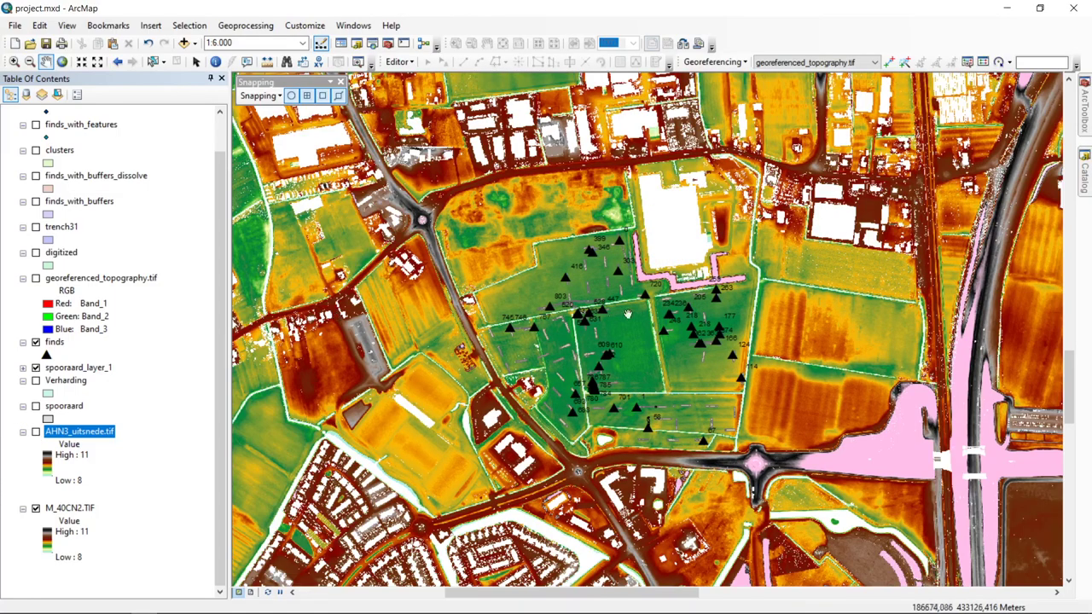
scroll(639, 314, "down", 3)
scroll(640, 314, "down", 2)
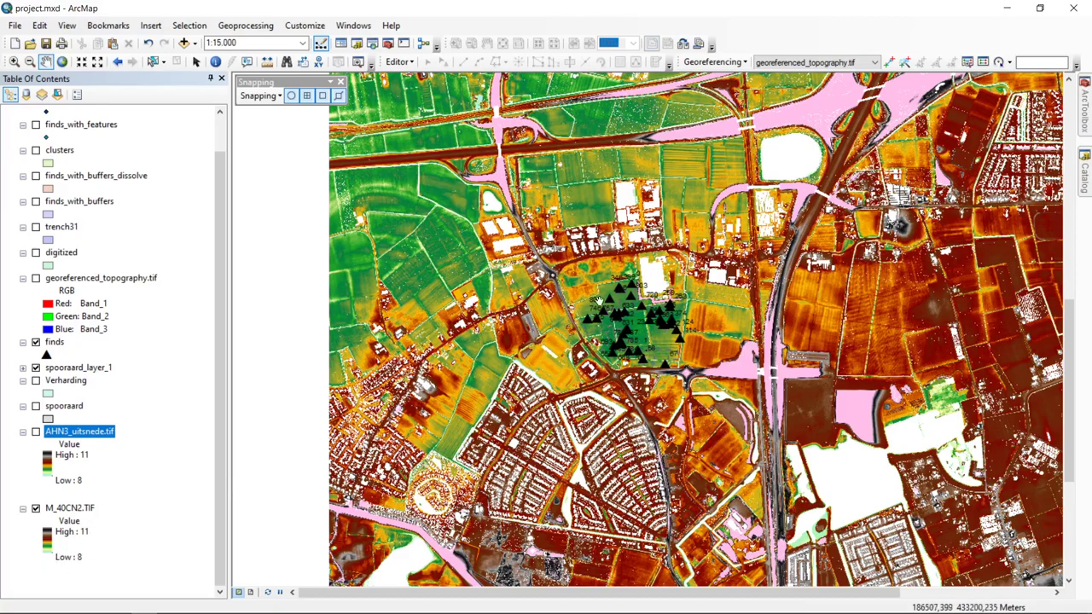
left_click(84, 508)
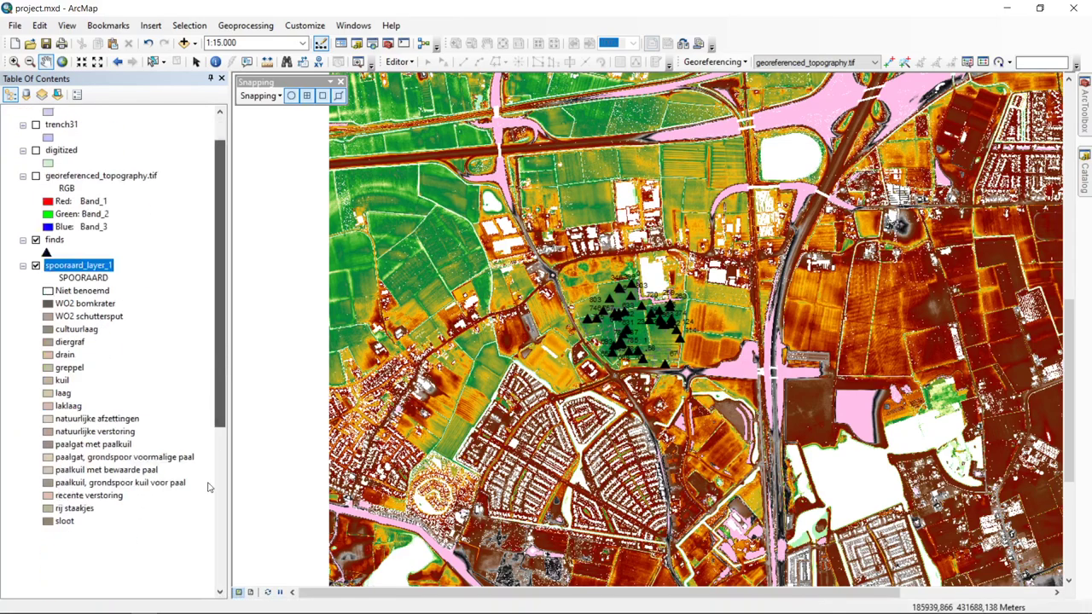
- Examine the symbology import options of spooraard_layer_1, and close its properties without importing anything
scroll(208, 487, "down", 4)
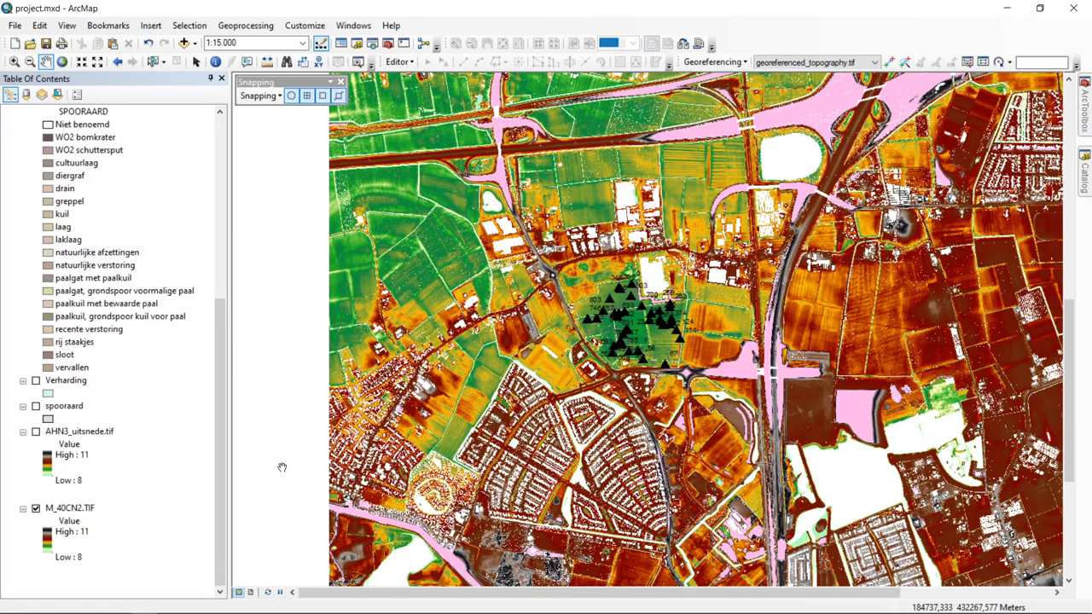
left_click_drag(222, 465, 231, 350)
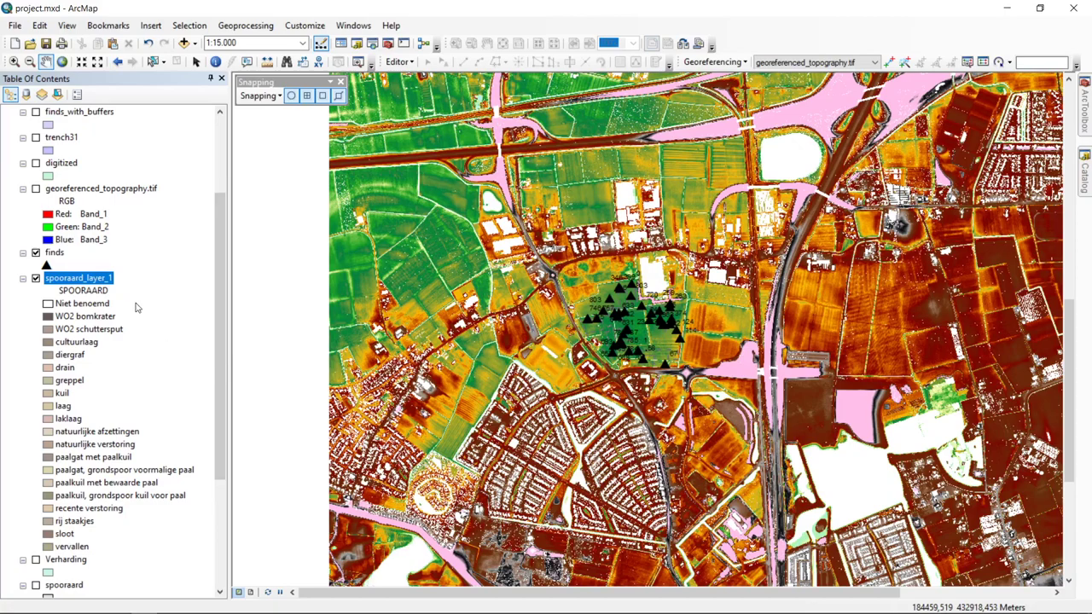
right_click(109, 286)
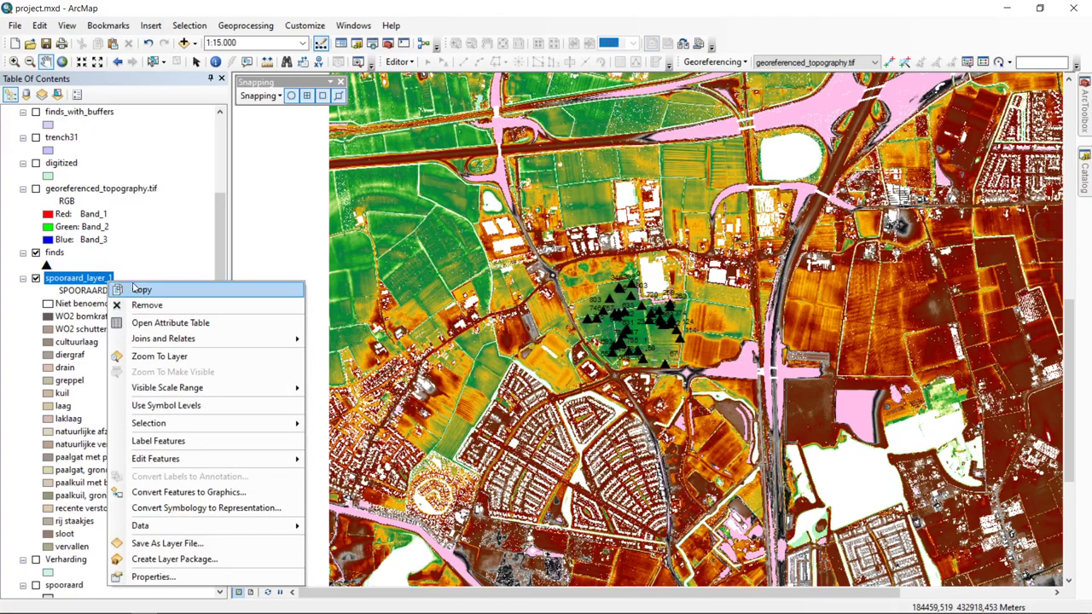
left_click(220, 577)
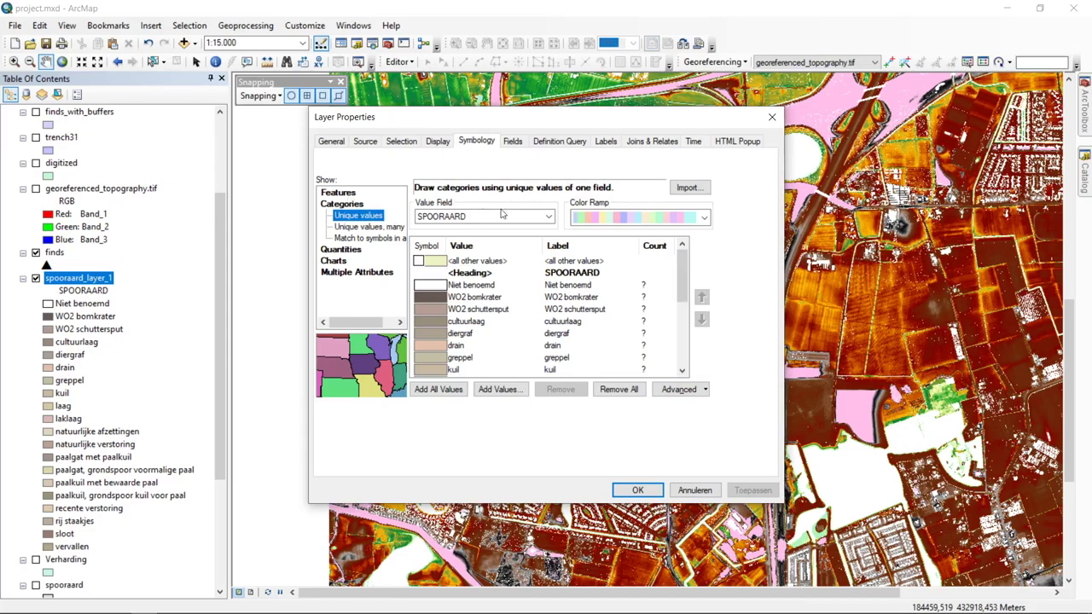
left_click(689, 189)
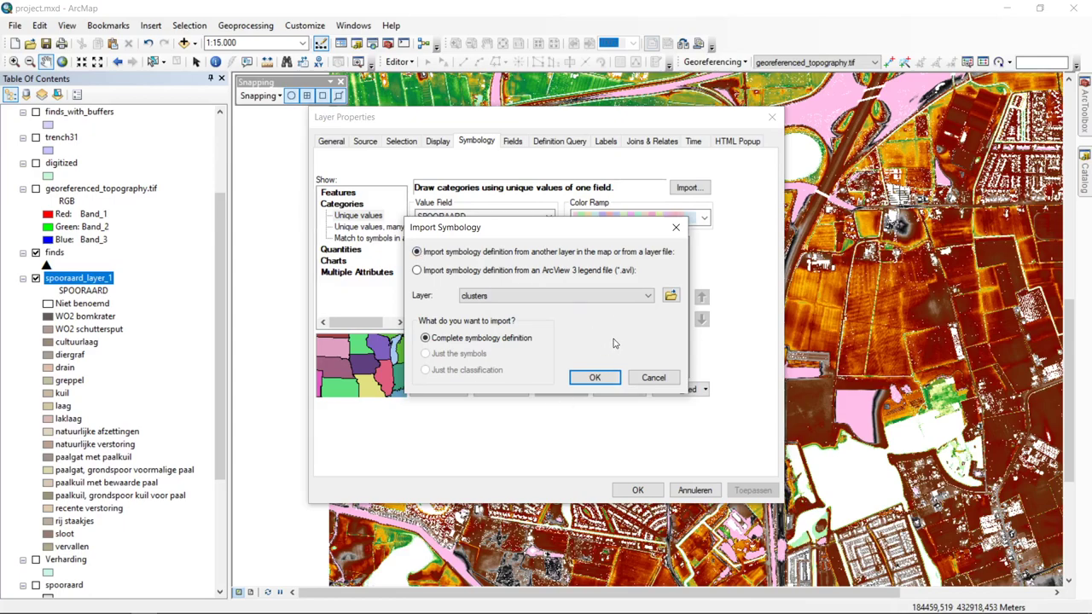
left_click(652, 378)
left_click(695, 491)
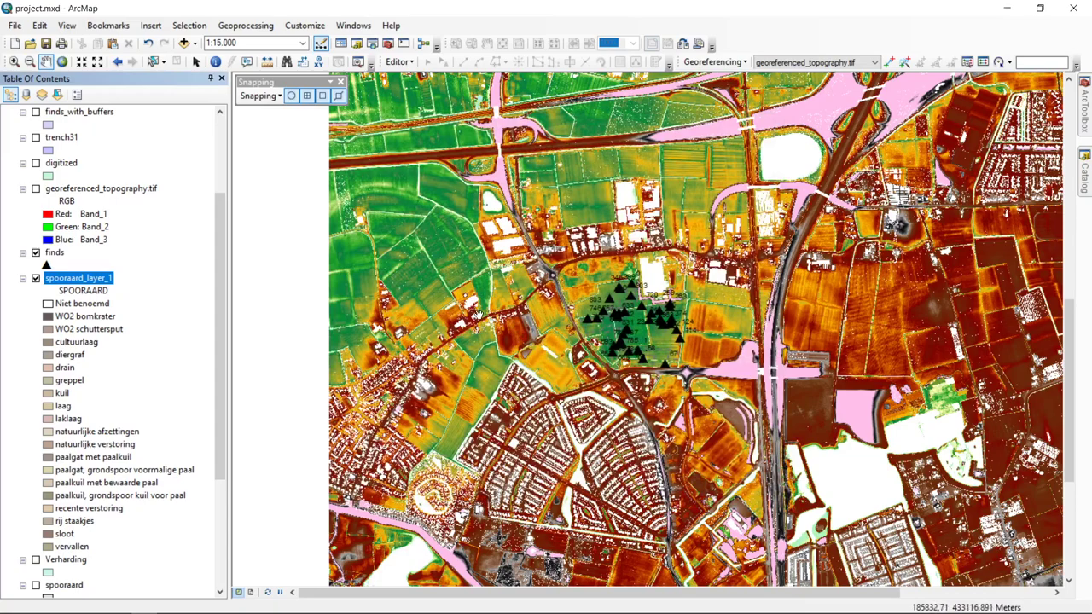
right_click(87, 282)
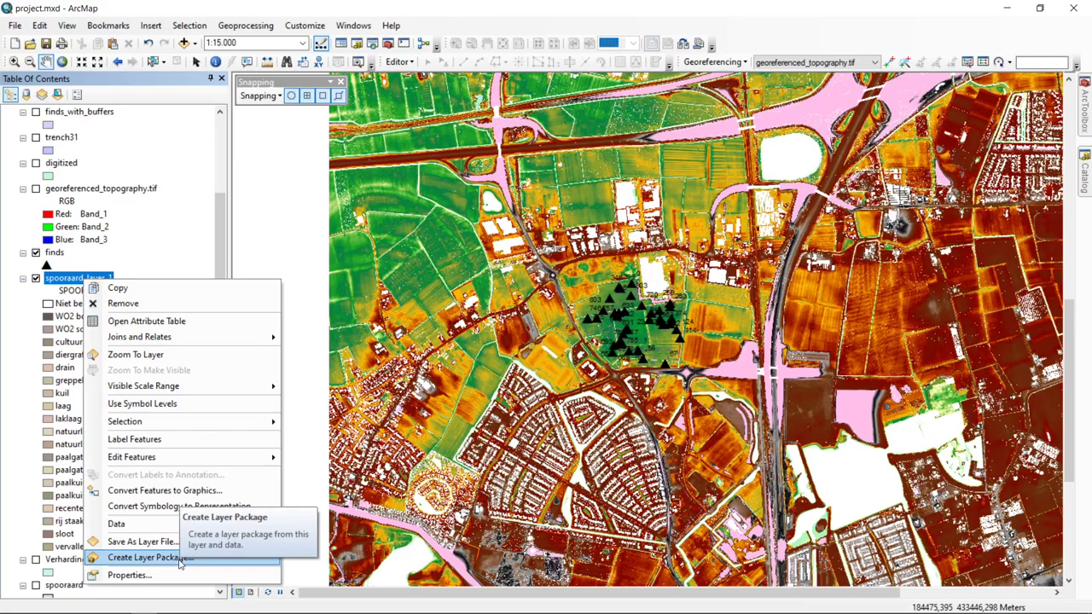
left_click(179, 559)
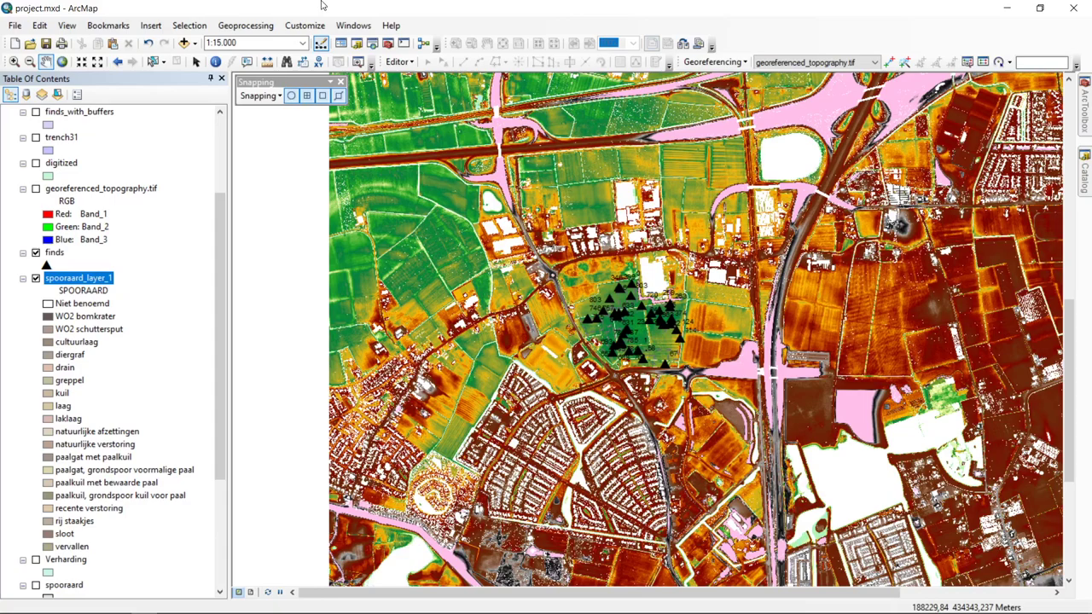
- Open the Style Manager and display the Color Ramps stored in the personal style Guest.style
left_click(318, 26)
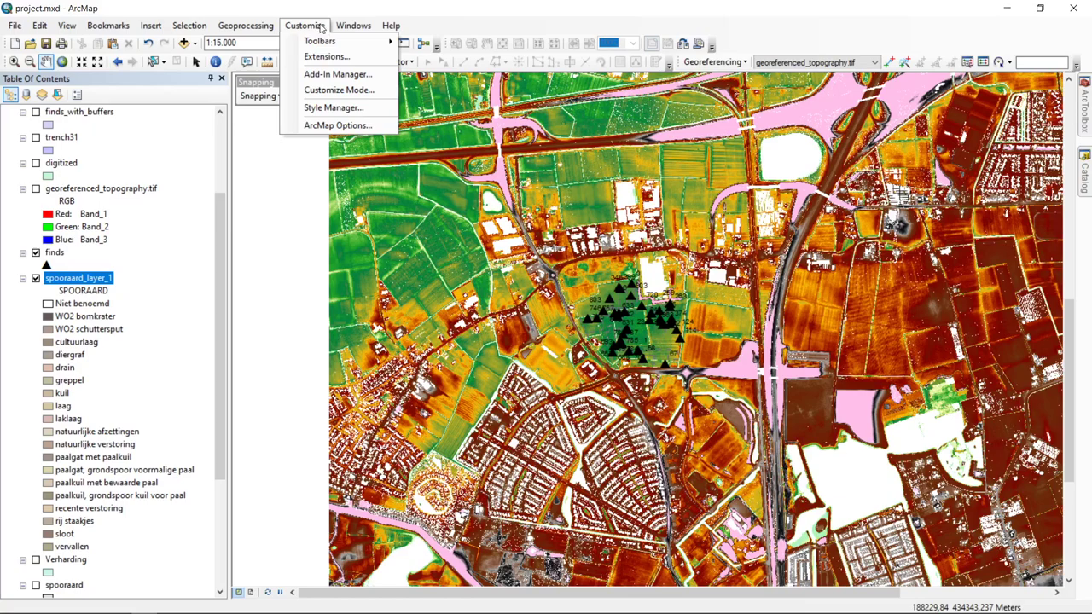
key("Escape")
key("Left")
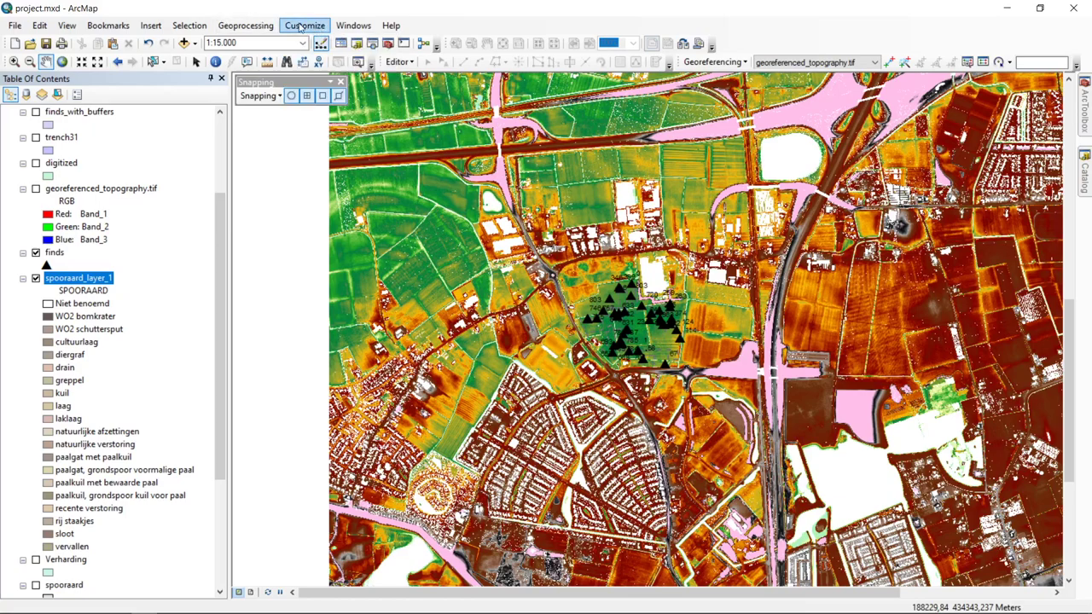
left_click(318, 27)
left_click(333, 108)
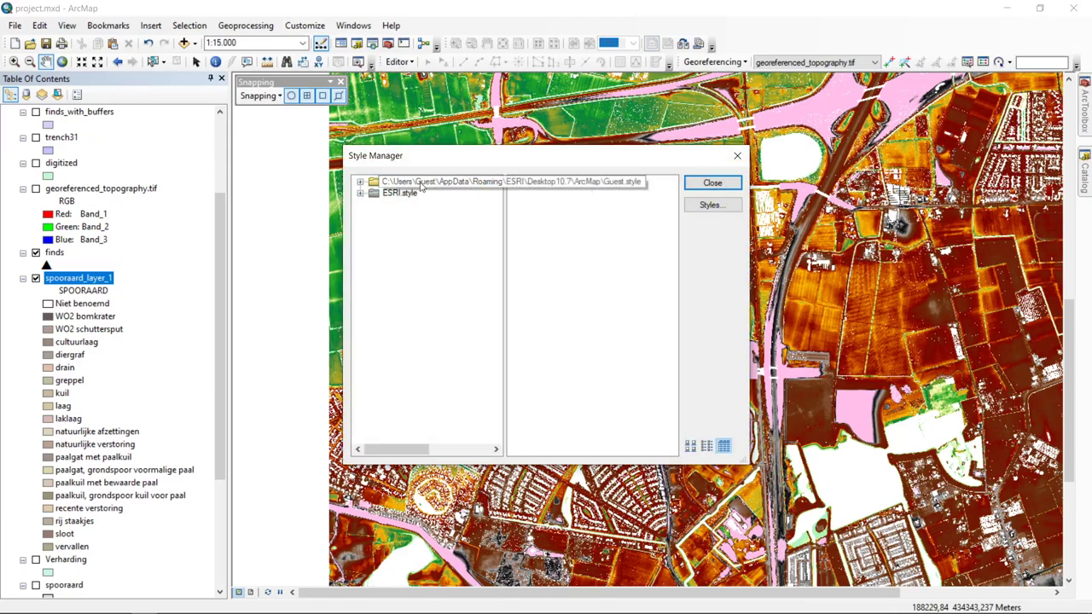
left_click(450, 181)
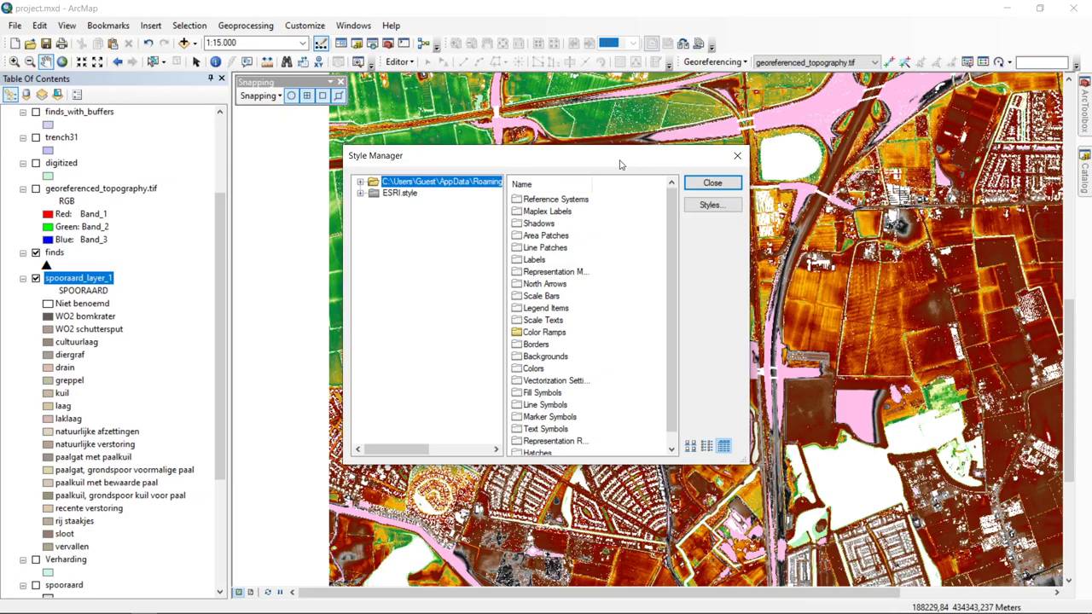
left_click(361, 181)
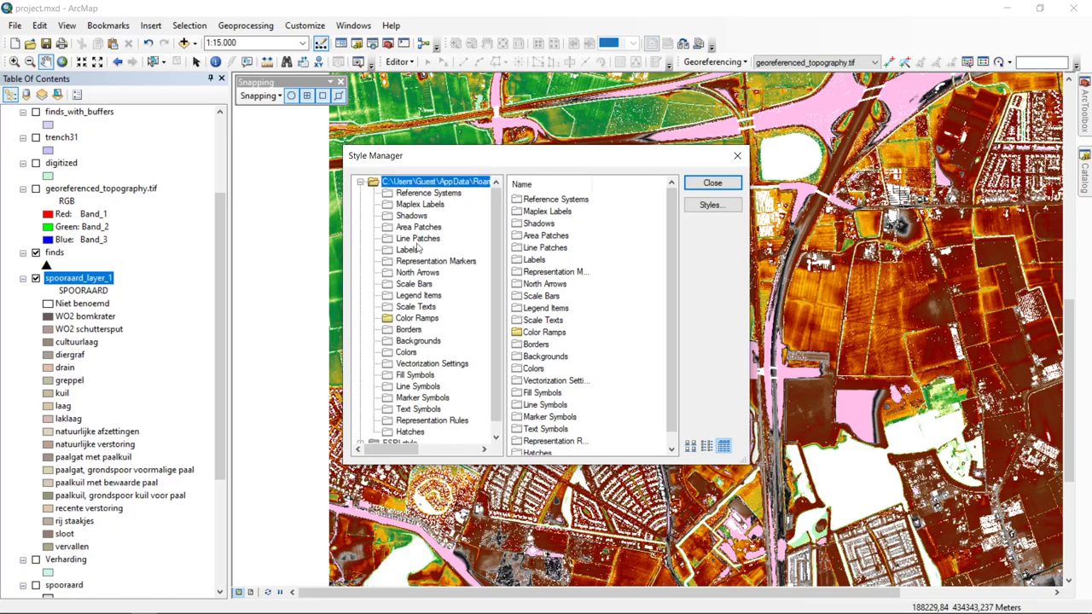
left_click_drag(497, 398, 498, 267)
left_click(417, 320)
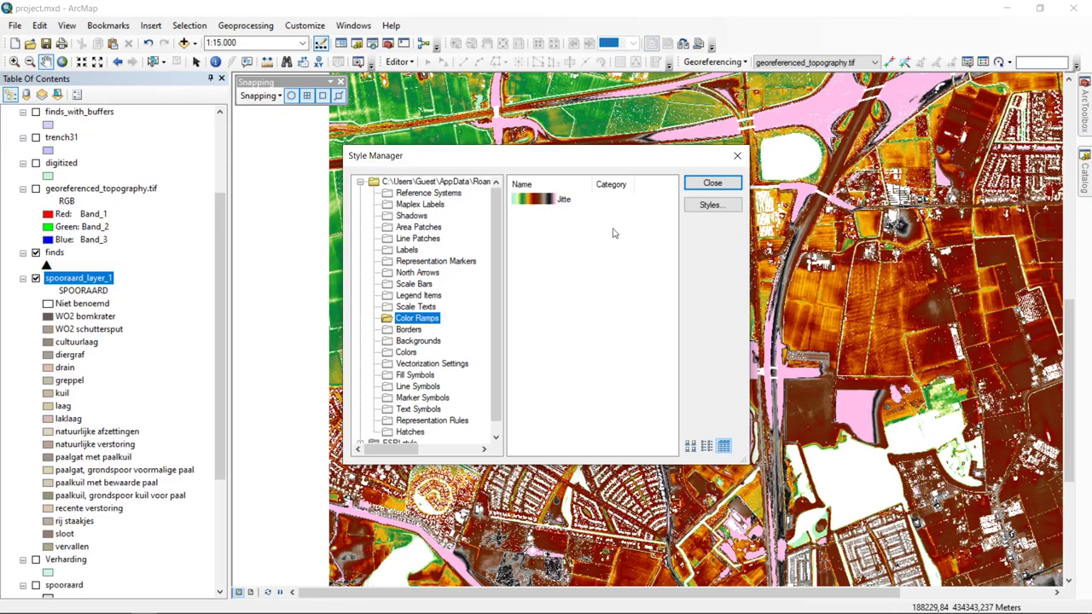
- Inspect the properties of the saved custom color ramp in Guest.style and close them without changes
left_click(562, 200)
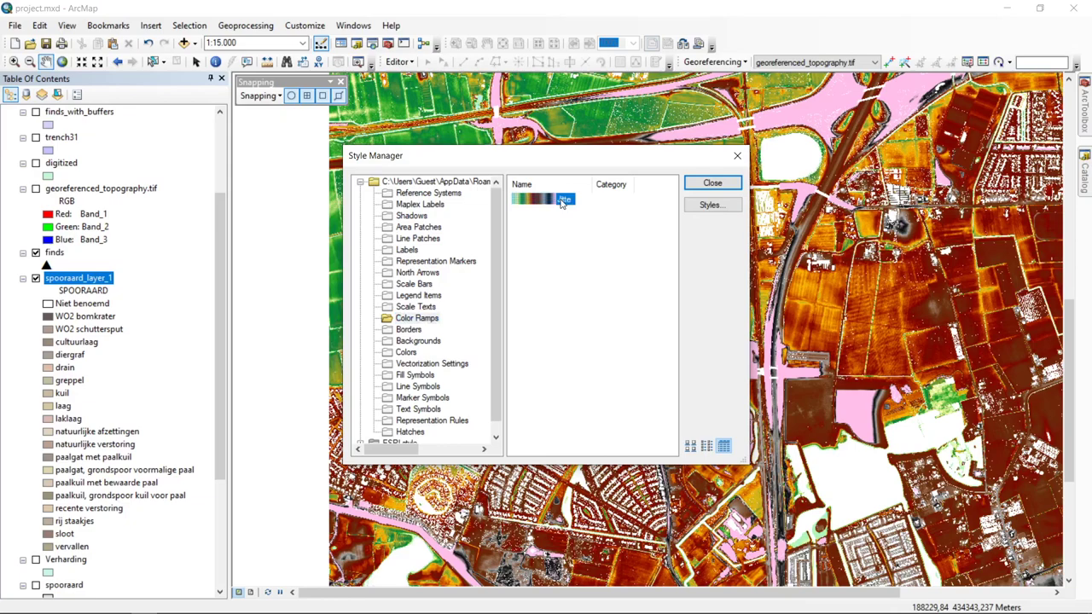
right_click(545, 201)
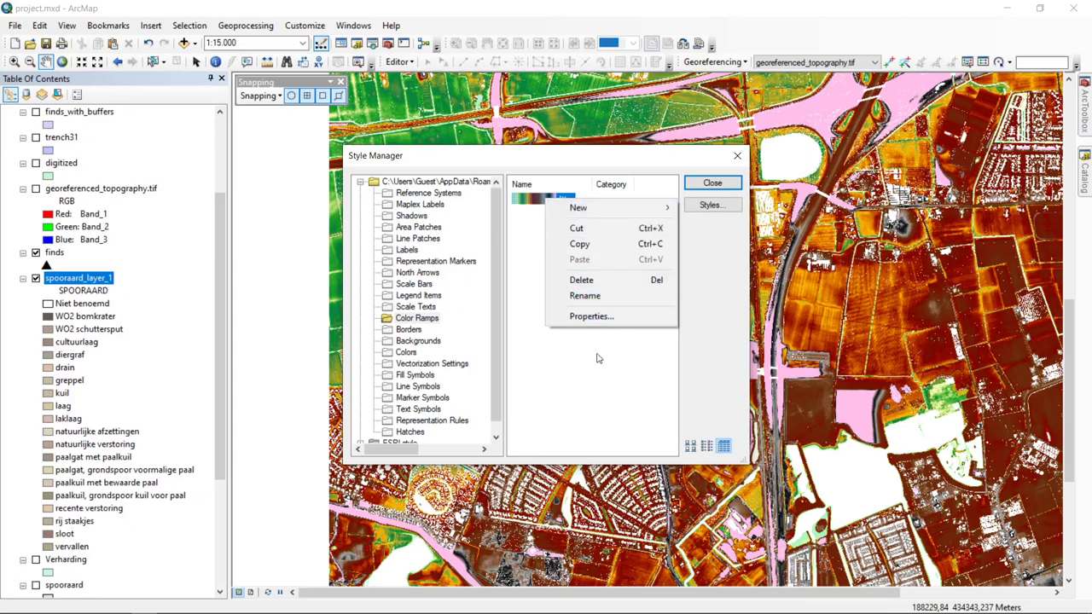
left_click(591, 316)
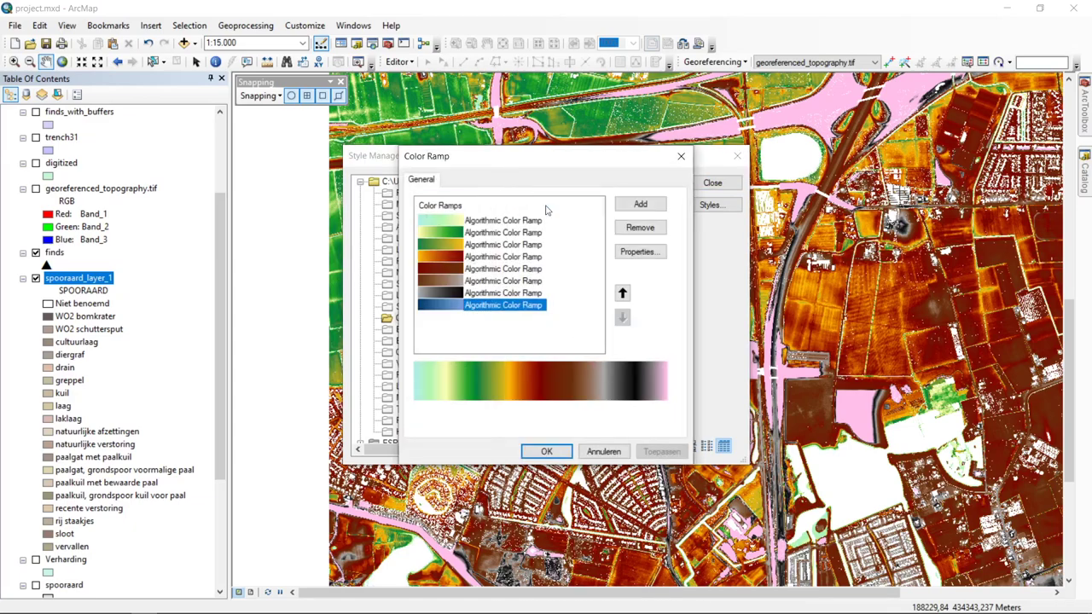
left_click(603, 451)
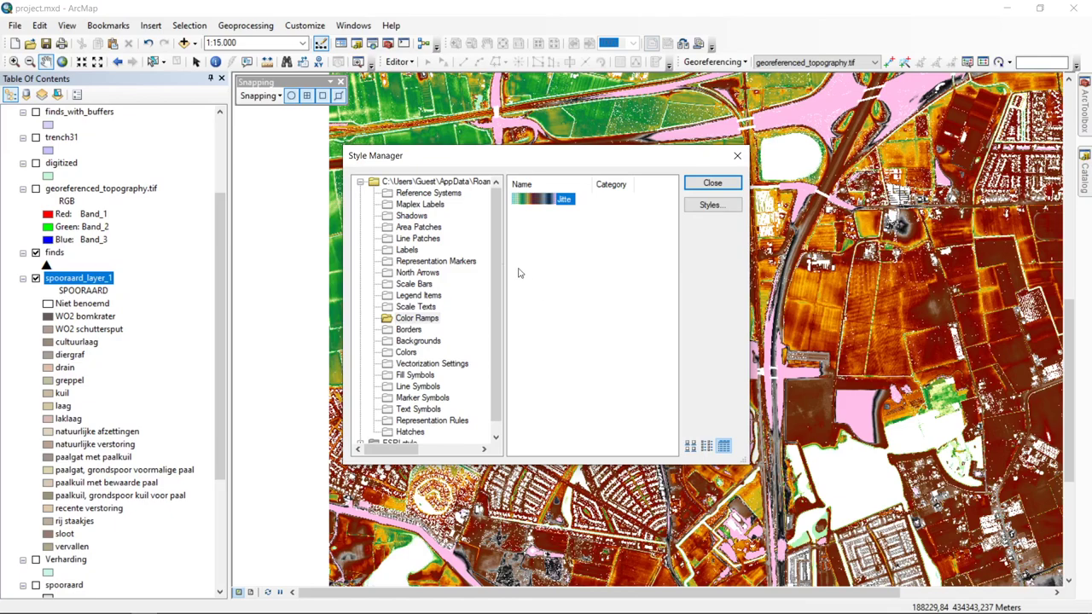
- Examine the symbol categories in ESRI.style, collapse it, and expand the personal style Guest.style again
left_click(361, 181)
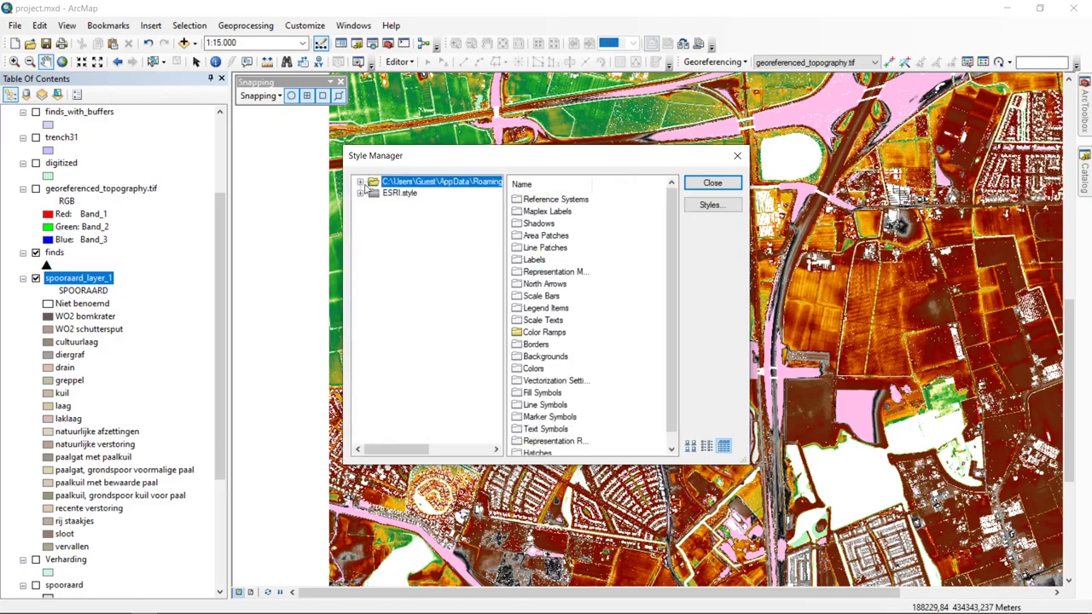
left_click(360, 193)
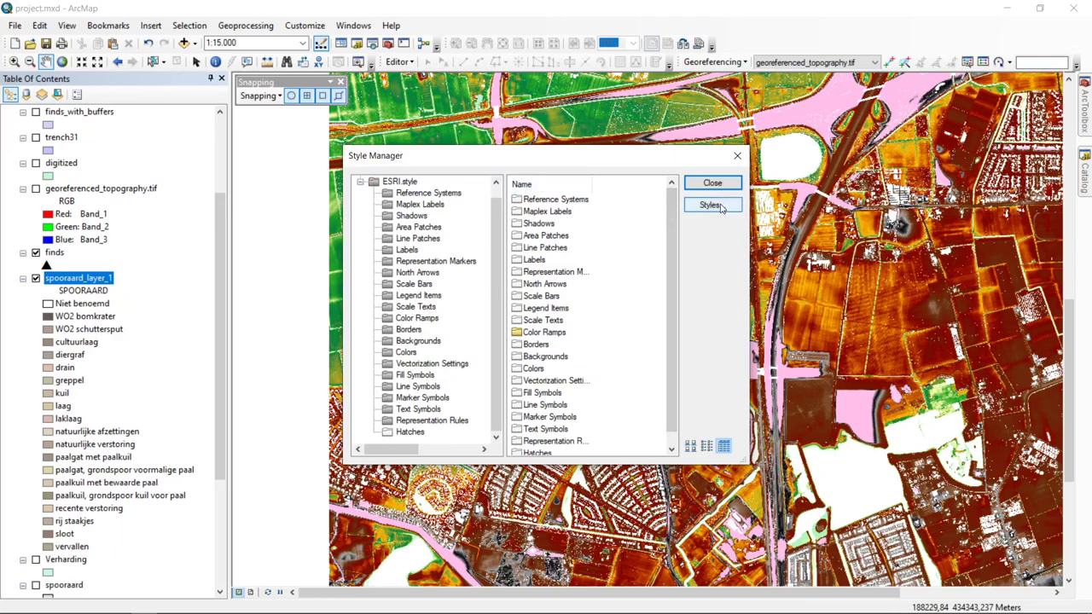
left_click(398, 182)
left_click(360, 182)
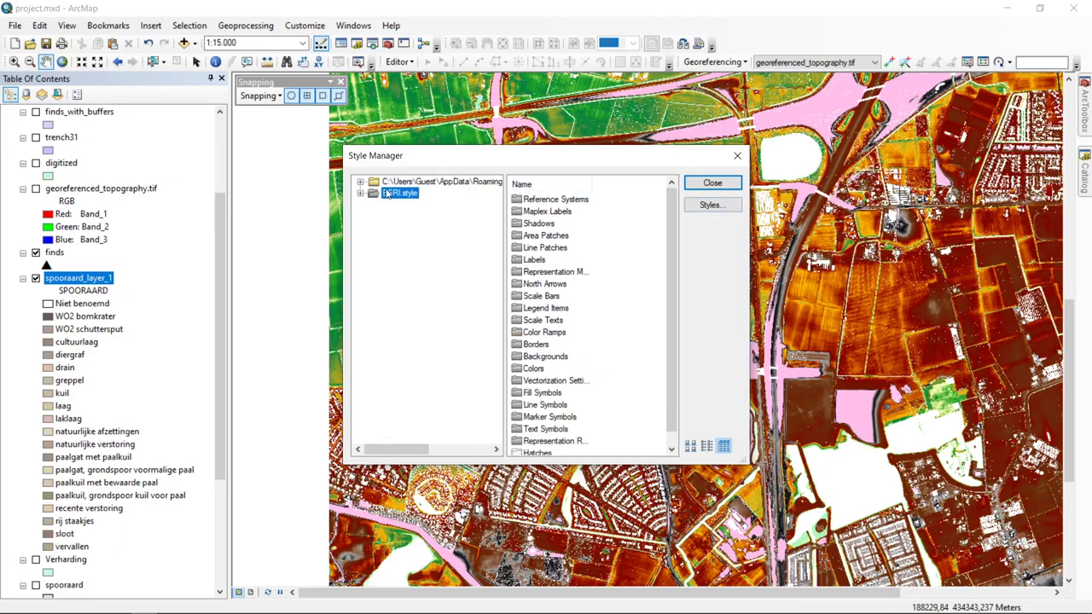
left_click(360, 182)
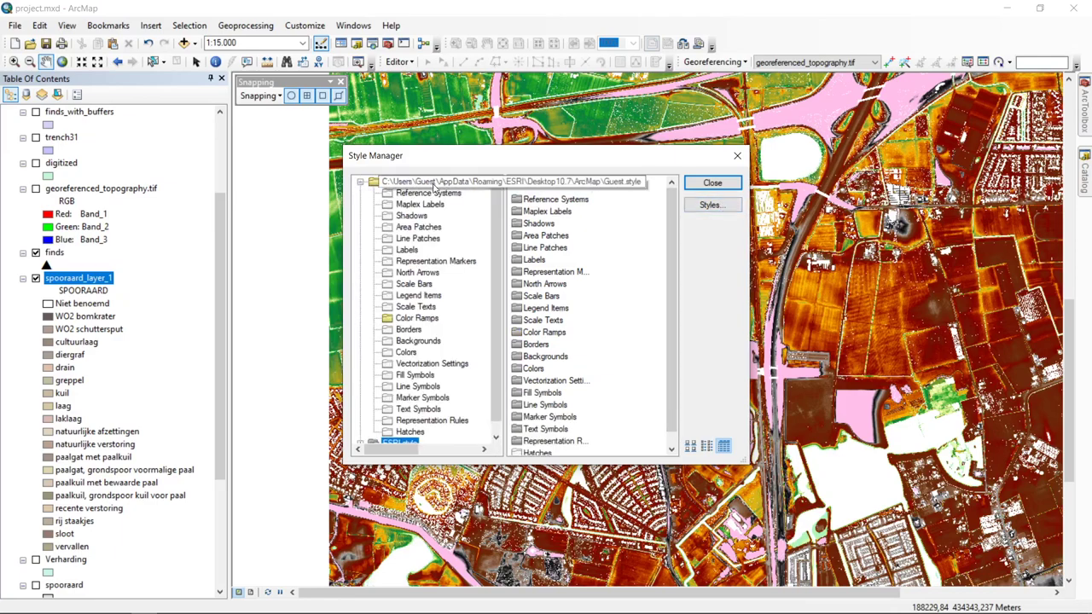
- Add the Conservation style to the style references in the Style Manager
left_click(711, 207)
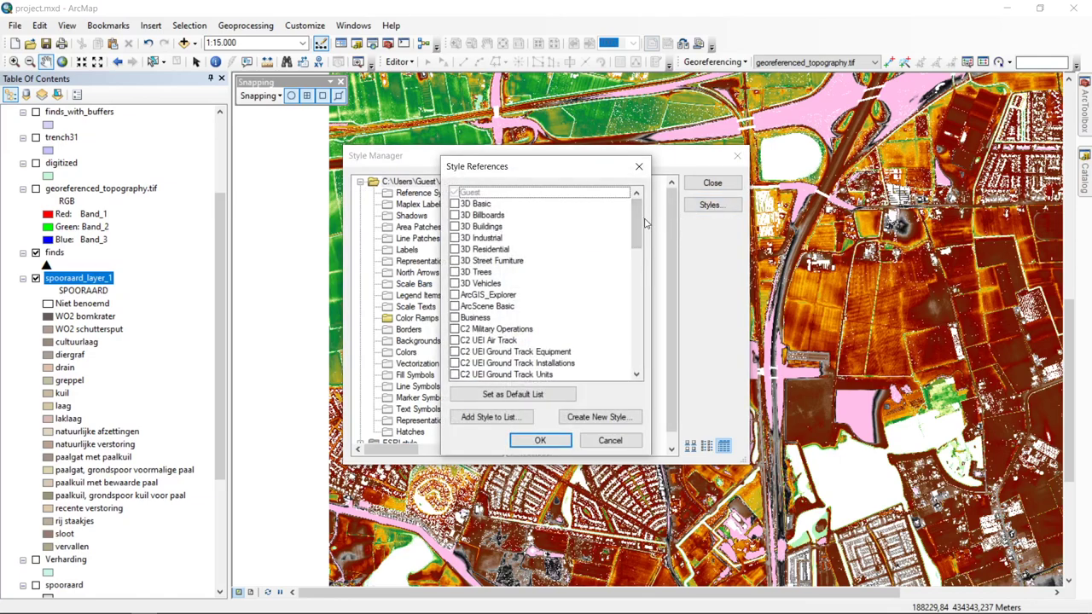
left_click_drag(635, 216, 655, 193)
left_click_drag(637, 223, 627, 288)
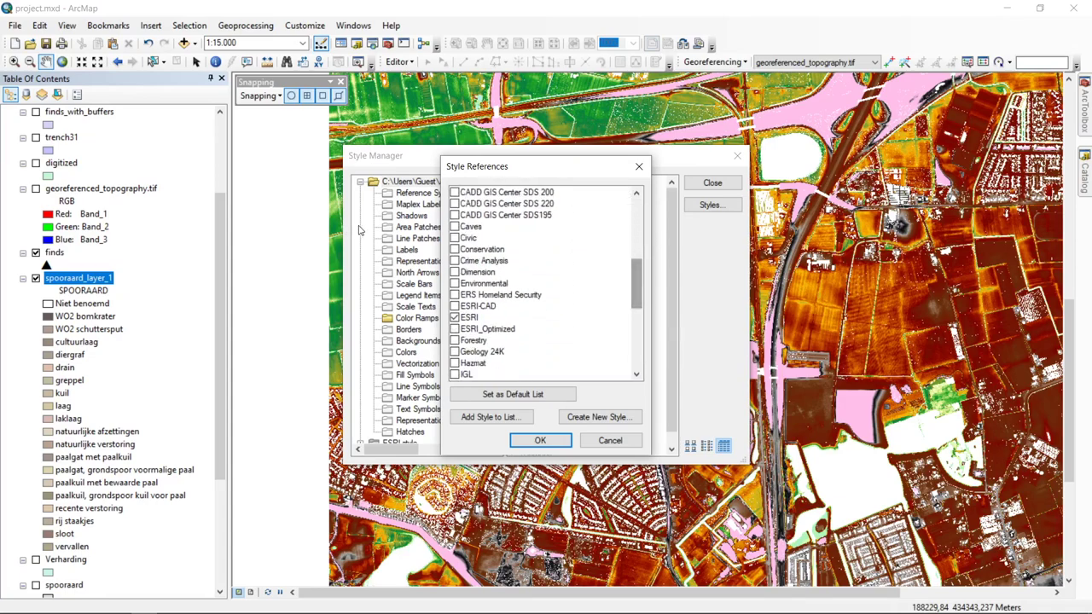
left_click(455, 249)
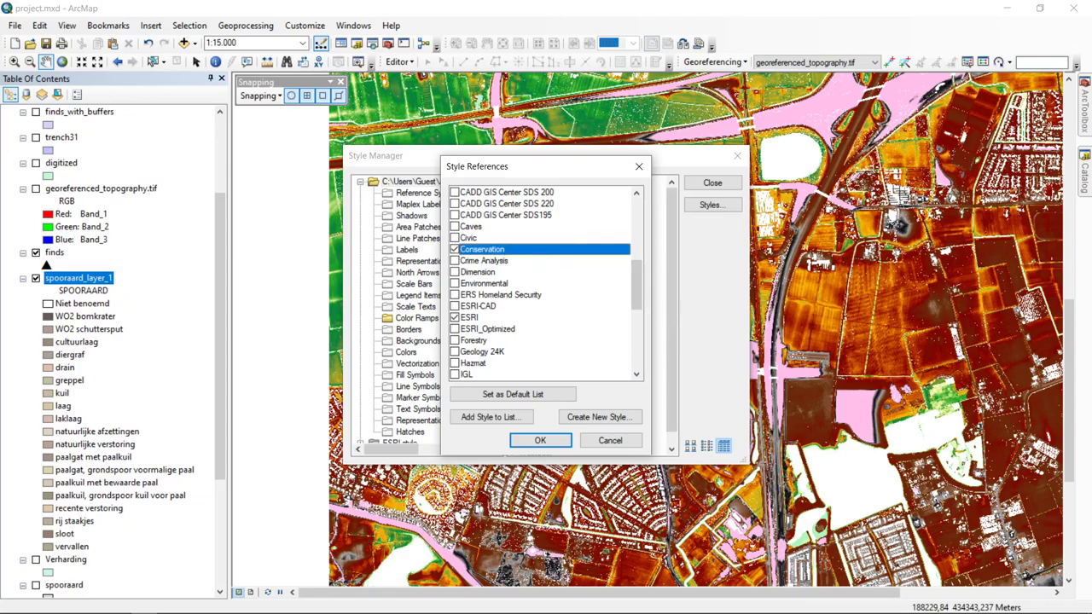
left_click(539, 441)
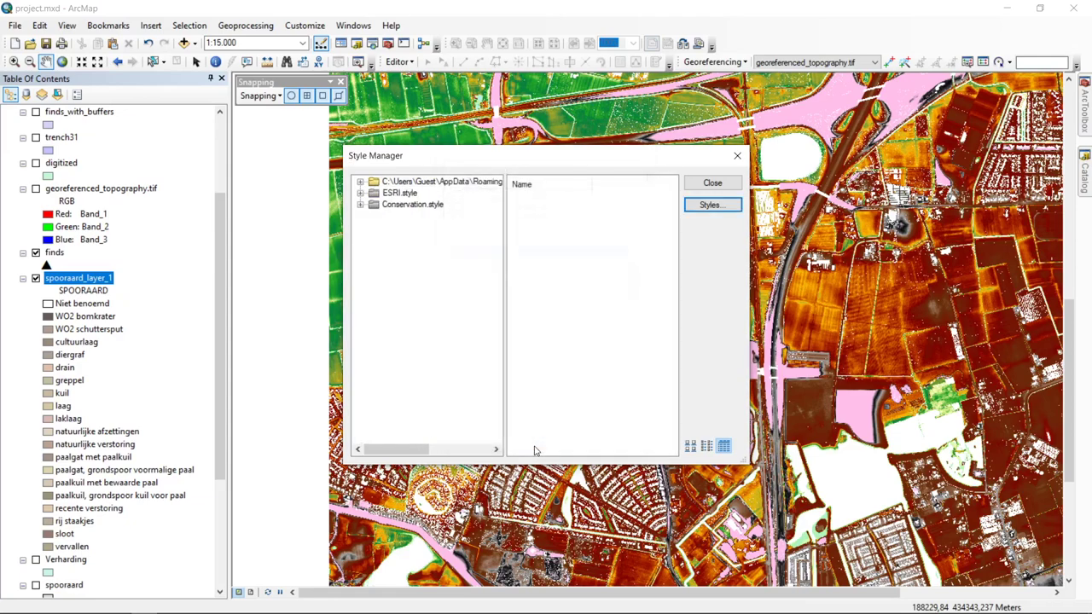
- Examine the north arrows, colors, fill, line and marker symbols of Conservation.style, and close the Style Manager
left_click(360, 205)
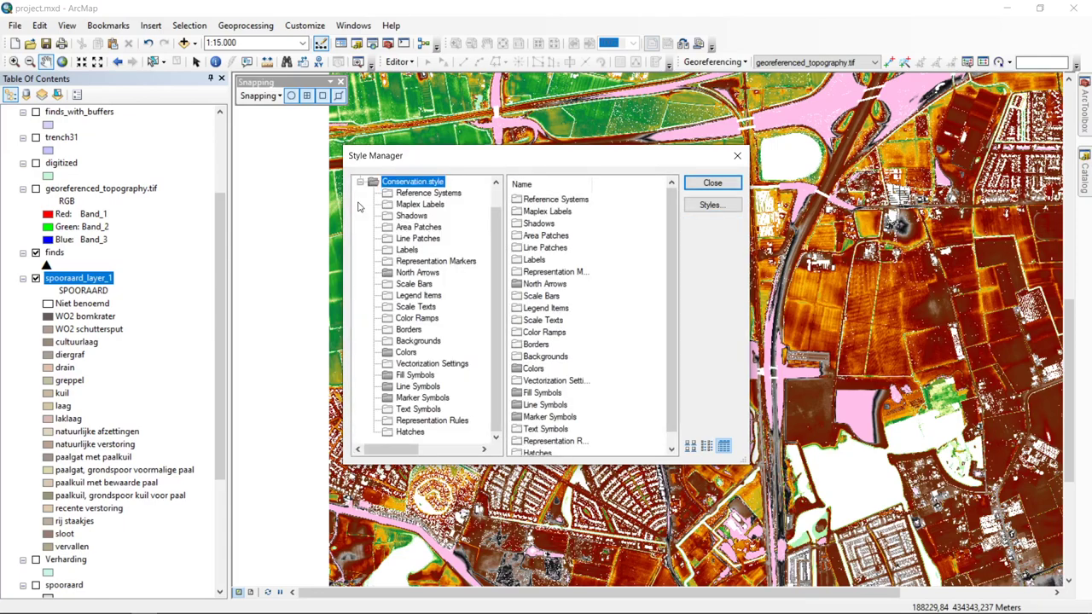
left_click(428, 273)
left_click(412, 353)
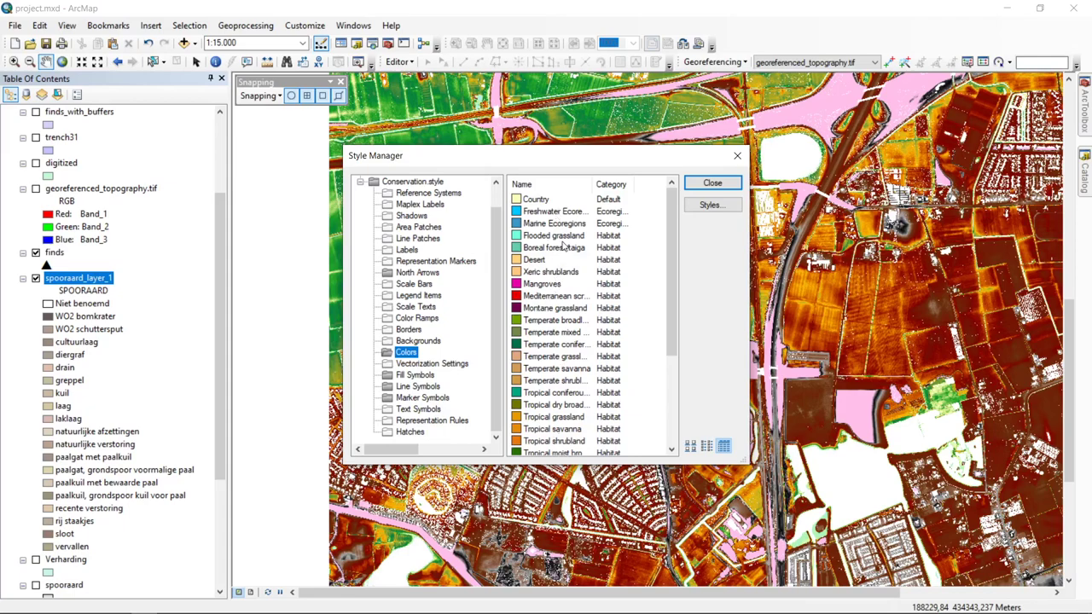
left_click(417, 376)
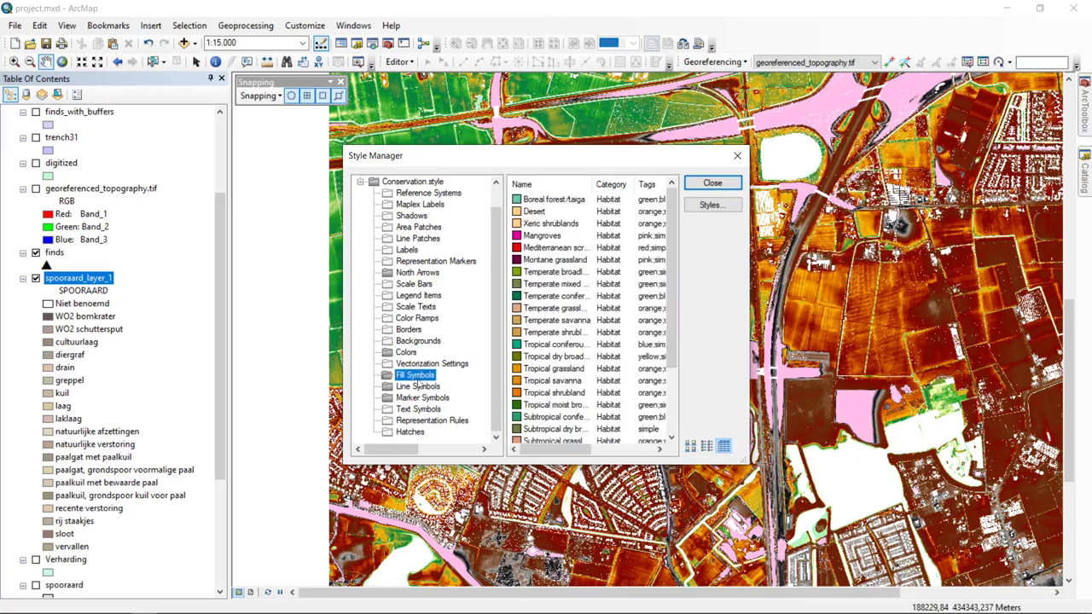
left_click(422, 387)
left_click(425, 397)
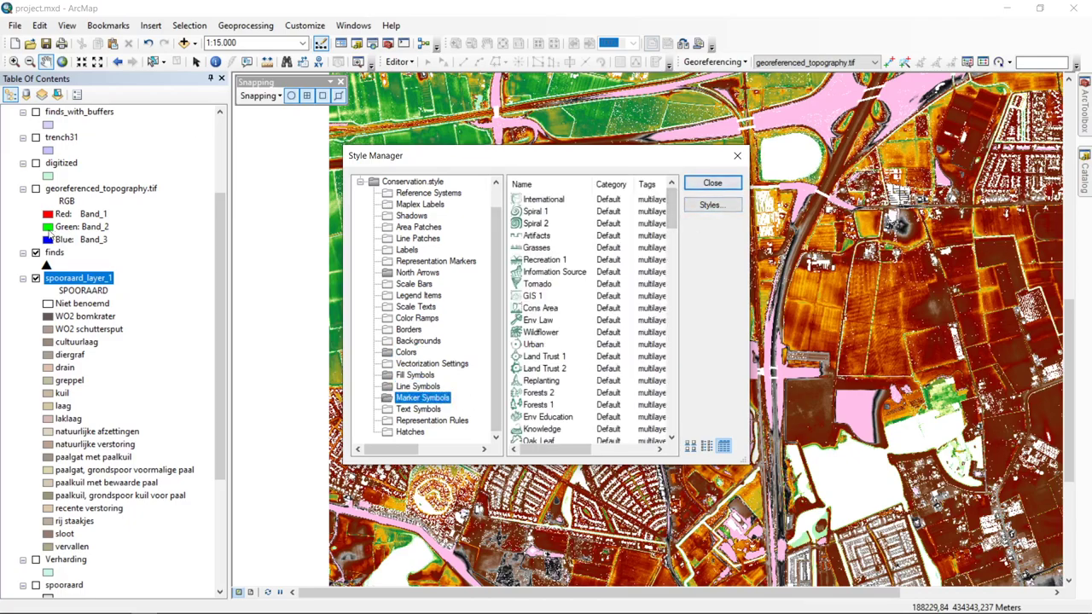
left_click(106, 281)
left_click(713, 184)
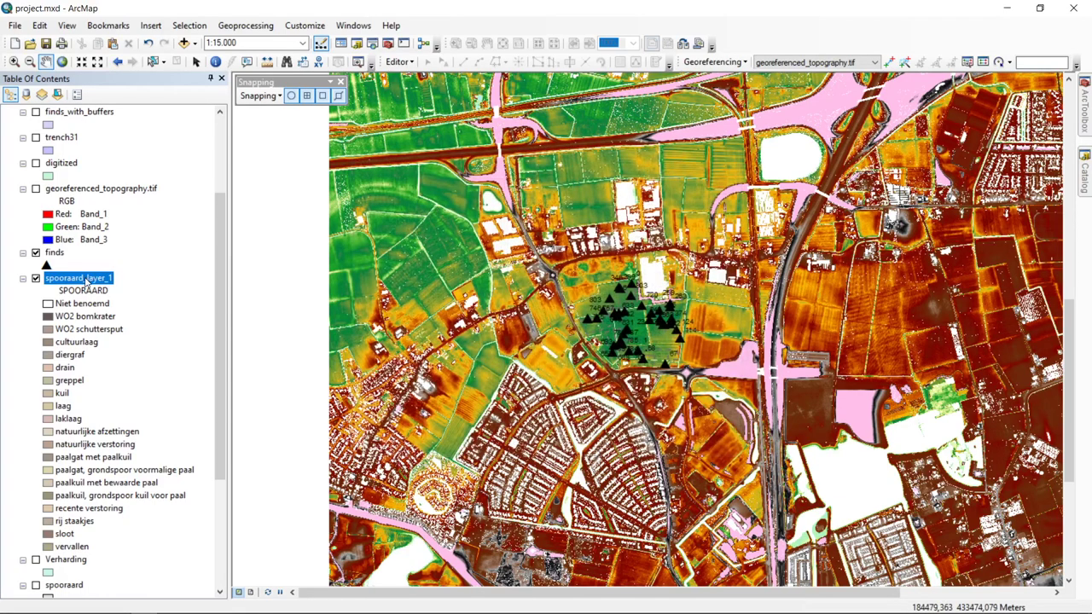
- Open the symbol selector from the symbology of rce-all-point and look through the Conservation marker symbols
scroll(75, 281, "up", 3)
right_click(85, 139)
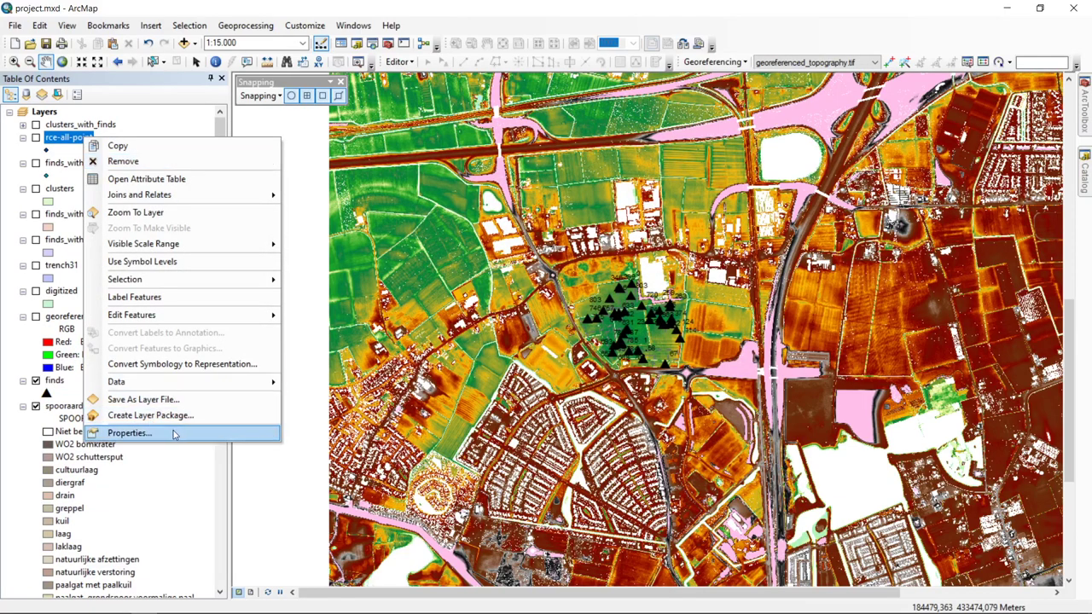
left_click(129, 433)
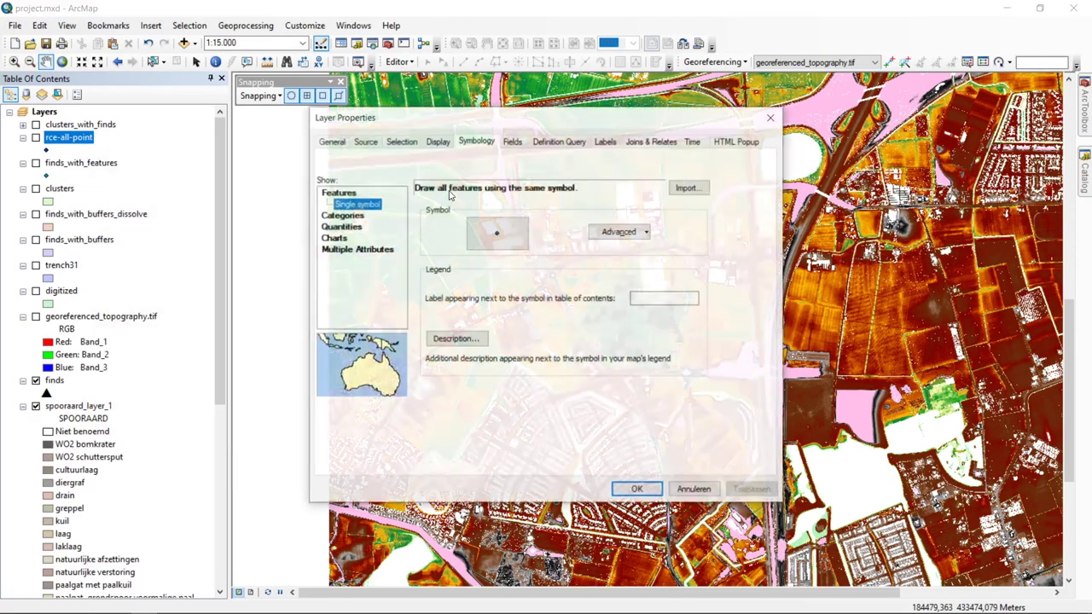
left_click(500, 232)
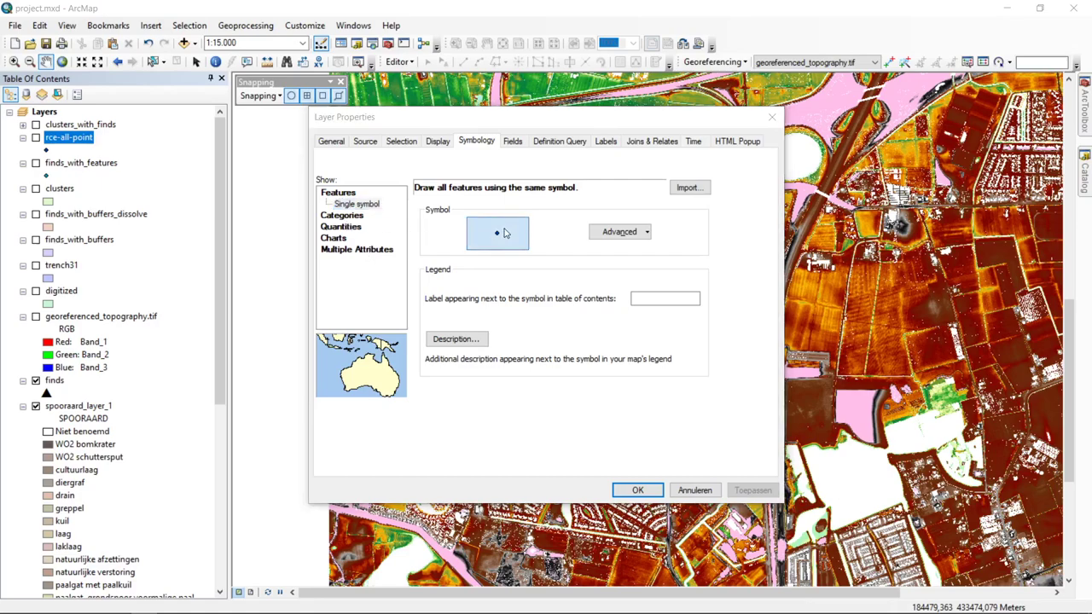
scroll(589, 219, "down", 2)
scroll(589, 218, "up", 2)
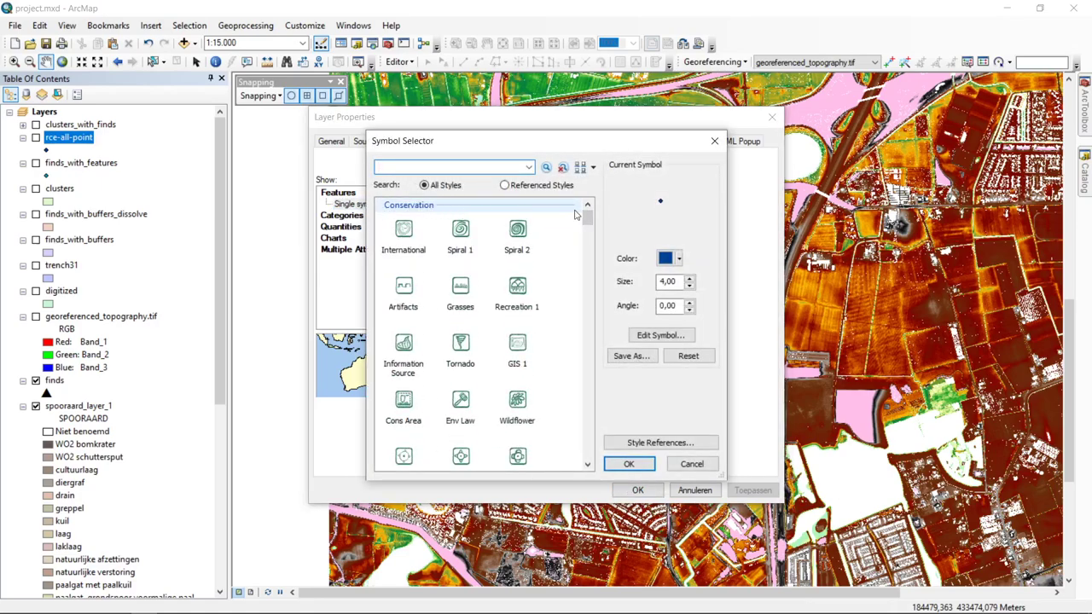
scroll(588, 231, "down", 3)
scroll(588, 230, "up", 3)
- Look through the full list of style references available from the symbol selector of rce-all-point
left_click(666, 443)
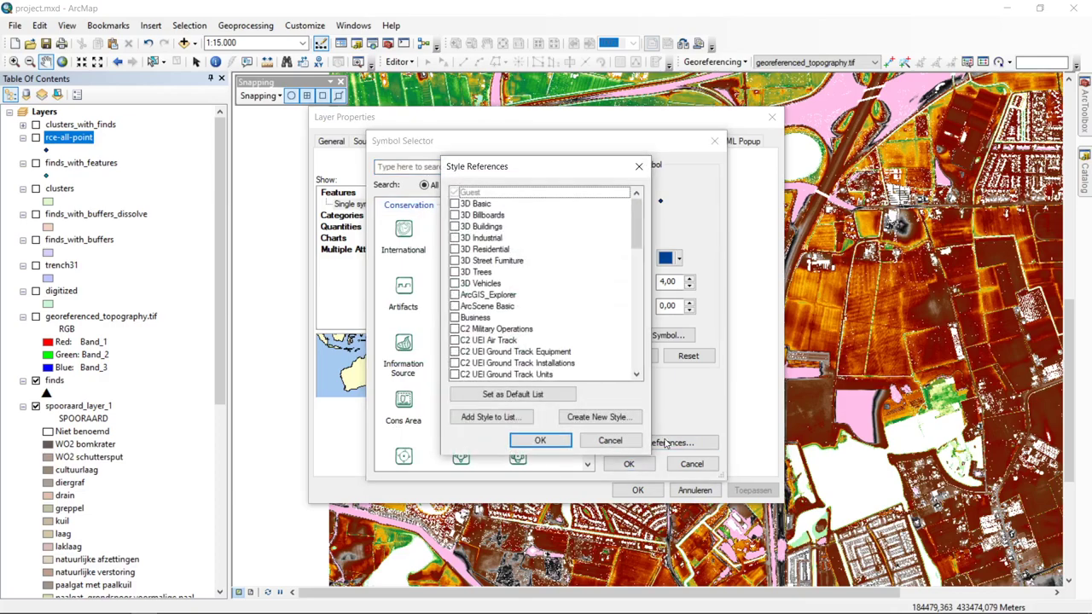
mouse_move(642, 229)
left_mouse_down()
mouse_move(634, 372)
mouse_move(634, 227)
left_mouse_up()
left_click_drag(634, 213, 635, 262)
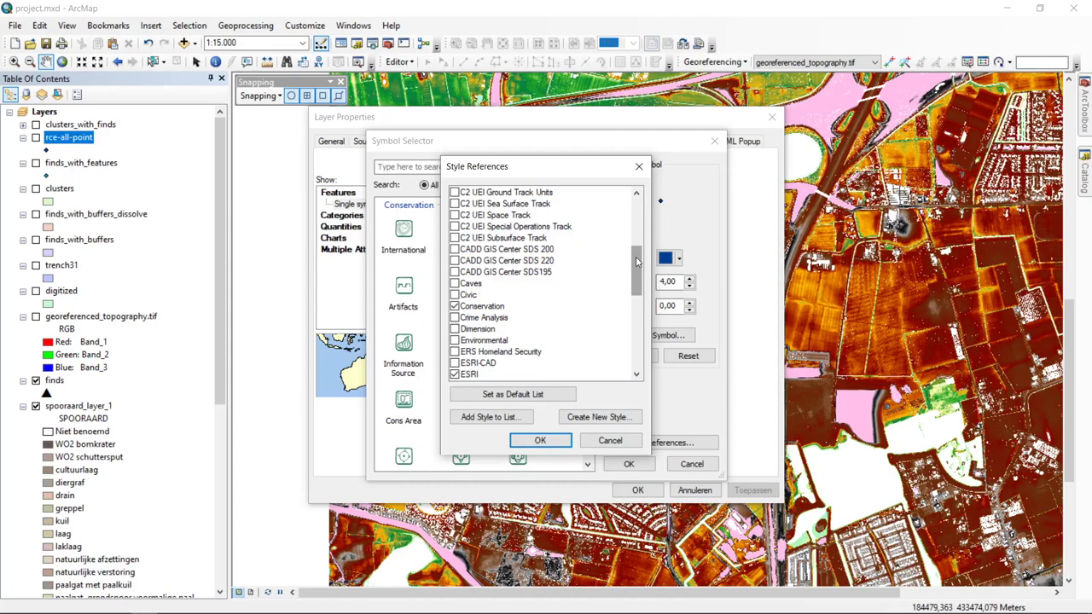
left_click_drag(636, 261, 636, 327)
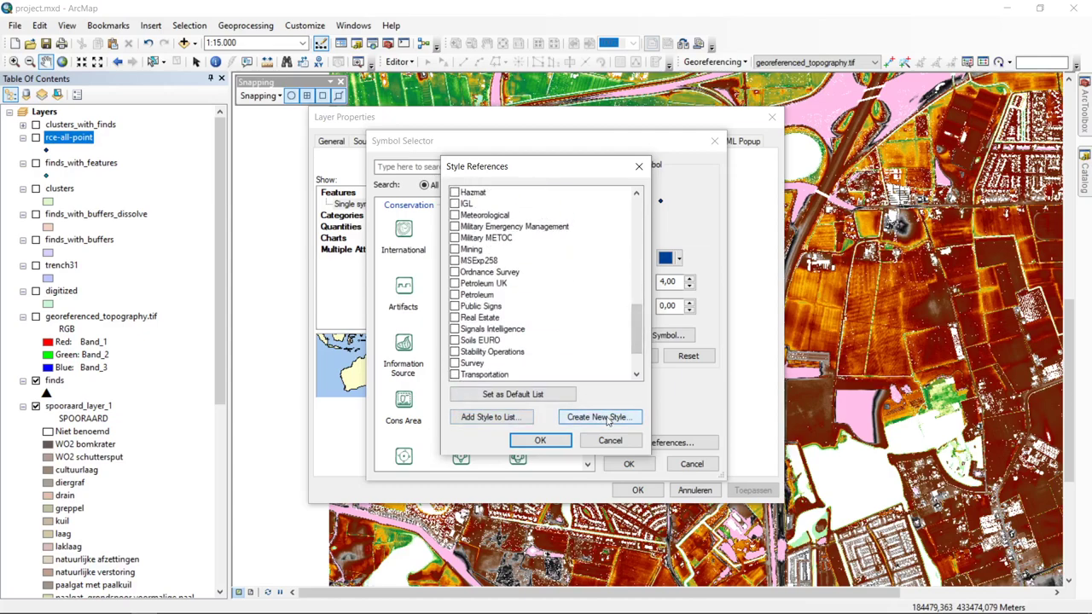
- Check the ArcMap folder as the save location for a new style, and cancel without creating one
left_click(612, 417)
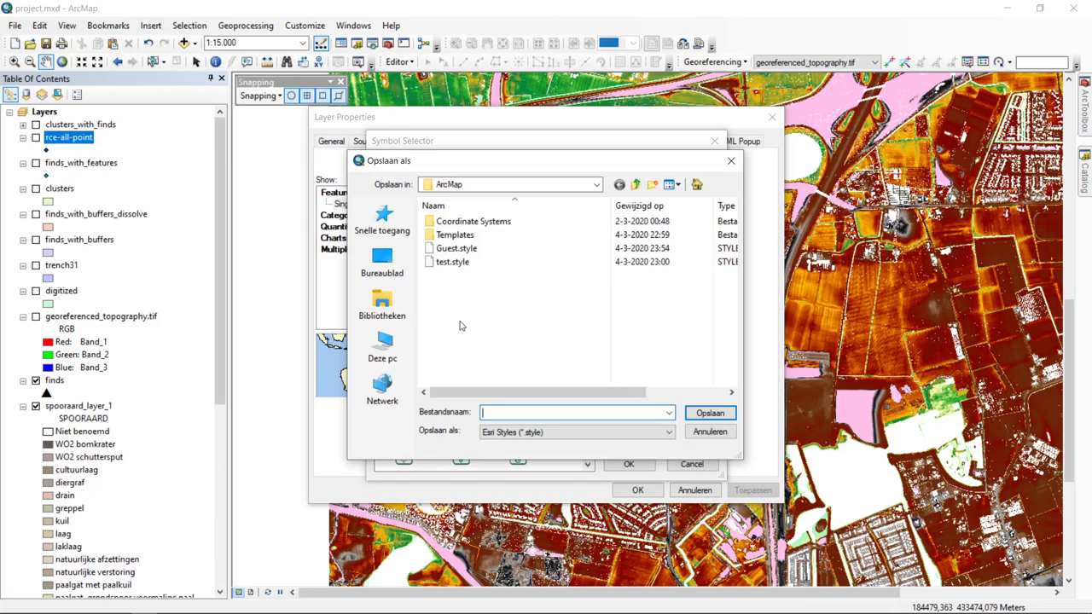
left_click(596, 185)
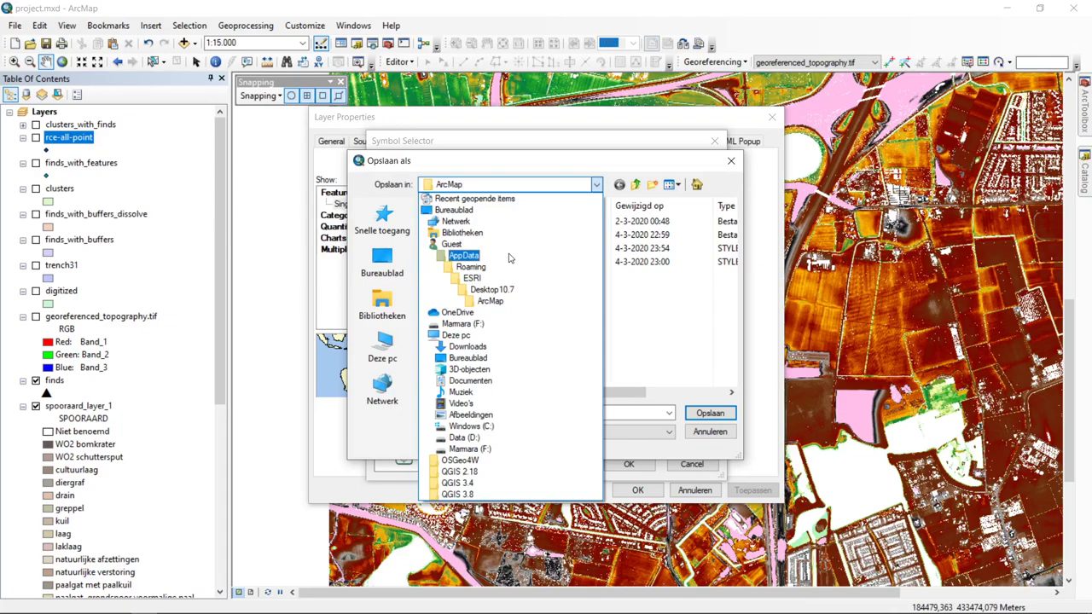
left_click(545, 304)
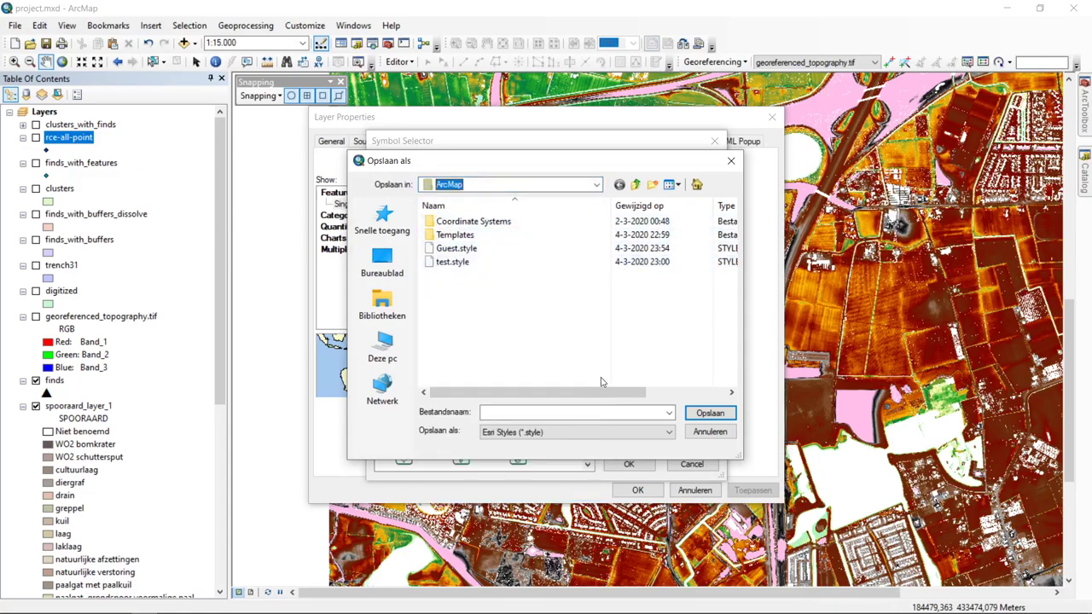
left_click(709, 432)
- Remove the Conservation style from the style references and close the Style Manager
left_click(597, 417)
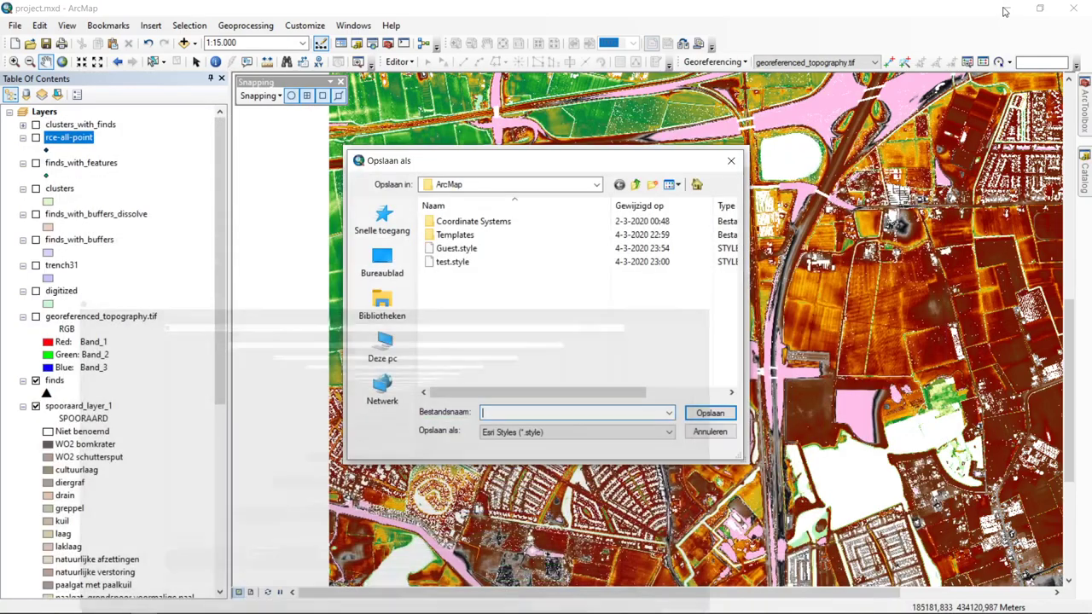
left_click(728, 433)
left_click(495, 286)
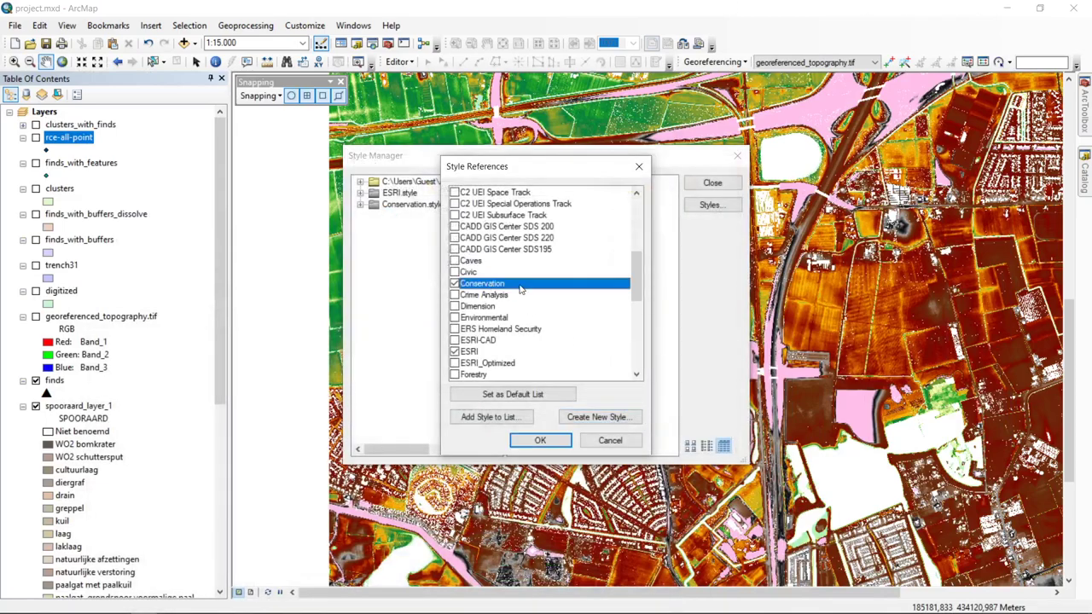
left_click(454, 285)
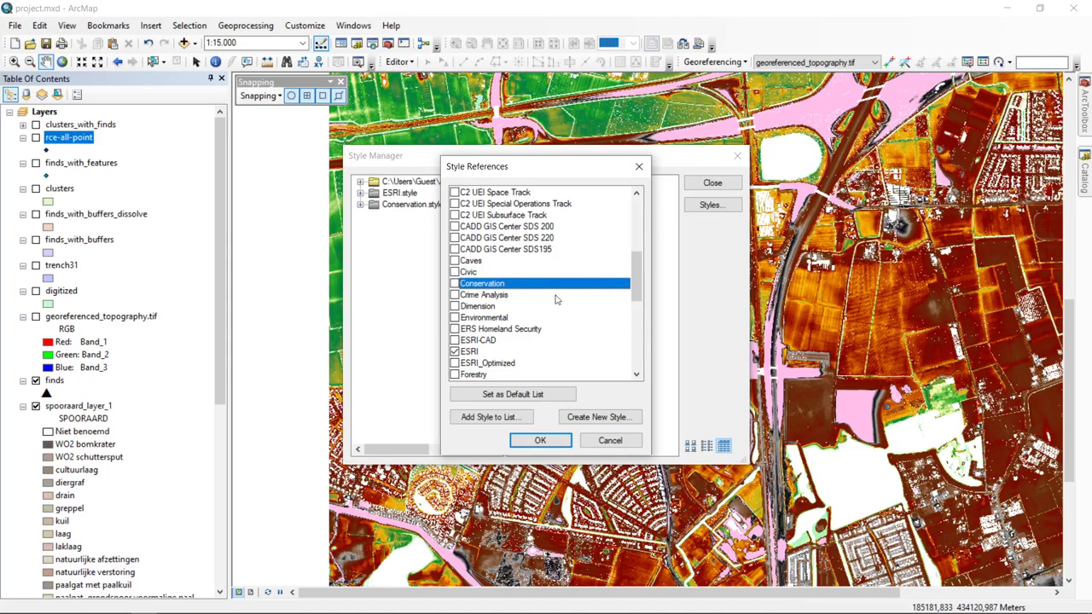
left_click(540, 440)
left_click(360, 182)
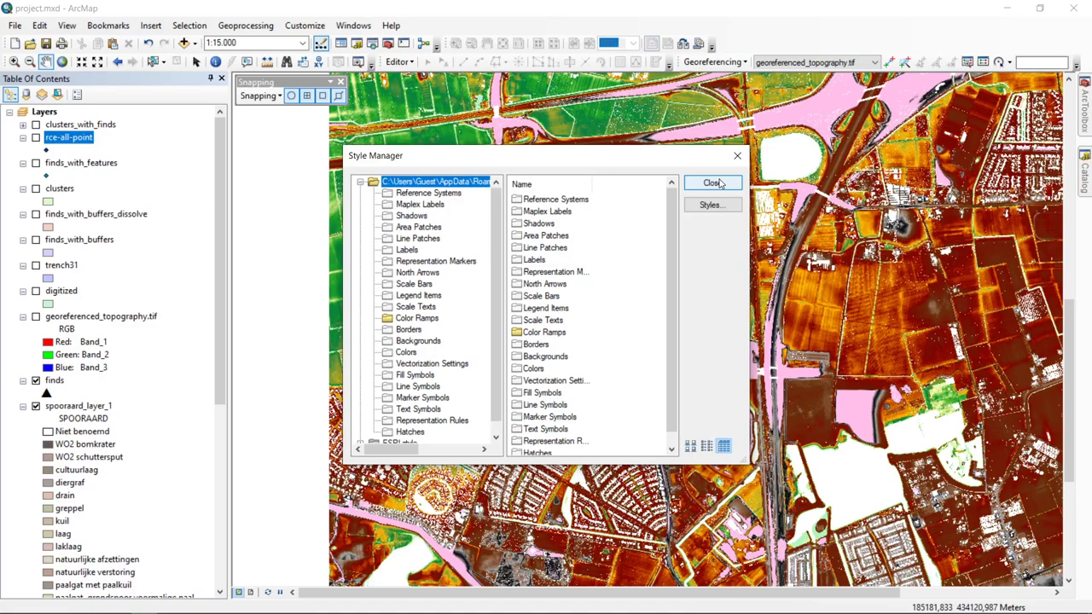
left_click(712, 183)
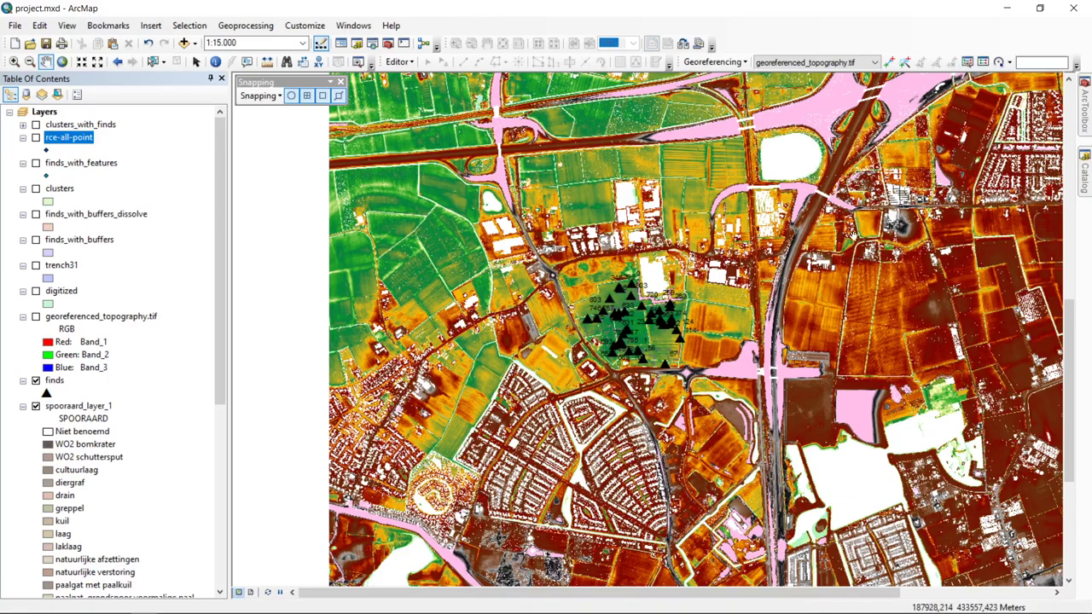
- Switch to the layout view and pan the map westward inside its frame to fill the empty strip beside the north arrow
left_click(250, 592)
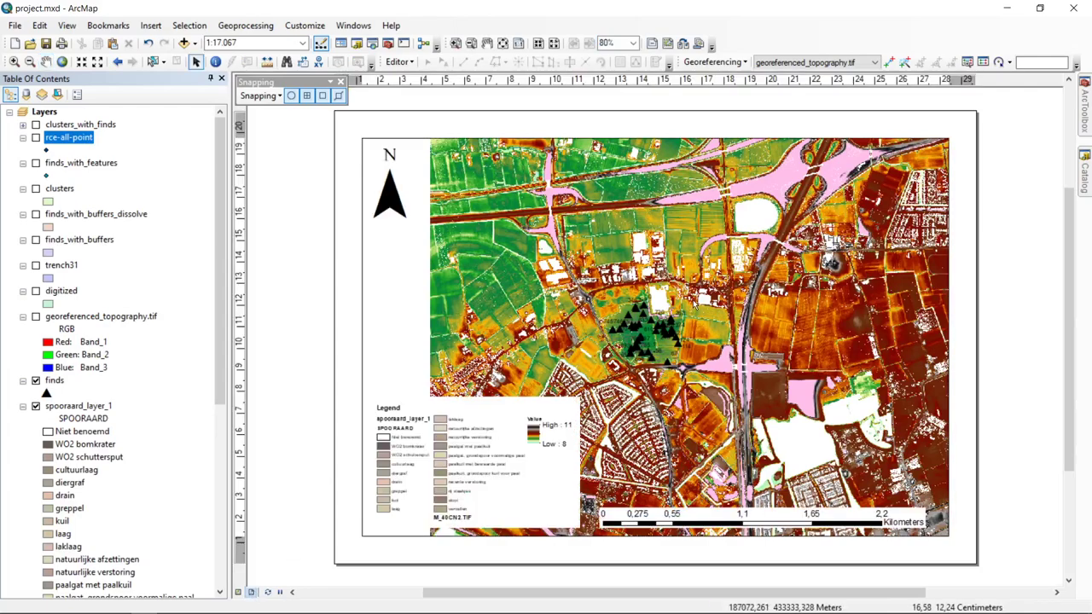
left_click(46, 61)
left_click_drag(833, 252, 767, 256)
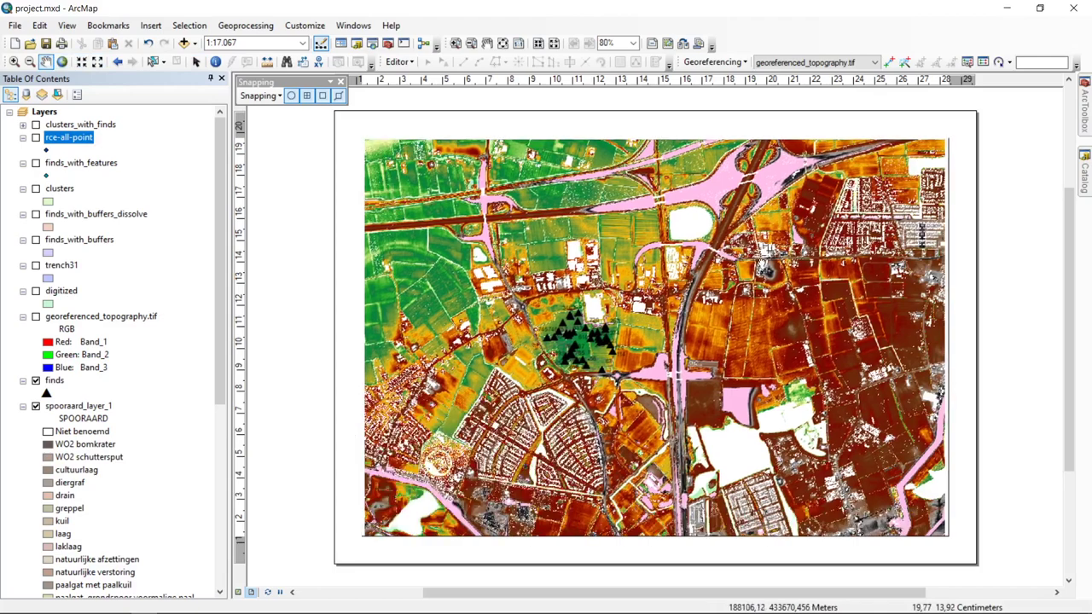
left_click_drag(738, 313, 732, 318)
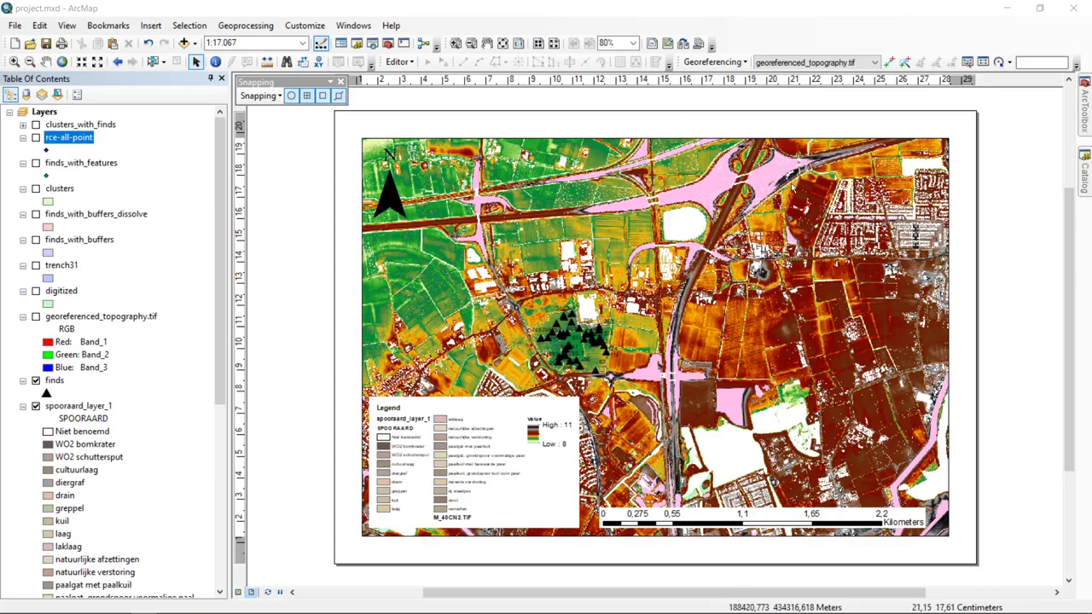
- Examine the layout elements by selecting the Layers data frame, the legend and the scale bar in turn
left_click(26, 113)
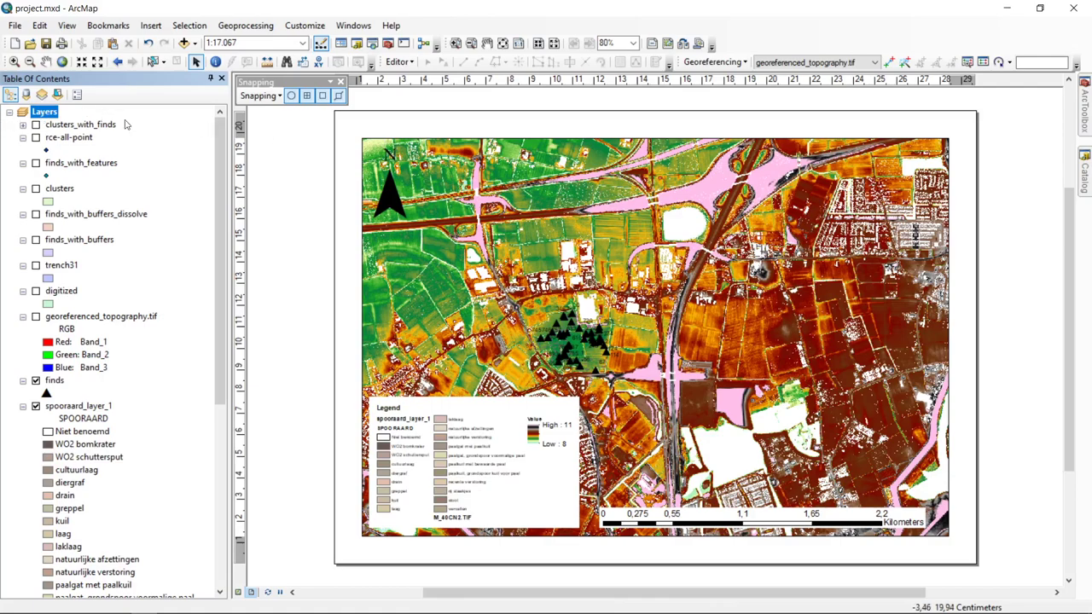
left_click(365, 143)
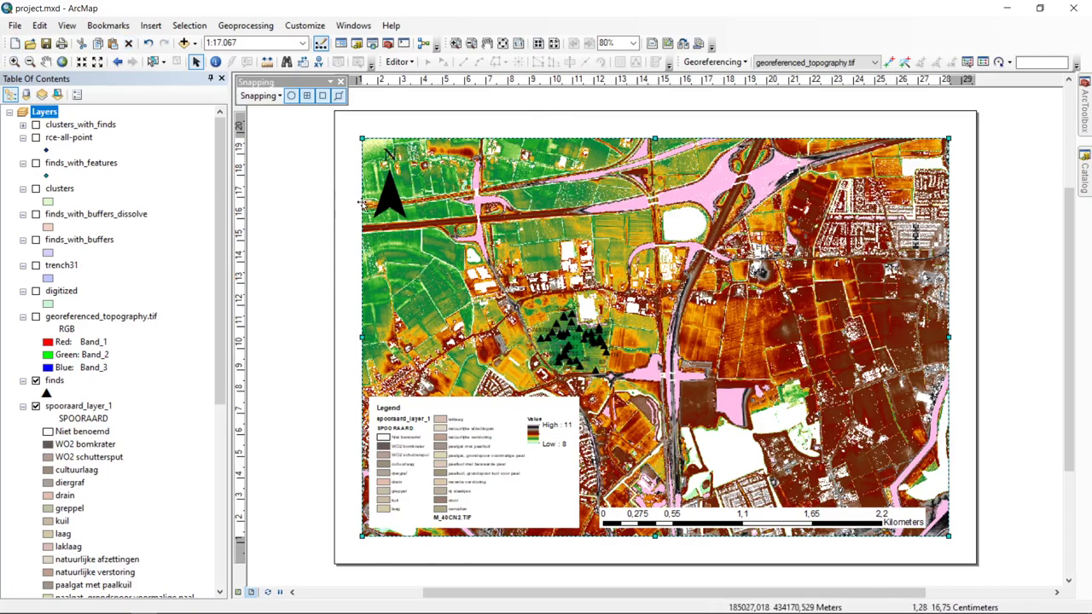
left_click(480, 431)
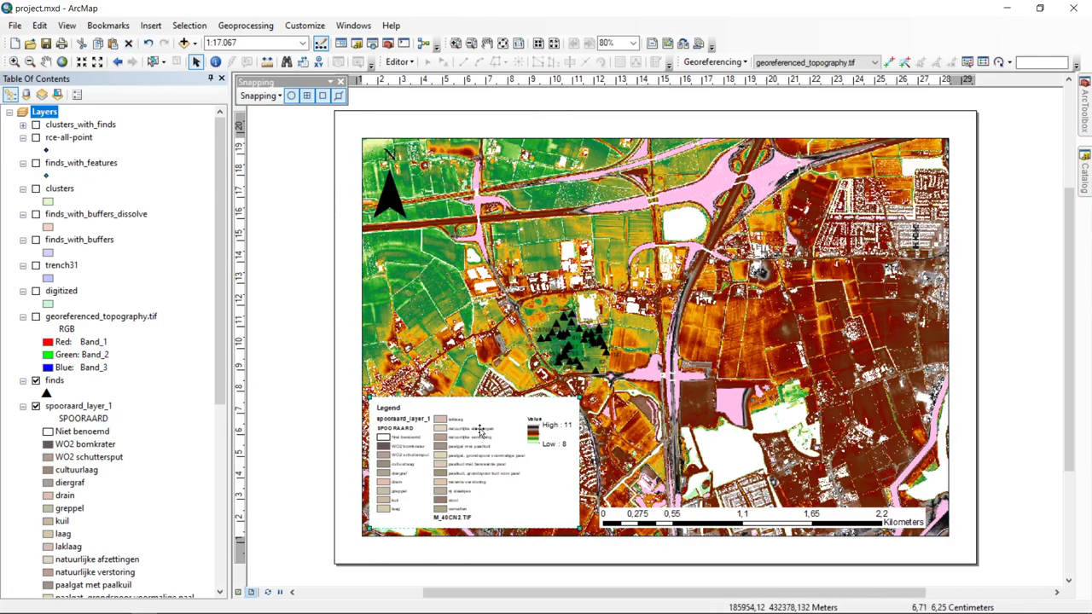
left_click(769, 518)
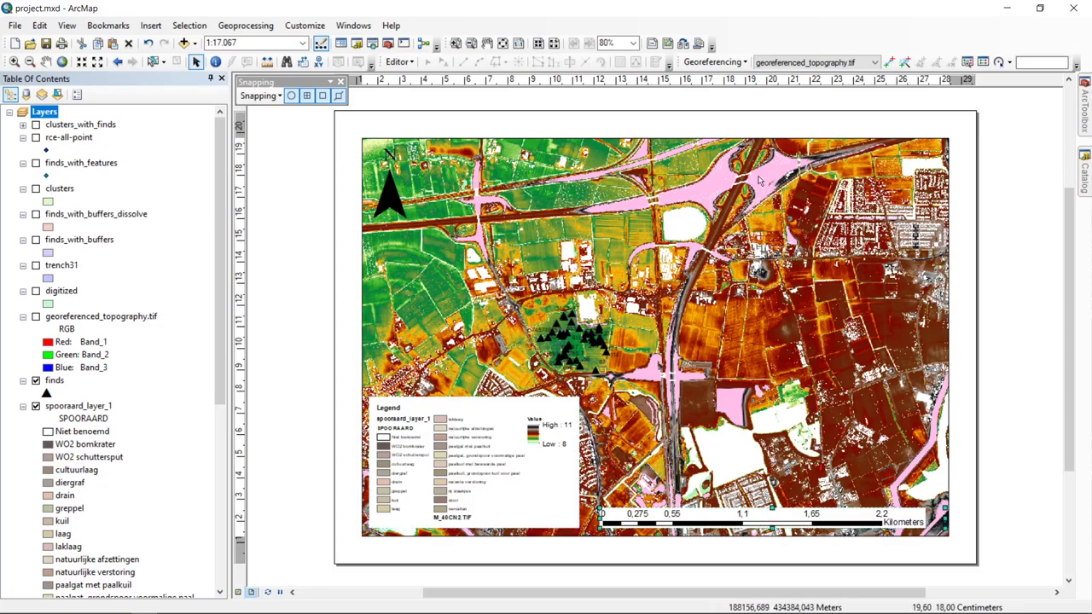
left_click(343, 126)
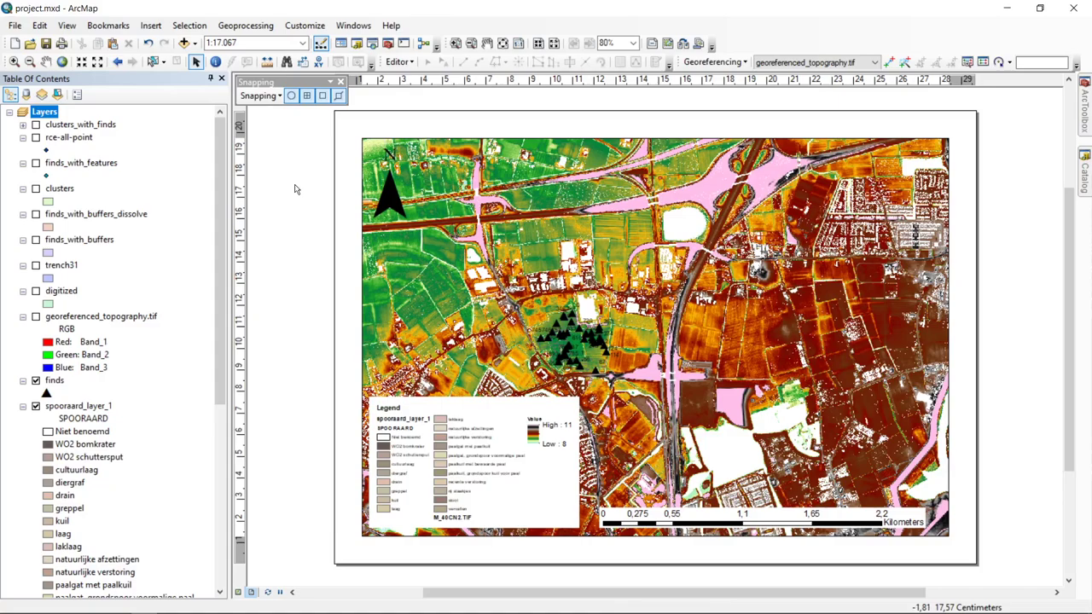
- Insert a new data frame into the layout and rename it inset
left_click(151, 27)
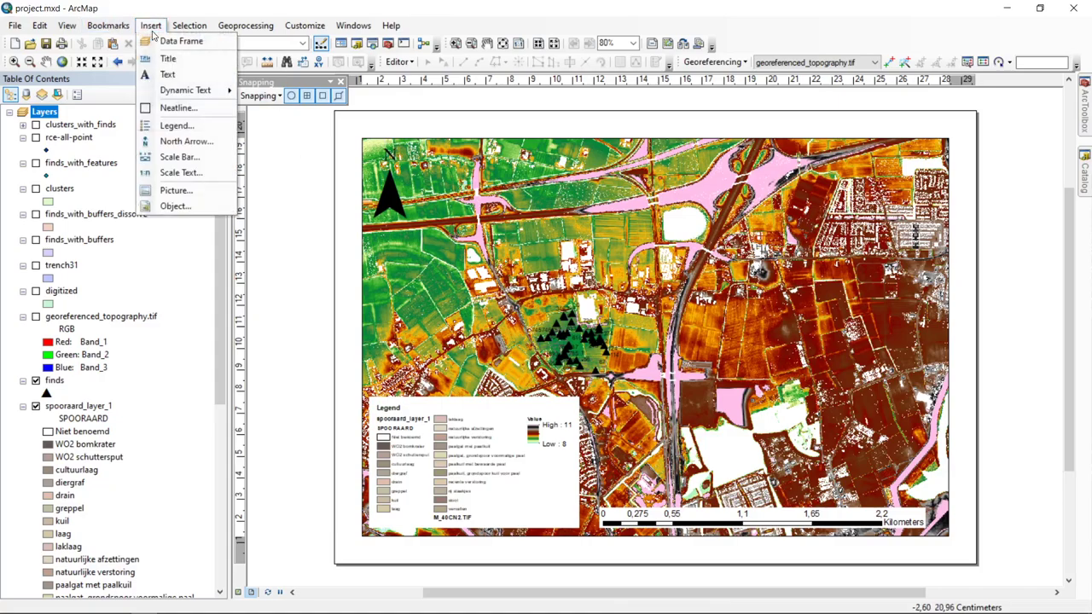
left_click(179, 41)
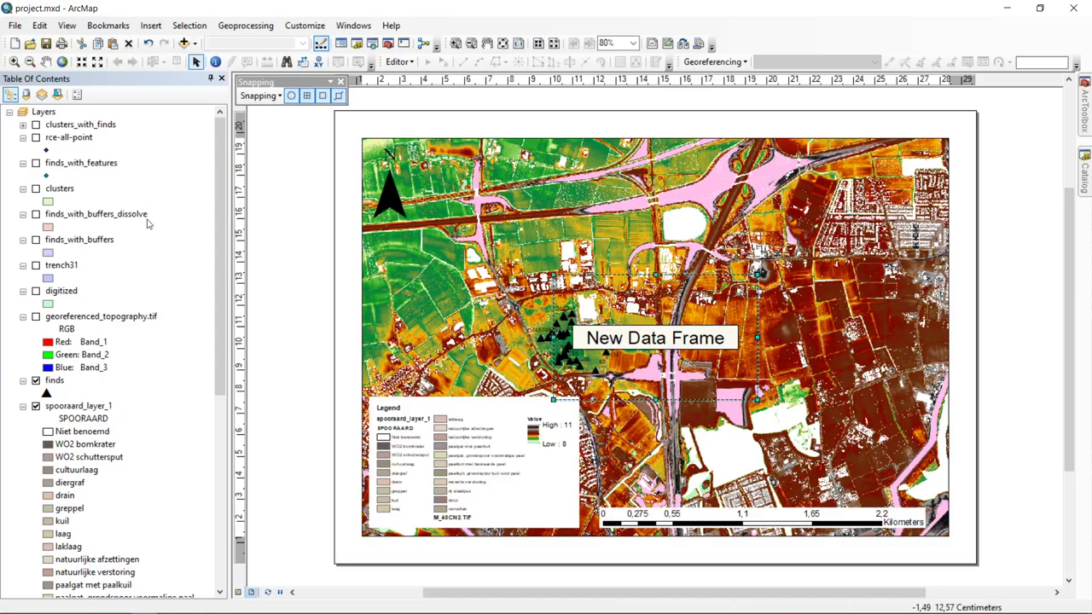
left_click_drag(219, 258, 217, 448)
left_click(72, 573)
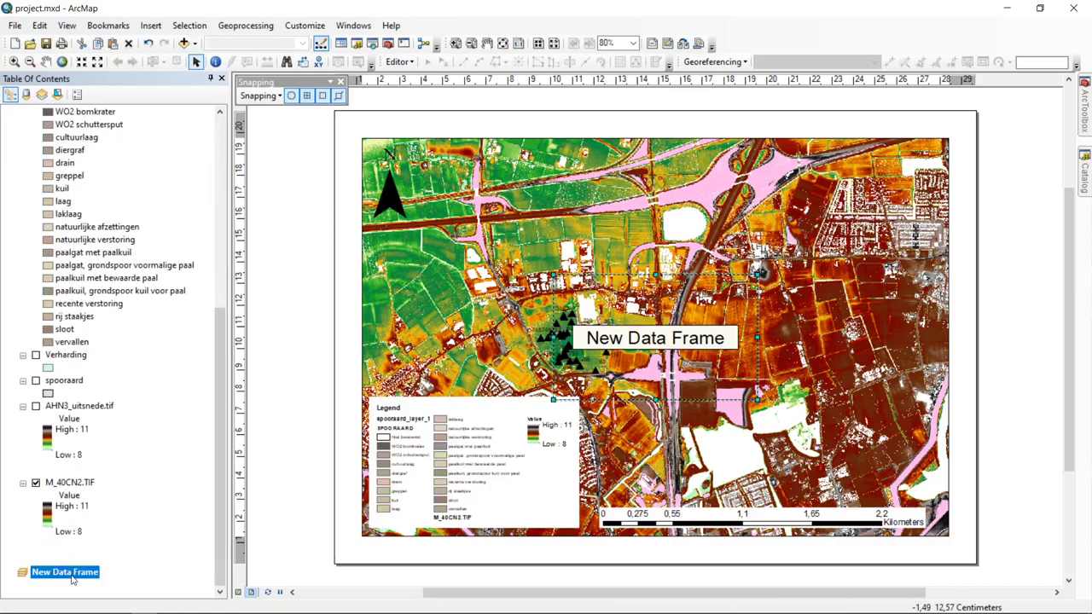
double_click(72, 574)
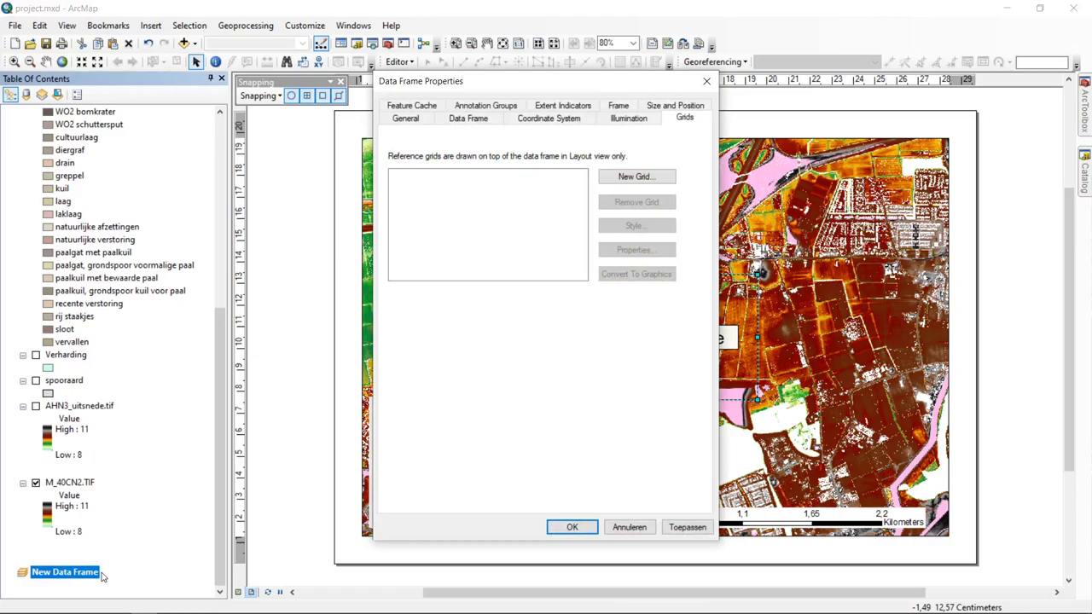
left_click(418, 118)
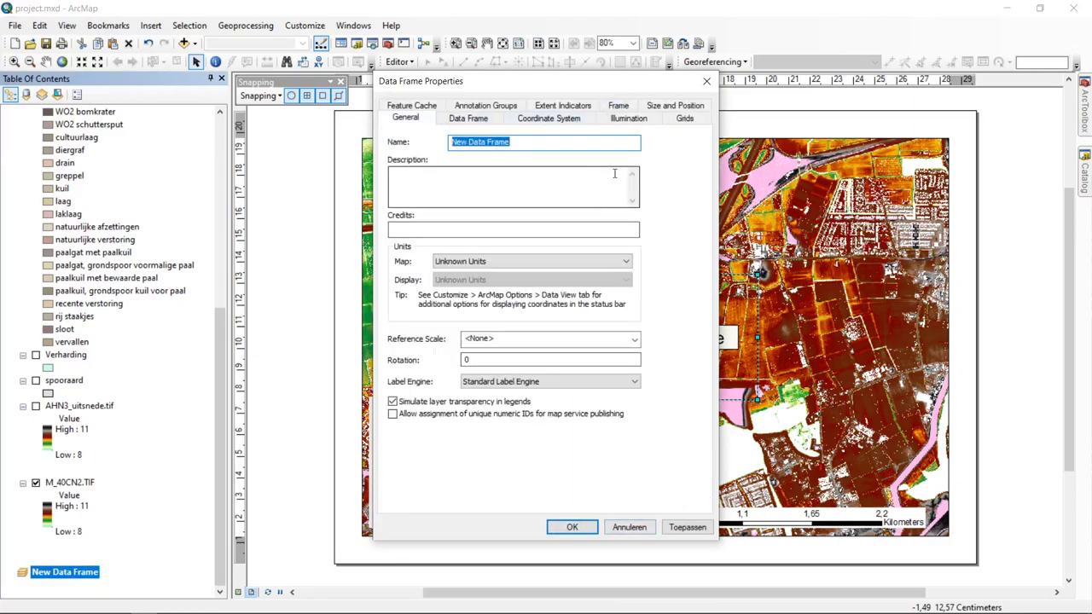
type("I")
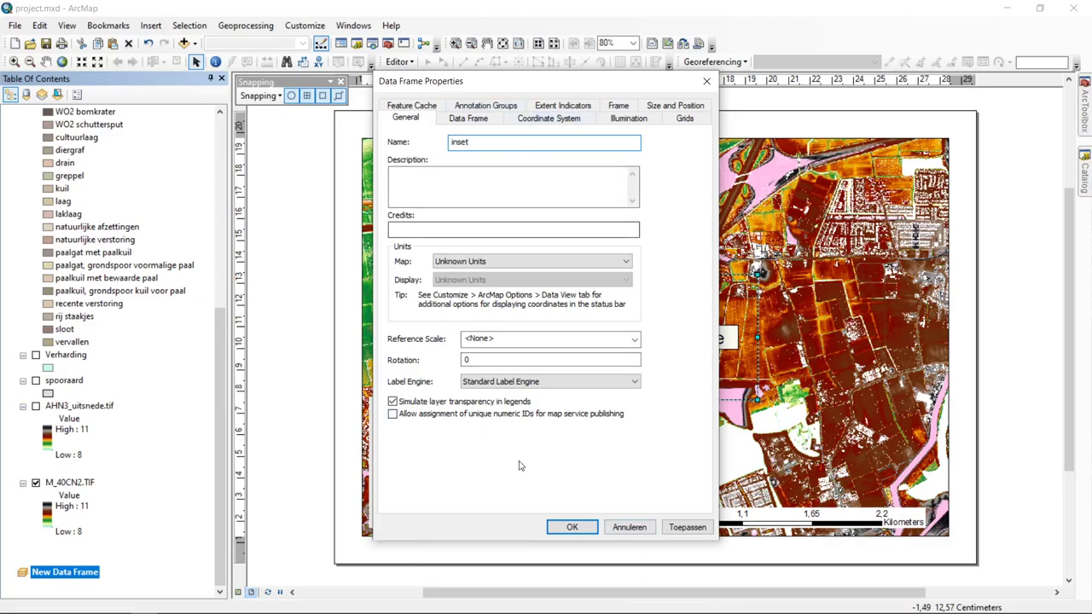
left_click(569, 525)
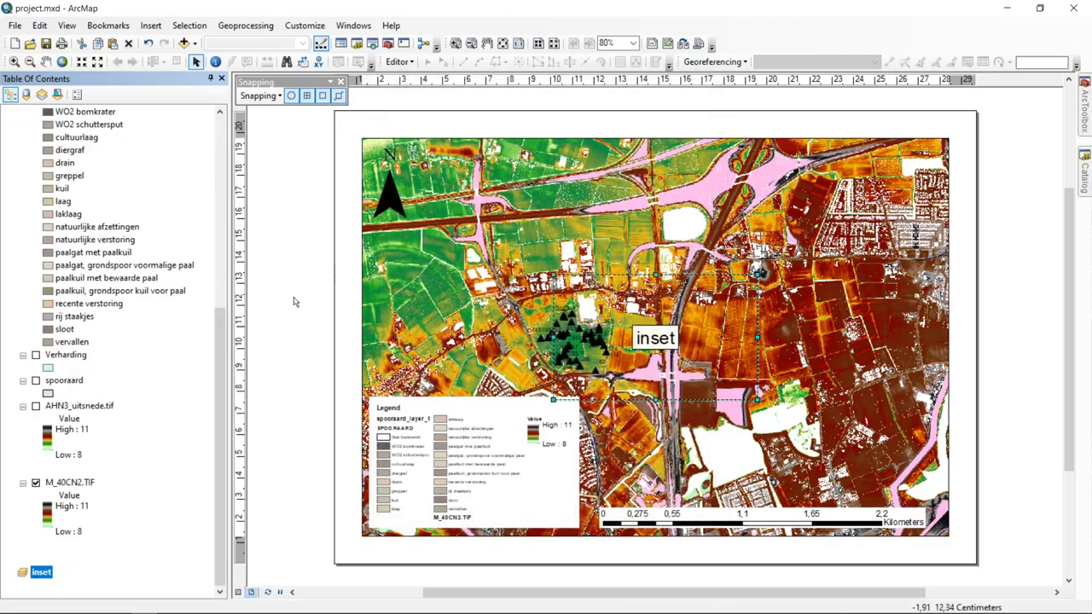
left_click(657, 341)
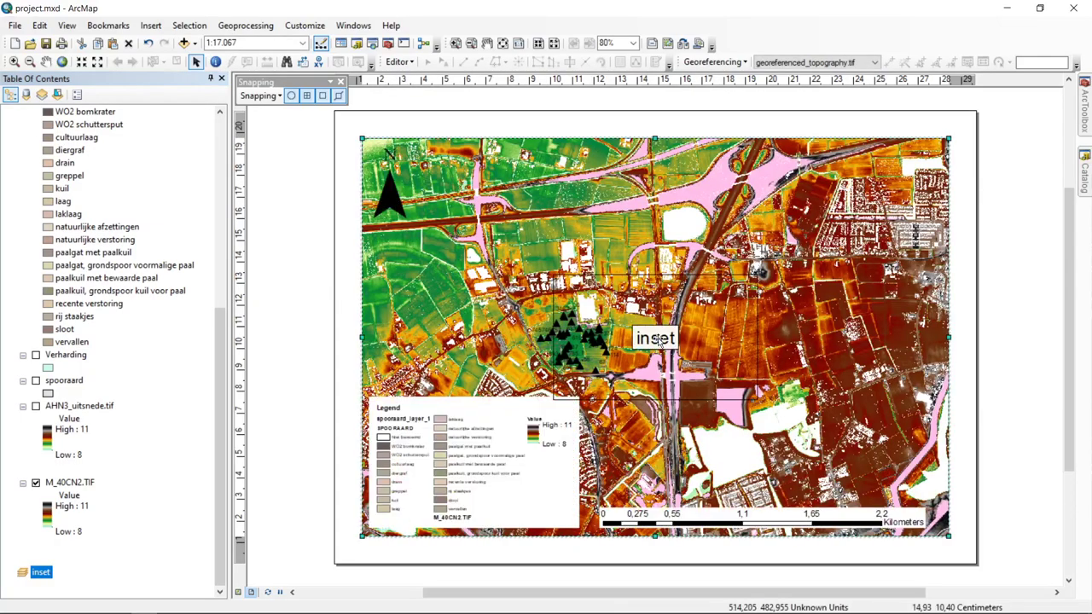
left_click_drag(658, 341, 669, 312)
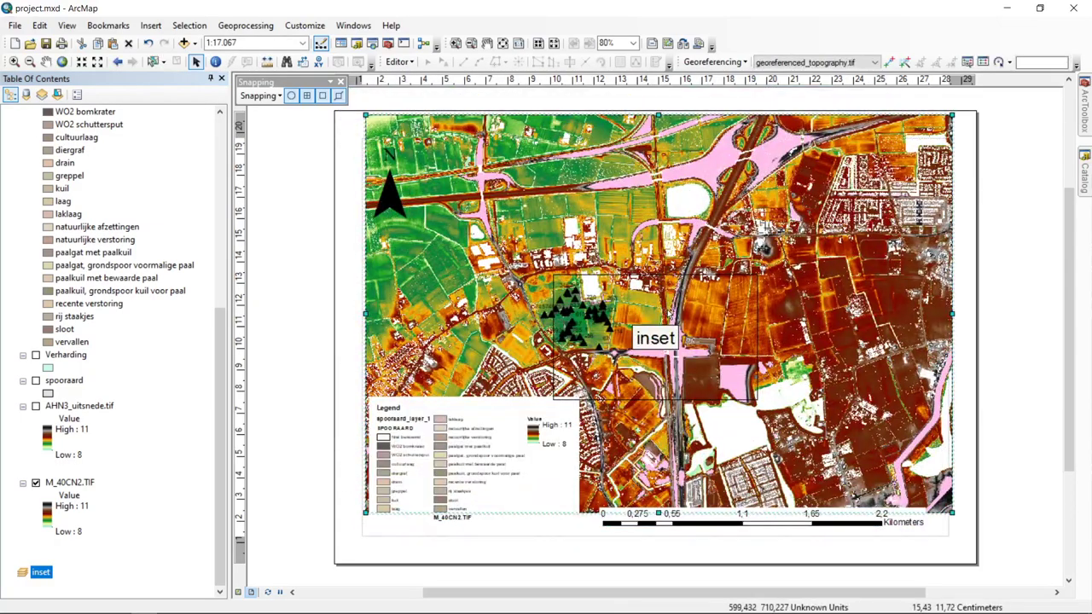
key("ctrl+z")
- Move the inset data frame into the upper-right corner of the main map frame and keep it selected
left_click(656, 333)
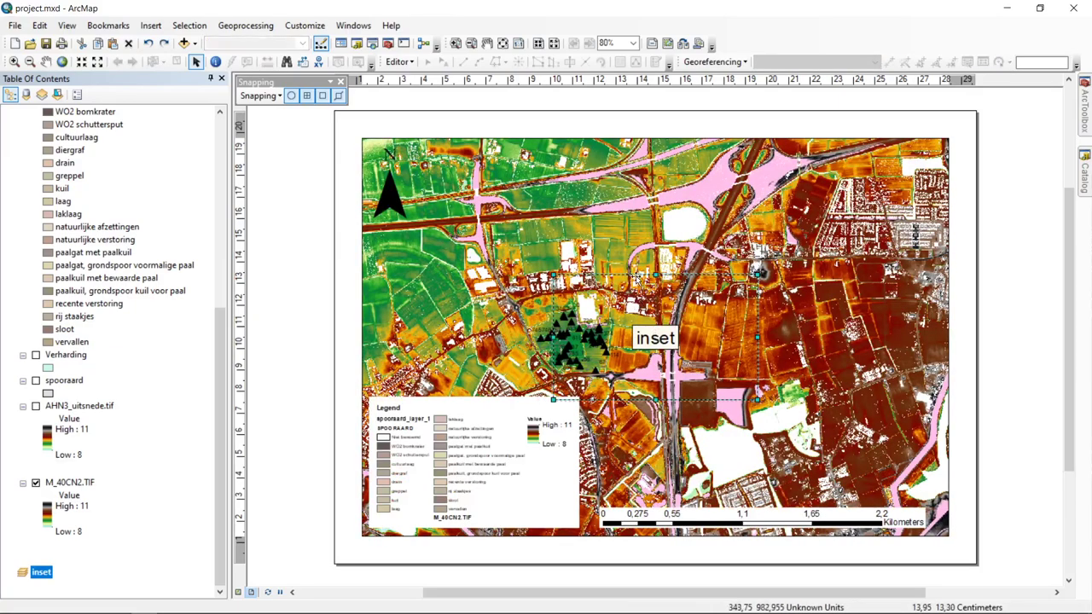
left_click_drag(635, 270, 741, 145)
left_click(723, 147)
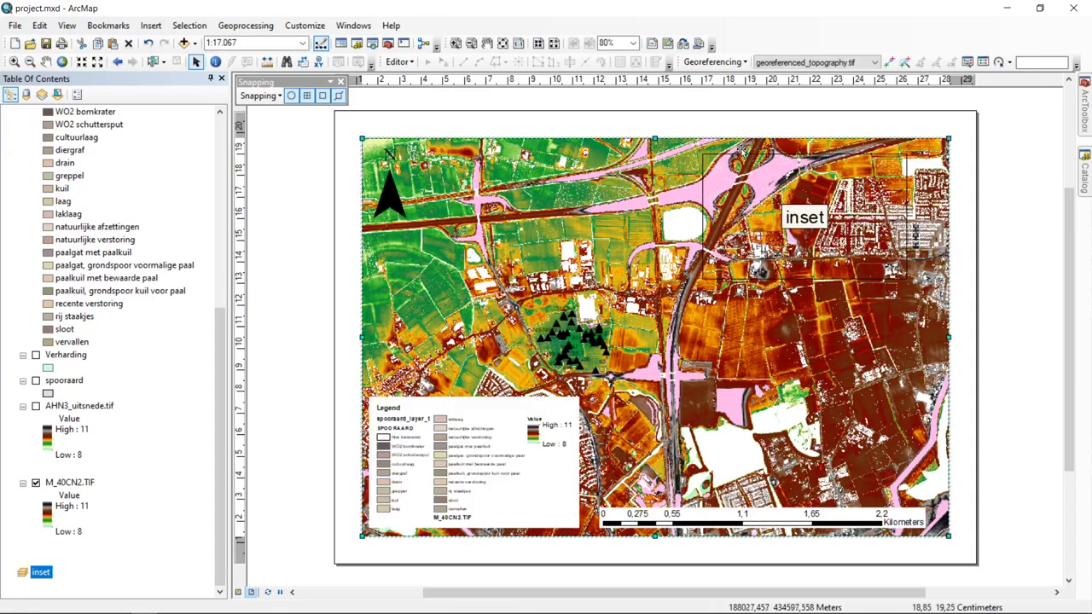
left_click(739, 157)
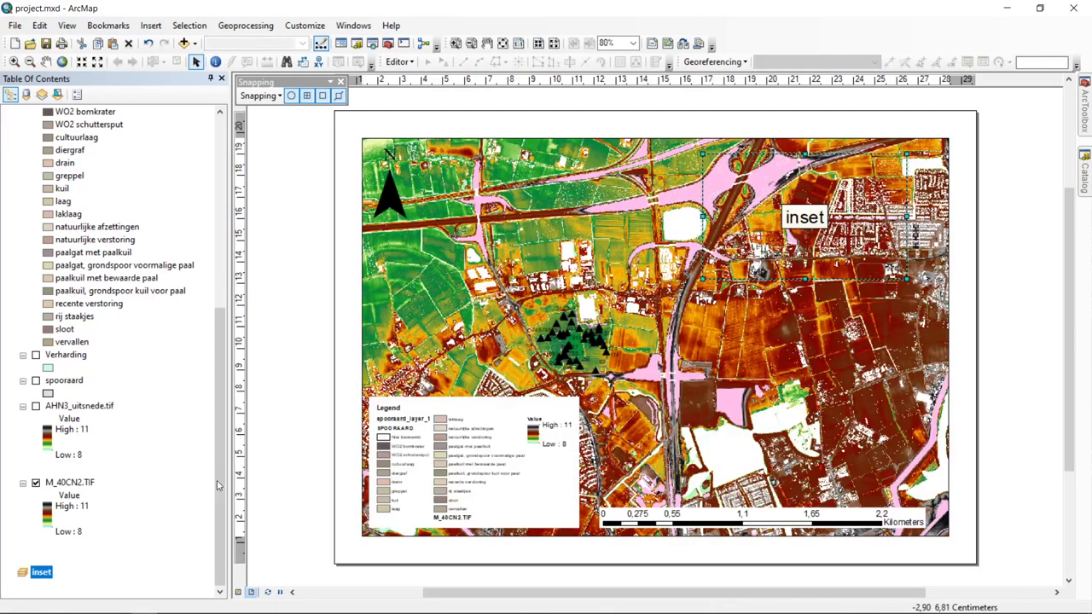
- Turn off the M_40CN2.TIF layer and select the main and inset data frames in turn to tell them apart
left_click(35, 483)
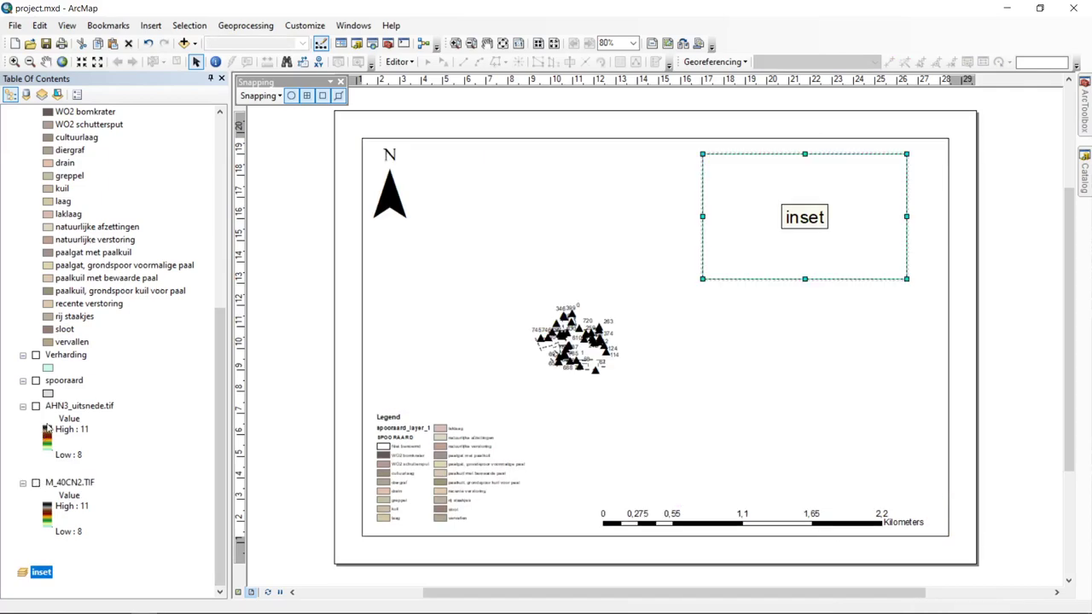
left_click(651, 141)
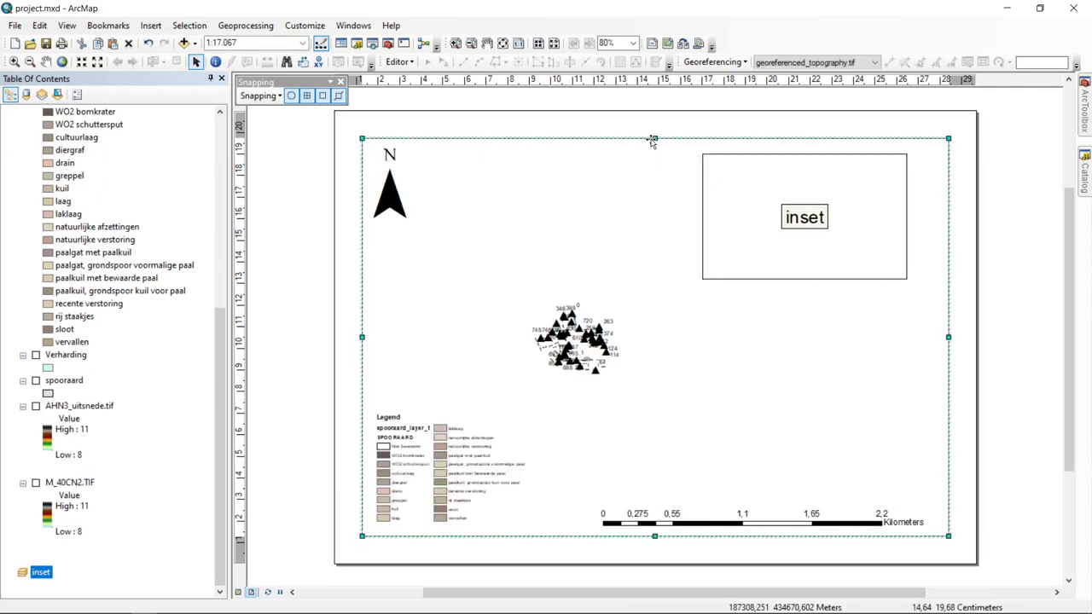
left_click(701, 179)
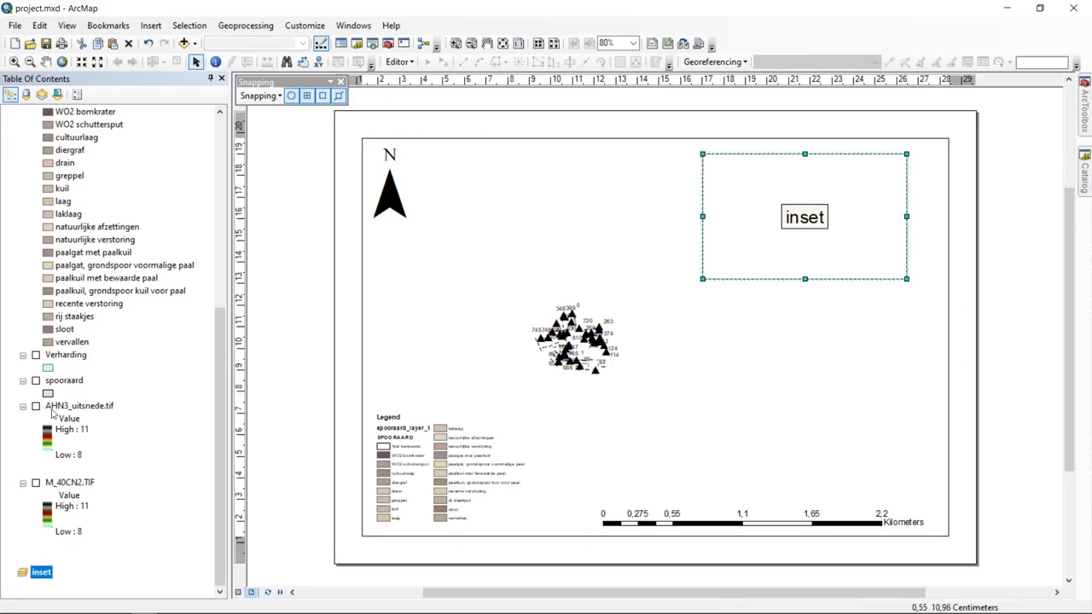
left_click(47, 578)
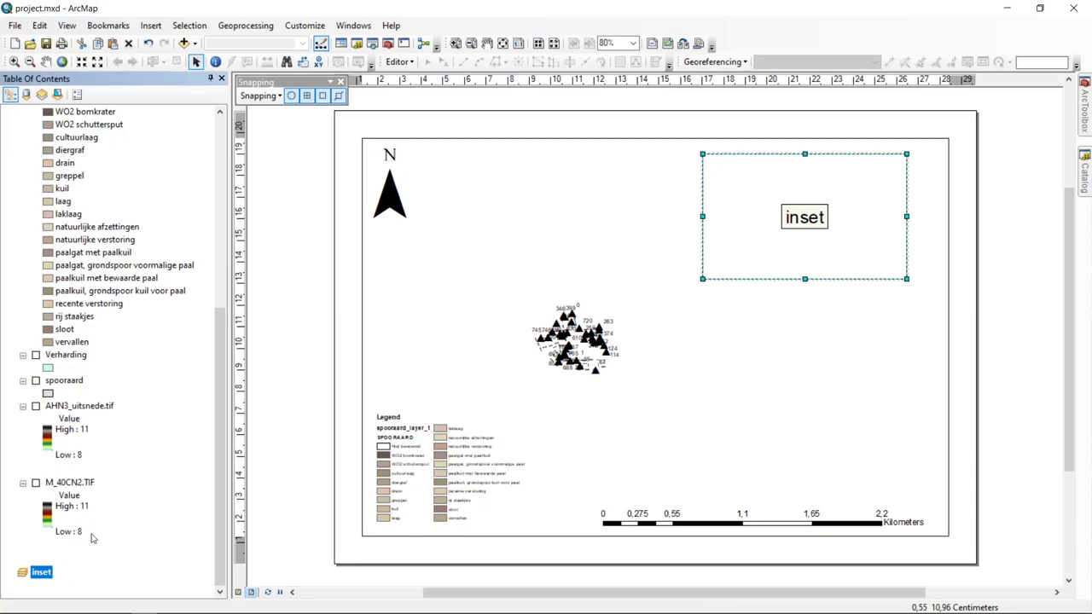
left_click(84, 484)
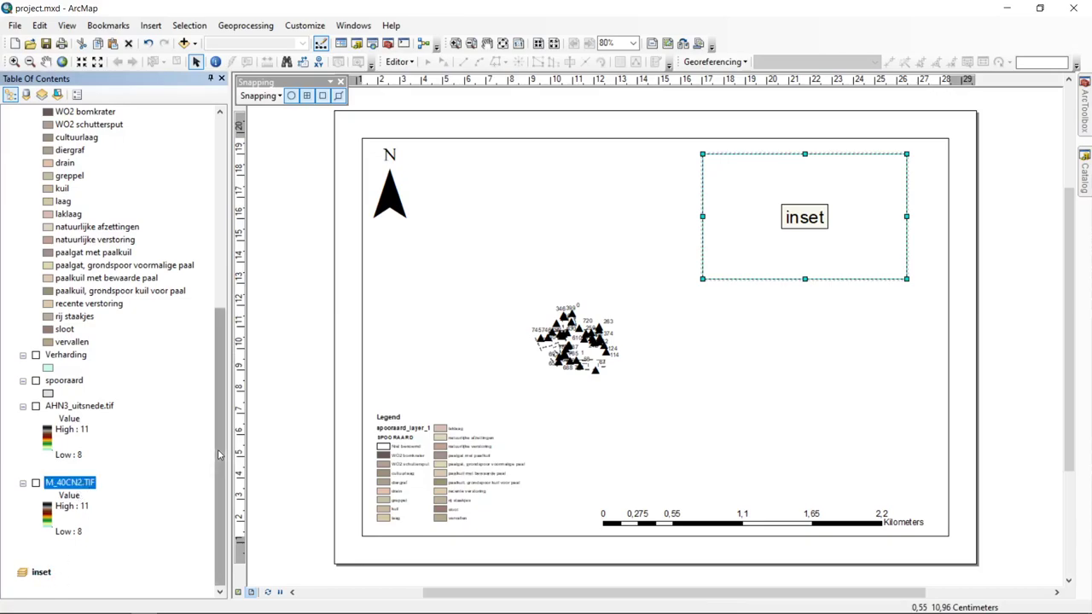
- Activate the Layers data frame and select its frame on the layout, leaving its properties unchanged
scroll(83, 577, "up", 10)
left_click(43, 112)
double_click(49, 113)
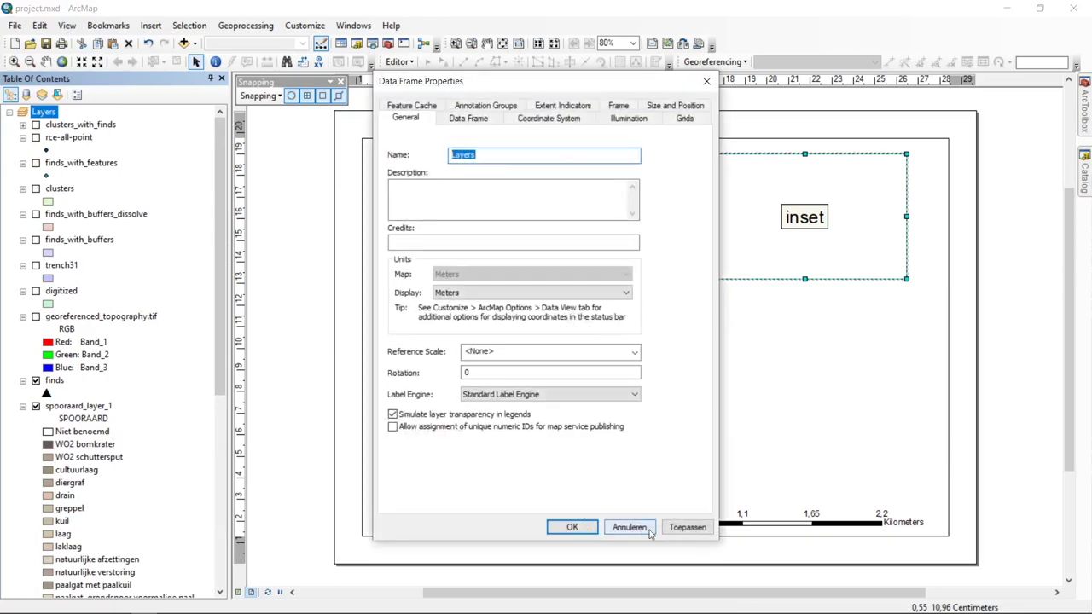
left_click(646, 528)
right_click(54, 112)
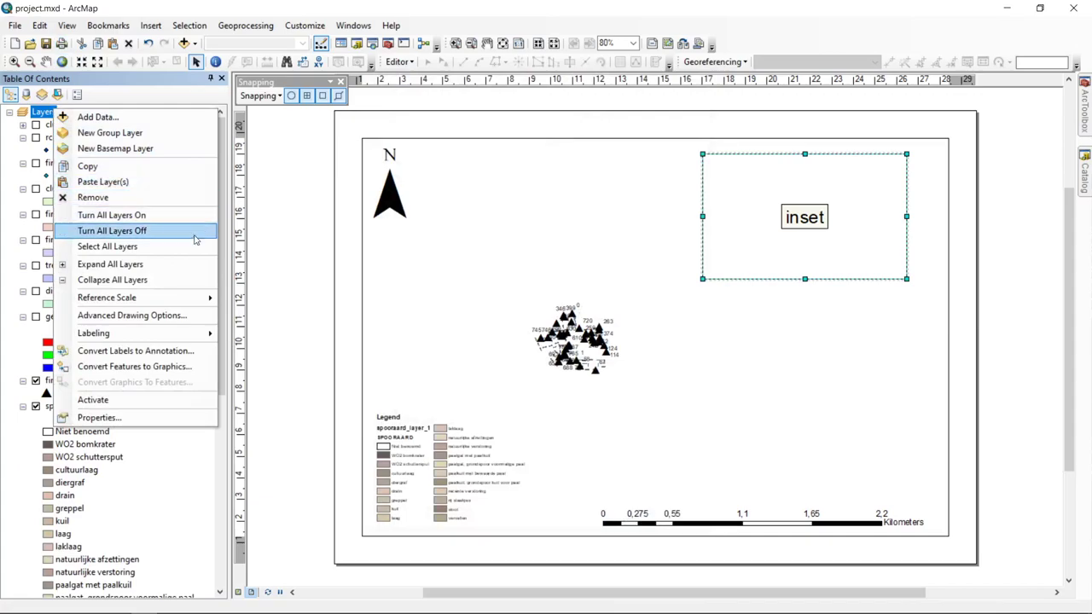
left_click(143, 398)
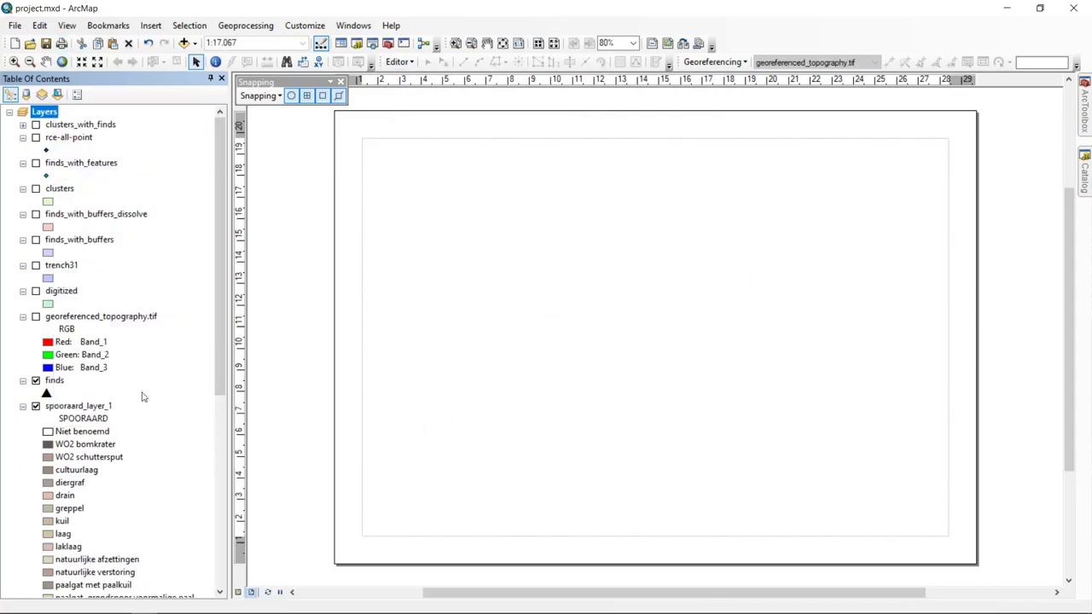
left_click(569, 143)
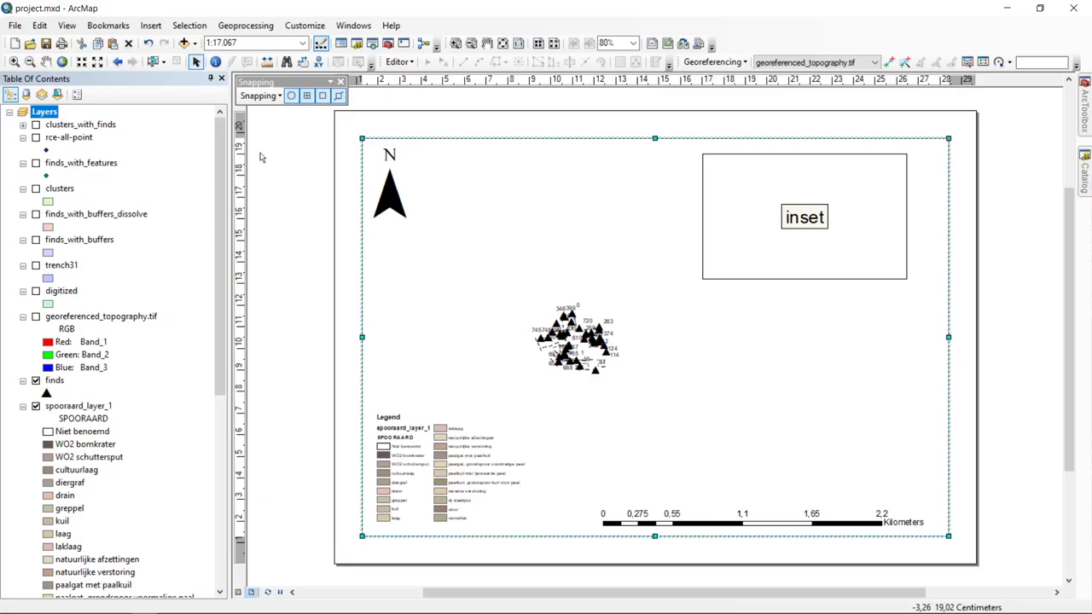
left_click_drag(218, 166, 218, 109)
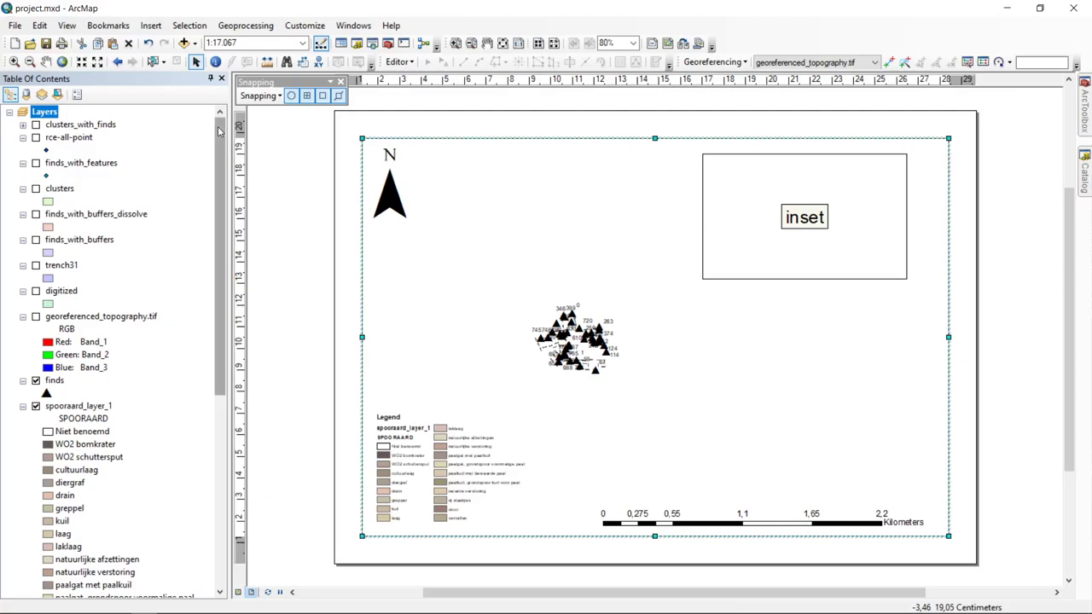
- Move the inset data frame closer to the upper-right corner of the main map frame and enlarge it slightly
left_click(795, 158)
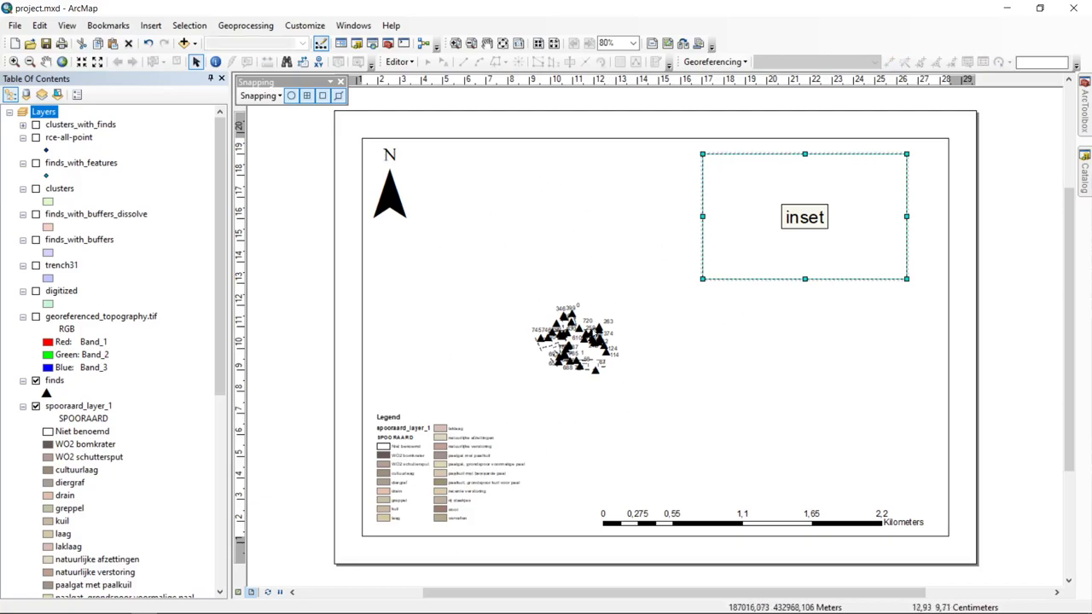
left_click_drag(864, 157, 895, 151)
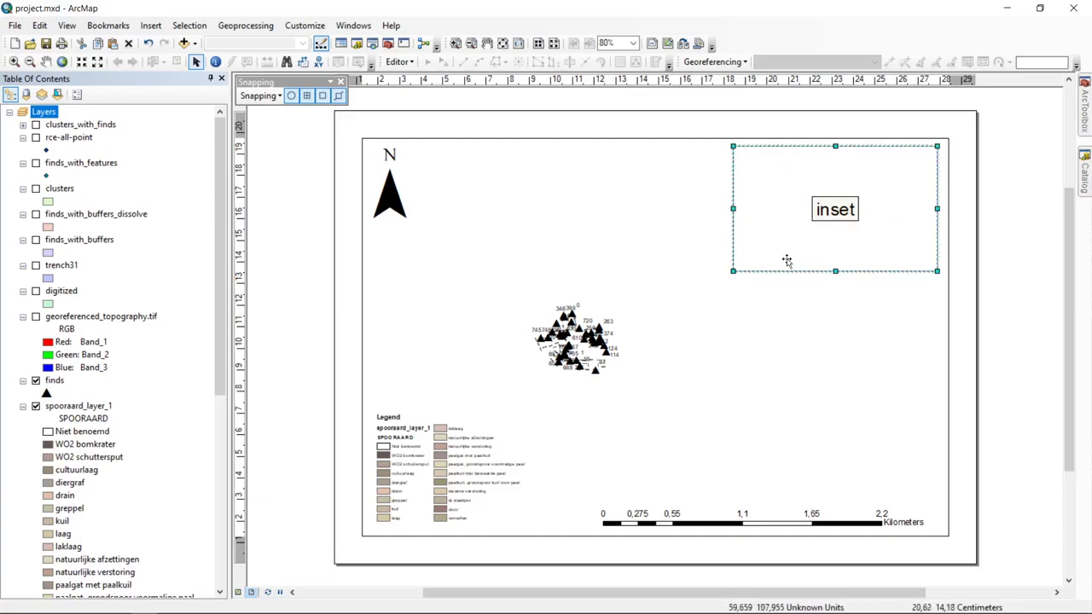
left_click_drag(732, 271, 721, 287)
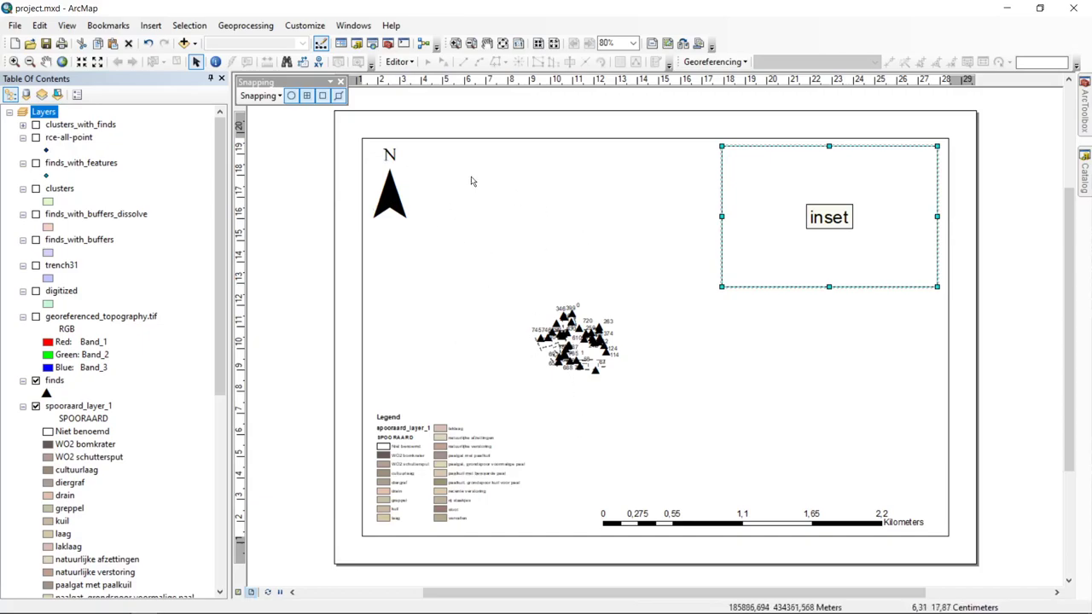
- Make trench31 the only visible layer in the main data frame, turning off spooraard_layer_1 and finds
left_click(519, 142)
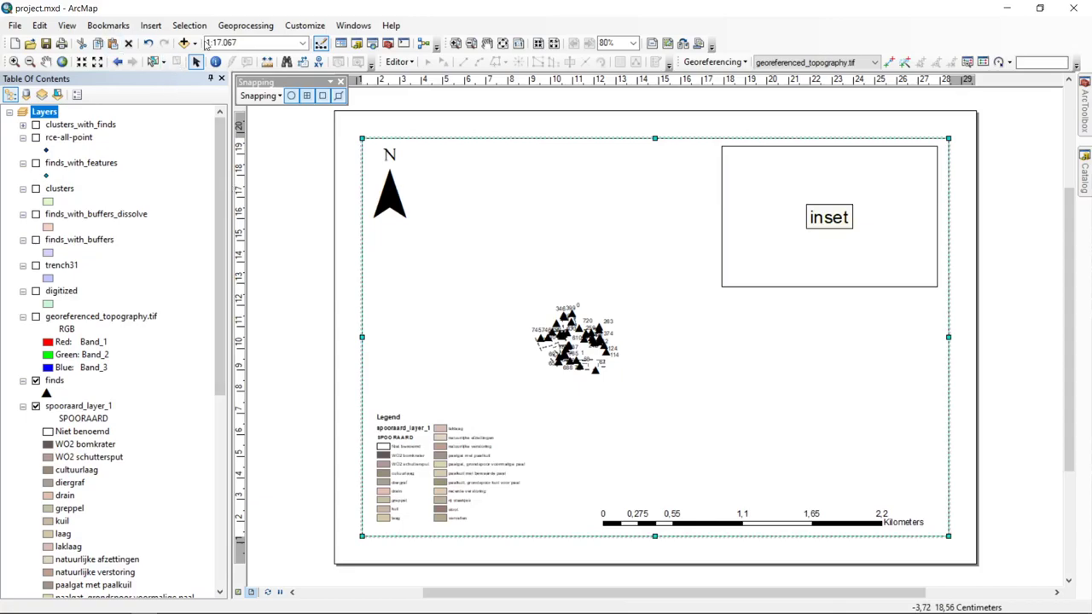
left_click(14, 62)
left_click_drag(536, 305, 617, 381)
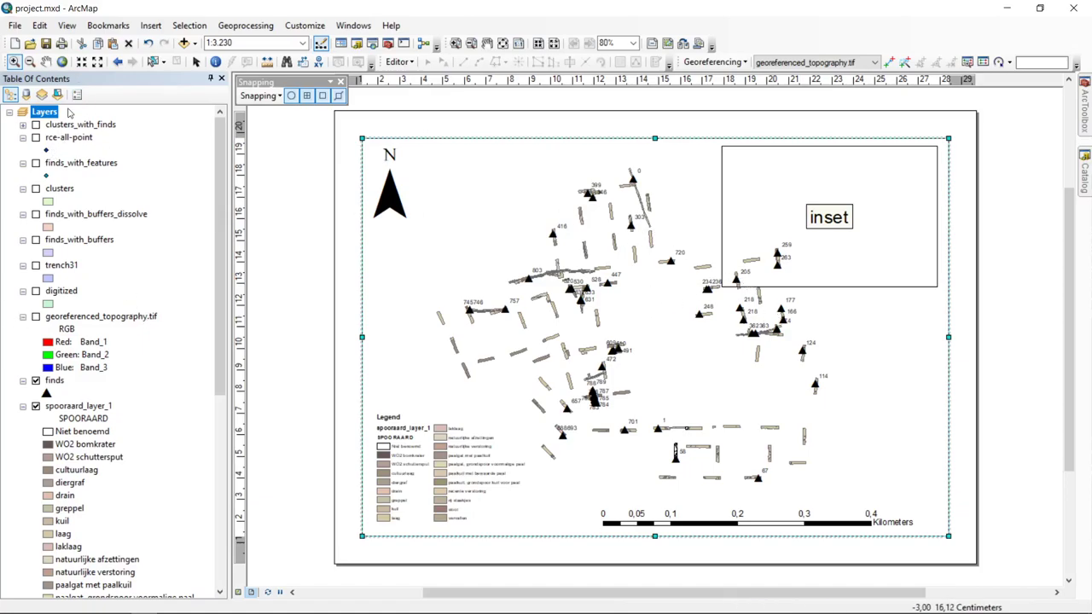
left_click(162, 62)
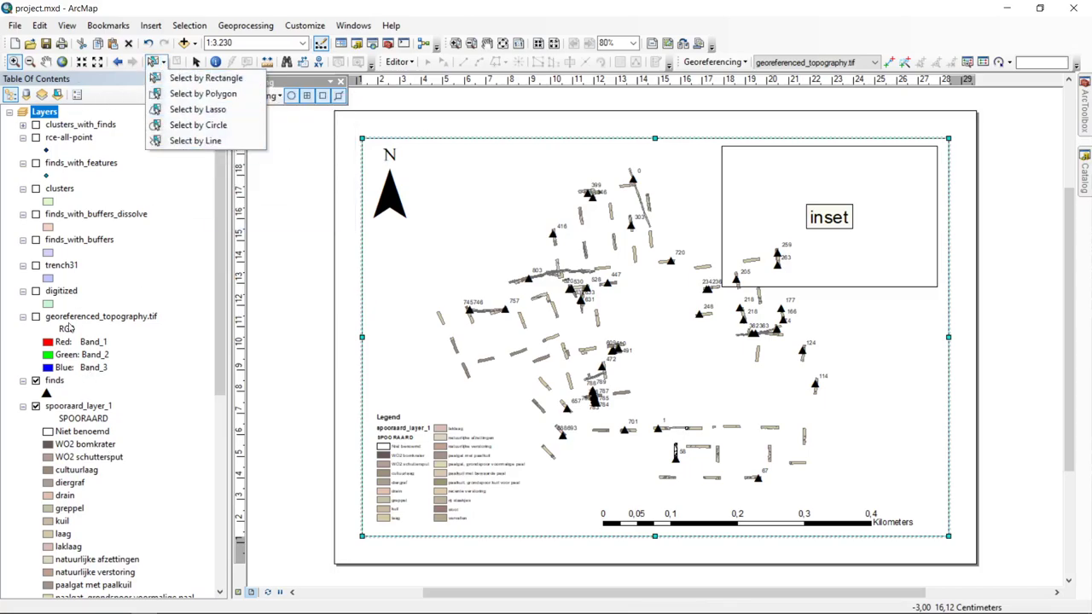
right_click(86, 408)
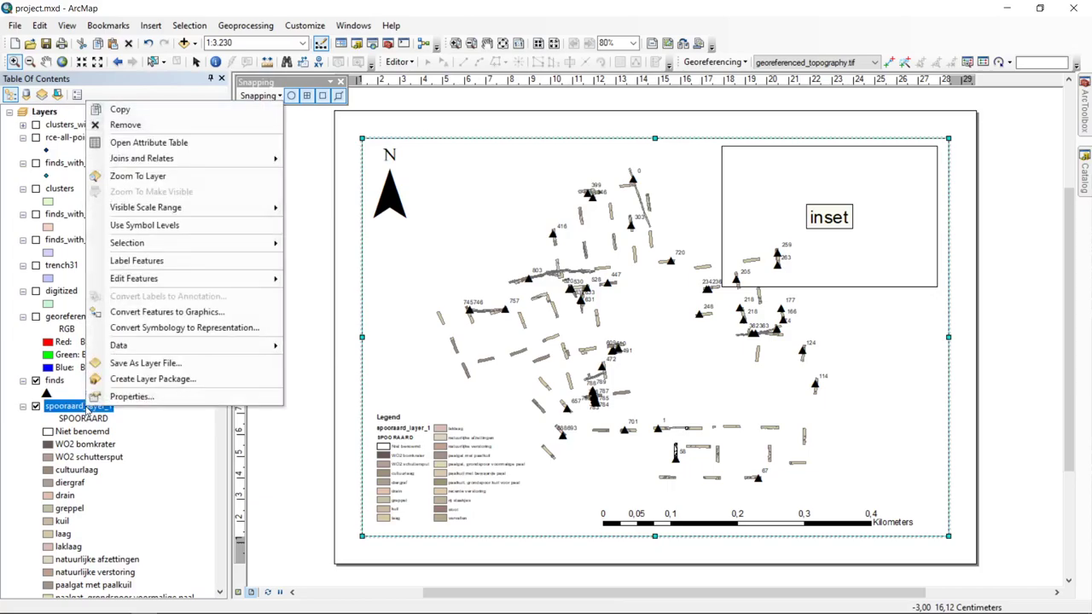
left_click(37, 267)
left_click(37, 266)
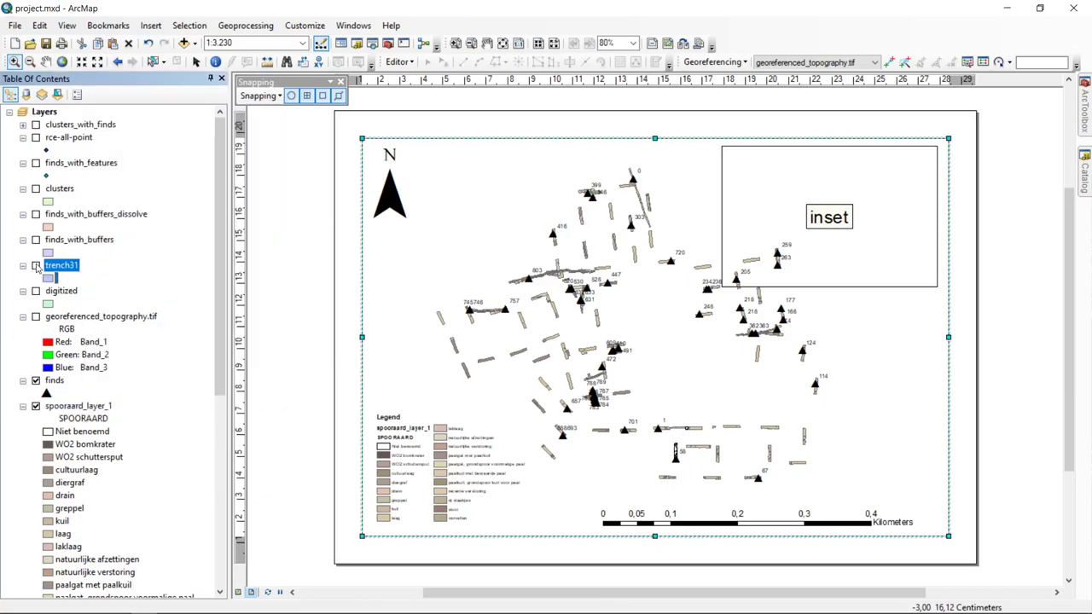
left_click(36, 407)
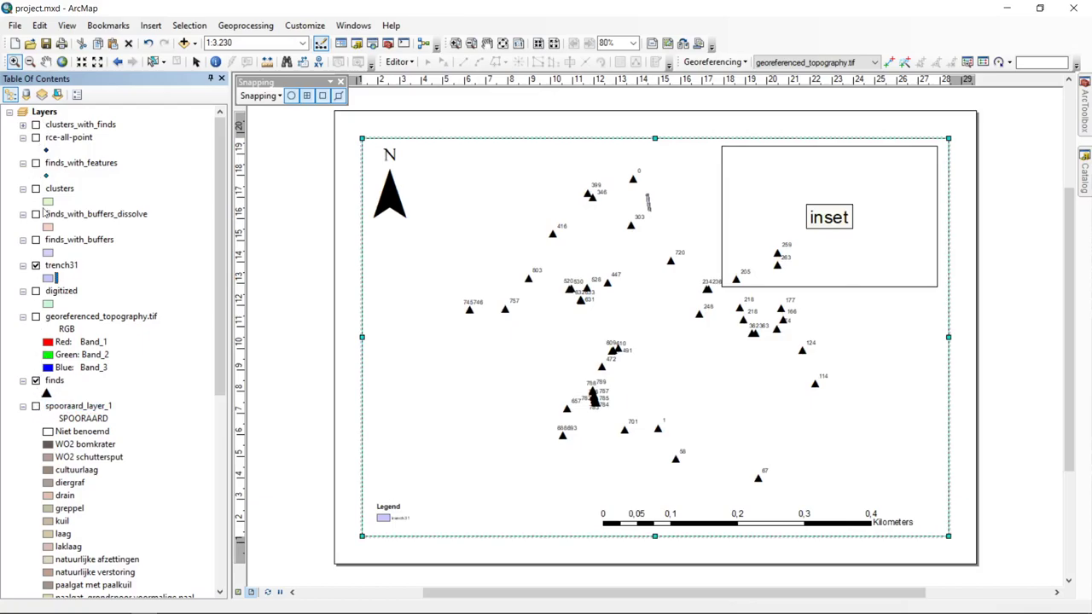
left_click(35, 381)
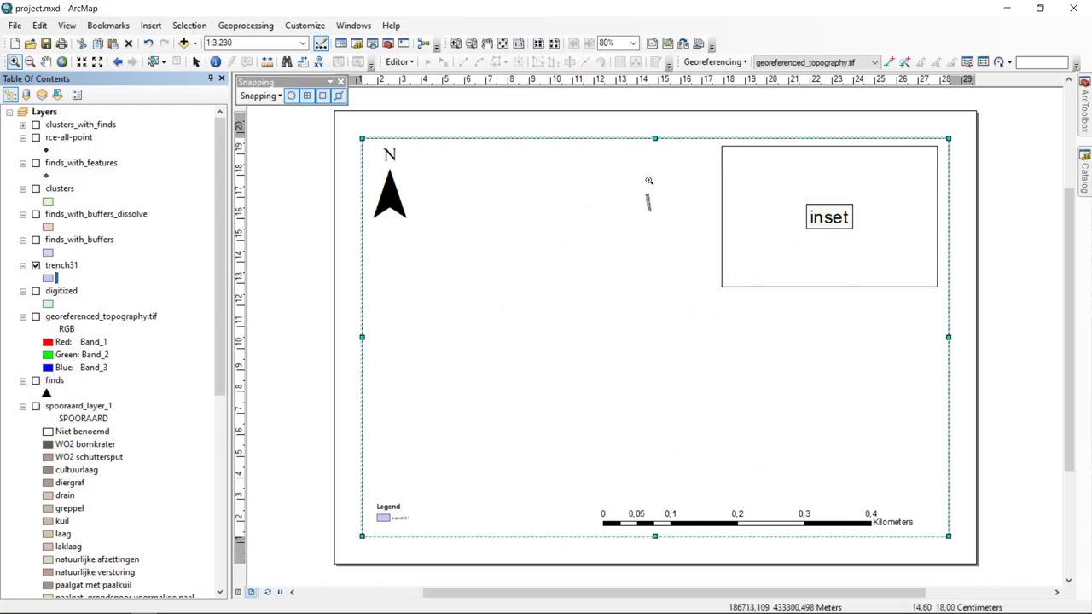
- Zoom the main data frame to trench31 at a scale of 1:200 and shift the trench slightly left and up, clear of the inset
left_click_drag(636, 183, 695, 439)
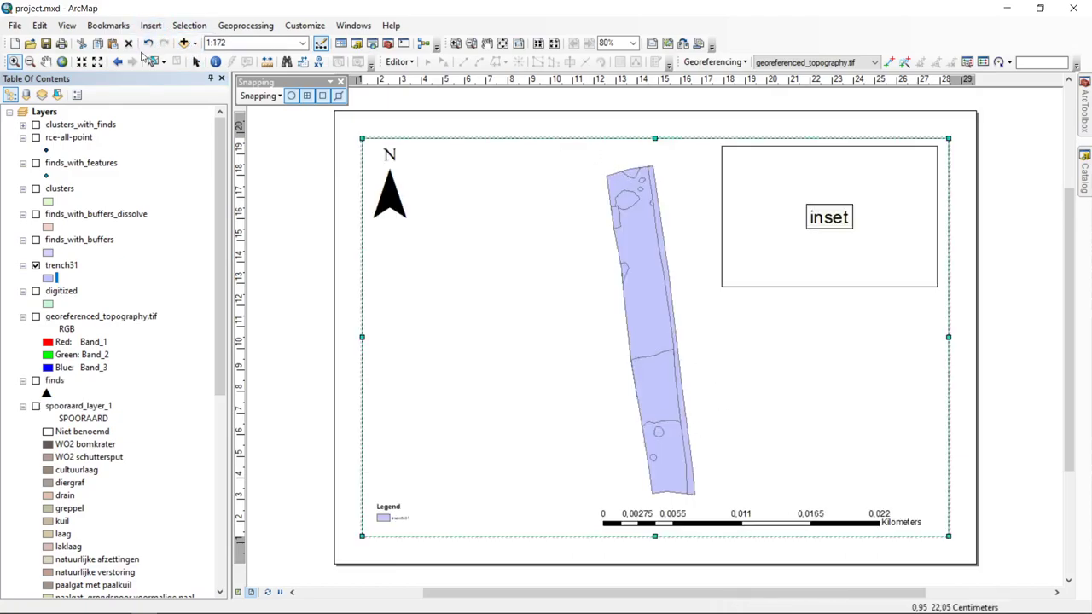
left_click(98, 66)
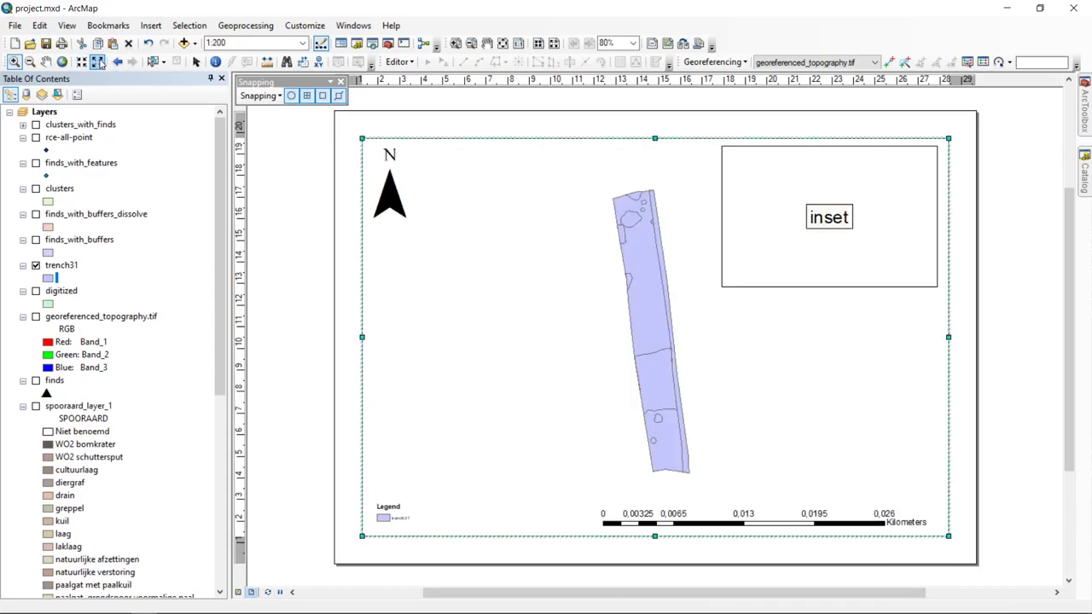
left_click(46, 62)
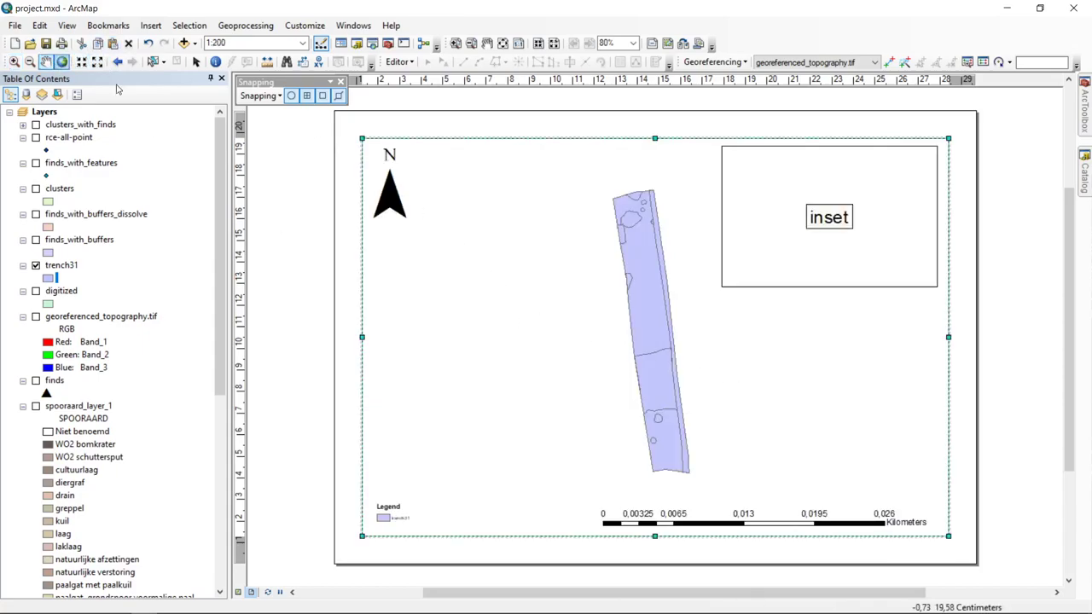
left_click_drag(651, 277, 590, 255)
- Symbolize trench31 by unique values of the SPOORAARD field, using a muted brown colour ramp and adding all values
right_click(65, 266)
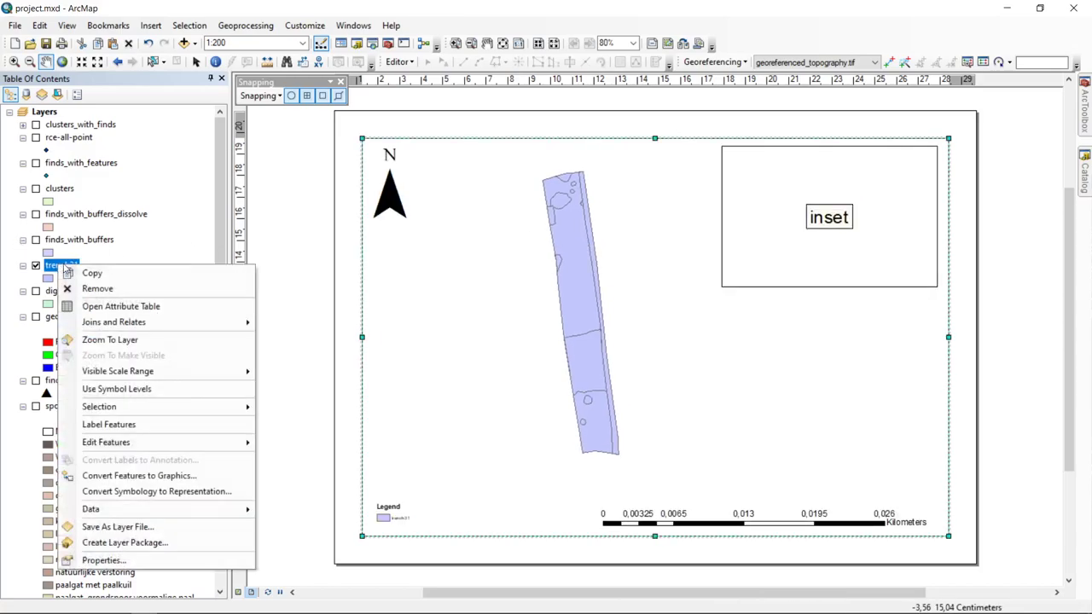
left_click(128, 561)
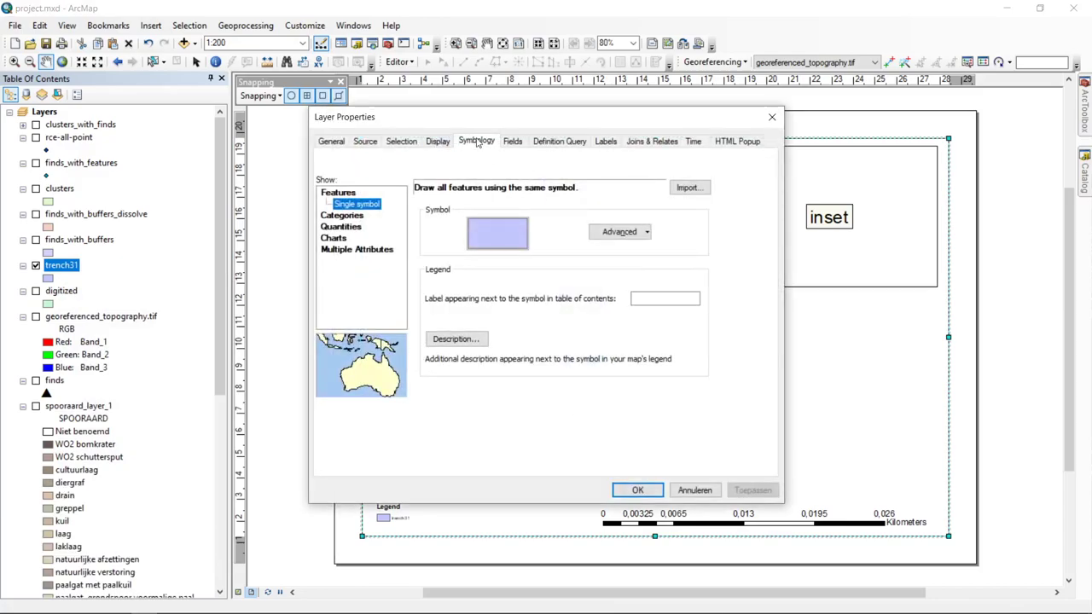
left_click(349, 215)
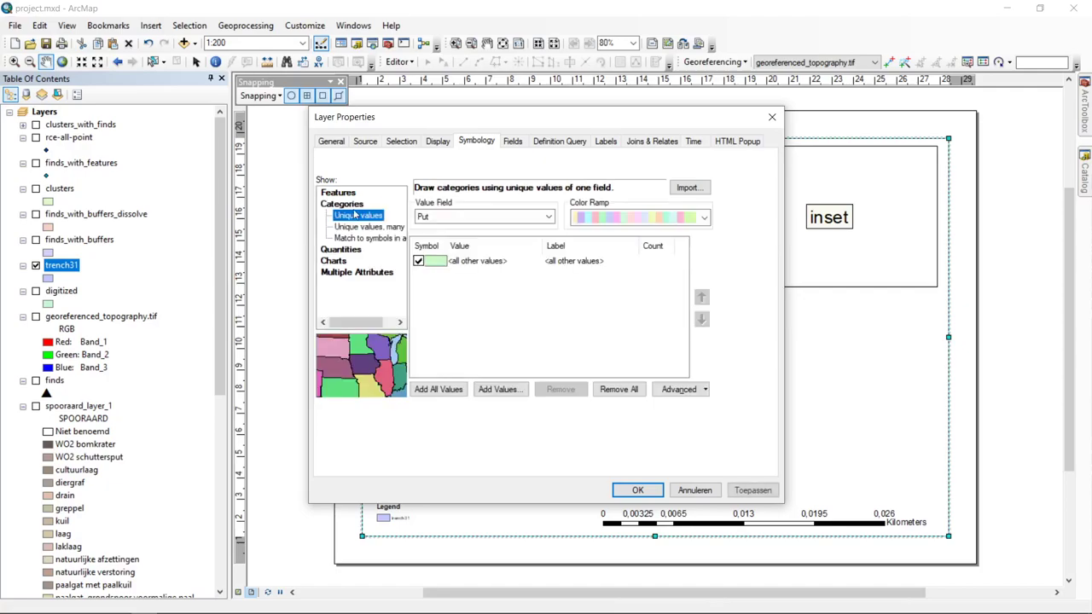
left_click(548, 216)
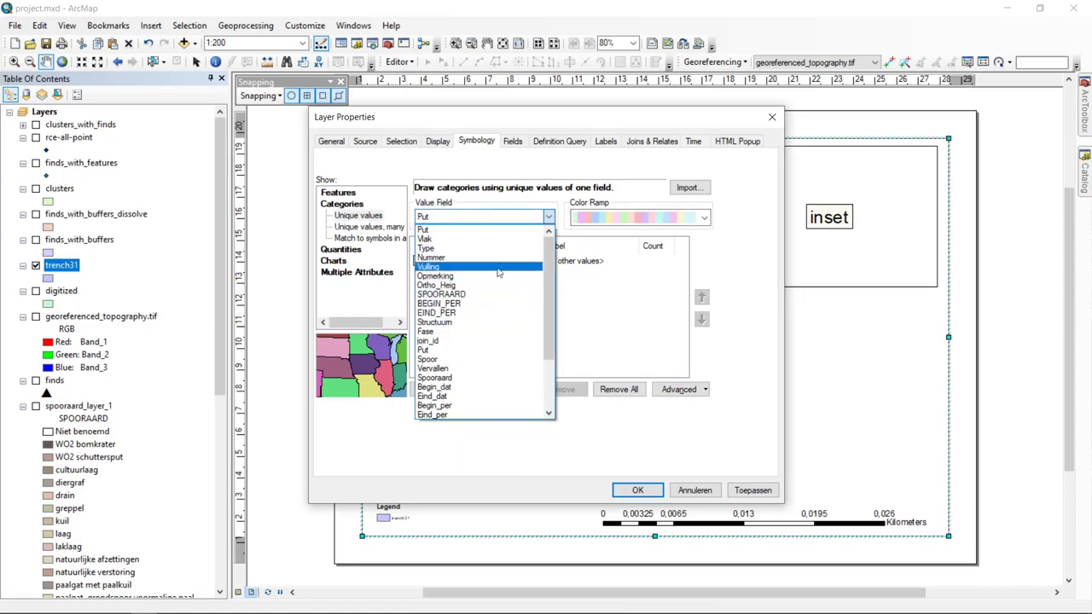
left_click(502, 293)
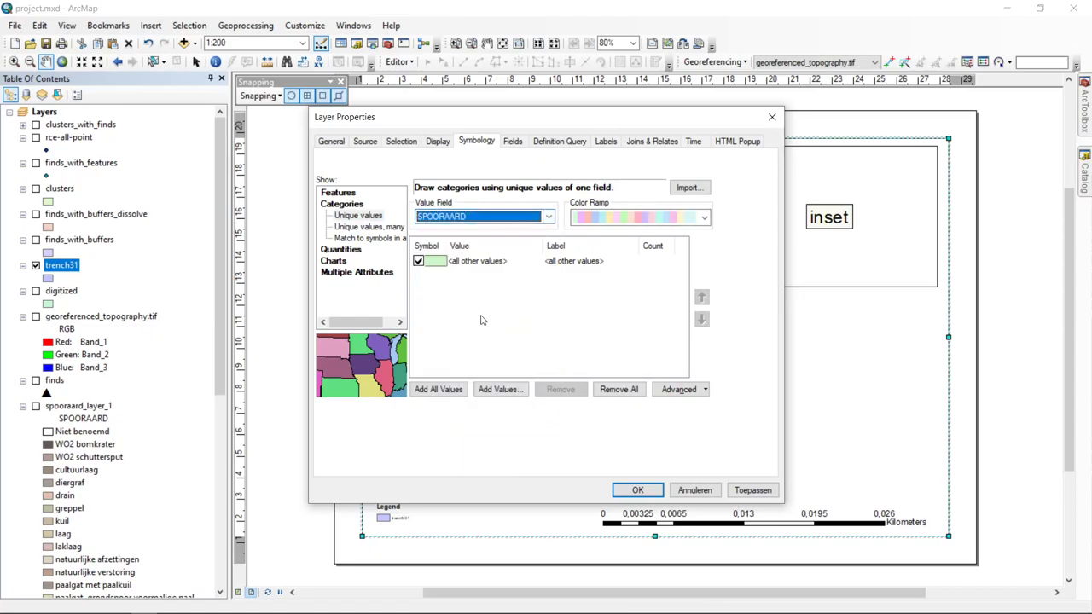
left_click(704, 217)
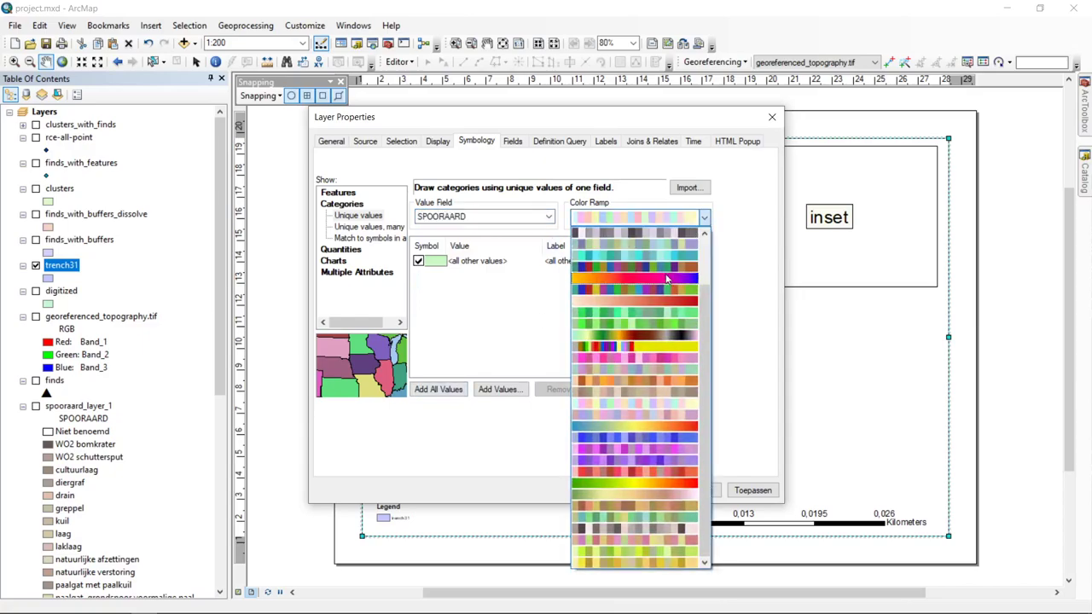
left_click(669, 393)
left_click(459, 392)
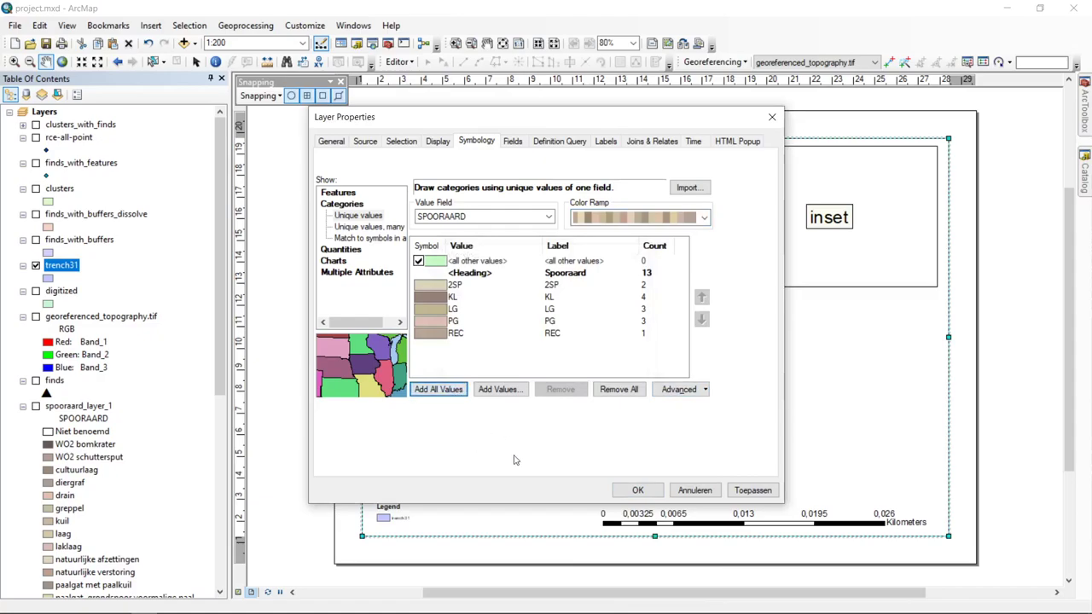
left_click(635, 490)
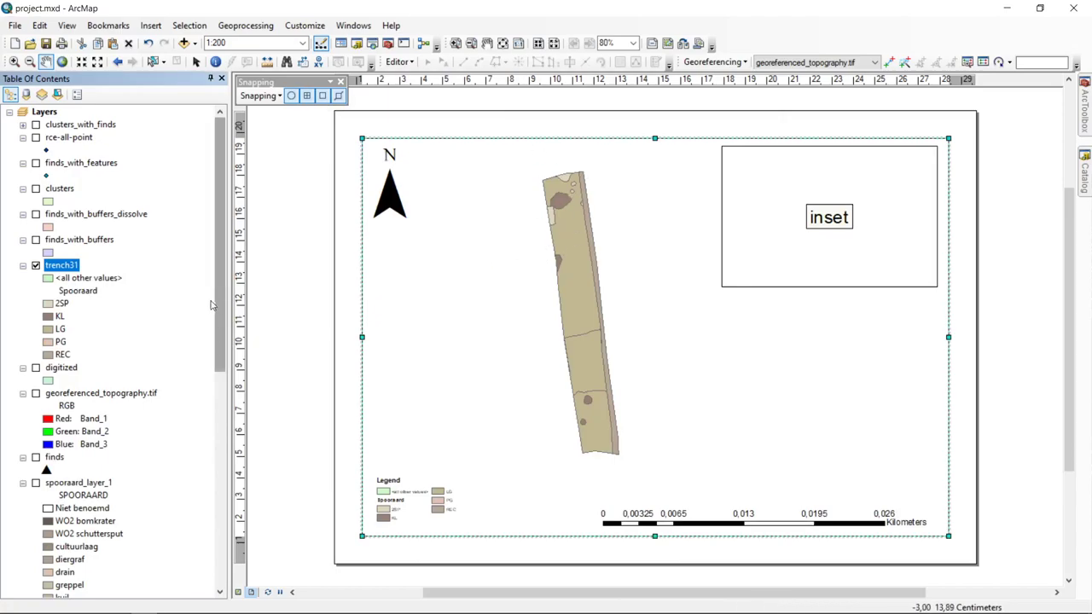
- Inspect the SPOORAARD field in the trench31 attribute table and close the table
right_click(76, 265)
left_click(162, 303)
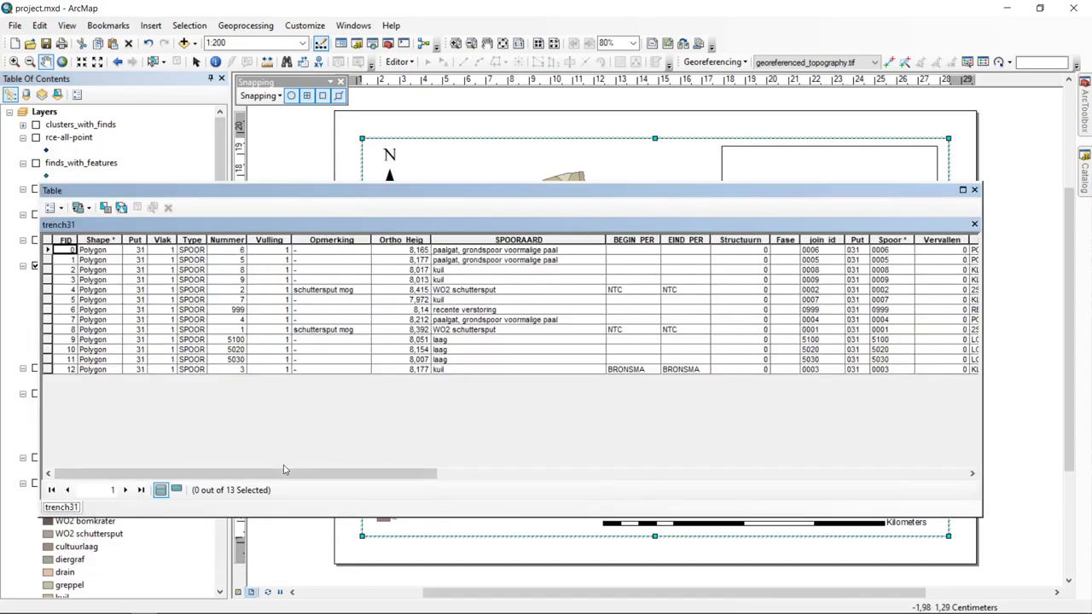
mouse_move(298, 471)
left_mouse_down()
mouse_move(840, 503)
mouse_move(303, 486)
left_mouse_up()
left_click(975, 191)
- Label the features of trench31 with the SPOORAARD field
right_click(61, 271)
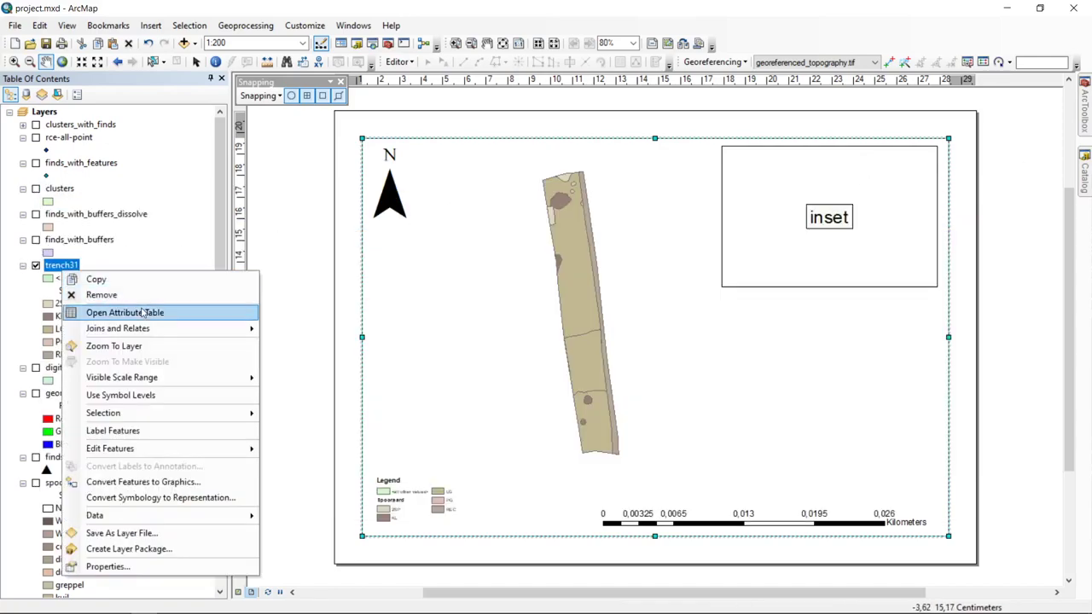
left_click(170, 568)
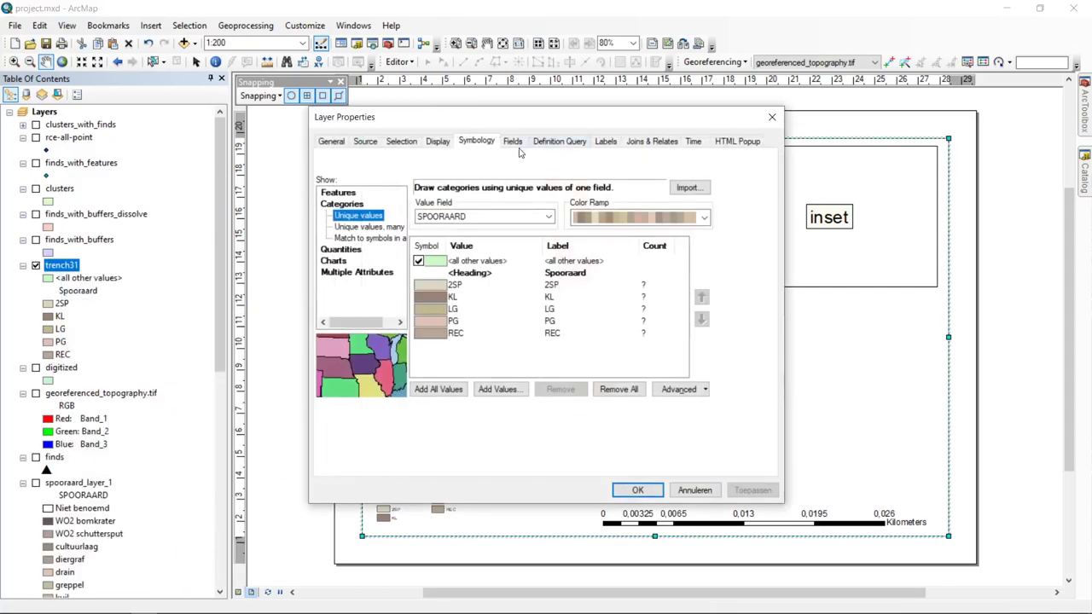
left_click(606, 141)
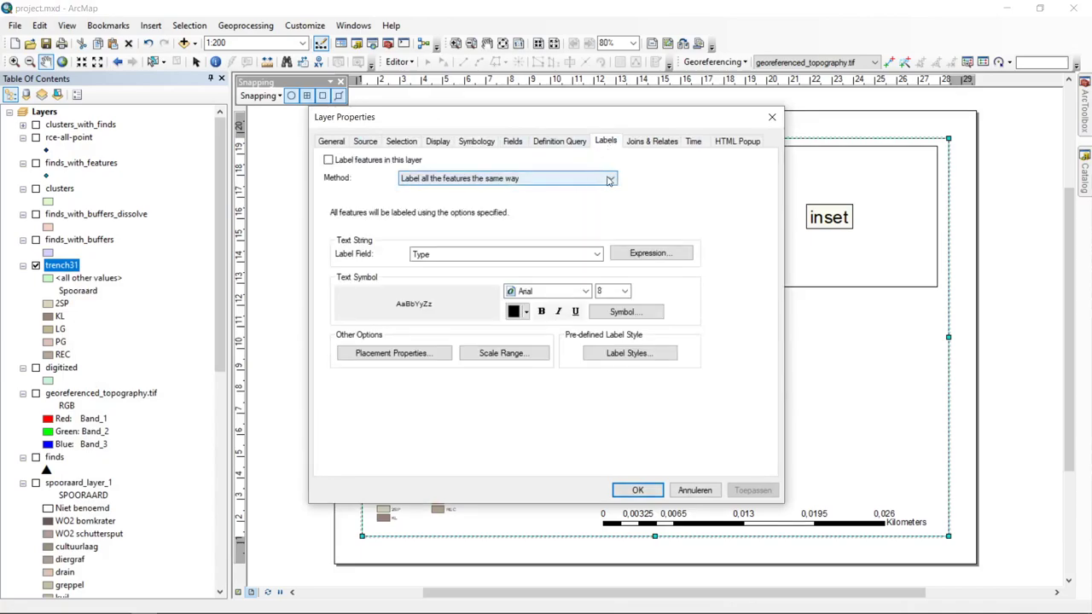
left_click(596, 253)
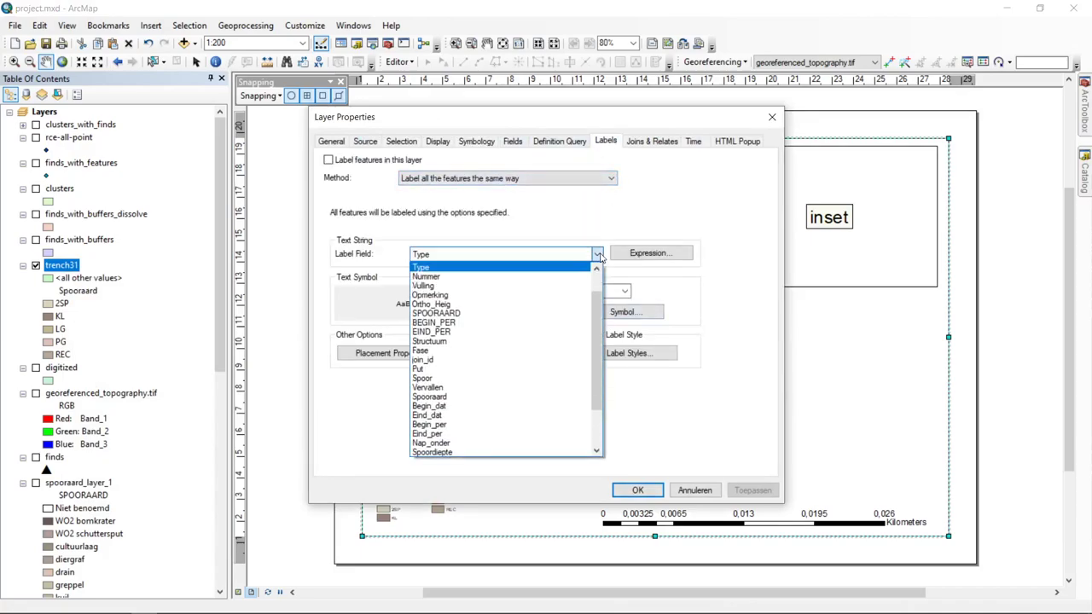
left_click(498, 314)
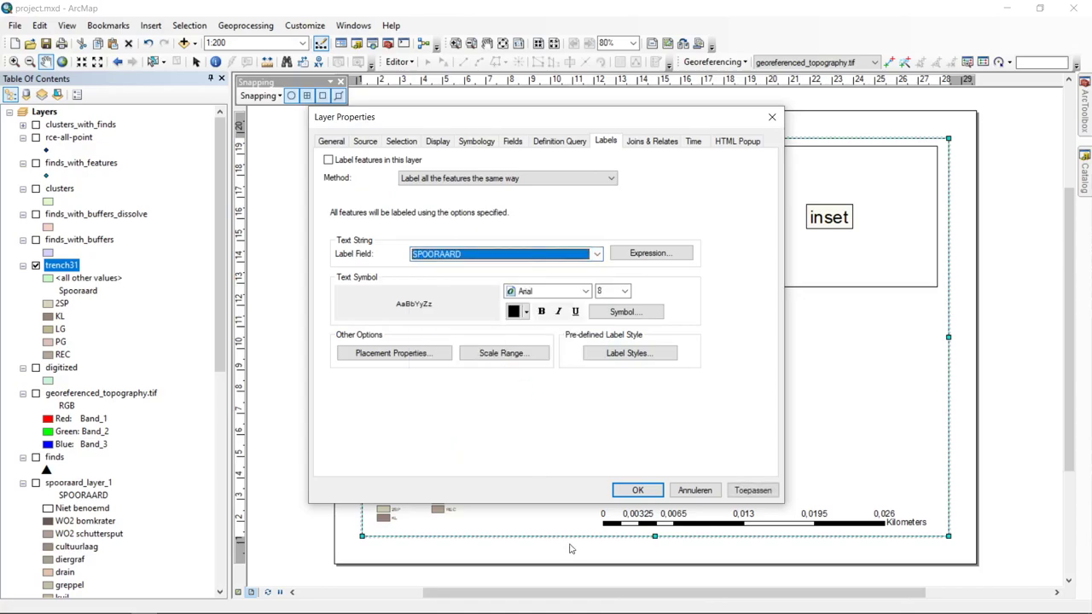
left_click(354, 162)
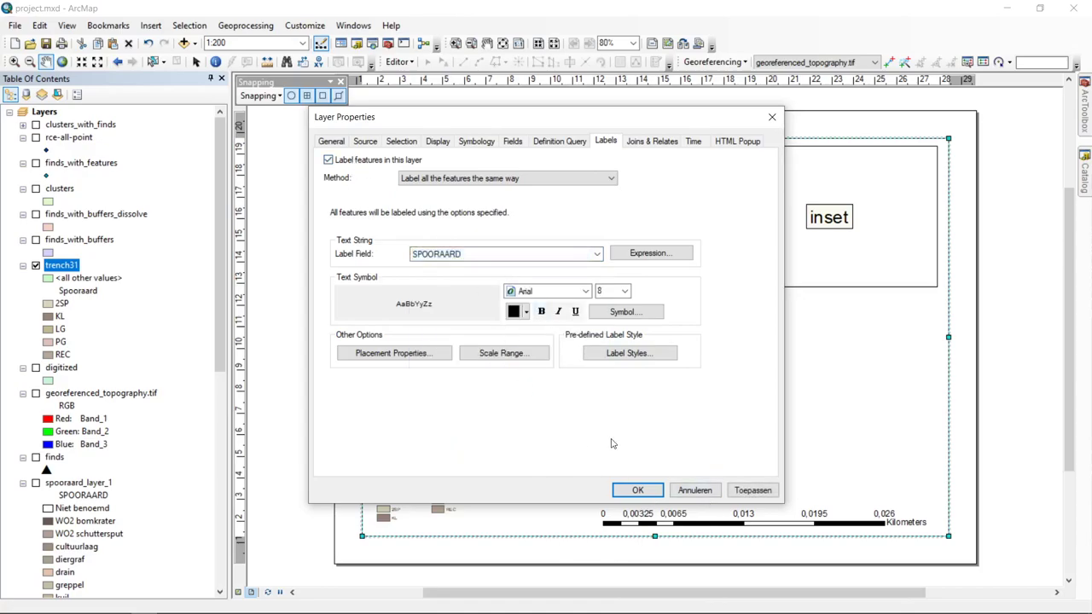
left_click(637, 490)
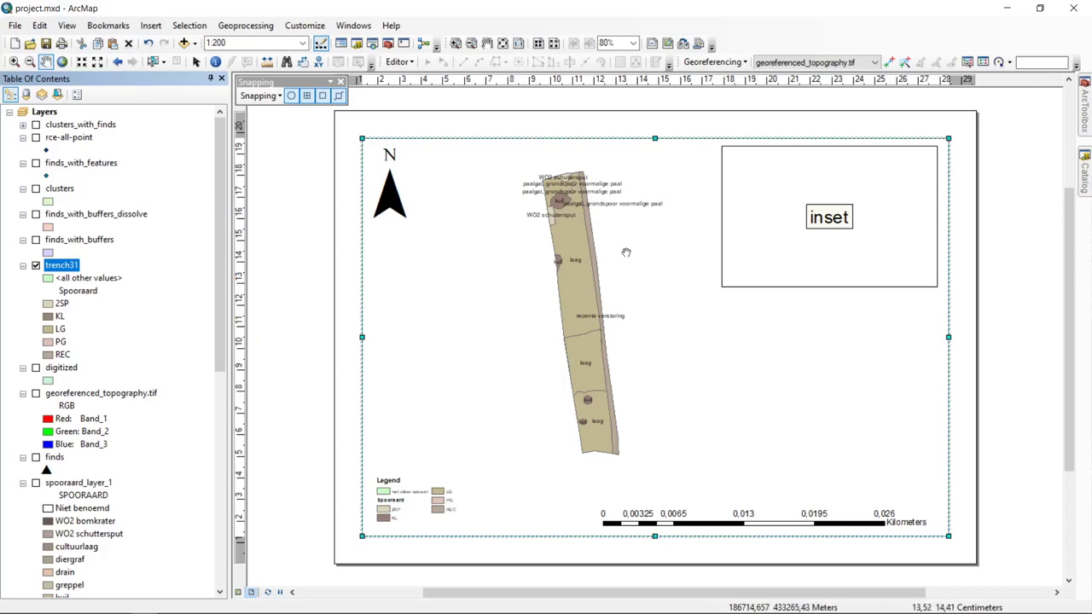
- Turn off feature labelling in the trench31 layer properties
right_click(75, 269)
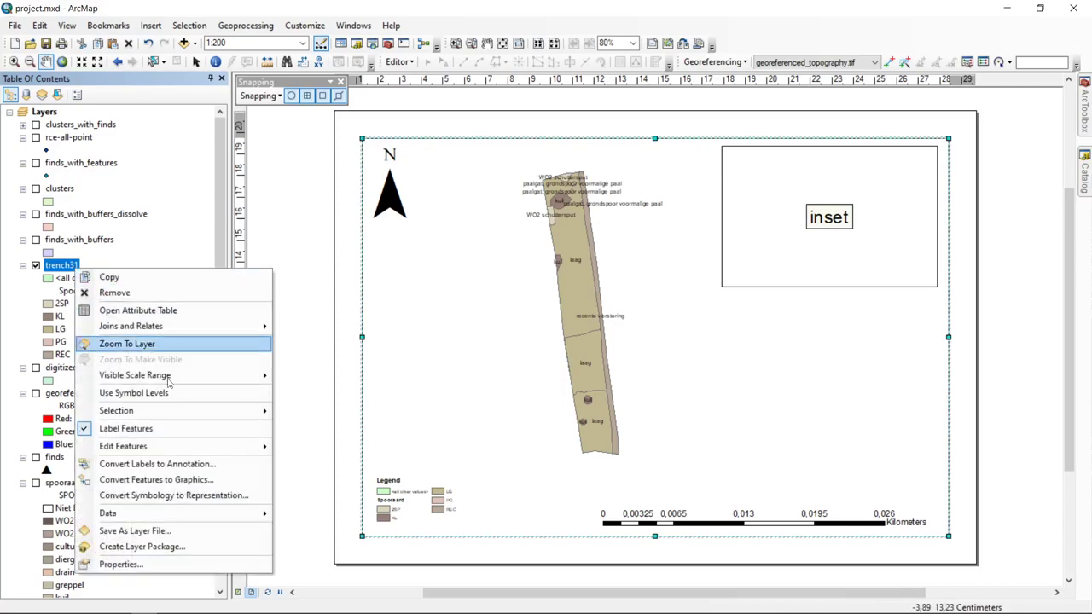
left_click(175, 565)
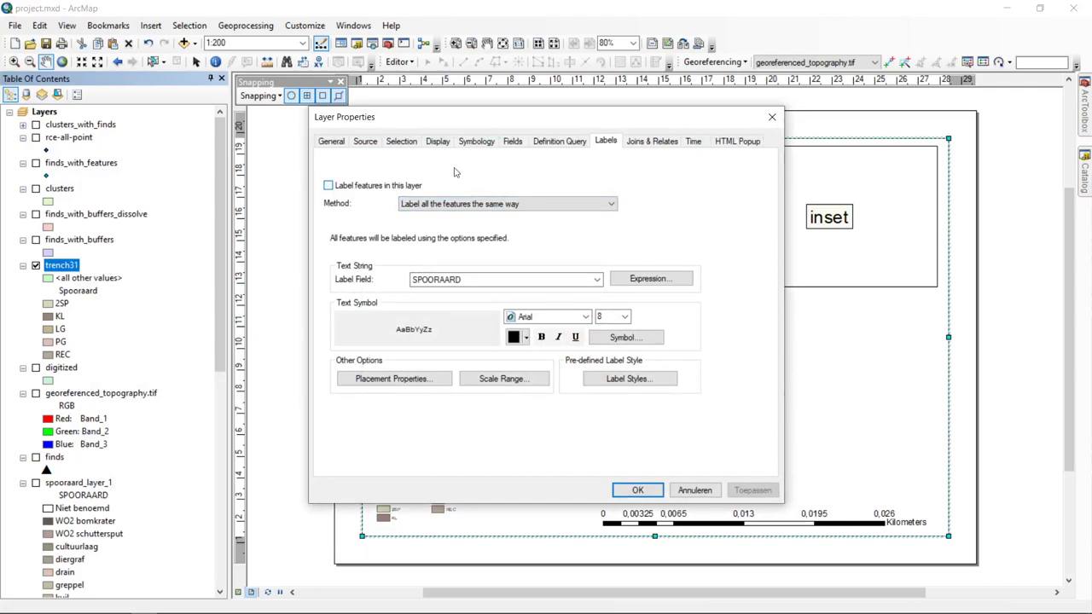
left_click(576, 142)
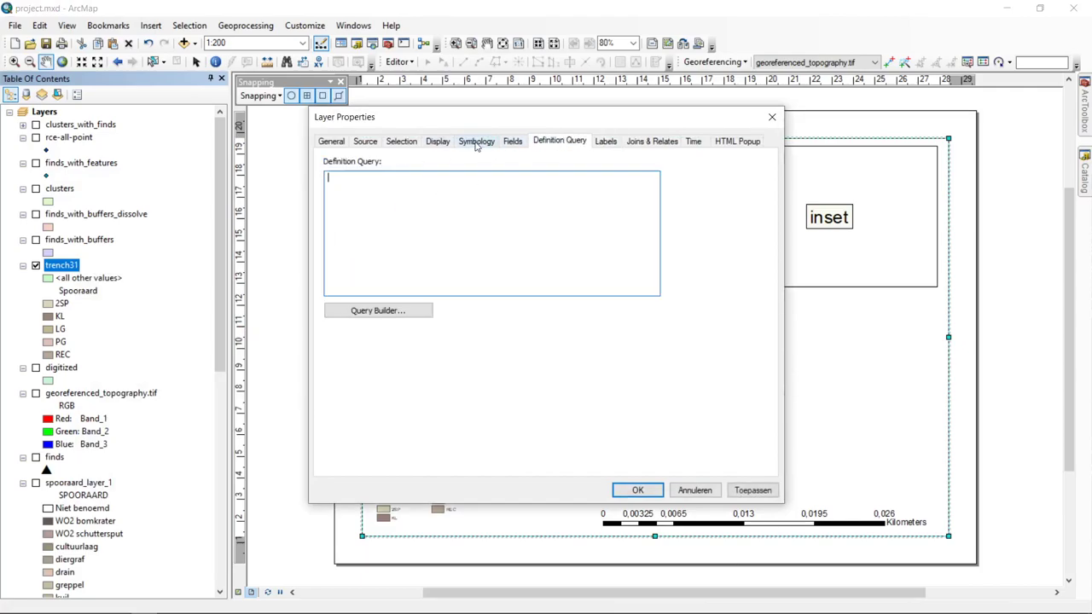
- Try symbolizing trench31 by unique values of the Spooraard field, with all of its values added
left_click(477, 141)
left_click(536, 192)
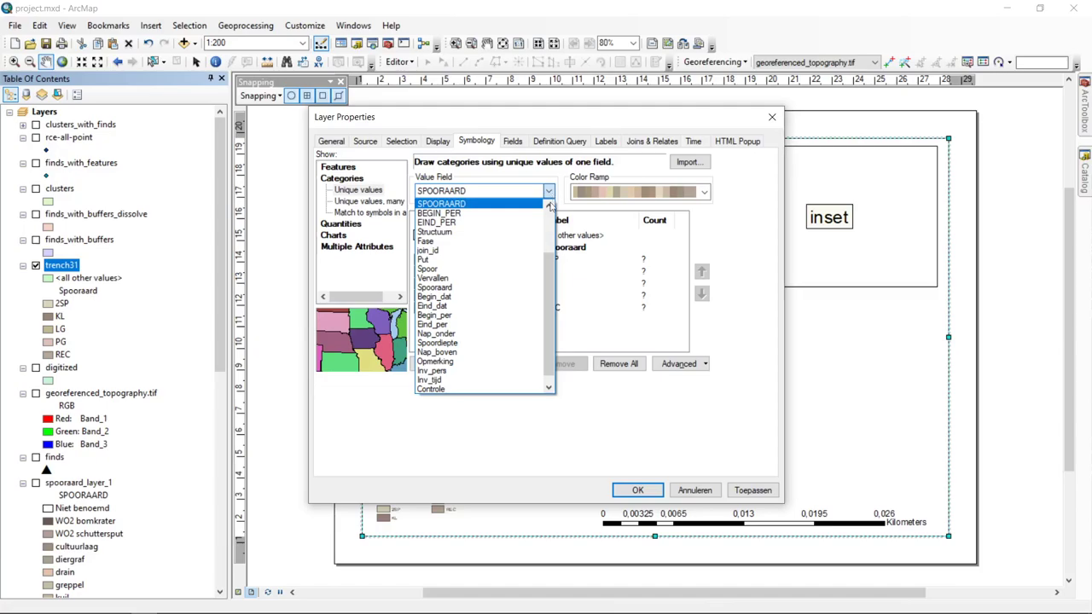
left_click(468, 290)
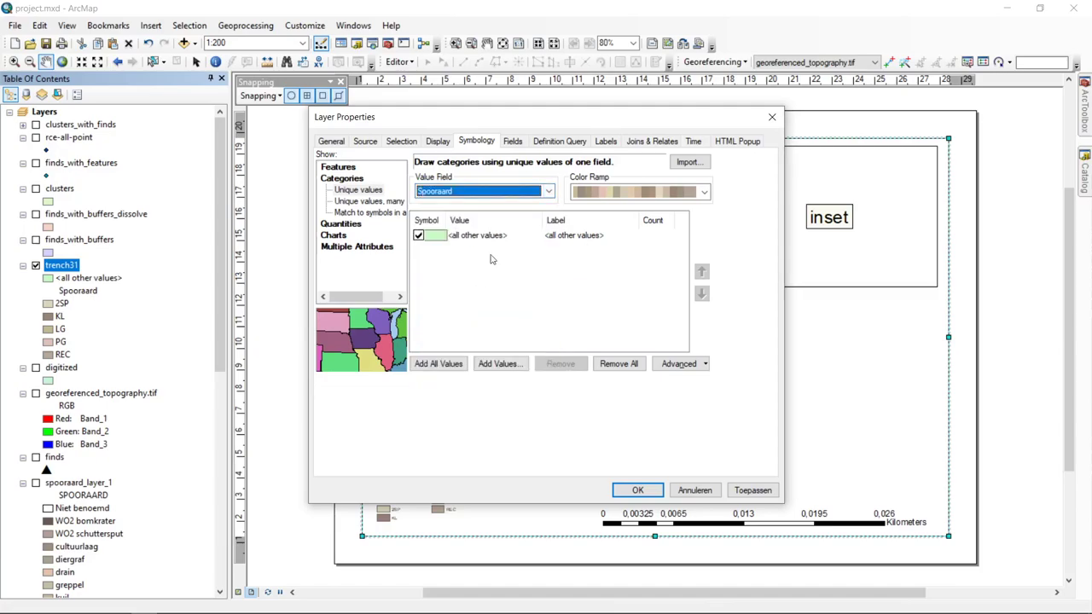
left_click(434, 367)
- Try the SPOORAARD field with all values added for trench31, and browse the other available value fields
left_click(529, 191)
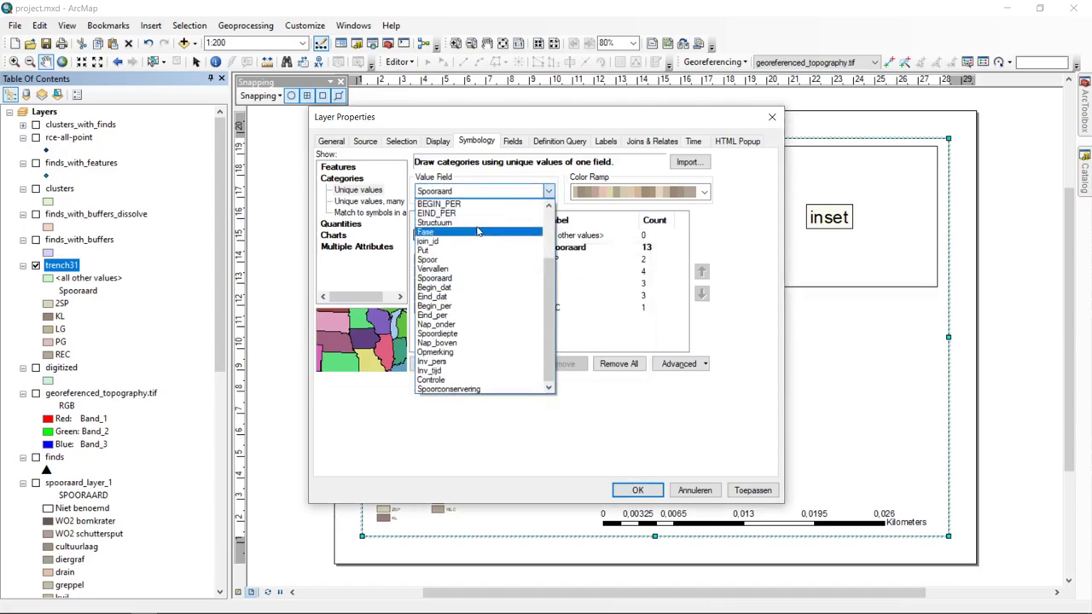
scroll(476, 239, "up", 3)
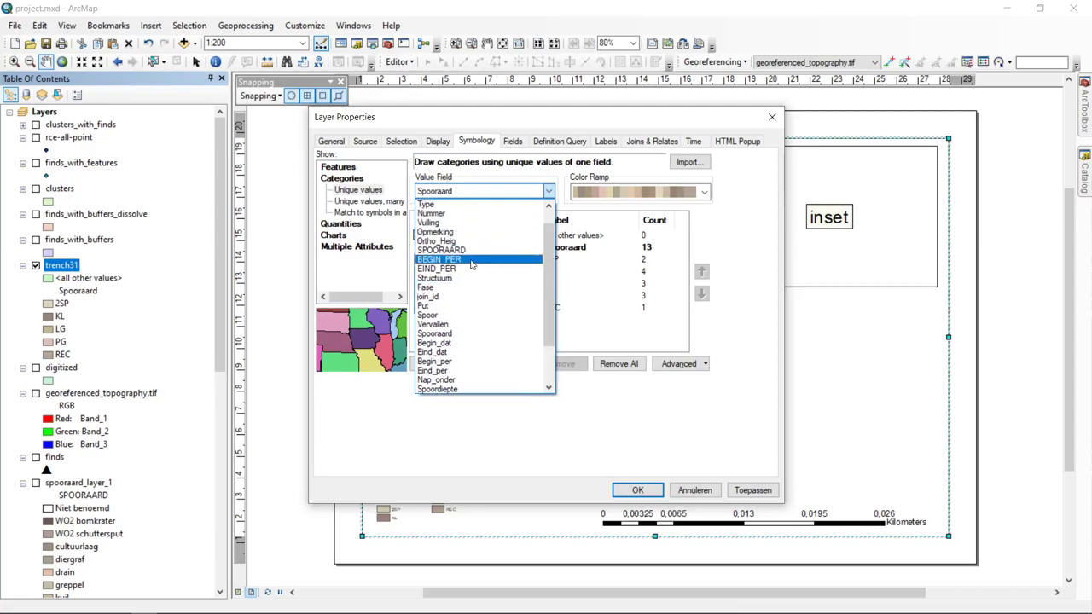
left_click(477, 255)
left_click(438, 364)
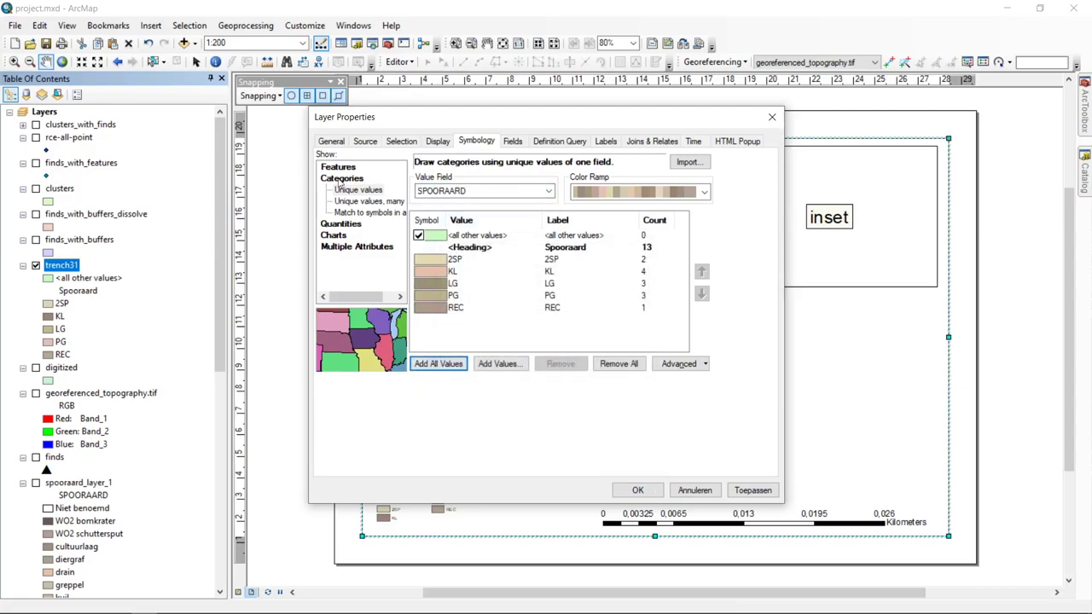
left_click(547, 192)
scroll(544, 213, "up", 2)
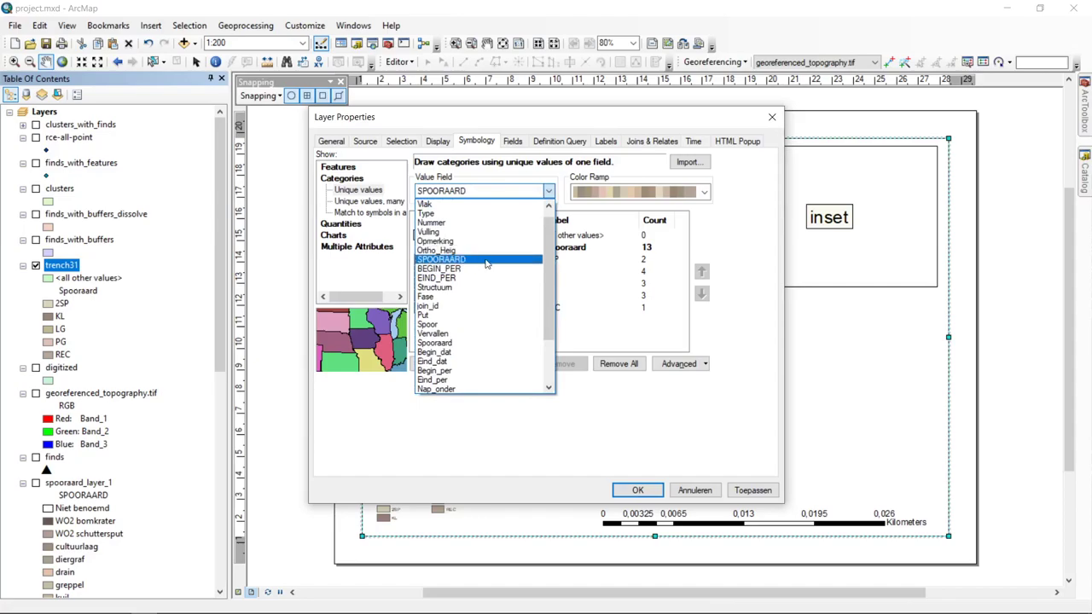
scroll(490, 273, "down", 3)
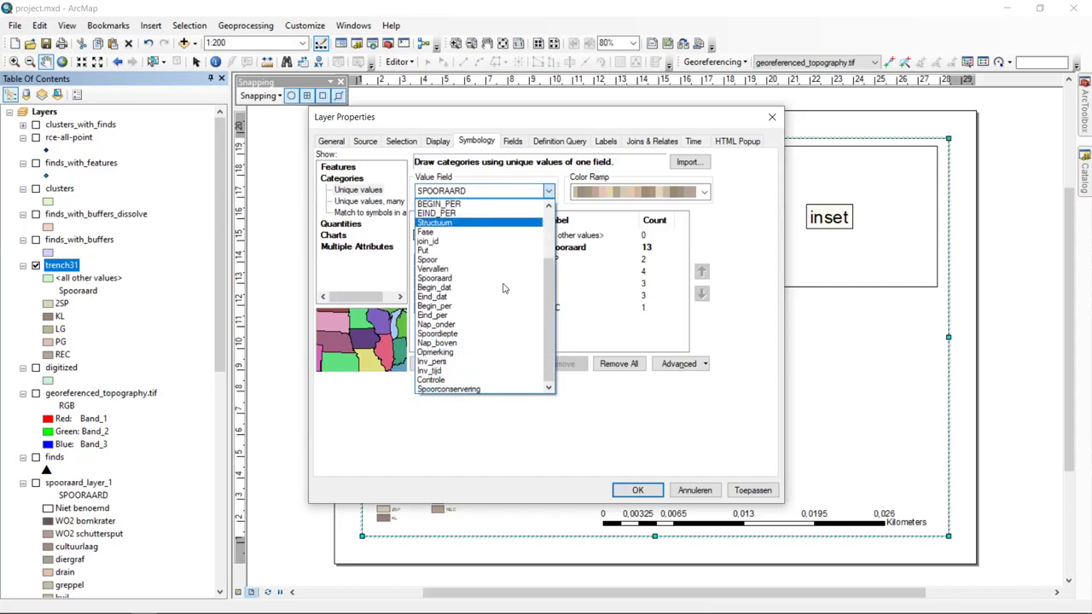
scroll(500, 303, "up", 3)
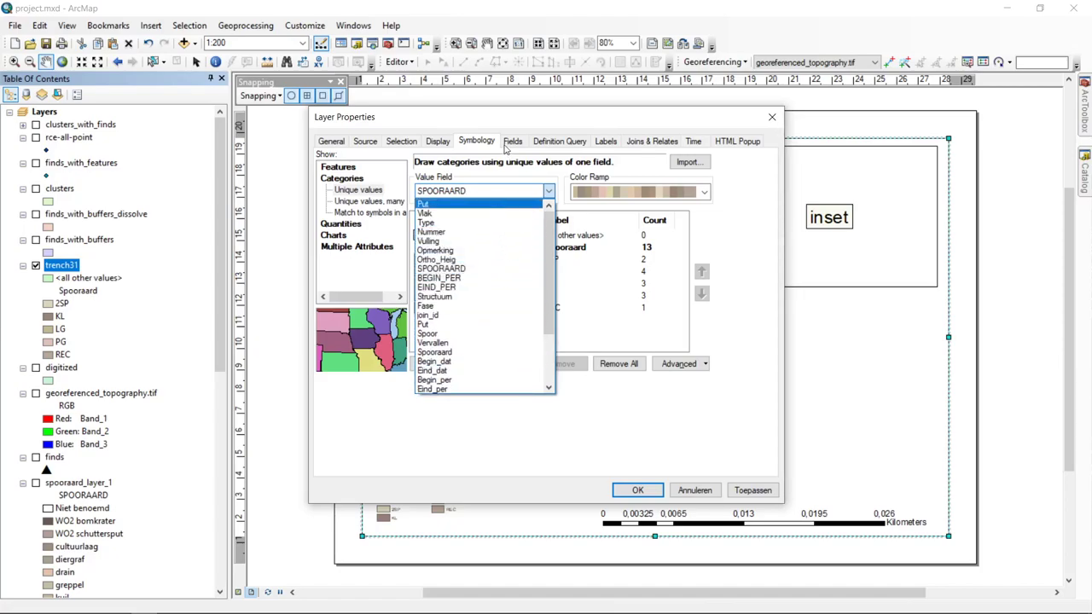
left_click(649, 421)
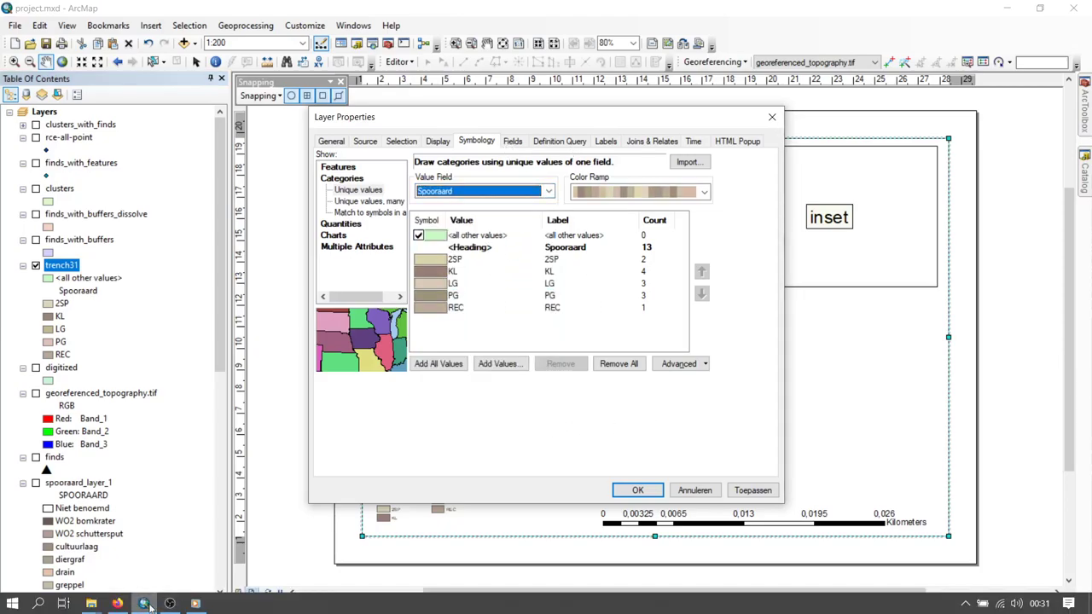
- Set the value field of trench31 to SPOORAARD, add all values and apply the symbology
left_click(512, 191)
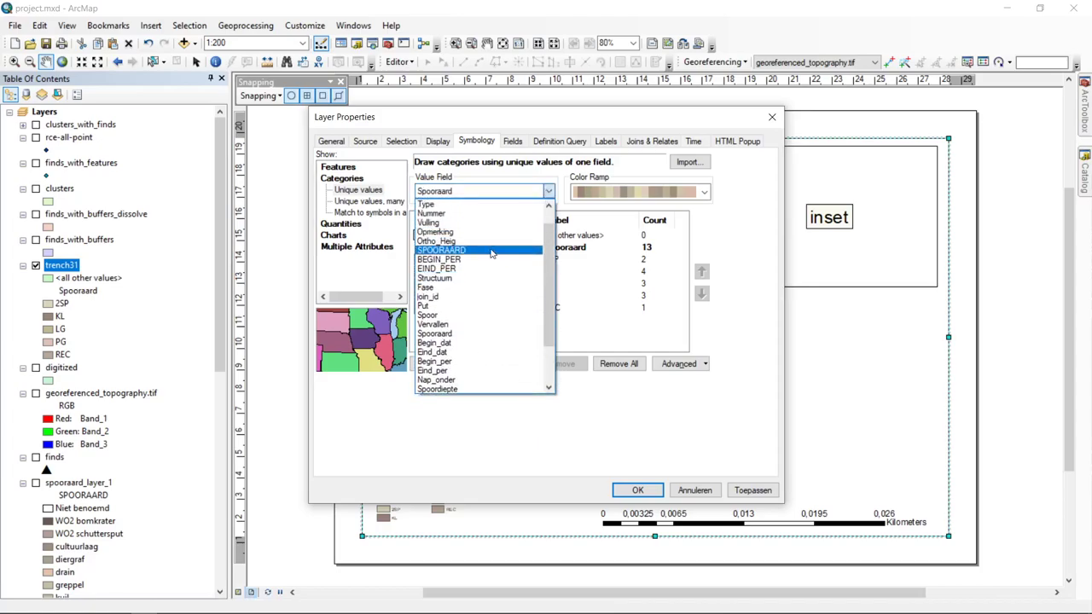
left_click(494, 248)
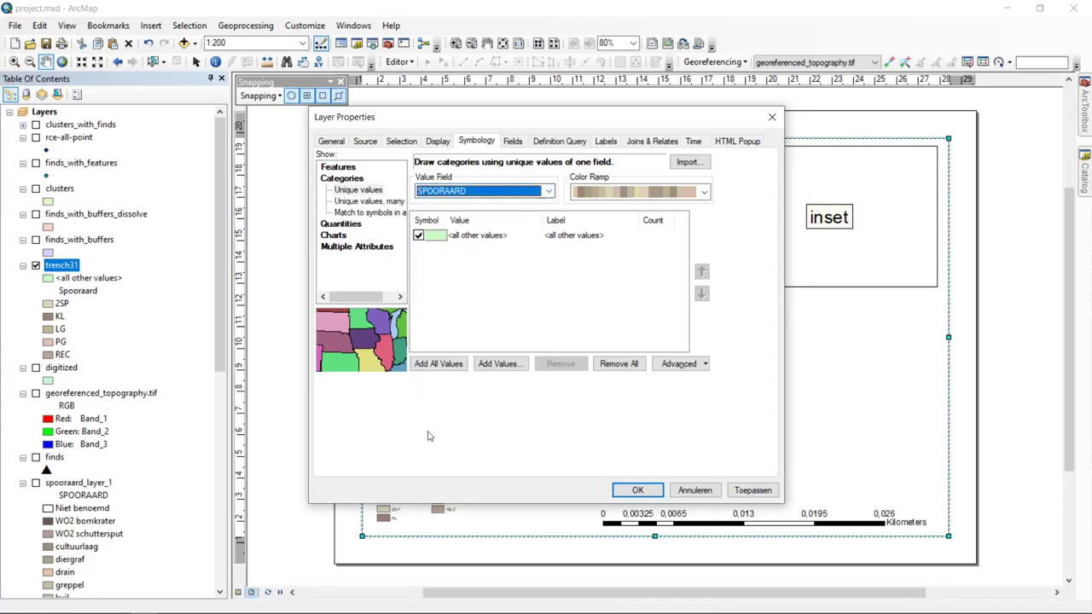
left_click(549, 191)
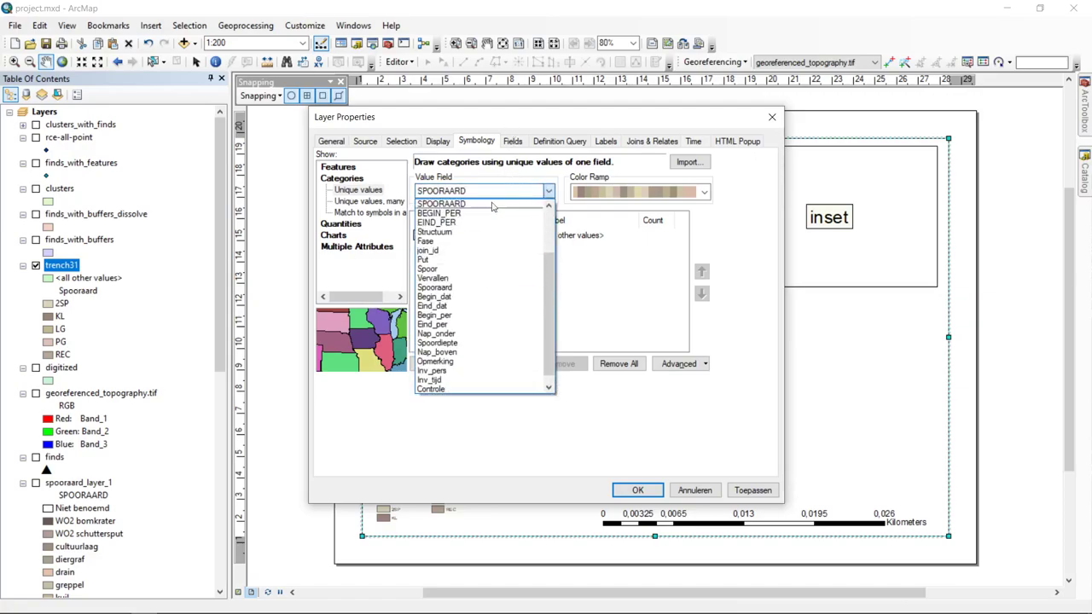
scroll(500, 217, "up", 2)
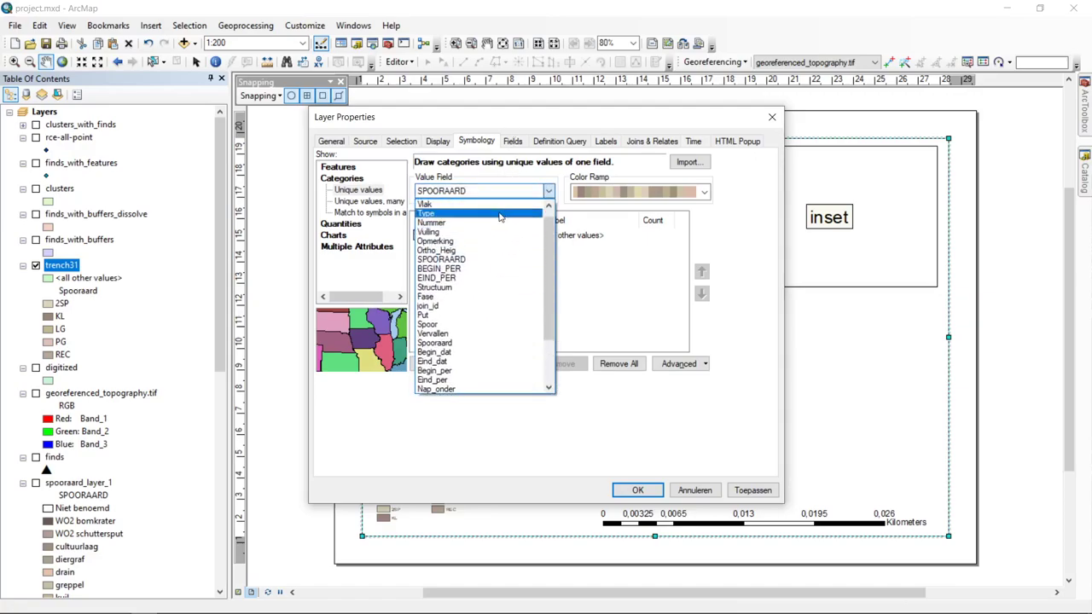
left_click(486, 260)
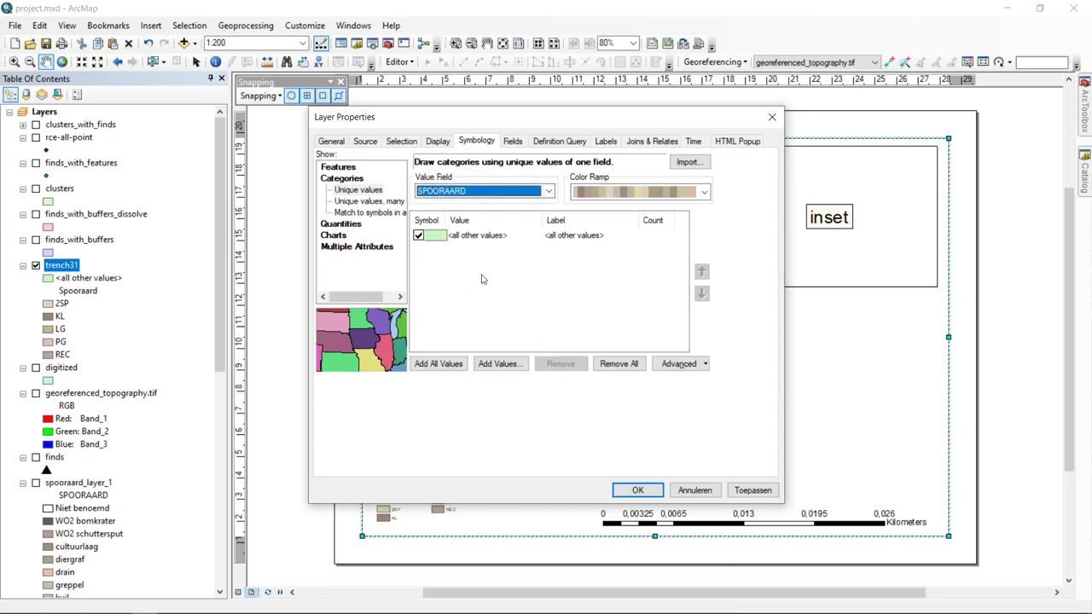
left_click(450, 366)
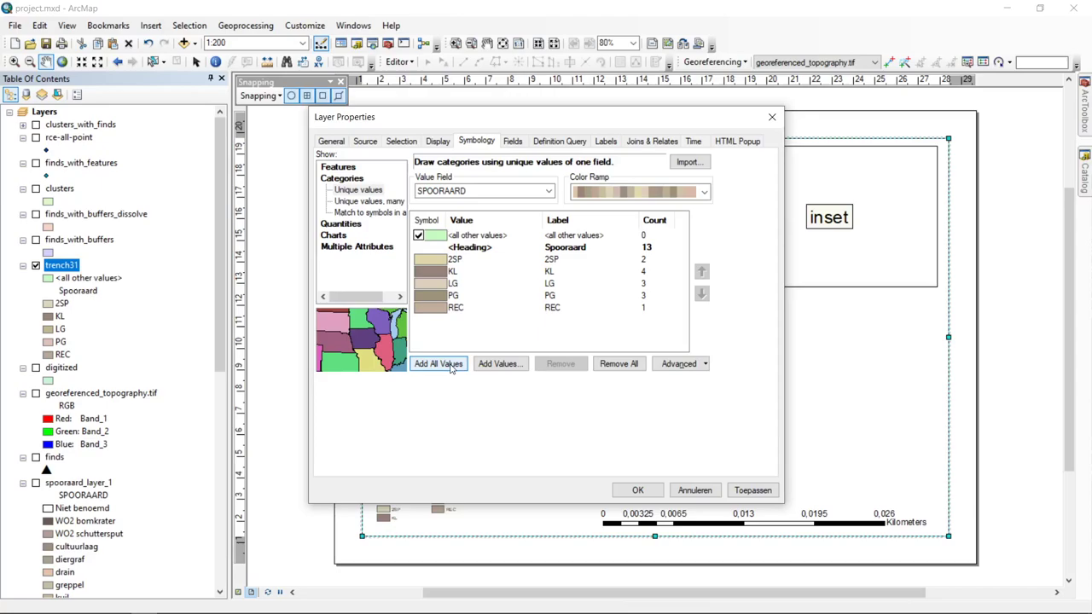
left_click(637, 490)
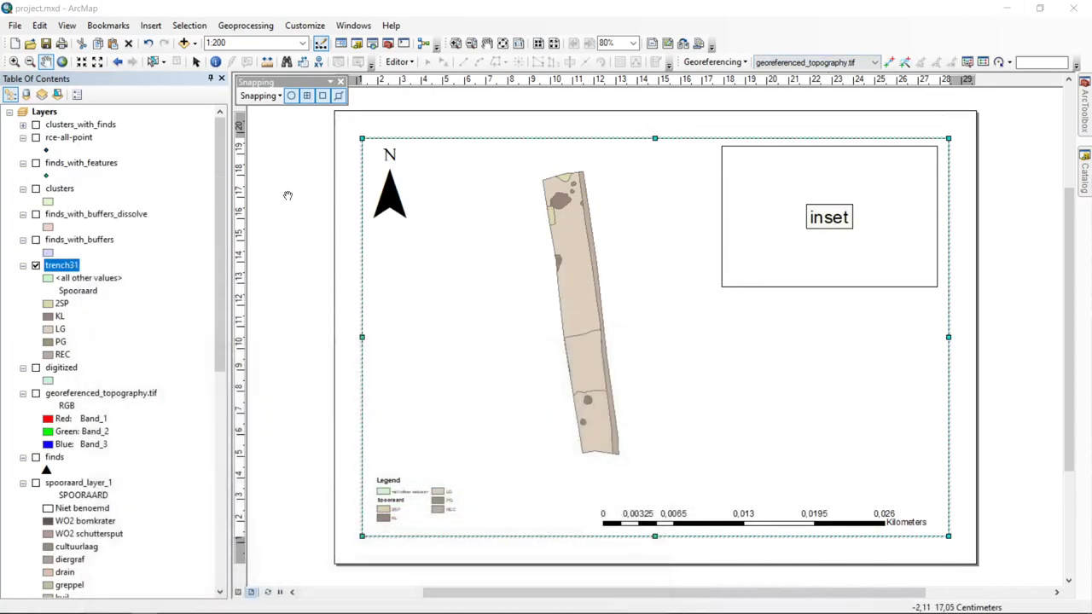
- Turn on feature labelling in the trench31 layer properties, labelling all features the same way
left_click_drag(220, 256, 210, 492)
left_click_drag(218, 354, 219, 154)
right_click(51, 241)
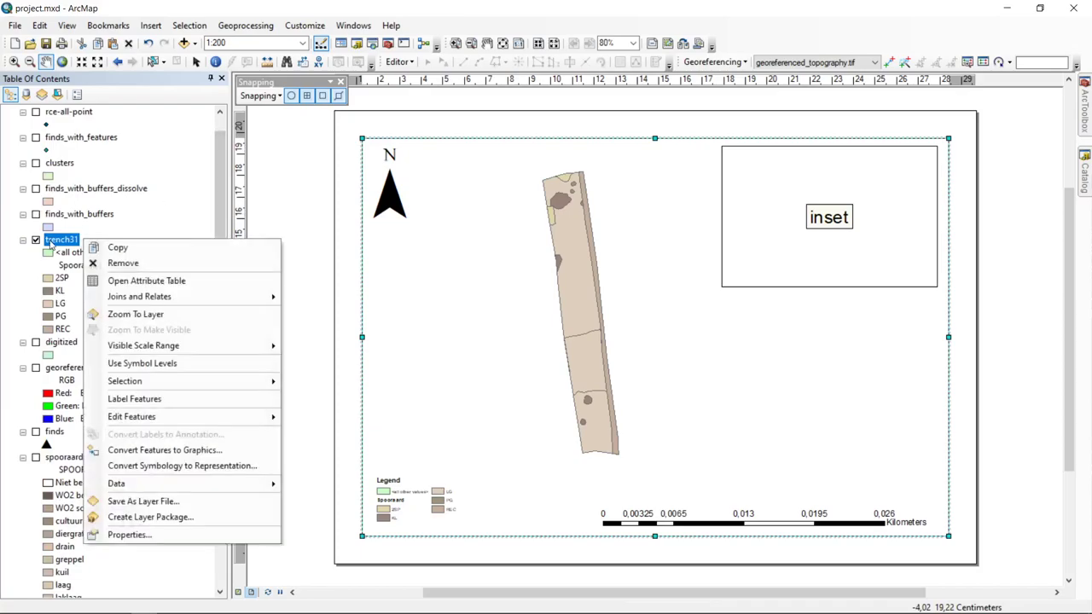
left_click(188, 535)
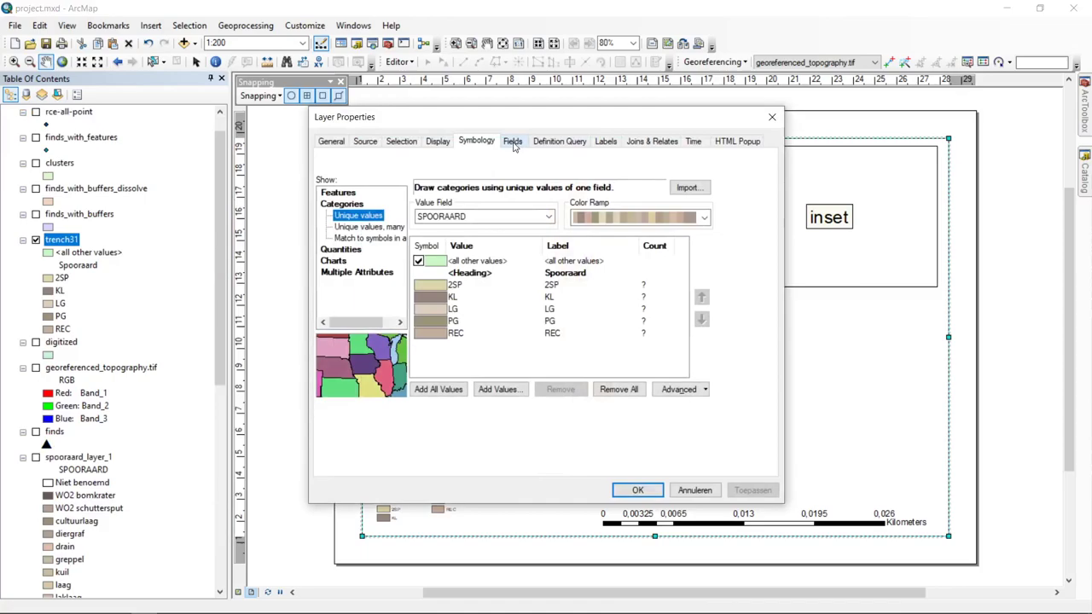
left_click(514, 142)
left_click(605, 142)
left_click(388, 160)
left_click(467, 180)
left_click(467, 190)
- Set the trench31 label field to Nummer and apply the labels
left_click(480, 253)
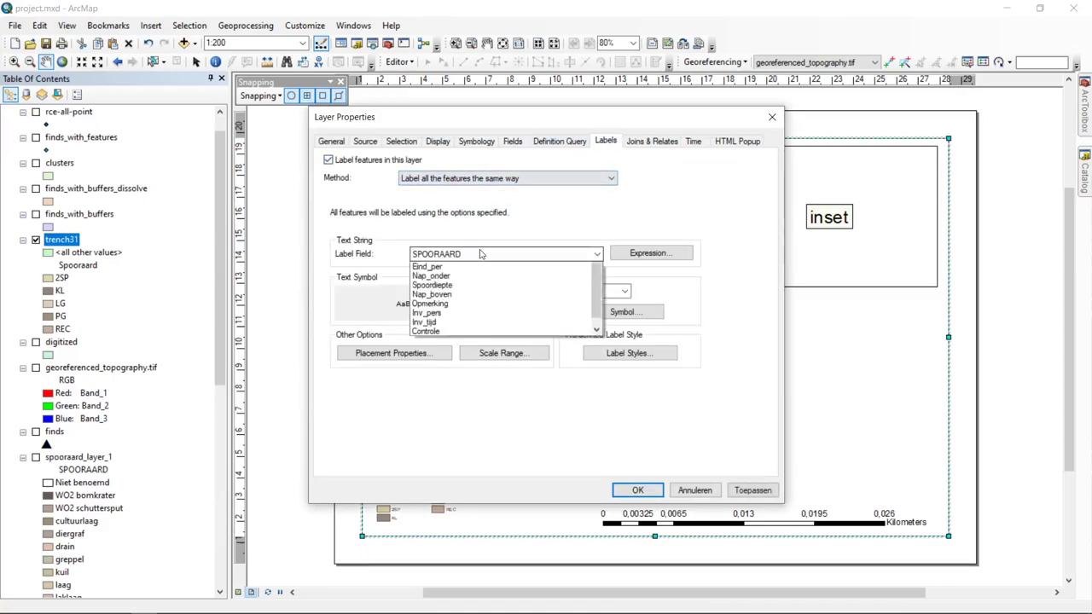
scroll(480, 293, "up", 2)
scroll(480, 293, "up", 2)
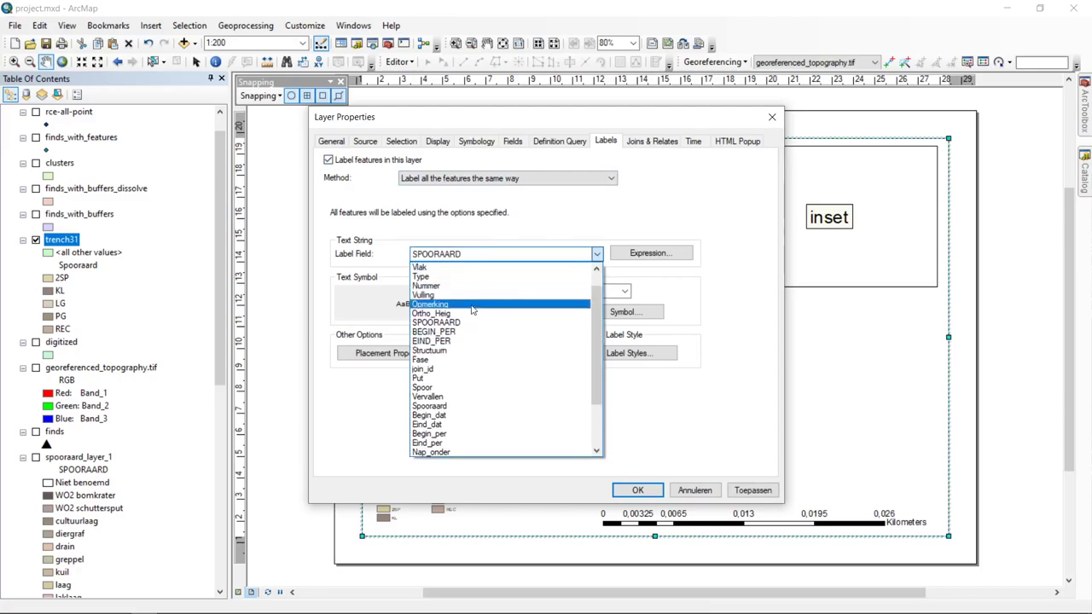
left_click(478, 283)
left_click(636, 491)
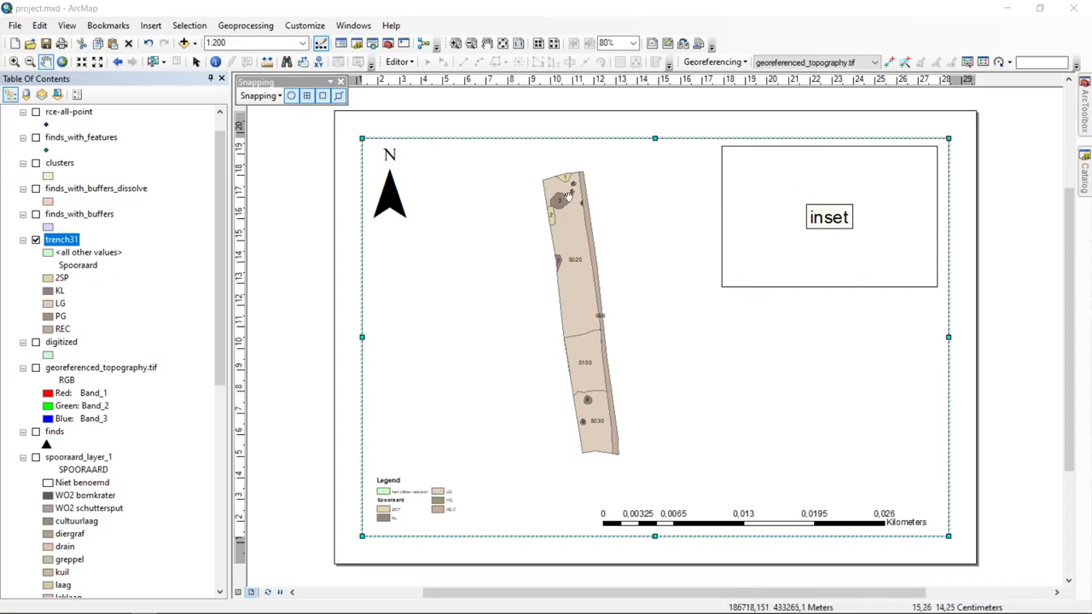
- Activate the inset data frame in the layout and copy spooraard_layer_1 from the main data frame
left_click(195, 62)
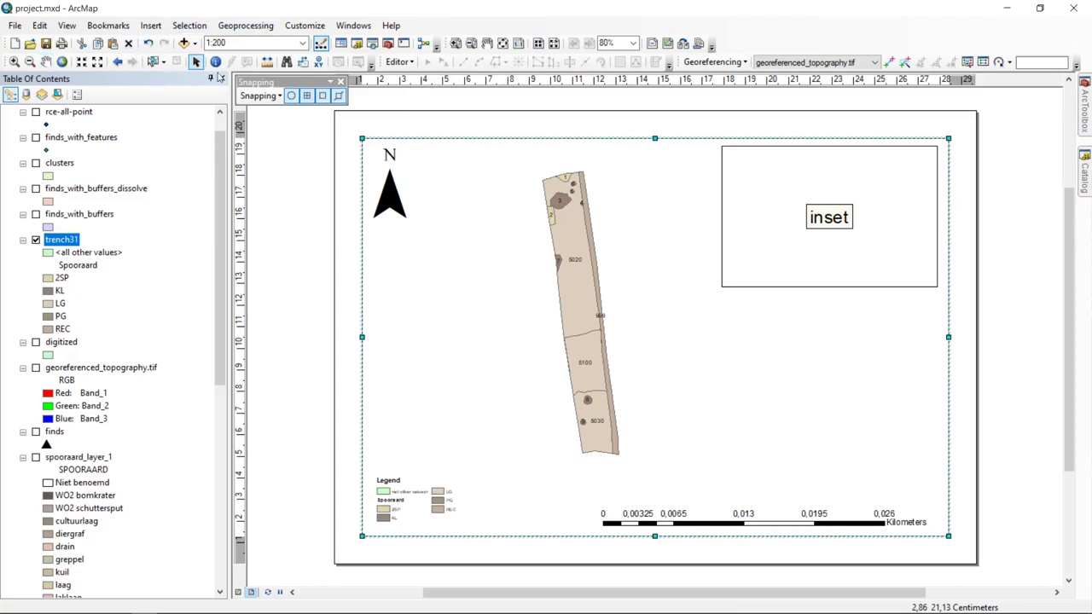
left_click(755, 284)
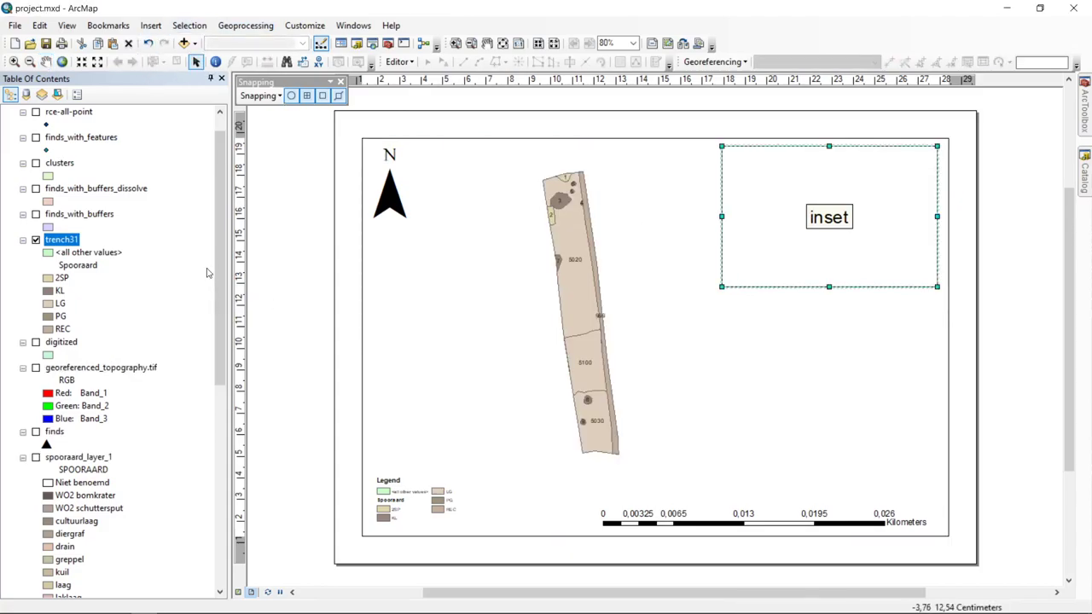
left_click_drag(218, 270, 216, 345)
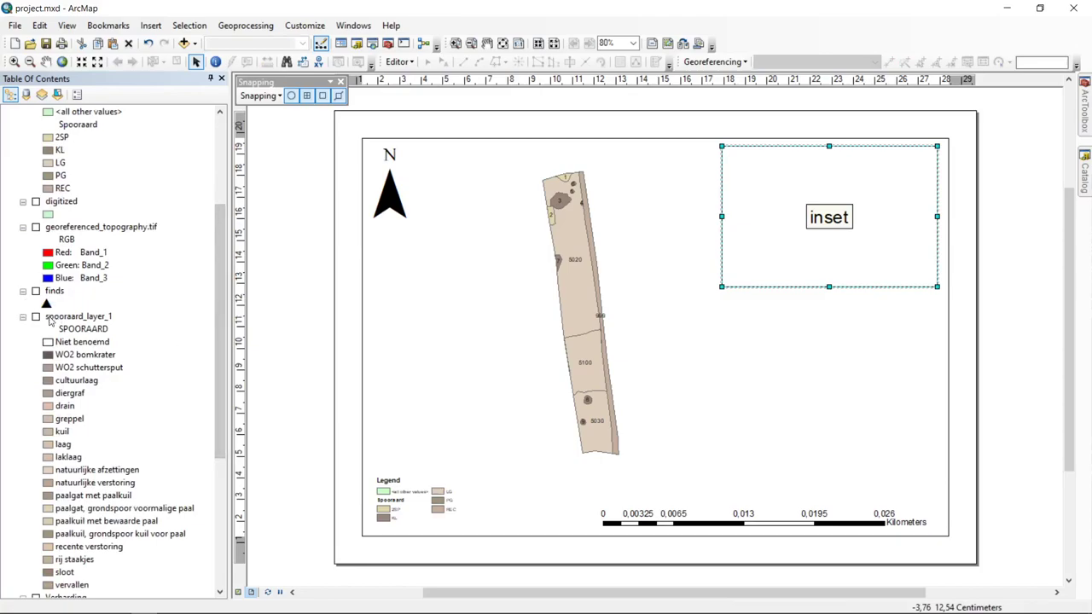
left_click(23, 317)
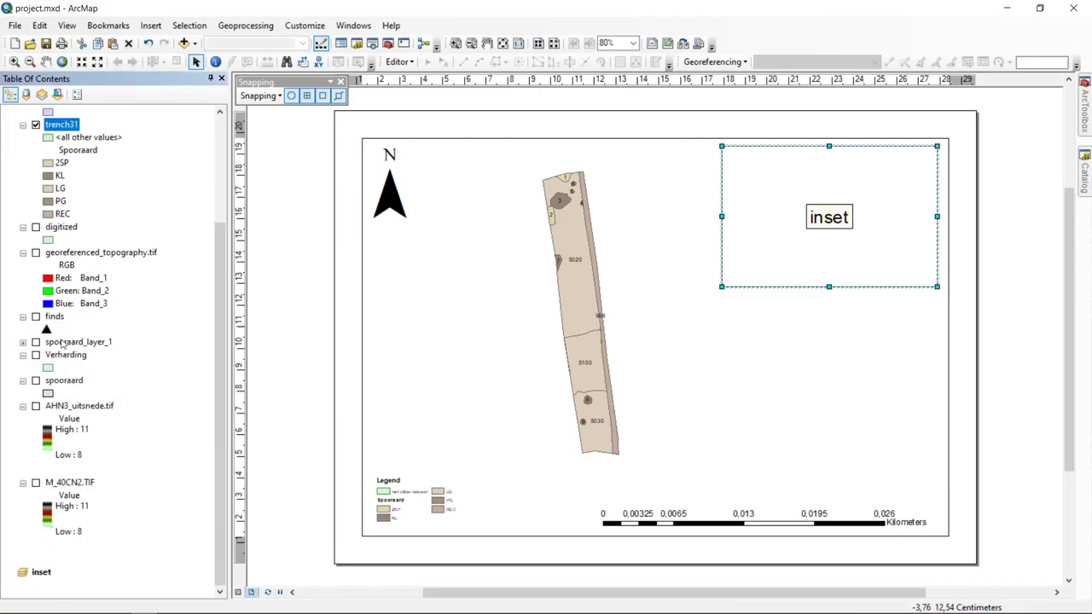
left_click(66, 343)
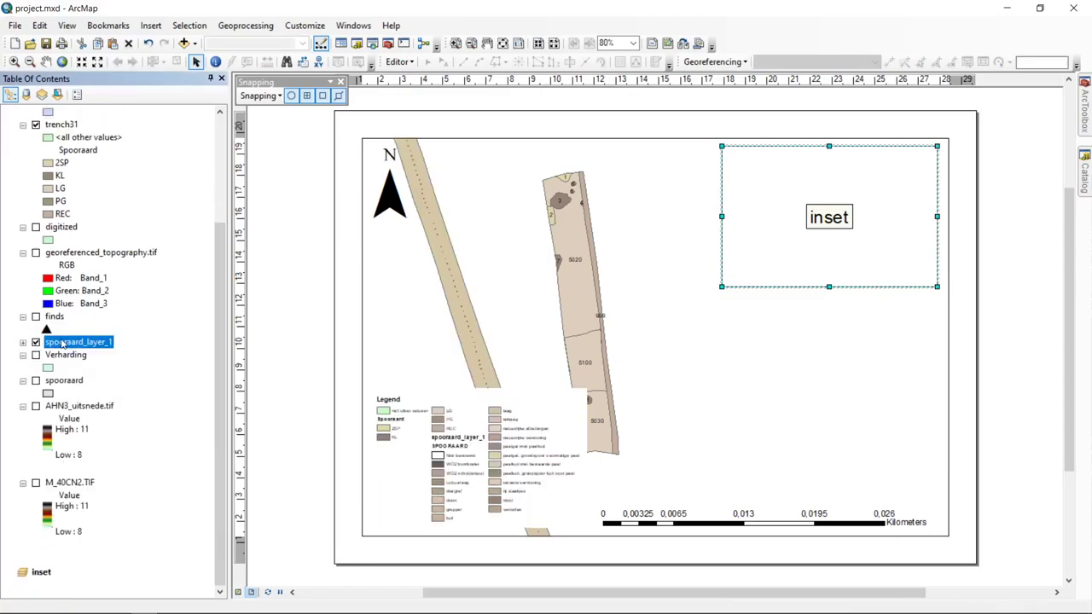
left_click(37, 342)
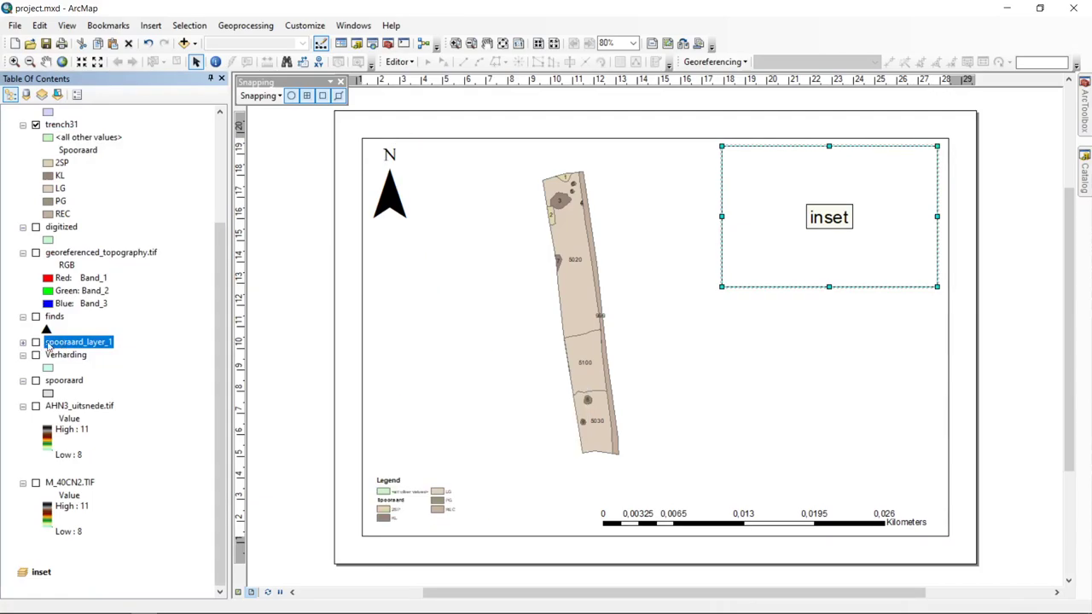
right_click(55, 345)
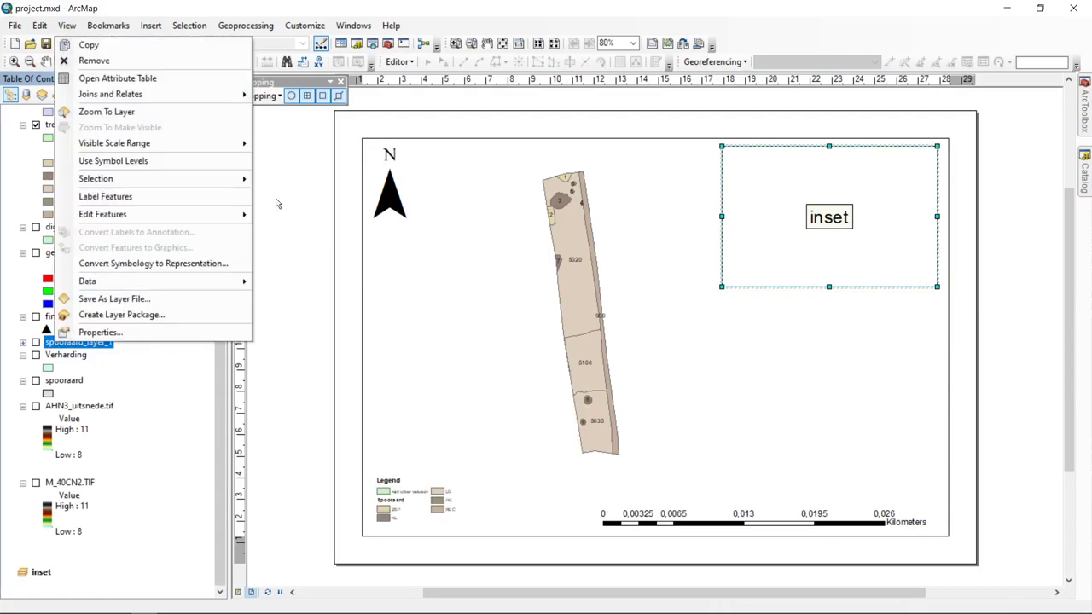
left_click(195, 45)
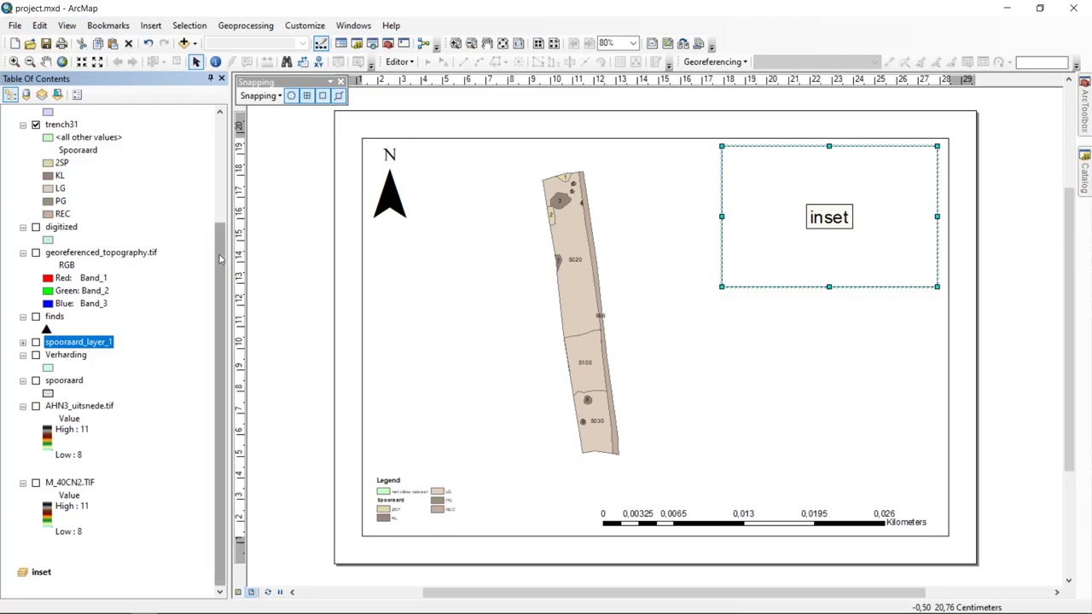
- Paste spooraard_layer_1 into the inset data frame as a visible layer and slightly enlarge the frame from its lower-left corner
left_click(41, 572)
right_click(41, 572)
left_click(108, 322)
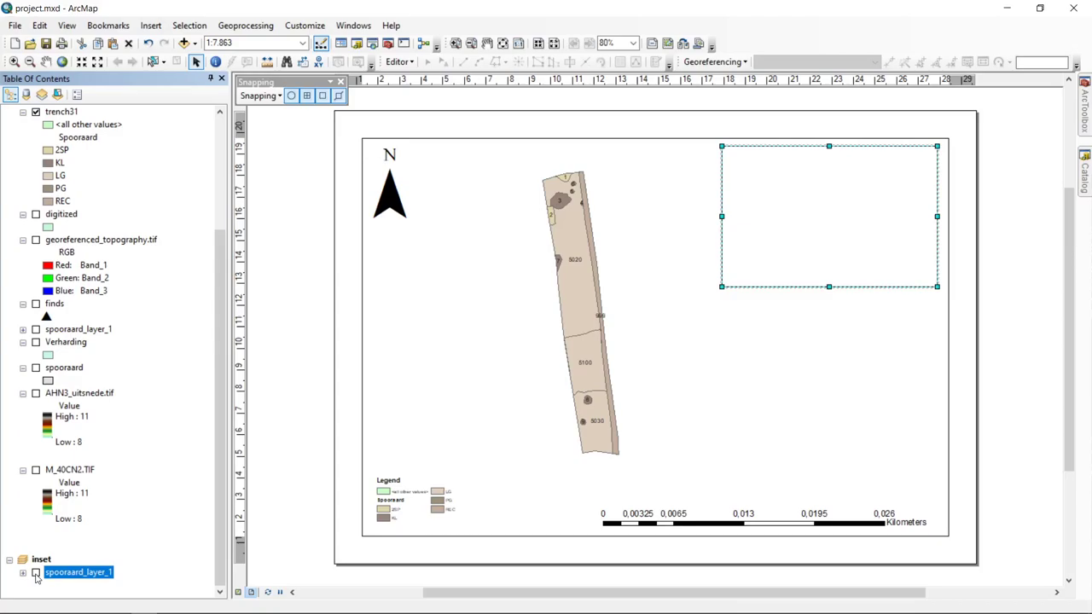
left_click(36, 574)
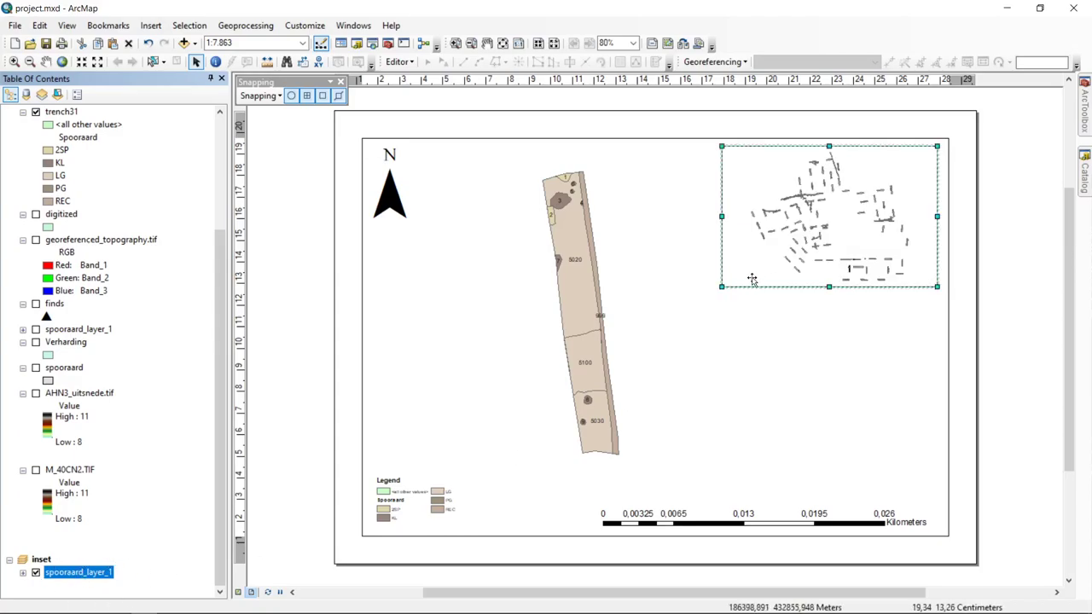
left_click_drag(722, 287, 699, 307)
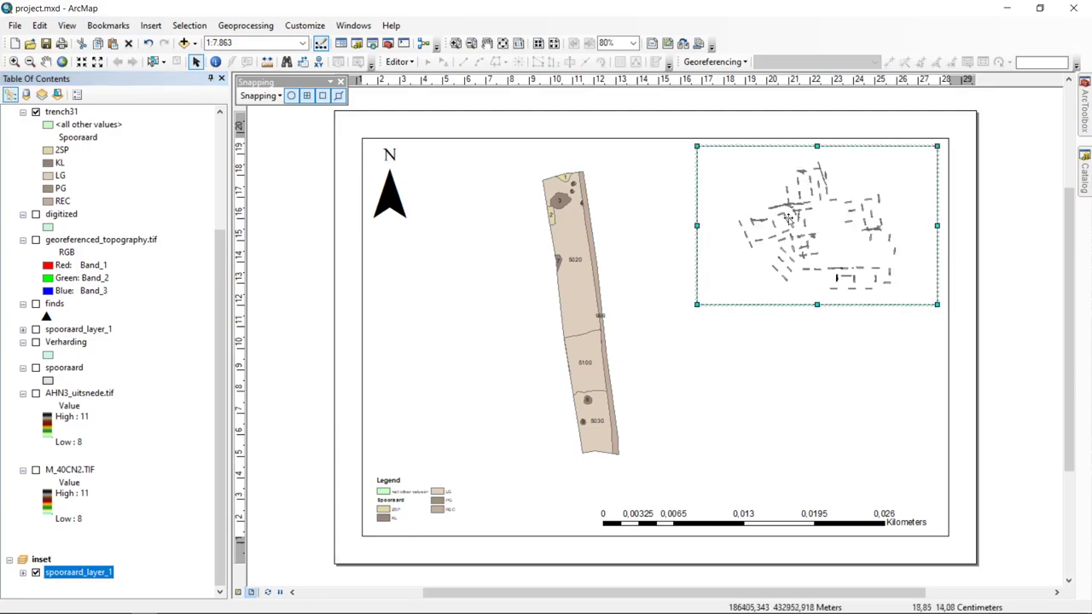
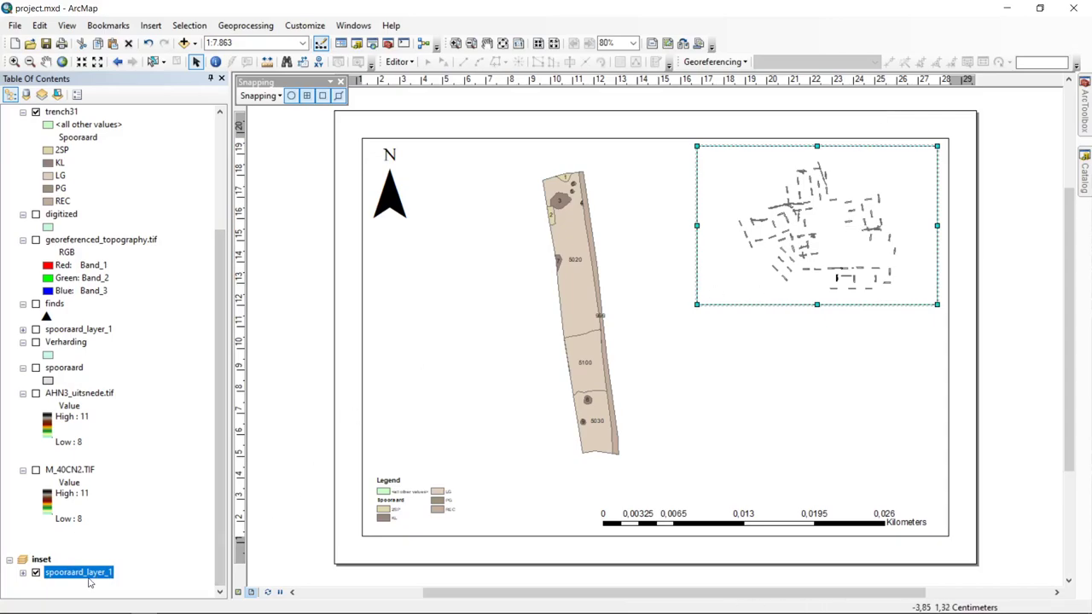
- Switch the inset's spooraard_layer_1 to a single symbol for all features and open that symbol for editing
right_click(98, 576)
left_click(176, 565)
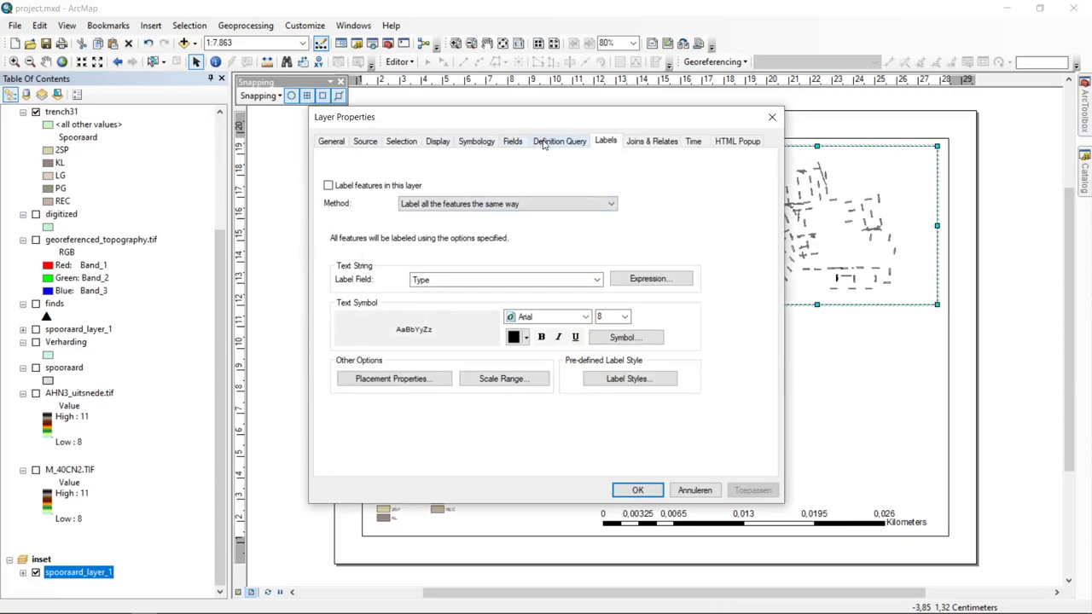
left_click(491, 142)
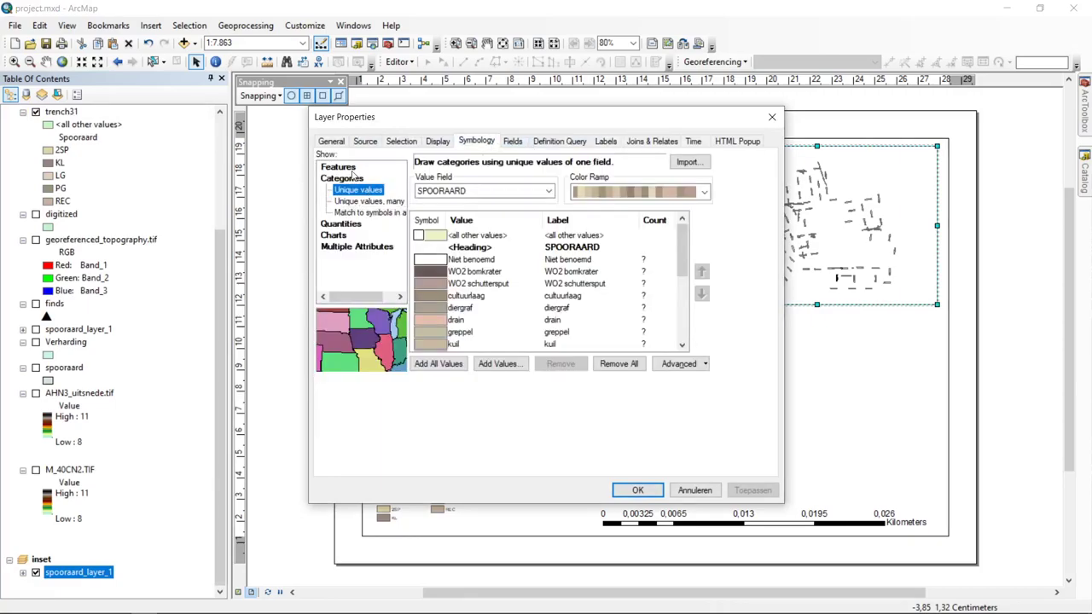
left_click(350, 169)
left_click(506, 213)
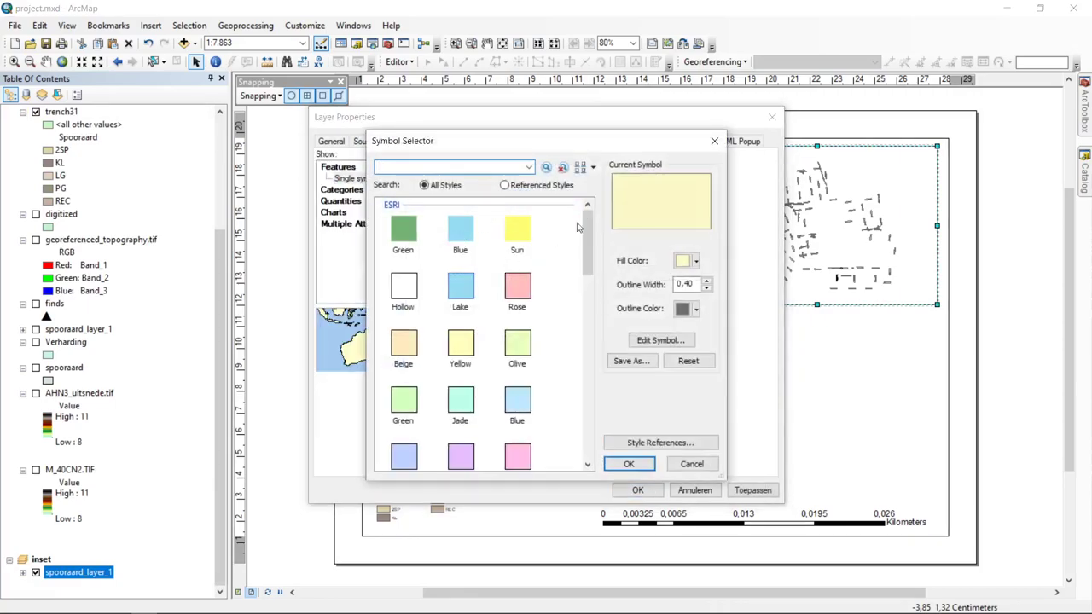
- Give the inset layer's symbol a black fill and a black outline, and apply the layer properties
scroll(575, 228, "down", 5)
scroll(575, 229, "up", 5)
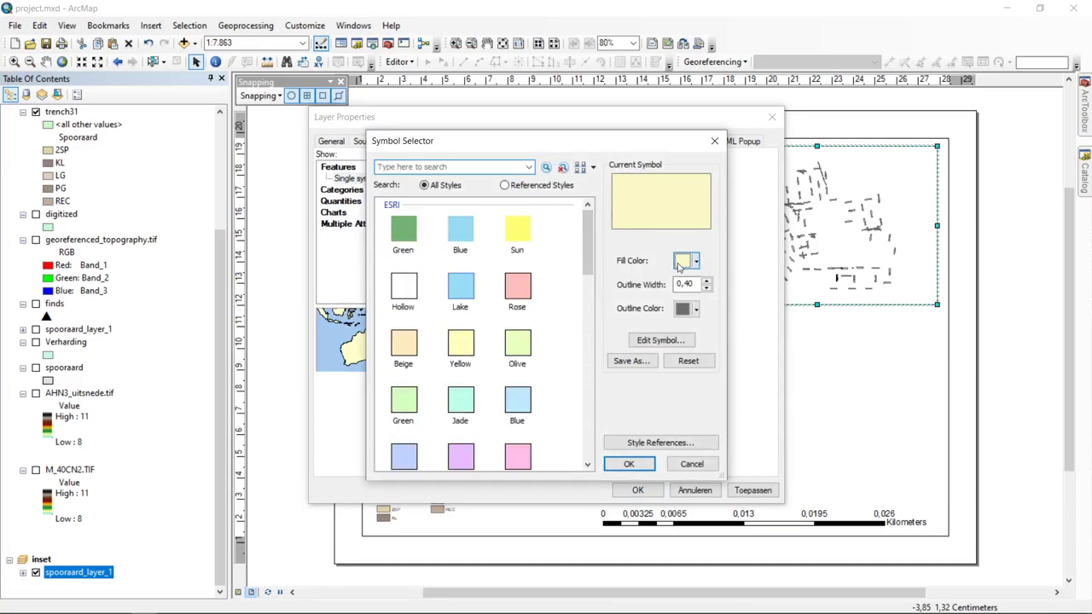
left_click(682, 262)
left_click(548, 418)
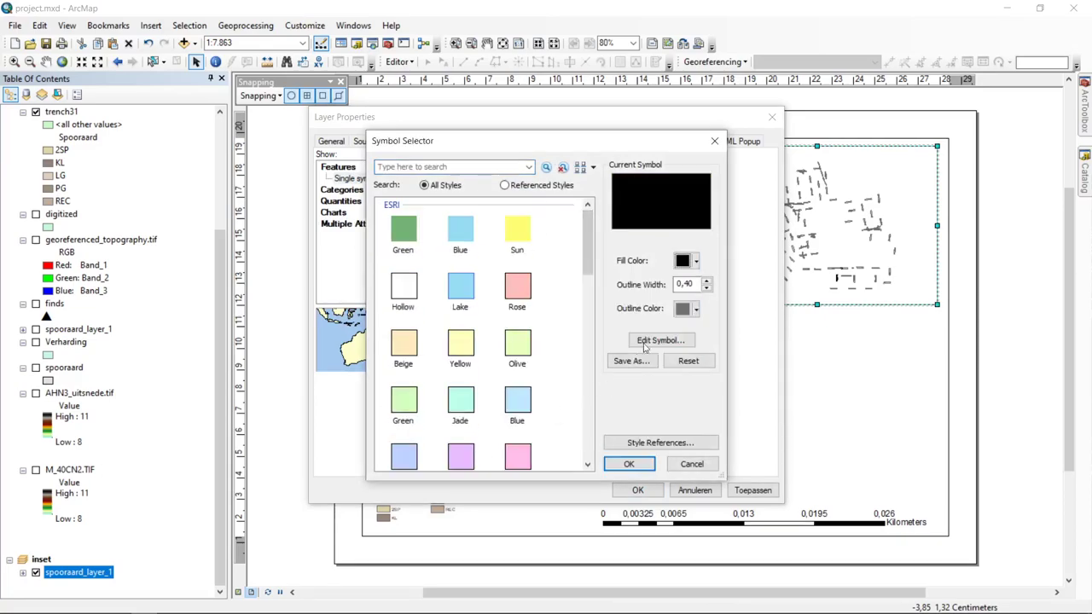
left_click(682, 309)
left_click(554, 468)
left_click(631, 466)
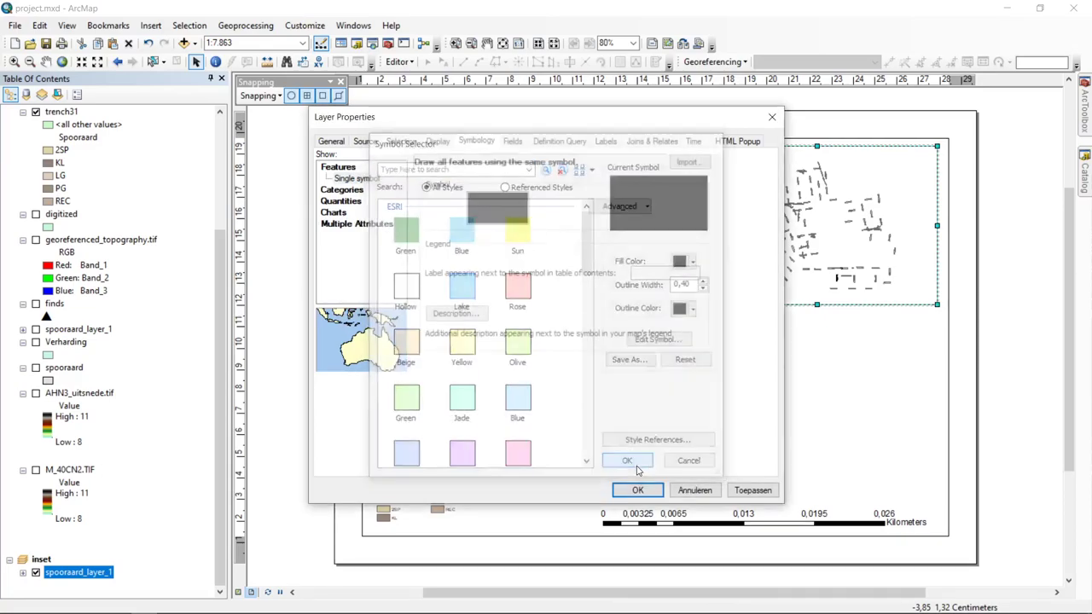
left_click(637, 490)
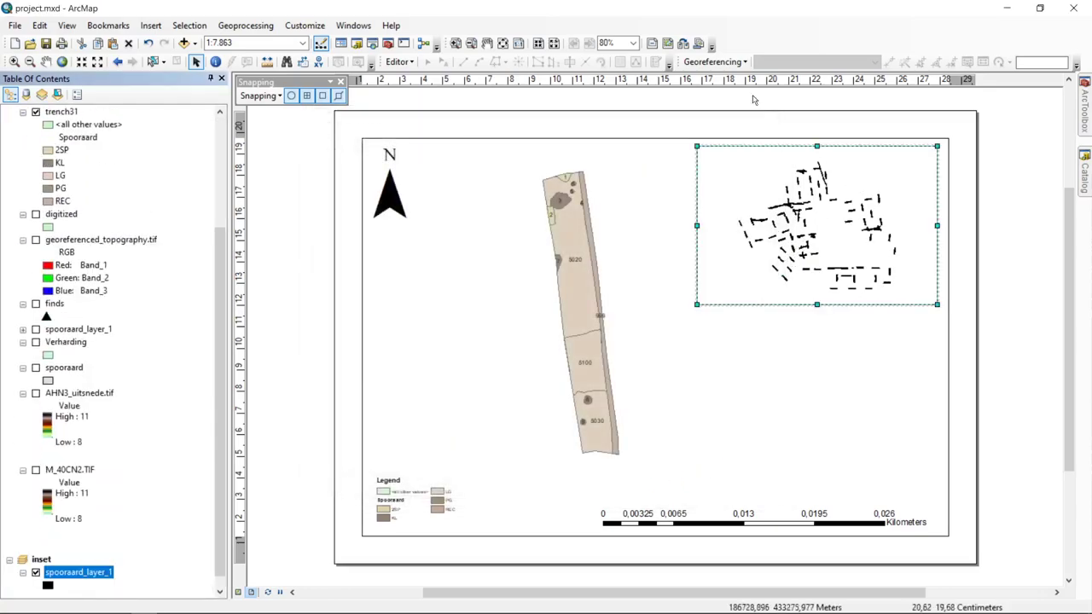
- Zoom the inset data frame to the full extent of its trench data
left_click(15, 62)
left_click(817, 238)
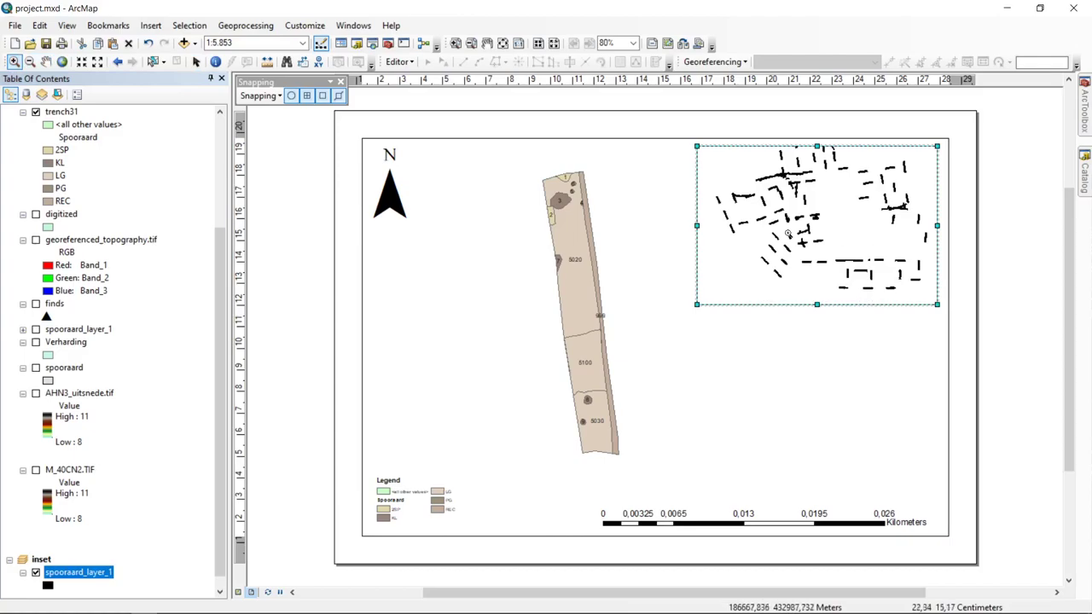
left_click(61, 62)
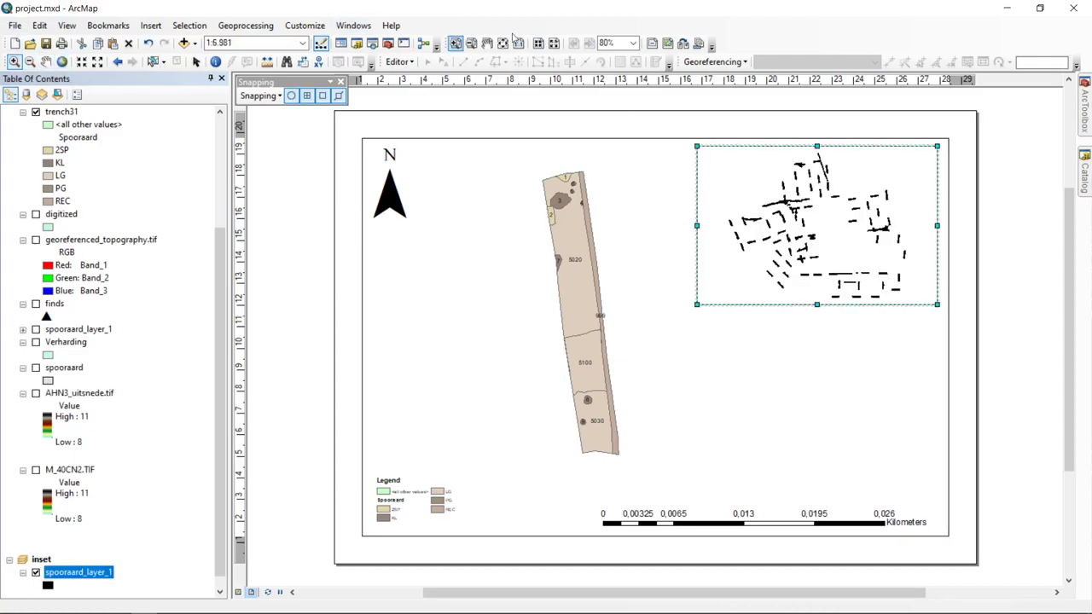
- Magnify the inset on the layout page, pan across its trenches and return to the whole page
left_click(456, 43)
left_click_drag(720, 182, 810, 274)
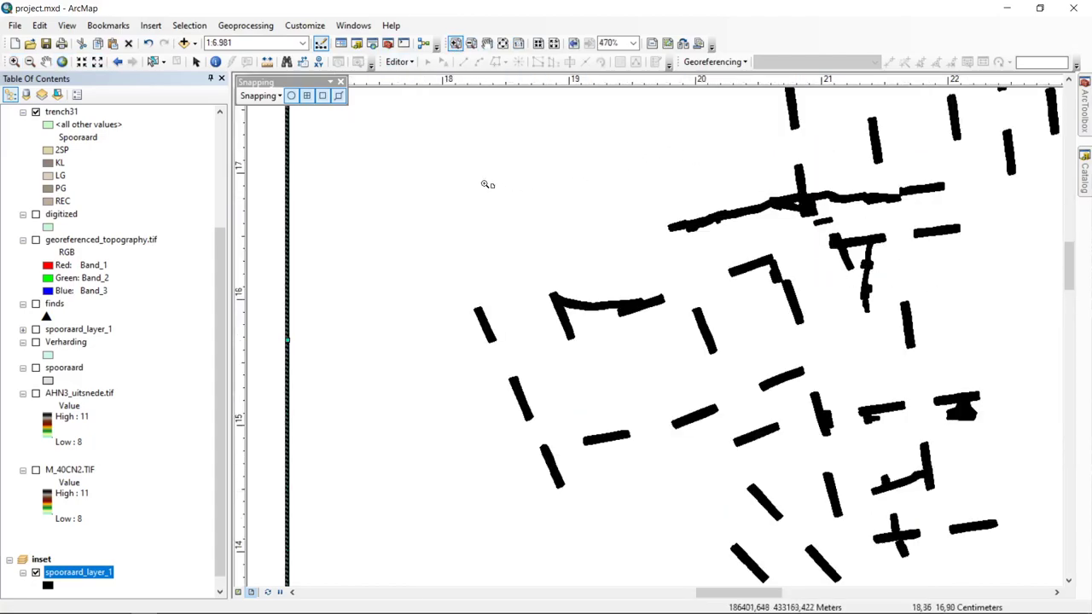
left_click(487, 43)
left_click_drag(955, 199, 644, 314)
left_click_drag(976, 163, 841, 227)
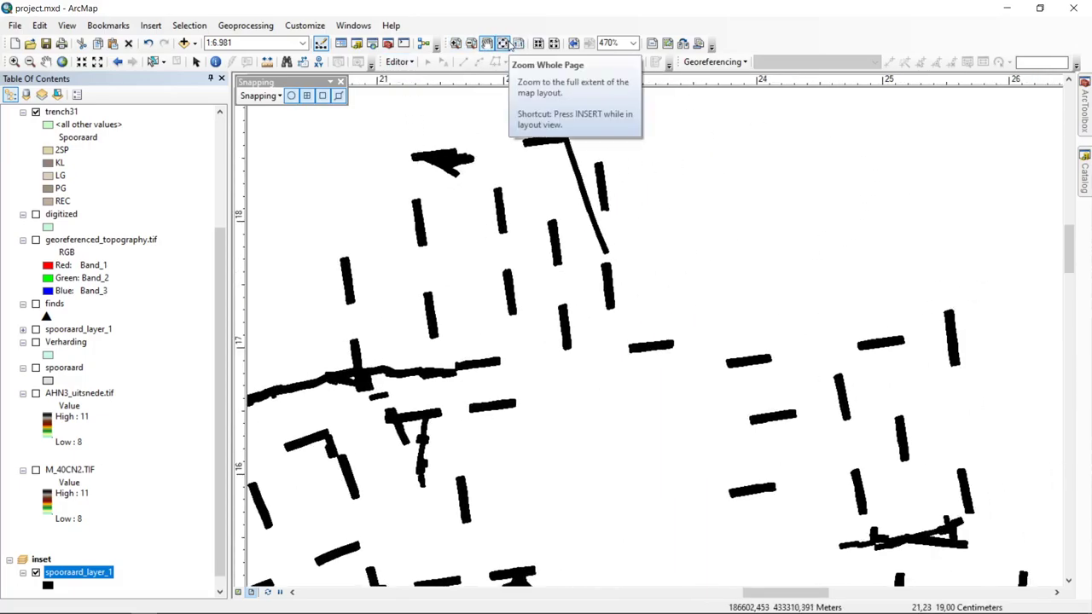
left_click(507, 44)
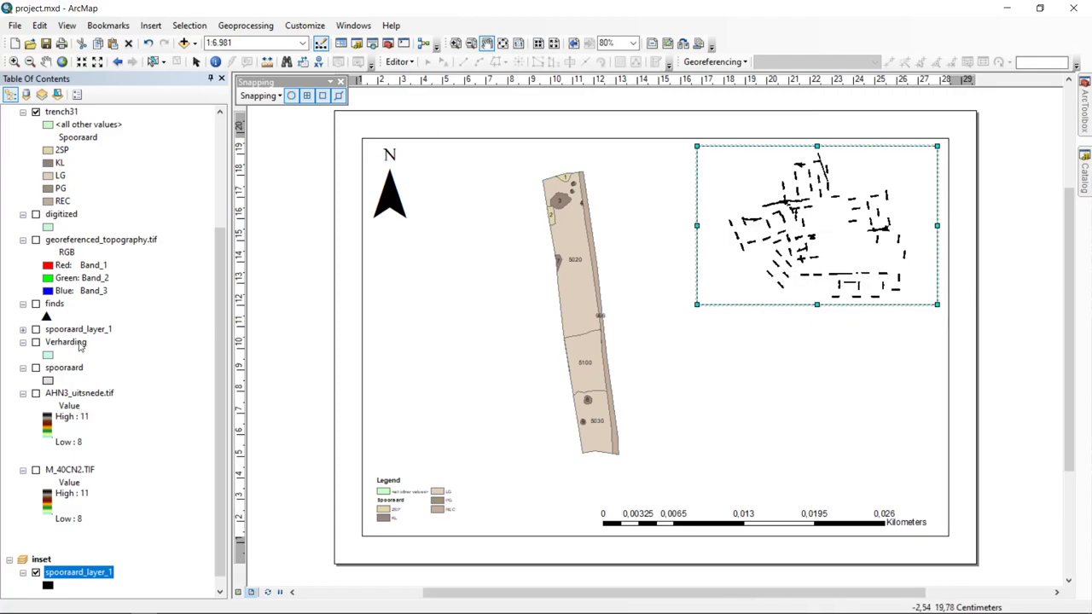
- Copy the Verharding layer into the inset data frame and turn it on
right_click(76, 341)
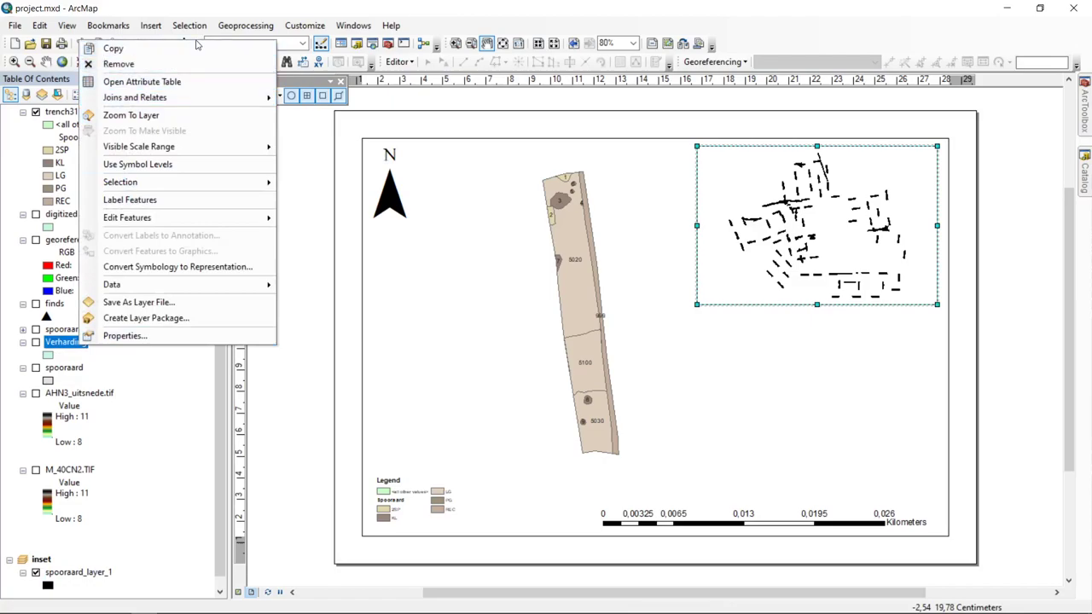
left_click(201, 48)
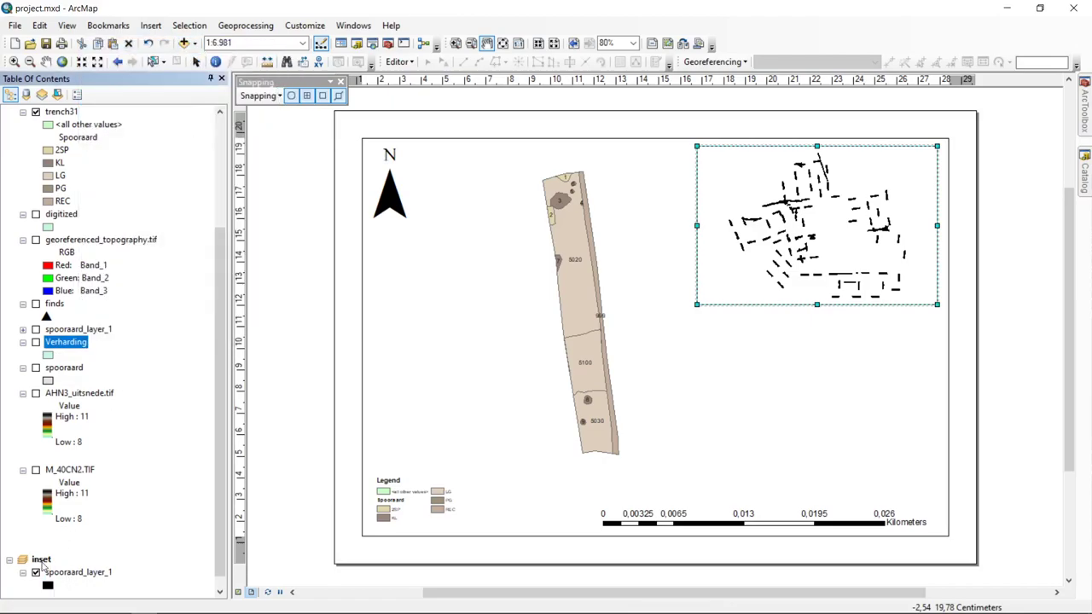
right_click(41, 566)
left_click(125, 314)
scroll(144, 393, "down", 4)
left_click(35, 535)
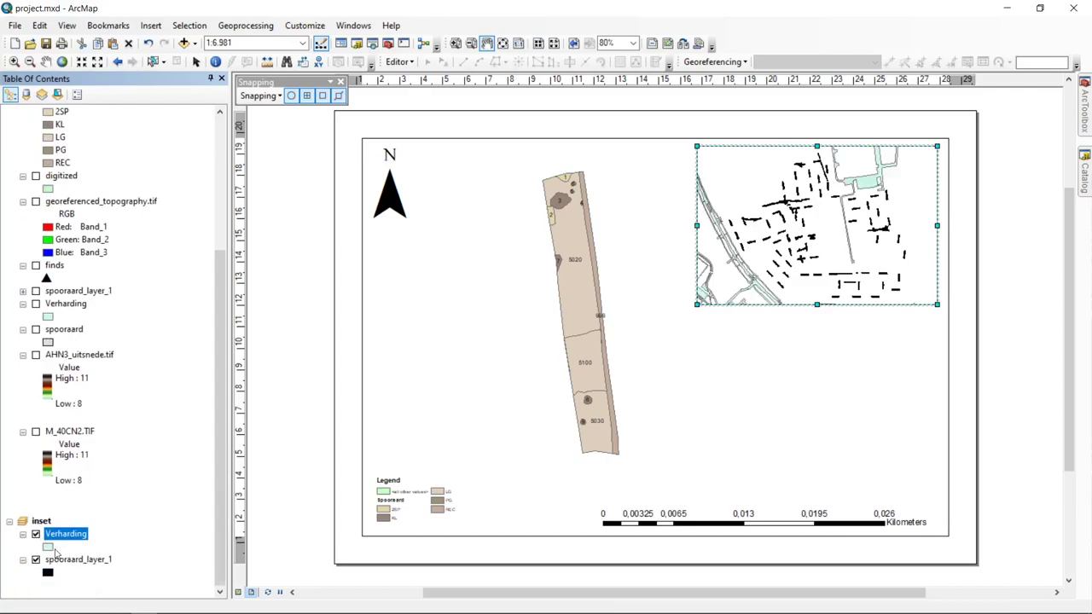
- Set the fill color of the inset's Verharding layer to medium gray
left_click(48, 547)
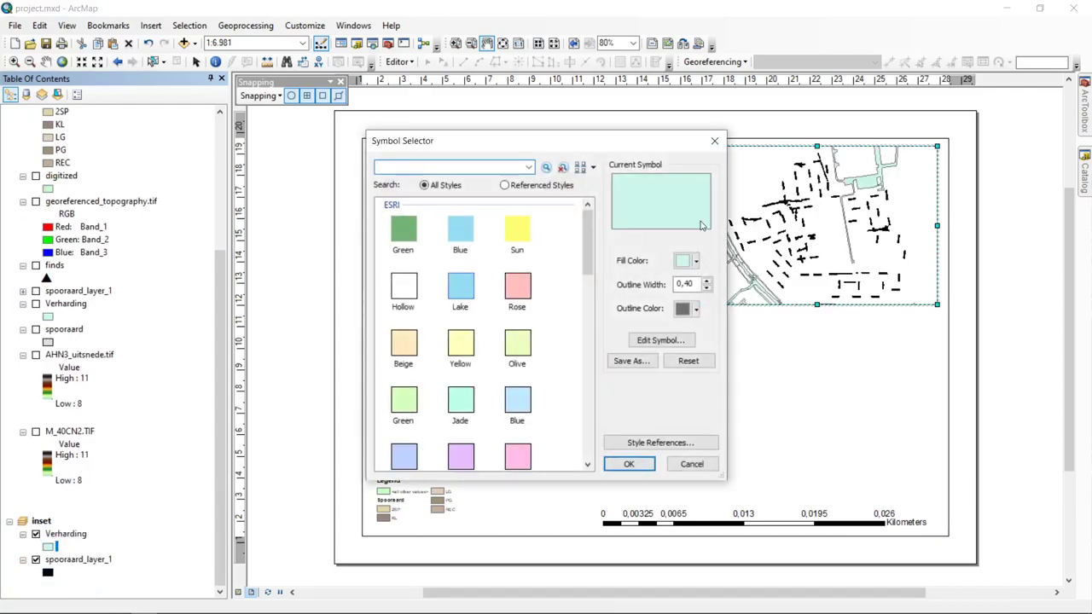
left_click(683, 261)
left_click(555, 372)
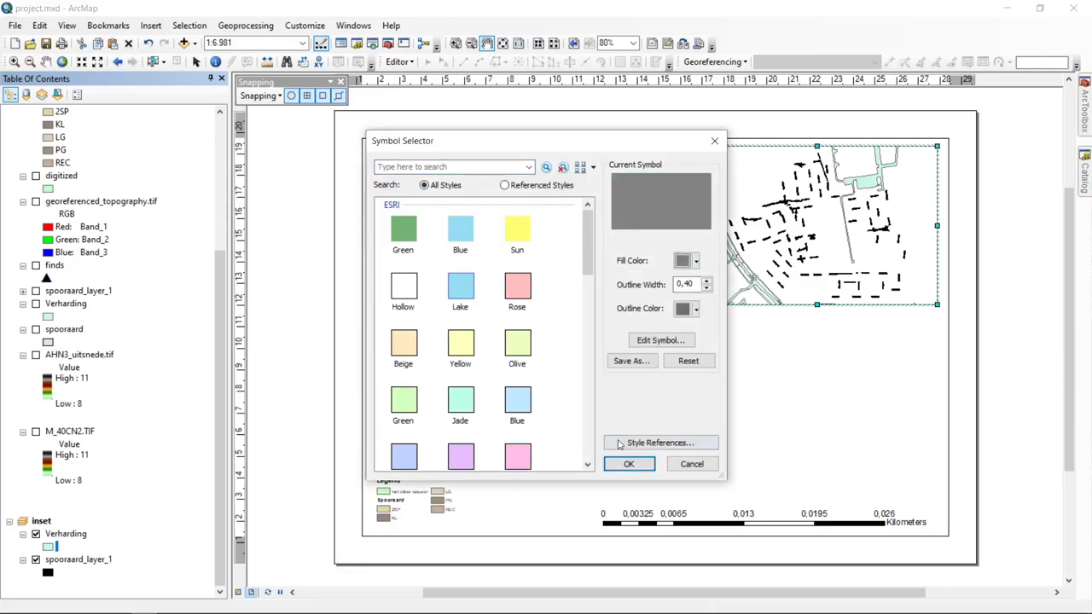
left_click(628, 464)
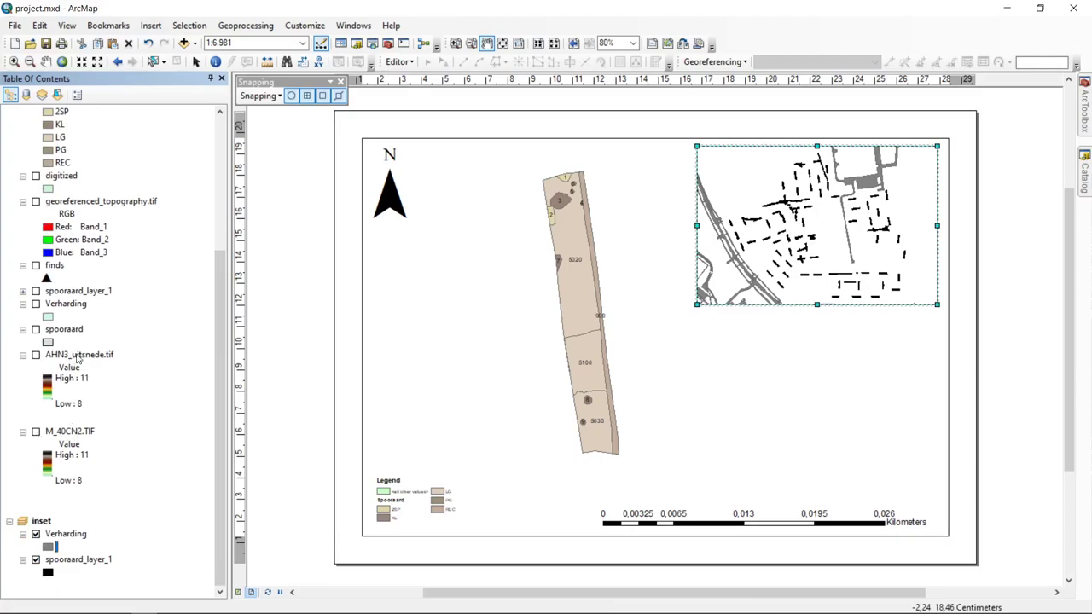
- Copy the M_40CN2.TIF raster into the inset data frame and turn it on
right_click(77, 429)
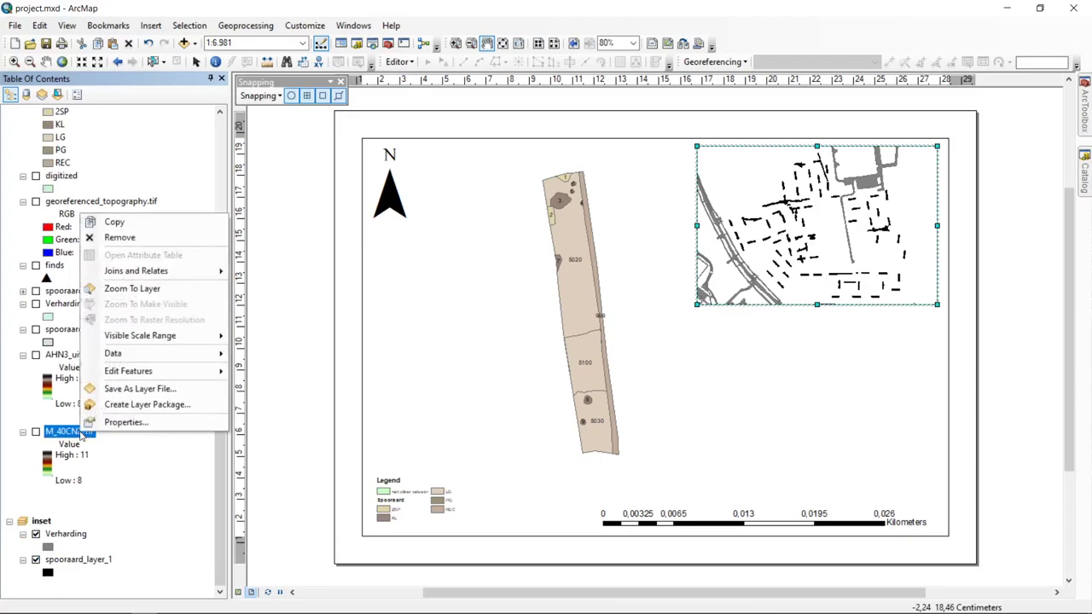
left_click(169, 232)
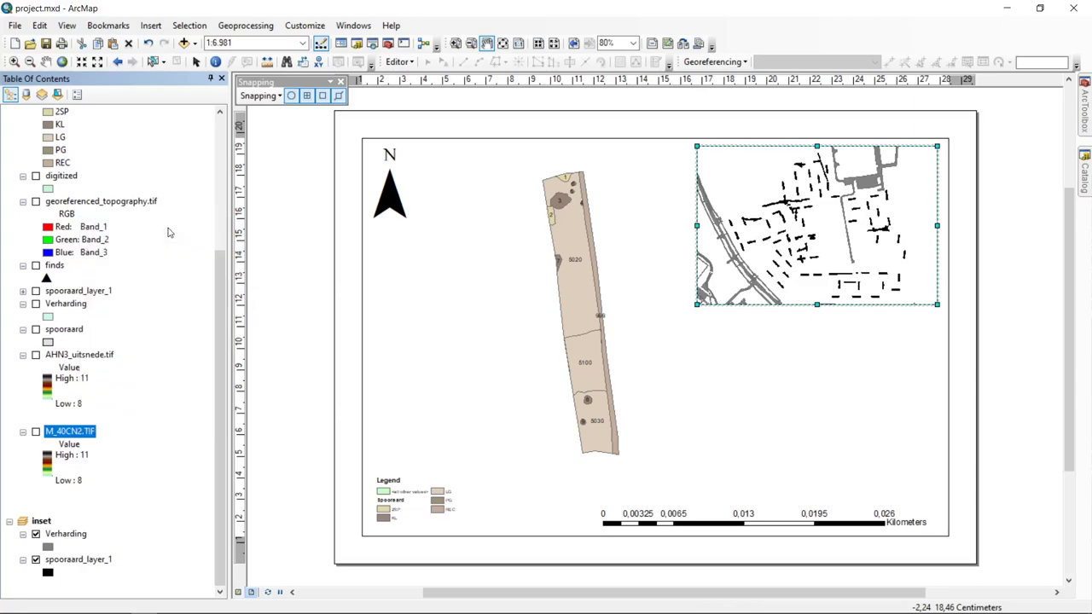
right_click(41, 522)
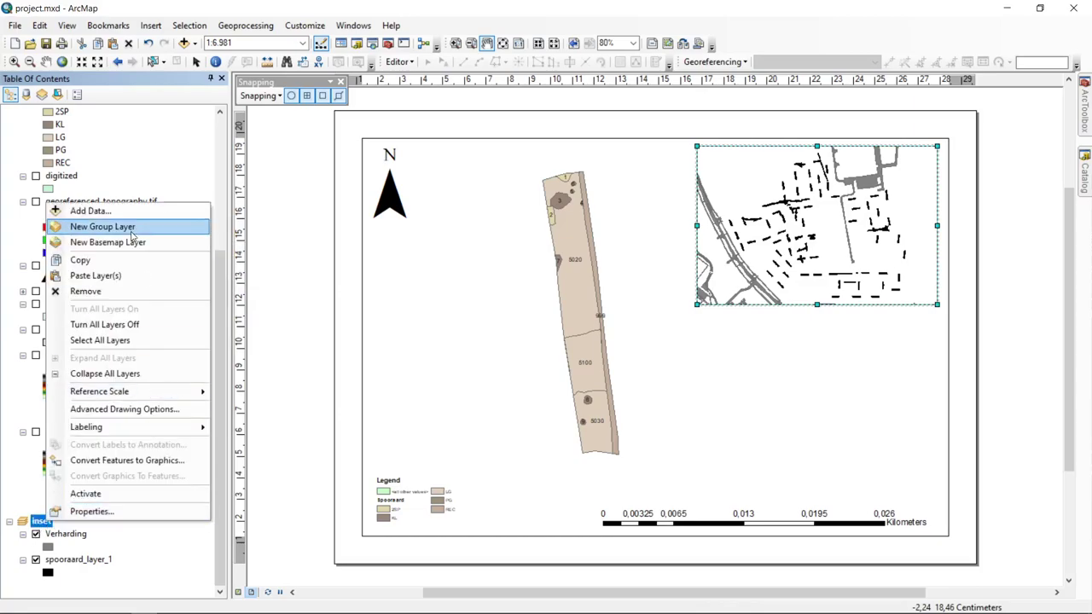
left_click(119, 277)
left_click(36, 585)
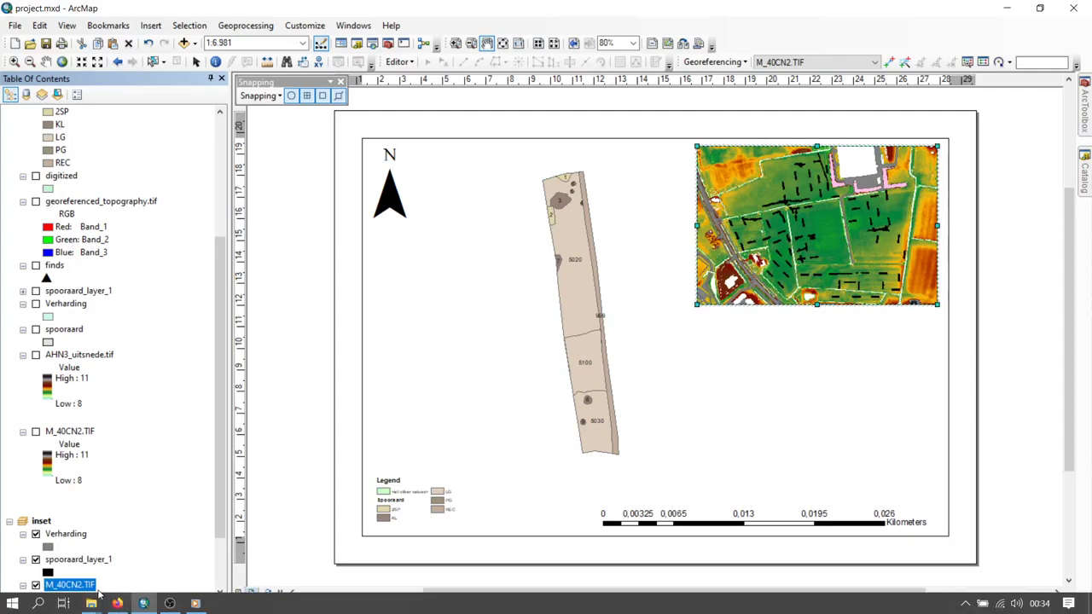
- Change the stretched color ramp of the inset's M_40CN2.TIF raster to black-to-white grayscale
right_click(77, 585)
left_click(122, 571)
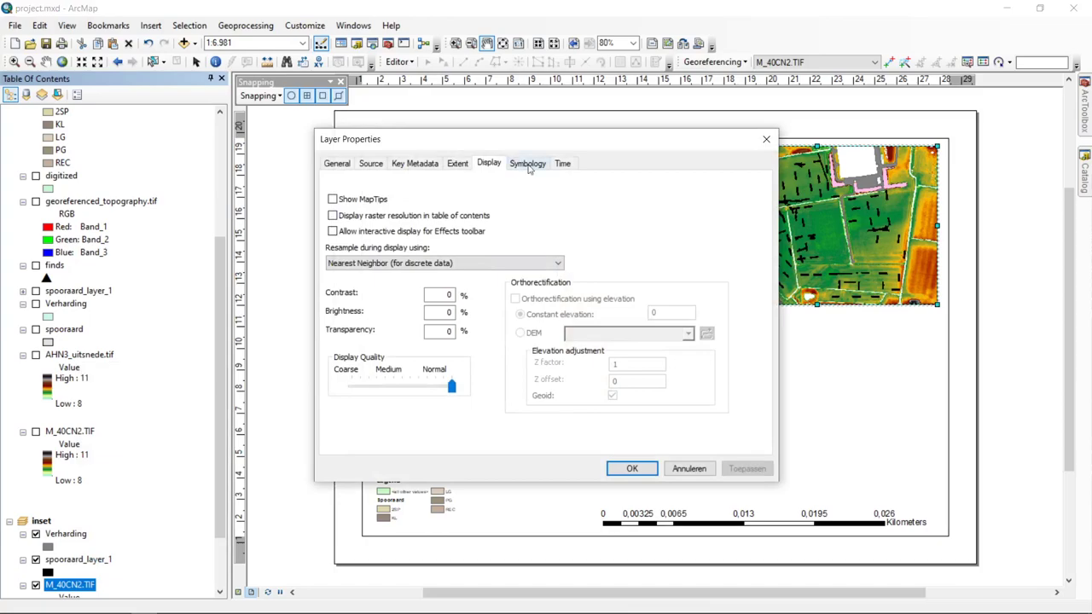
left_click(527, 164)
left_click(594, 300)
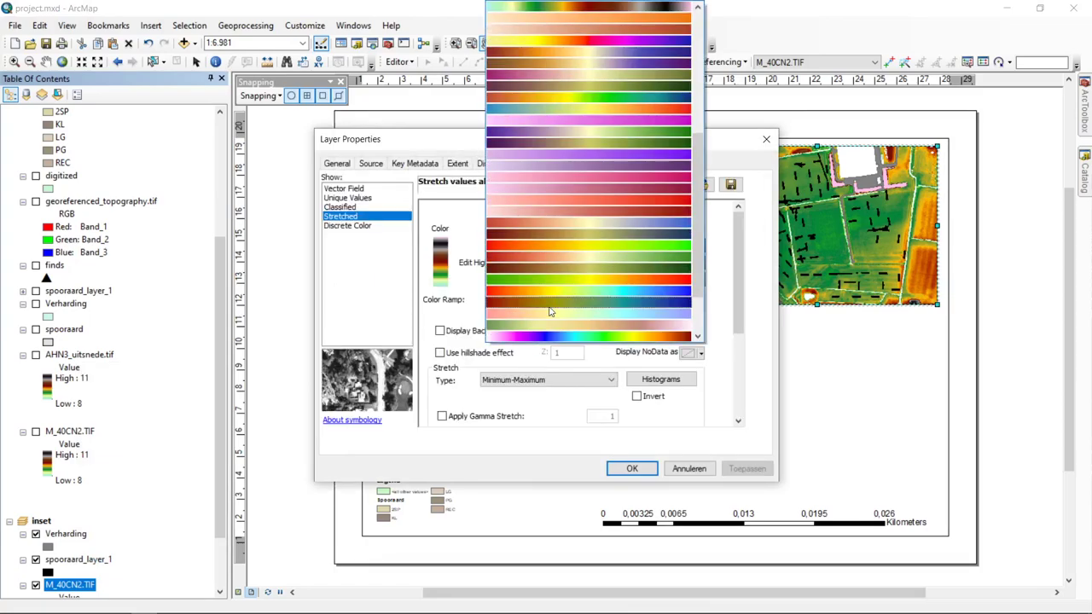
scroll(609, 149, "up", 5)
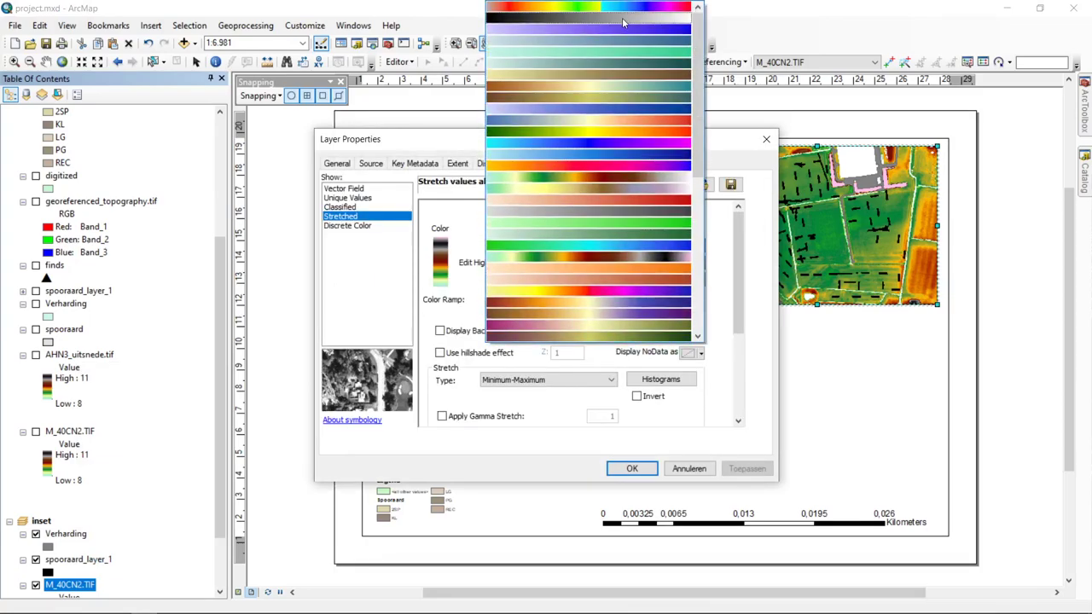
left_click(623, 23)
left_click(631, 468)
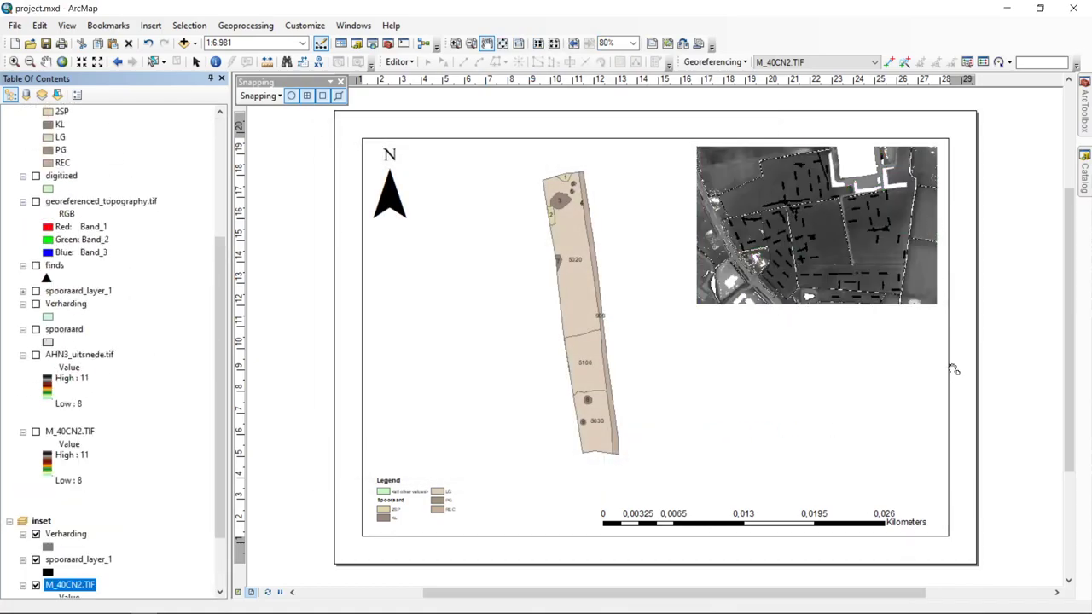
scroll(1004, 242, "right", 5)
scroll(1004, 241, "up", 2)
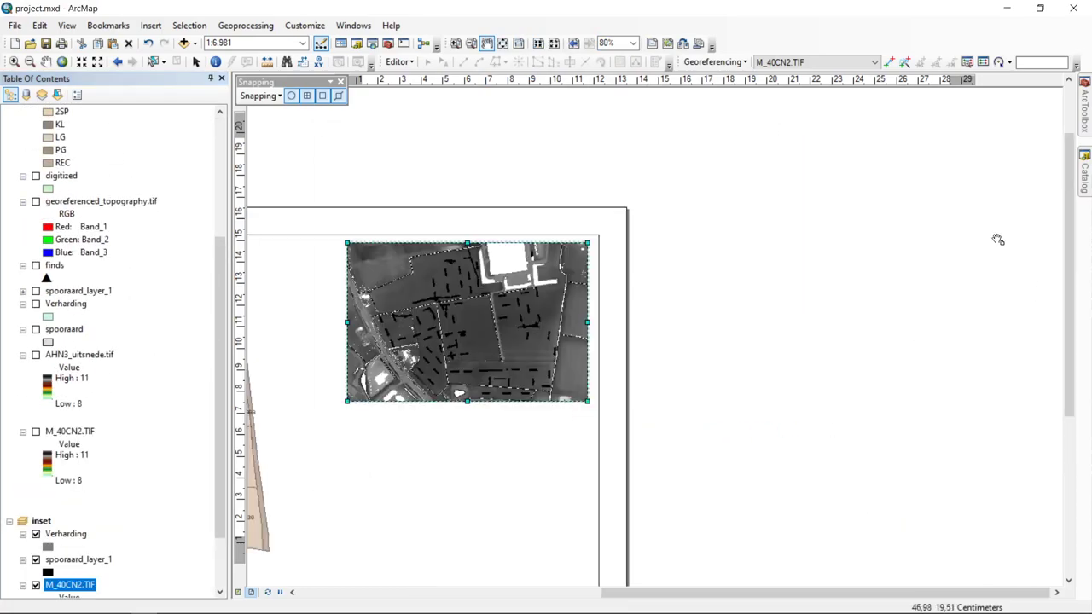
left_click(502, 43)
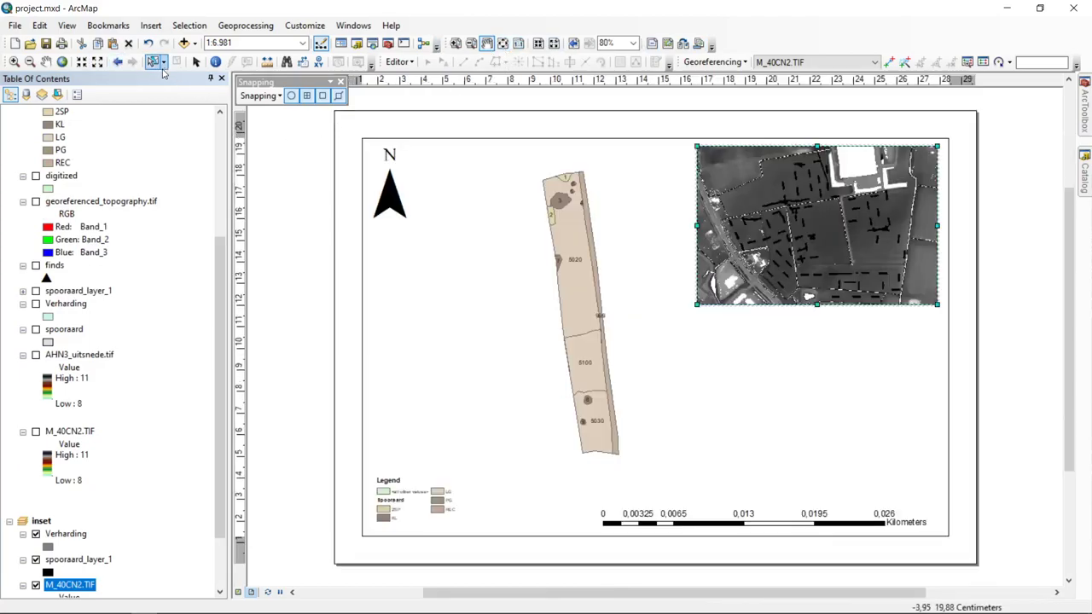
- Add an extent indicator for the Layers data frame in the inset data frame's properties
left_click(296, 175)
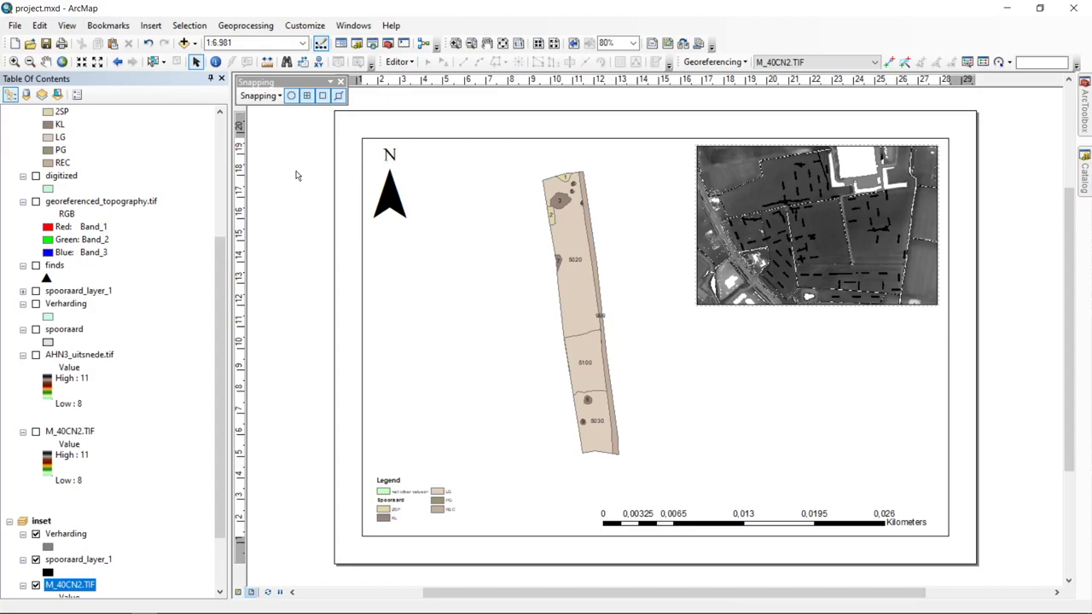
left_click(722, 224)
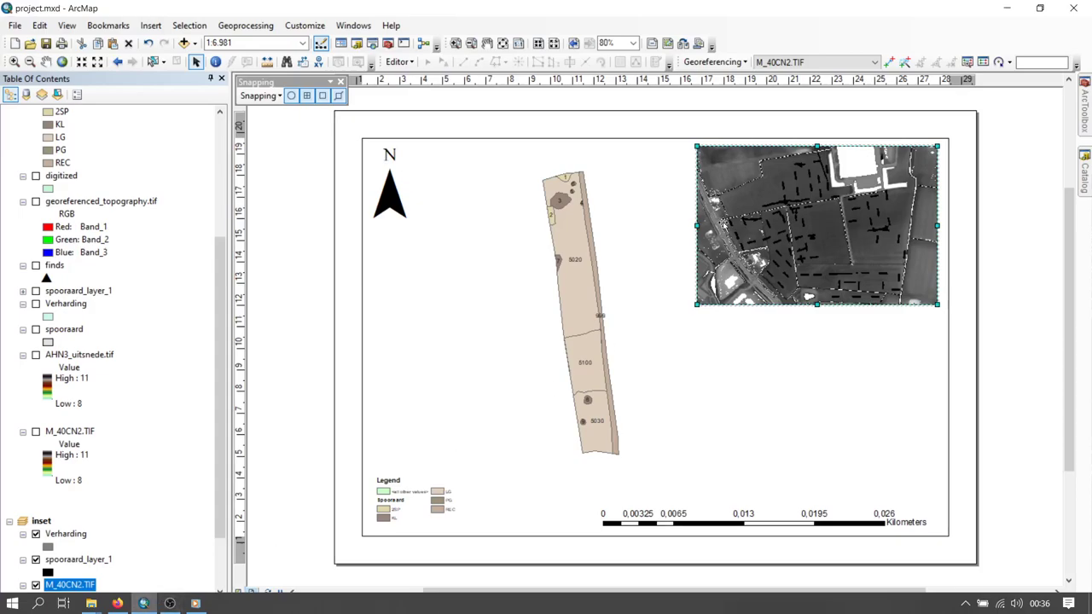
right_click(879, 306)
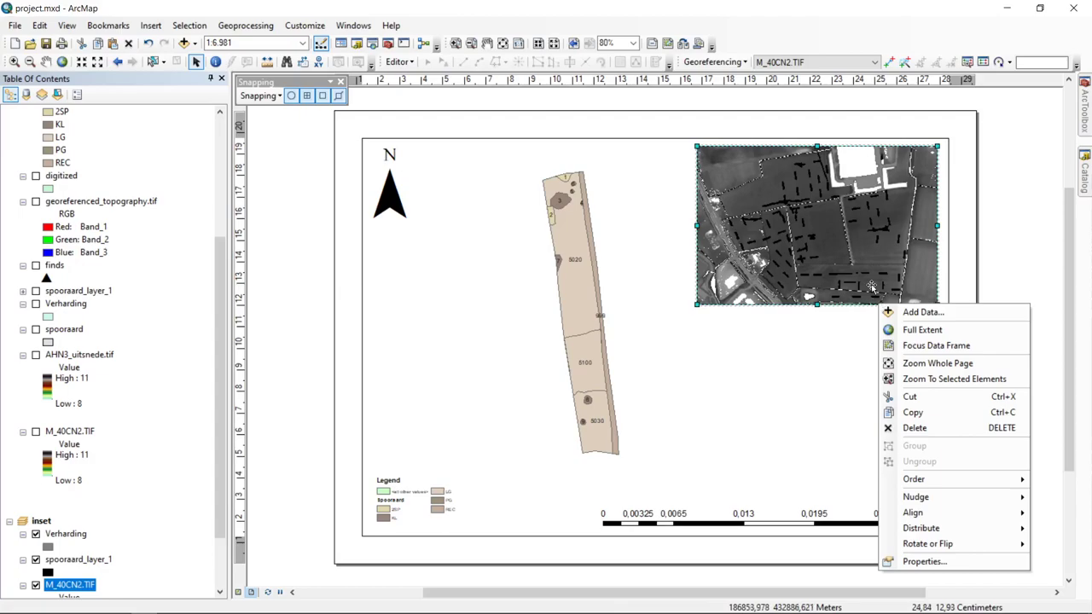
left_click(963, 559)
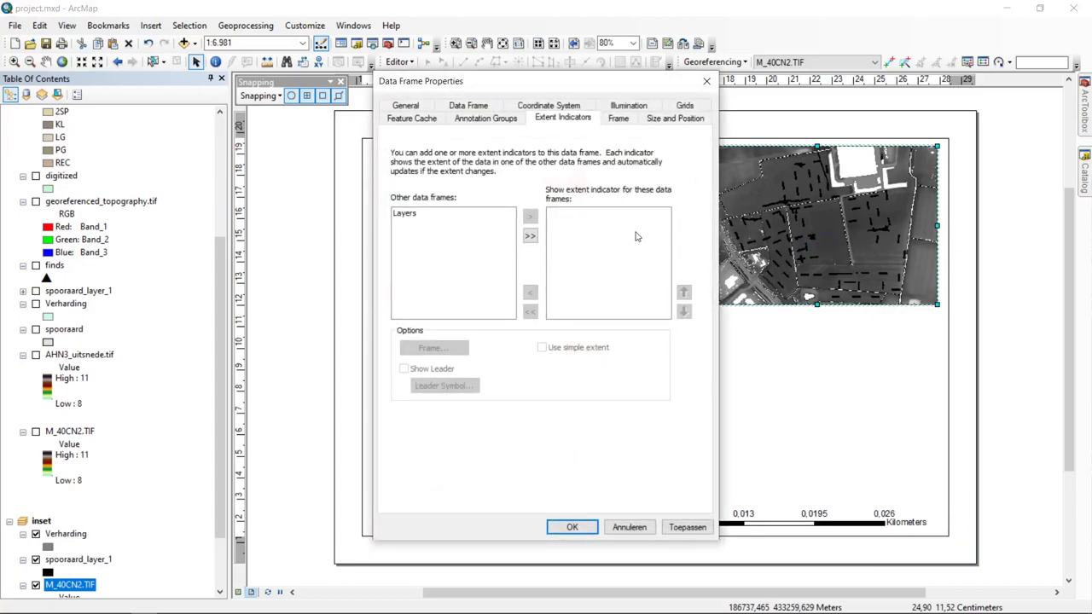
left_click(479, 106)
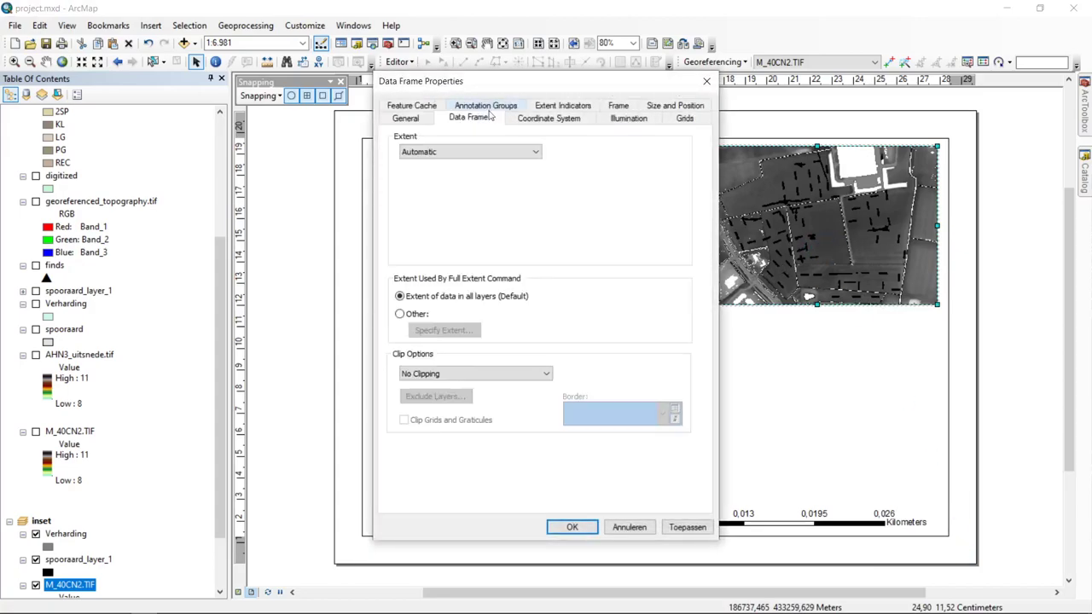
left_click(567, 107)
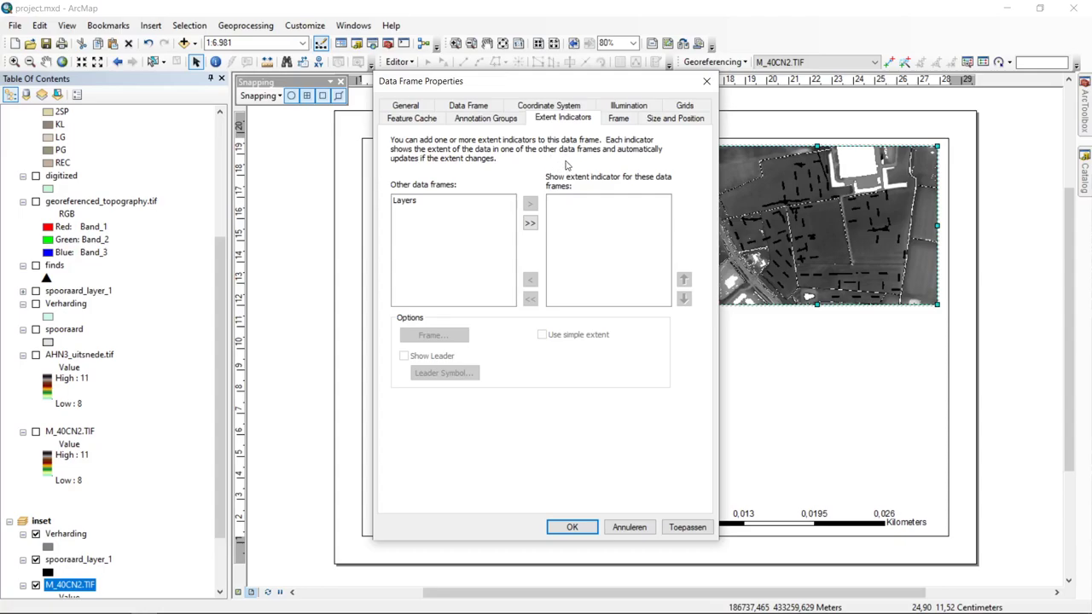
left_click(446, 202)
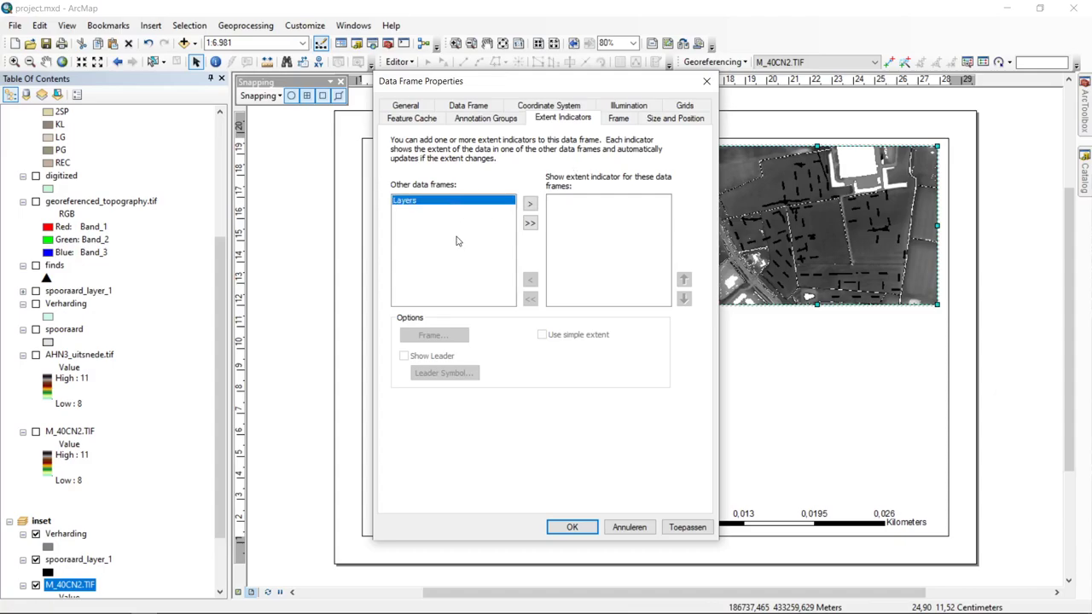
left_click(529, 204)
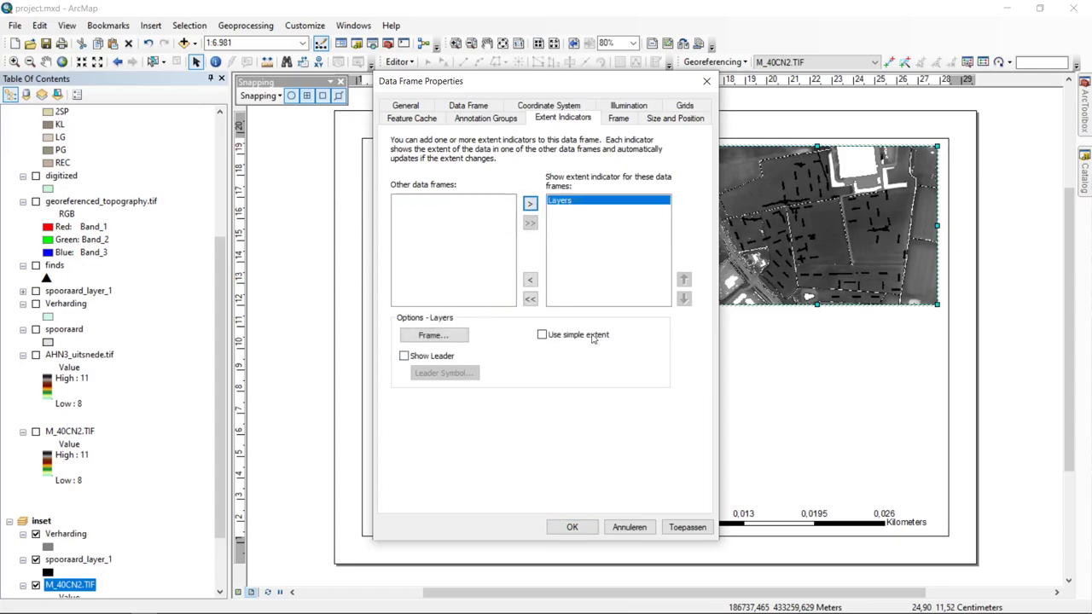
- Give the Layers extent indicator a red 1.0 Point border and apply the inset's data frame properties
left_click(434, 336)
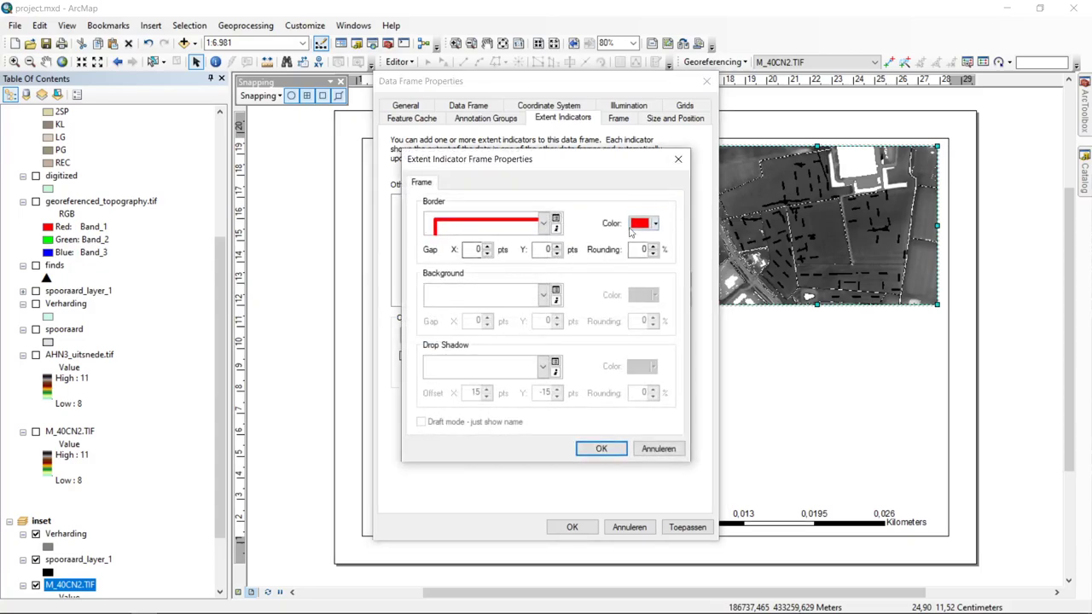
left_click(546, 223)
scroll(539, 226, "up", 2)
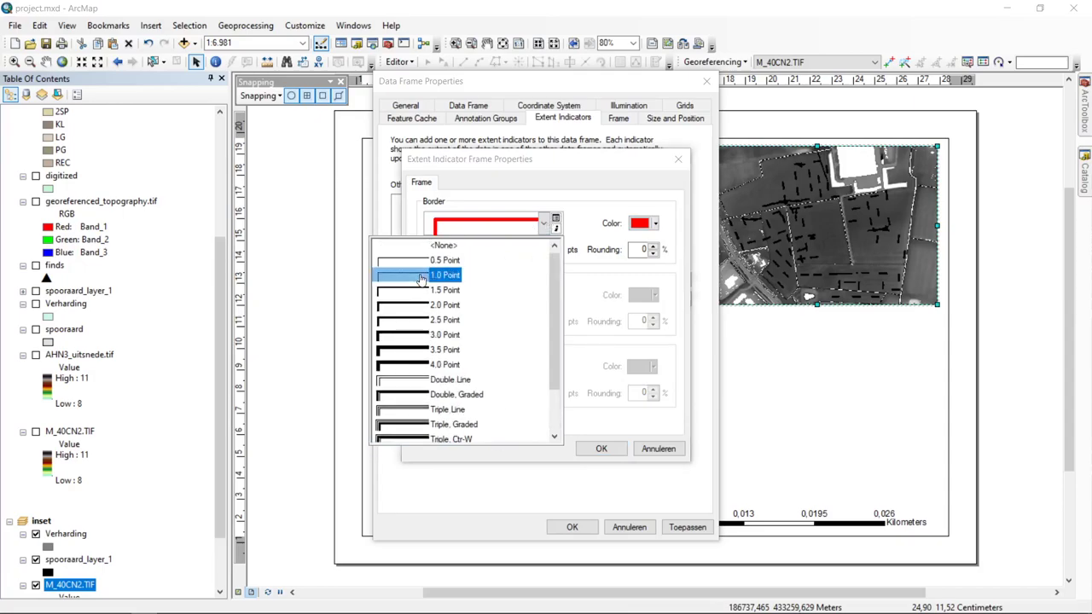
left_click(420, 274)
left_click(644, 224)
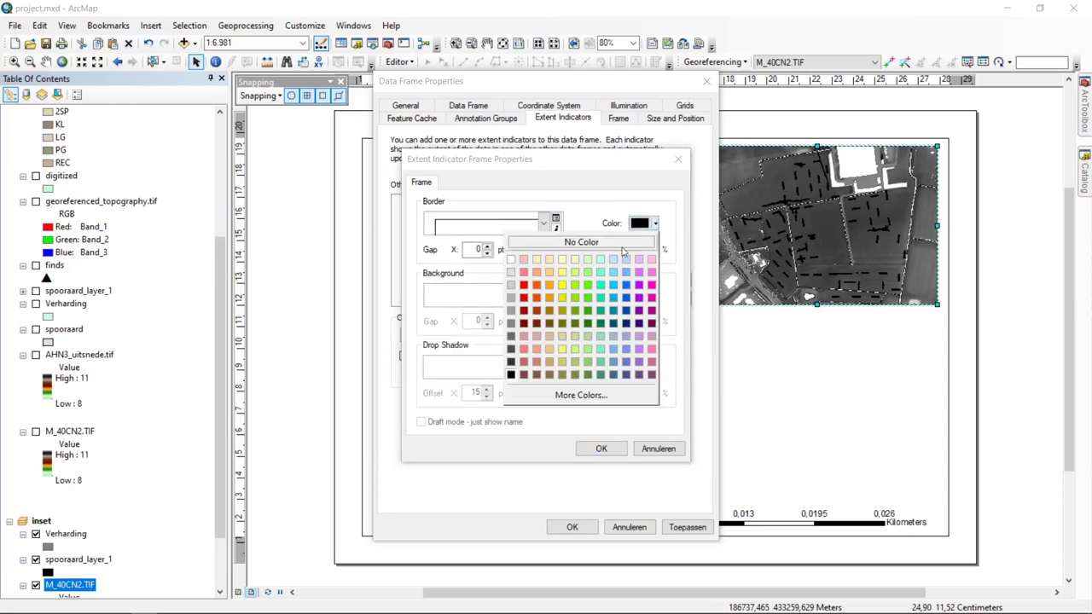
left_click(522, 296)
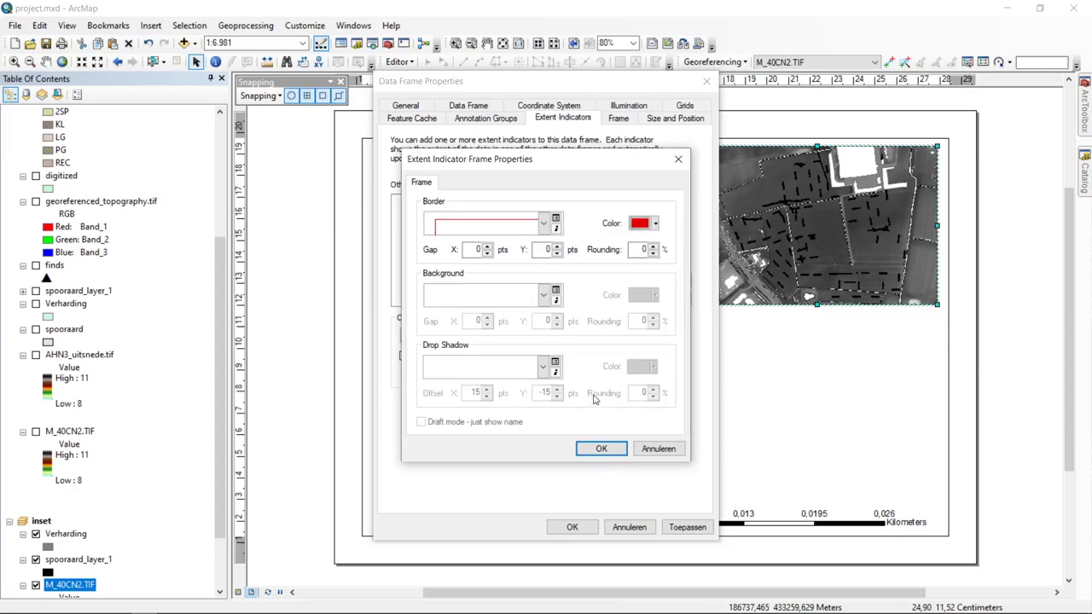
left_click(601, 450)
left_click(687, 527)
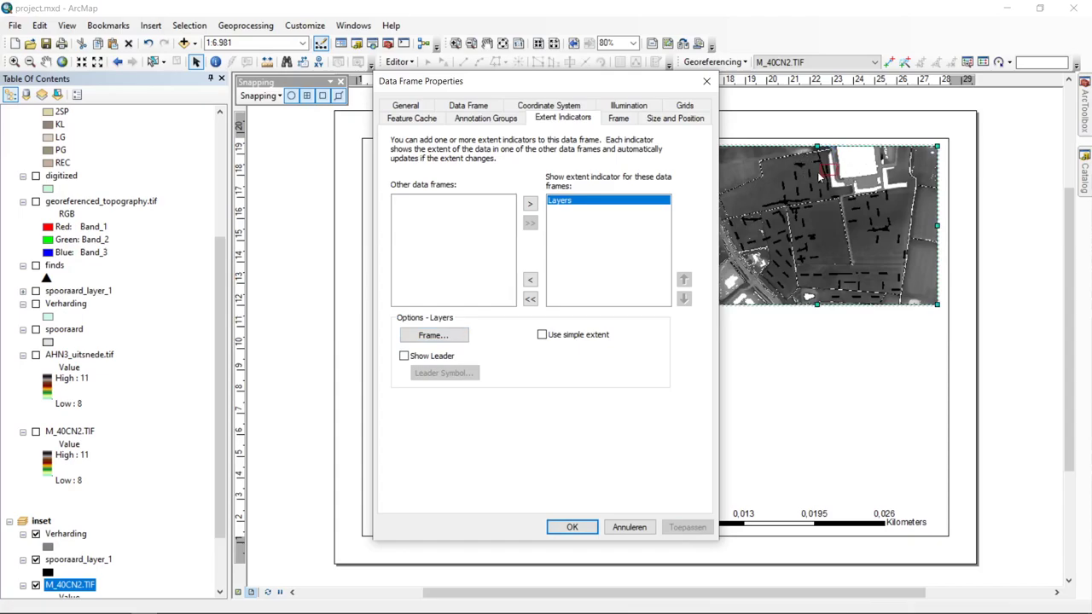
left_click(586, 528)
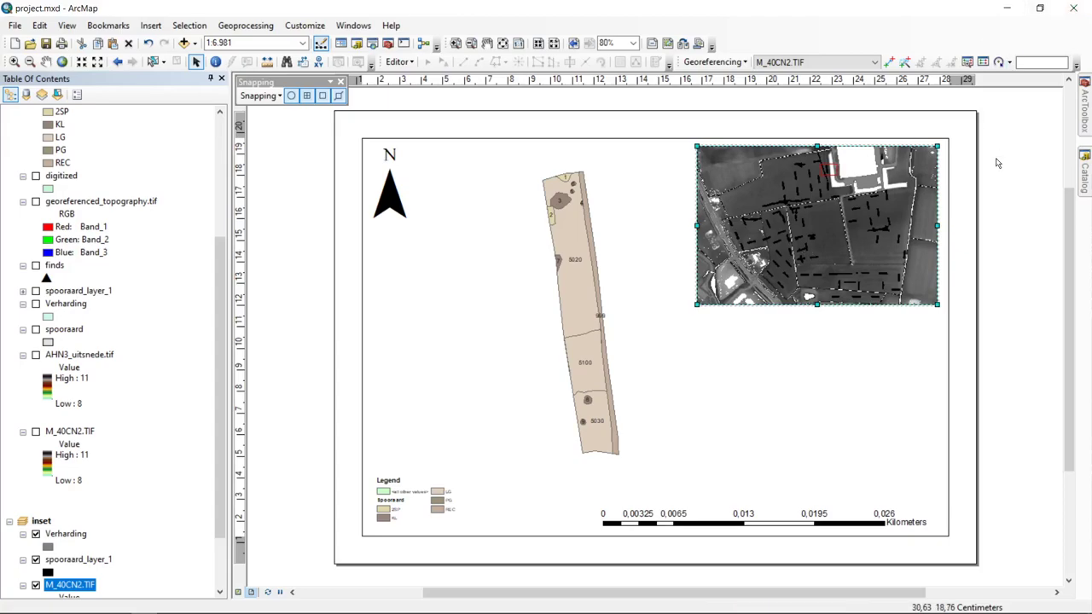
- Activate the main data frame and enlarge the trench on the layout to a map scale of 1:161
left_click(962, 126)
left_click(648, 359)
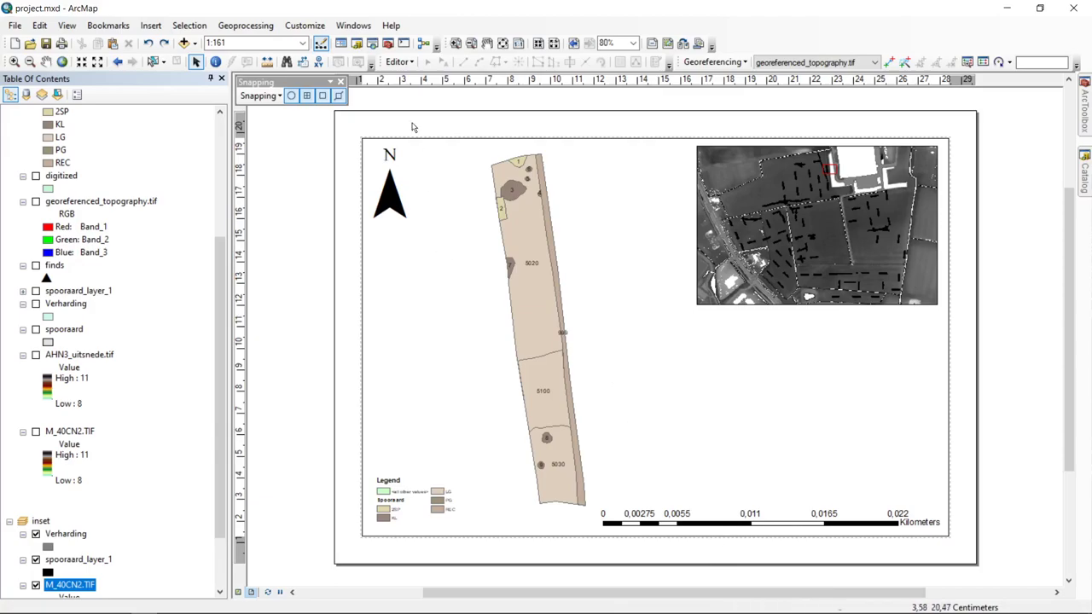
- Browse the available north arrow styles for the layout's north arrow
double_click(395, 196)
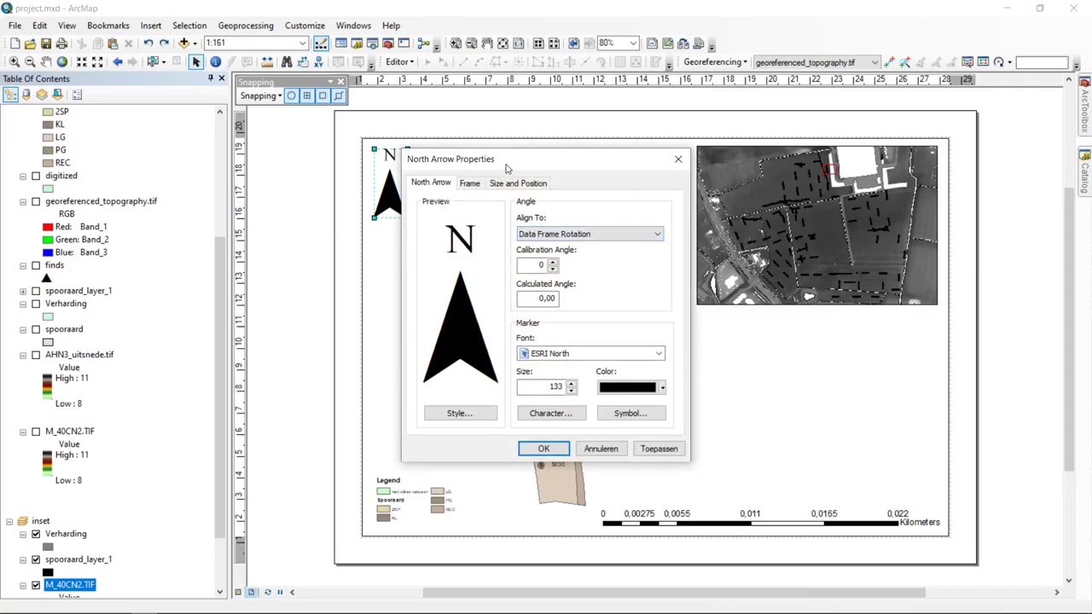
left_click(460, 411)
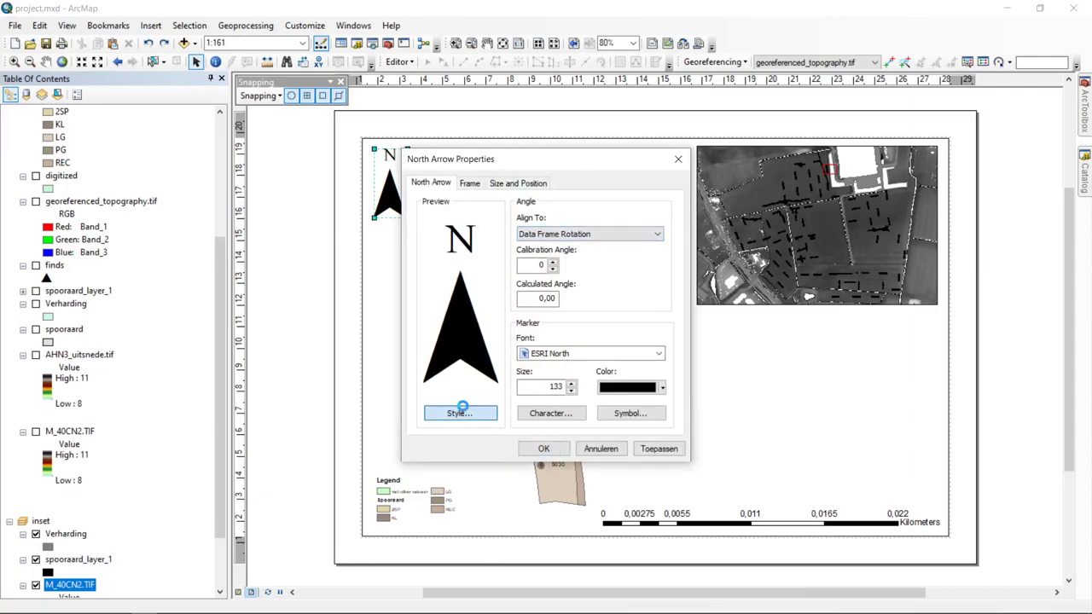
left_click_drag(625, 223, 639, 412)
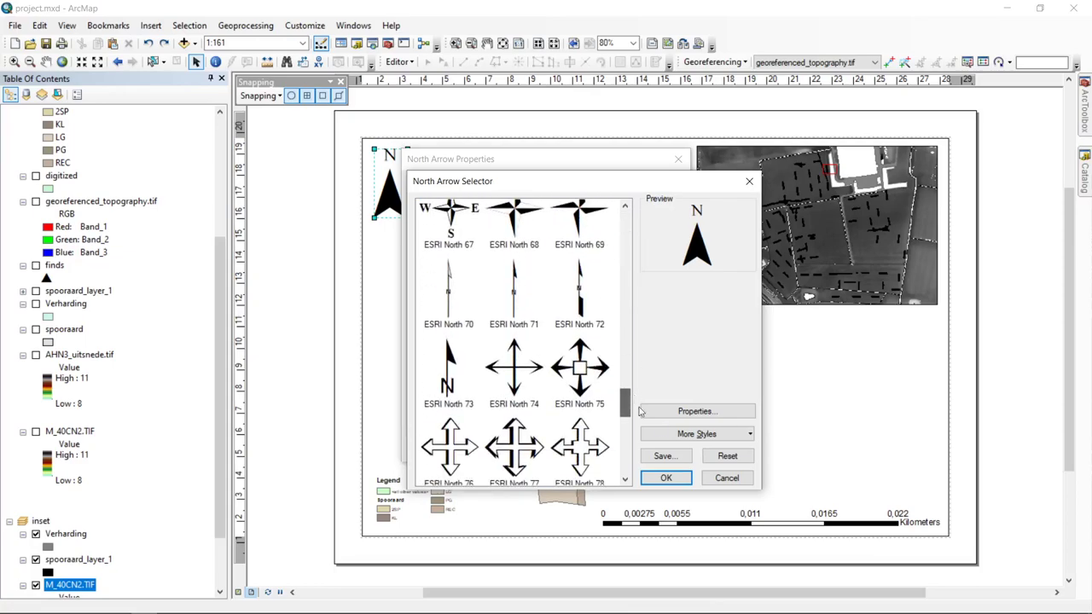
left_click(741, 479)
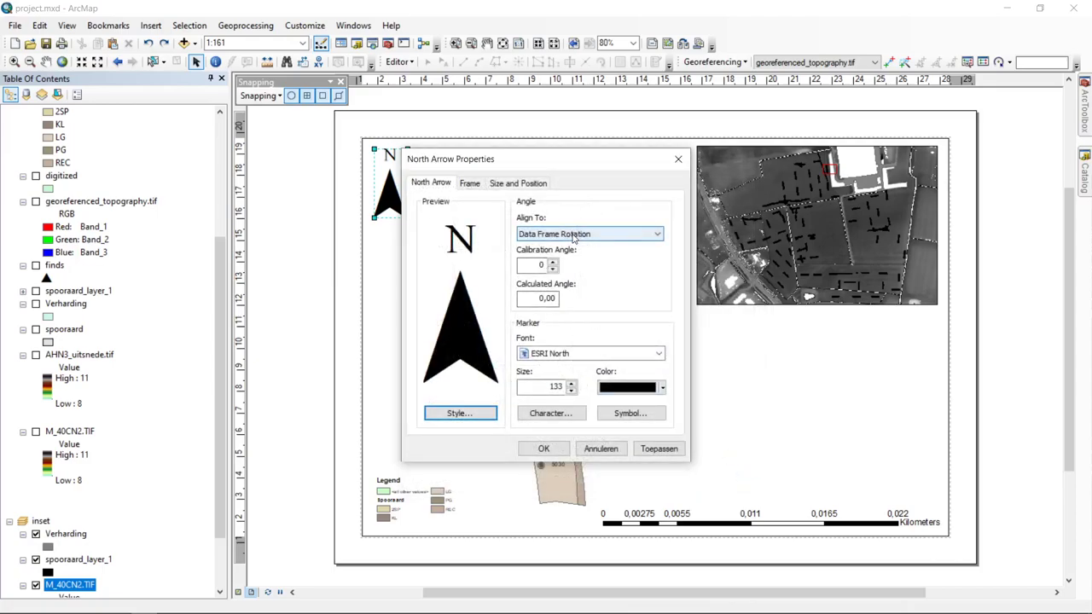
- Examine the north arrow's symbol options, including the style references, character marker and mask settings
left_click(626, 414)
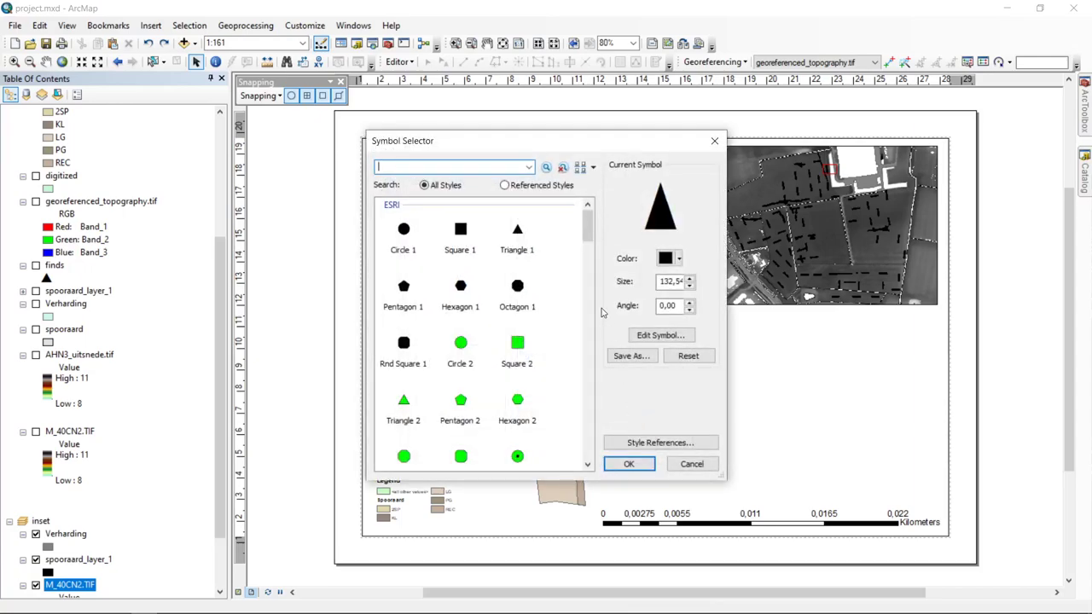
mouse_move(588, 224)
left_mouse_down()
mouse_move(592, 419)
mouse_move(587, 214)
left_mouse_up()
left_click(674, 444)
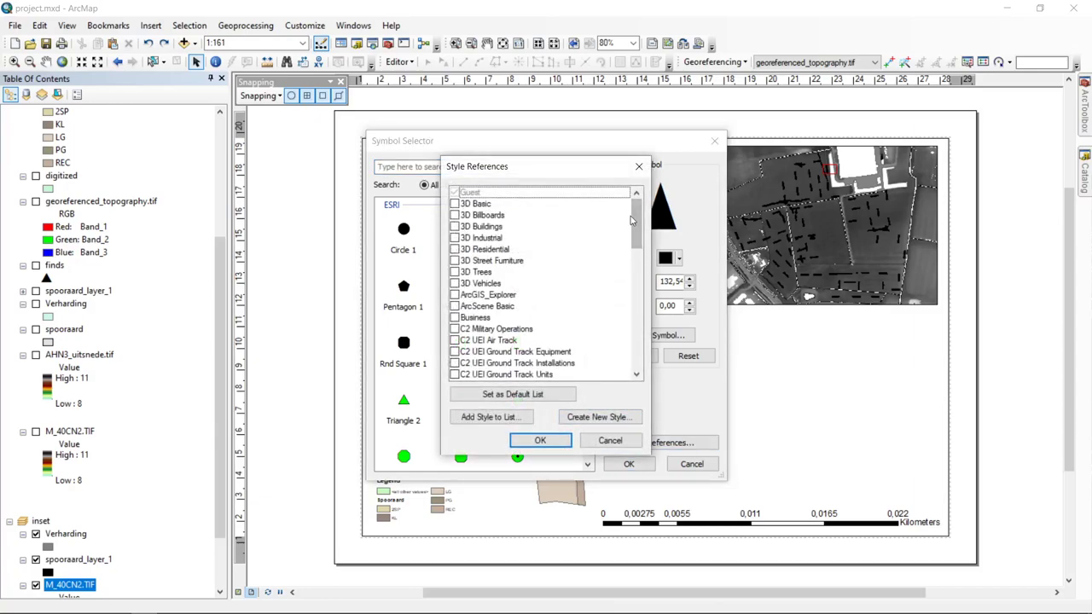
left_click(636, 441)
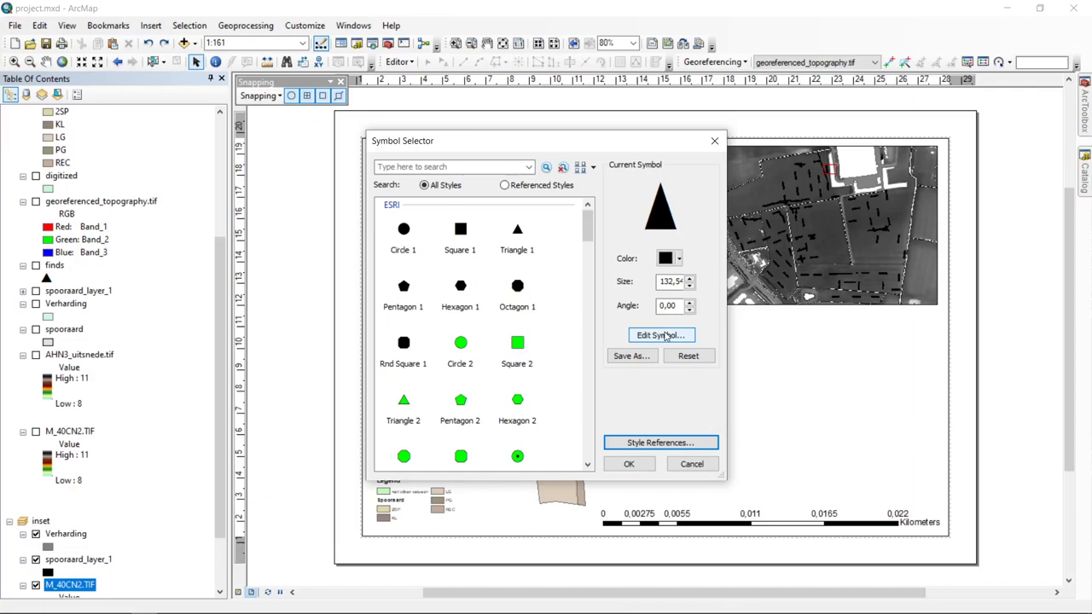
left_click(662, 335)
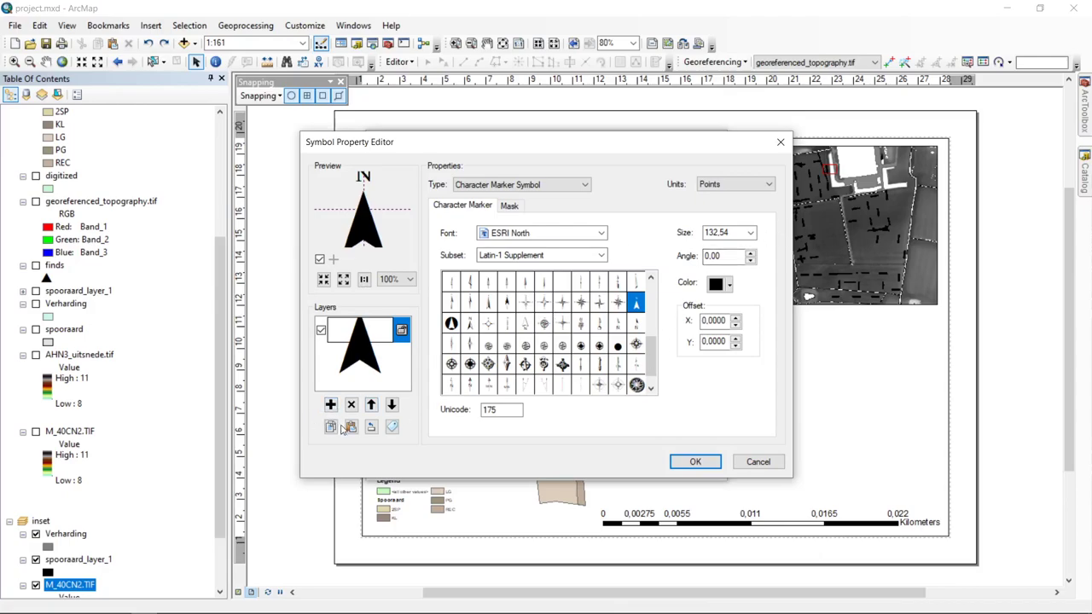
left_click_drag(651, 361, 665, 409)
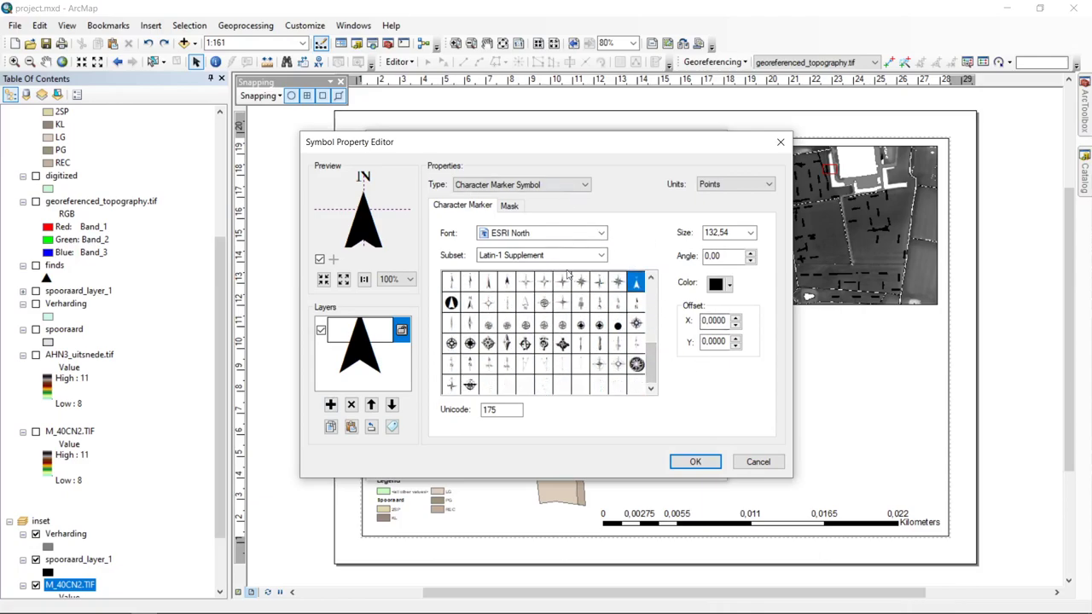
left_click(509, 206)
left_click(465, 205)
left_click(753, 463)
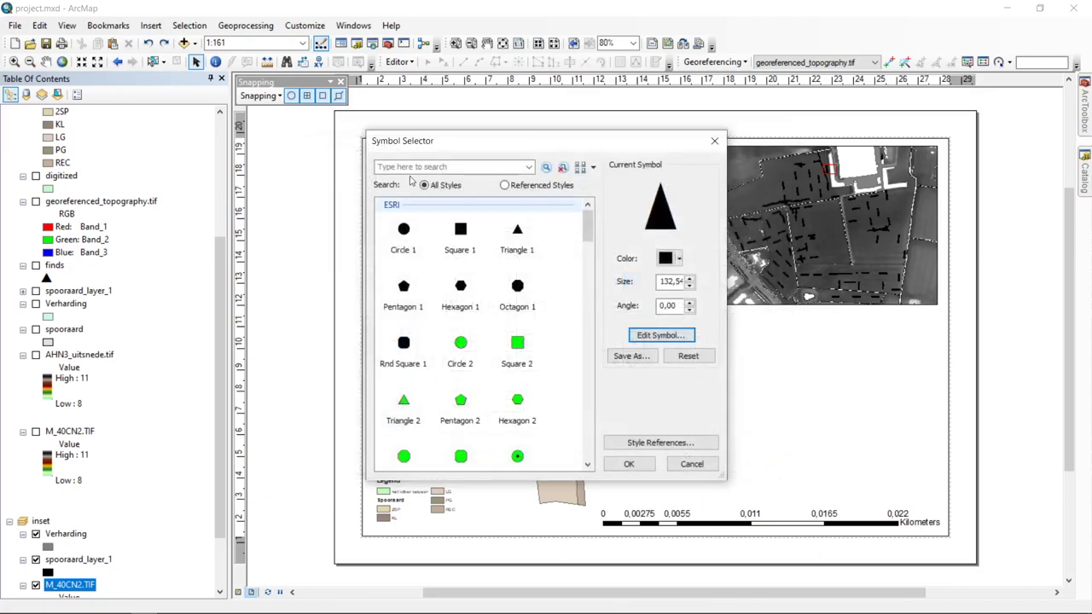
left_click(692, 464)
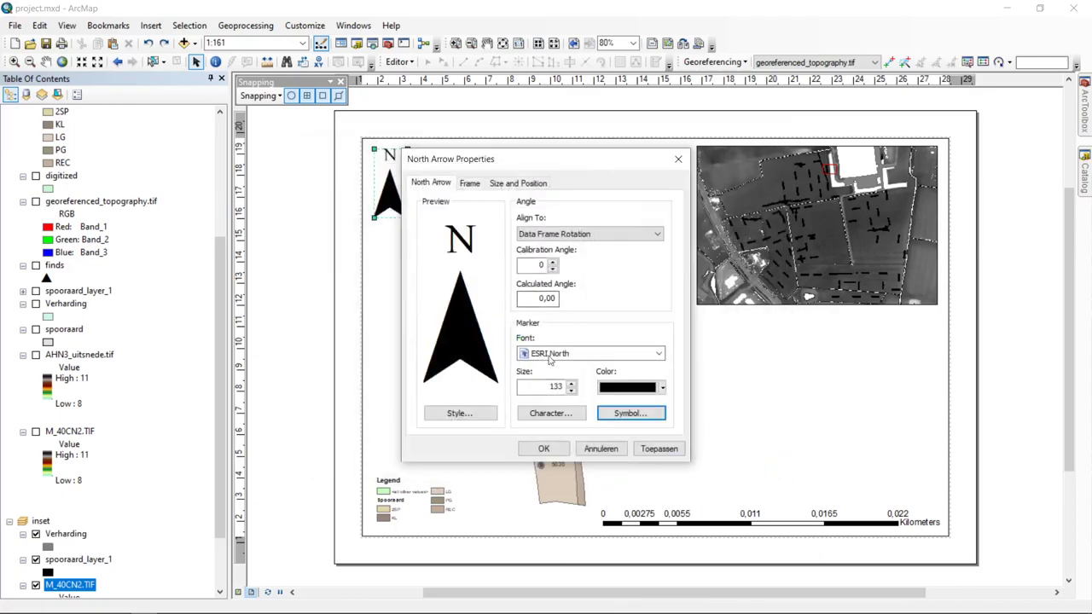
left_click(611, 449)
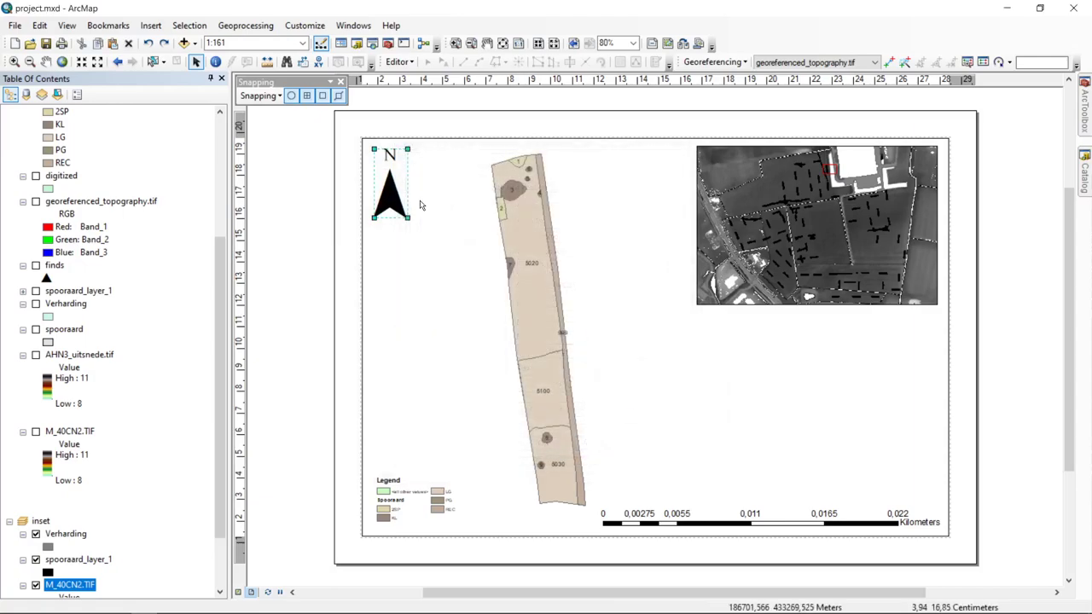
- Shrink the north arrow slightly on the layout and deselect it
left_click_drag(408, 217, 404, 210)
left_click(328, 212)
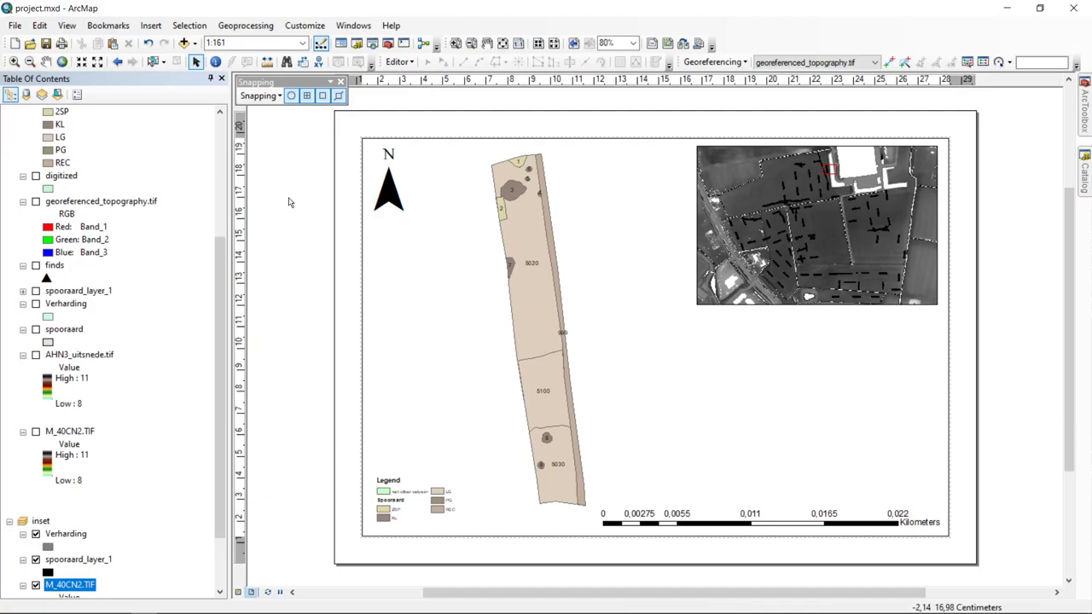
- Measure the length of the trench along its eastern edge
left_click(731, 517)
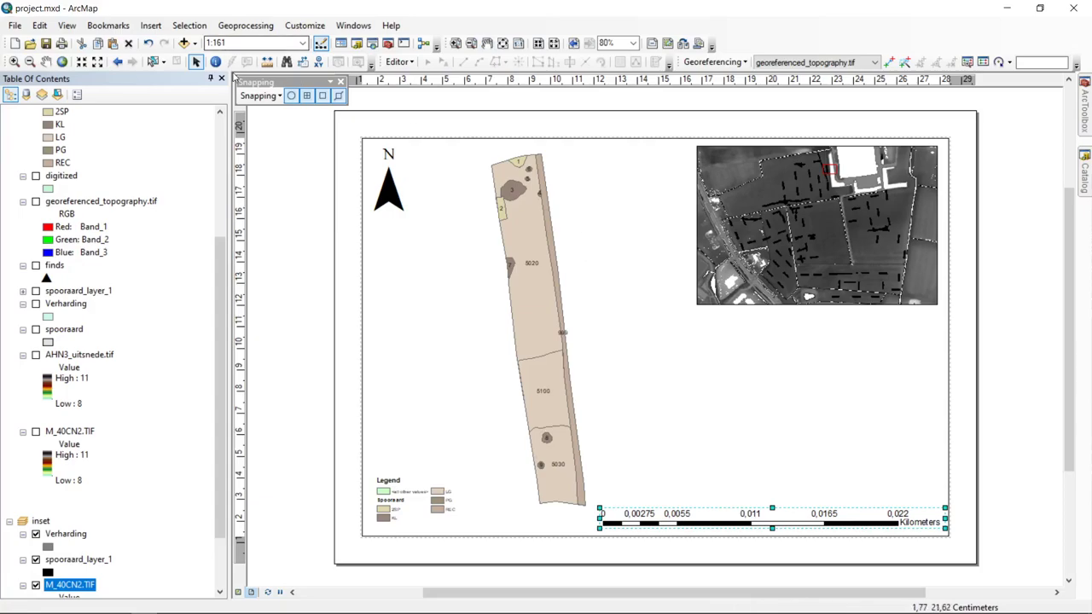
left_click(267, 62)
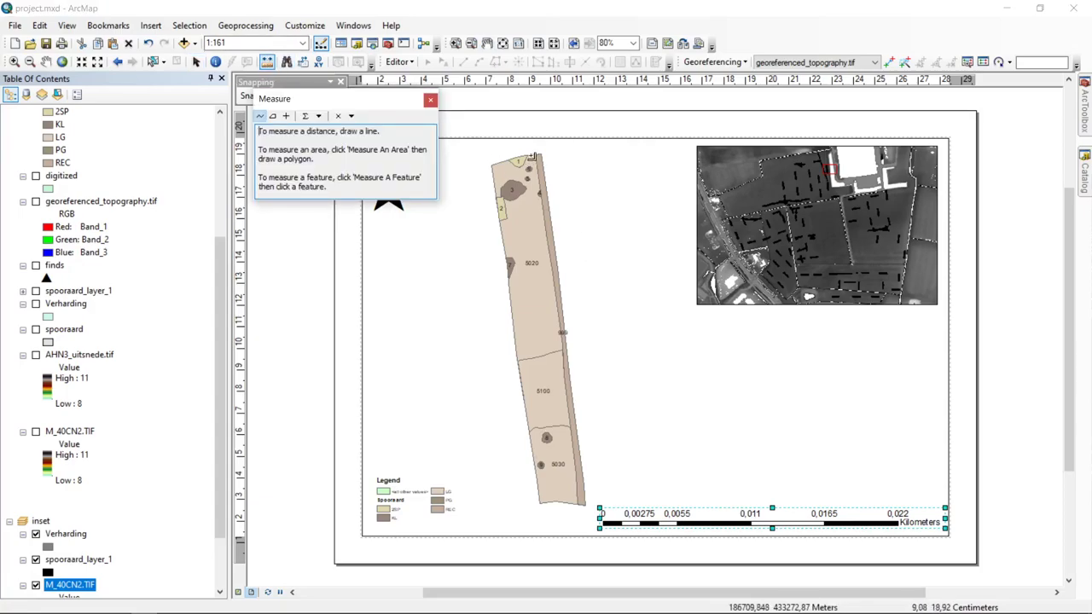
left_click(545, 223)
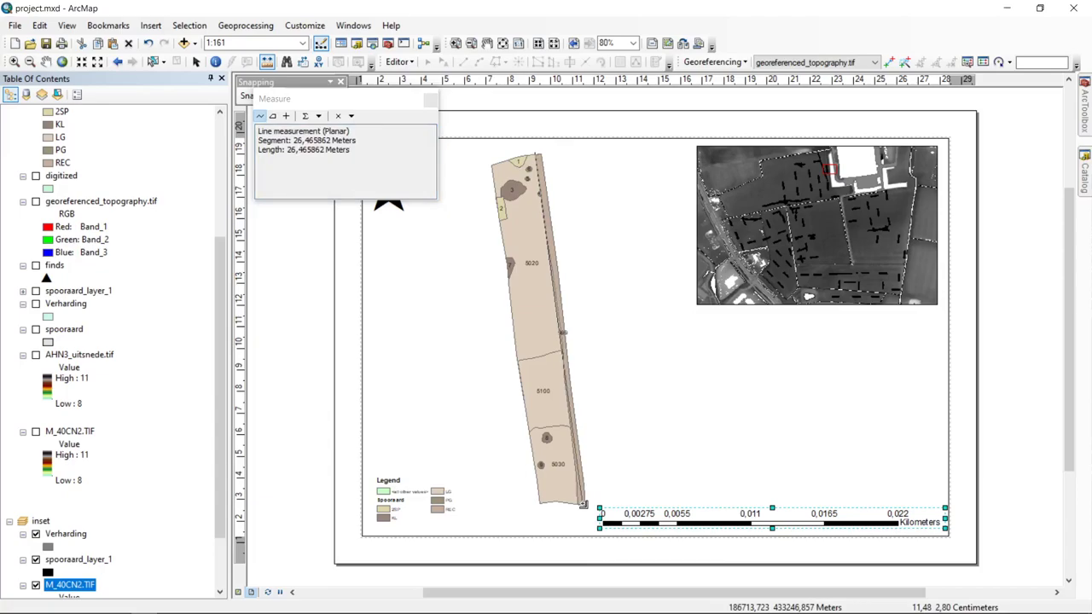
left_click(431, 100)
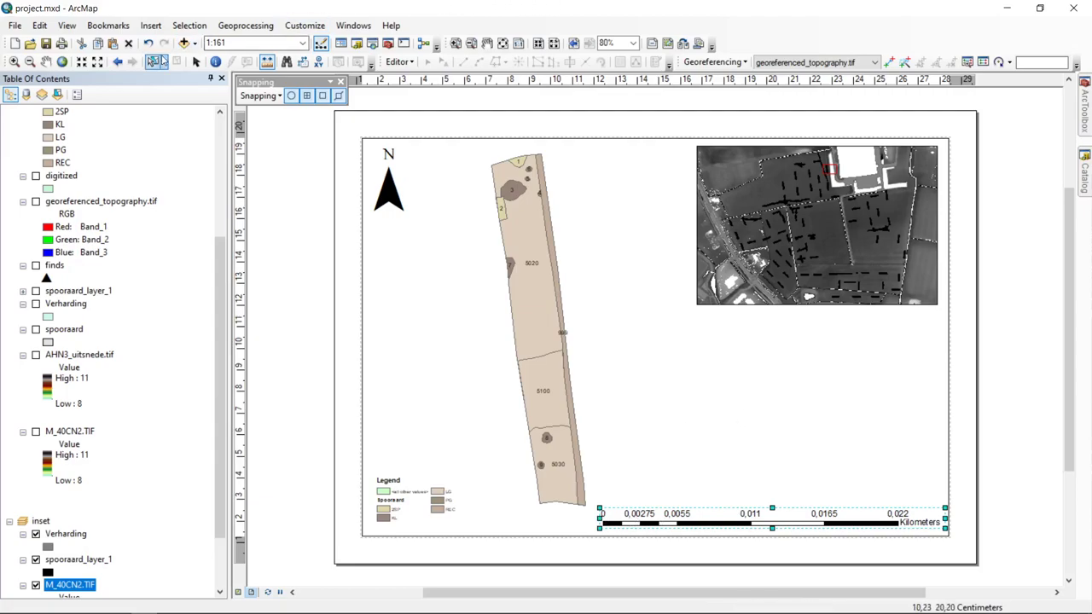
- Check how the scale bar adapts to a main map scale of 1:1.220, and restore the previous extent
left_click(30, 62)
left_click_drag(483, 293, 573, 335)
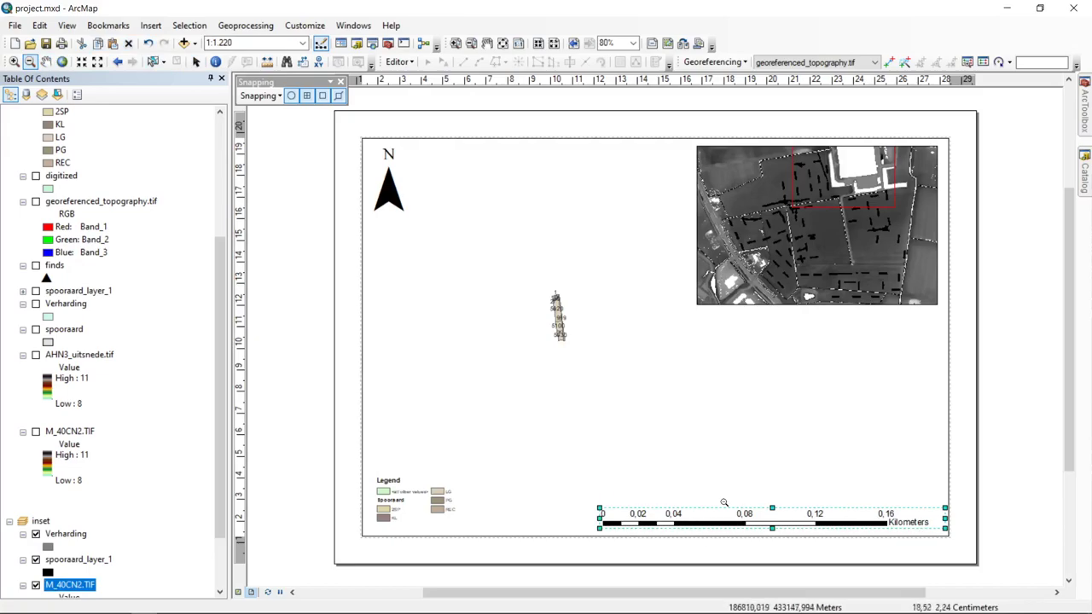
left_click(117, 62)
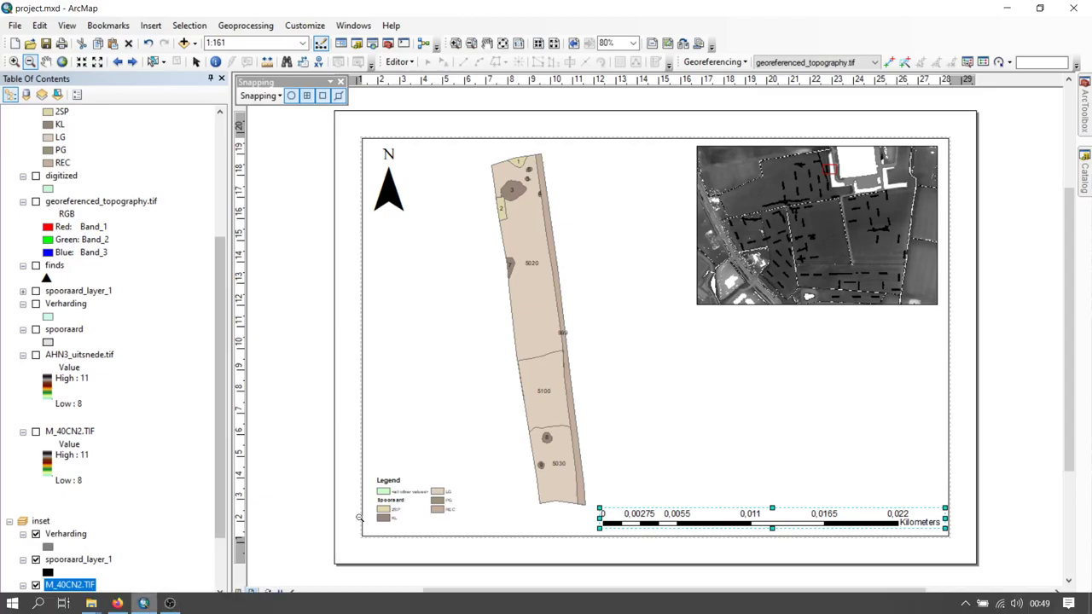
- Set the scale bar to adjust its number of divisions when resizing, and test this by widening and narrowing the bar's bounding box
left_click(195, 62)
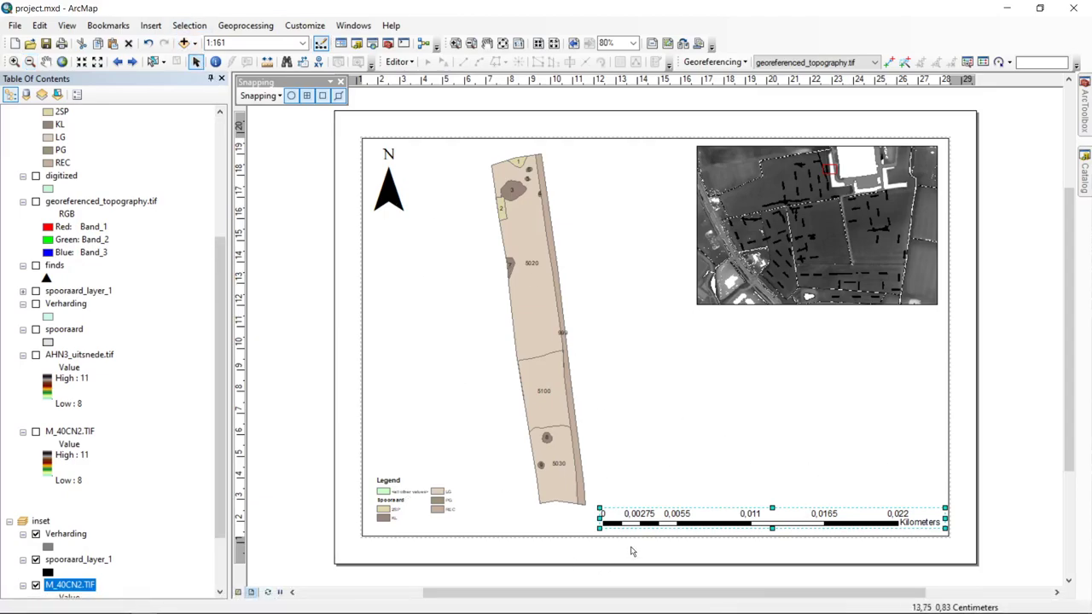
double_click(641, 519)
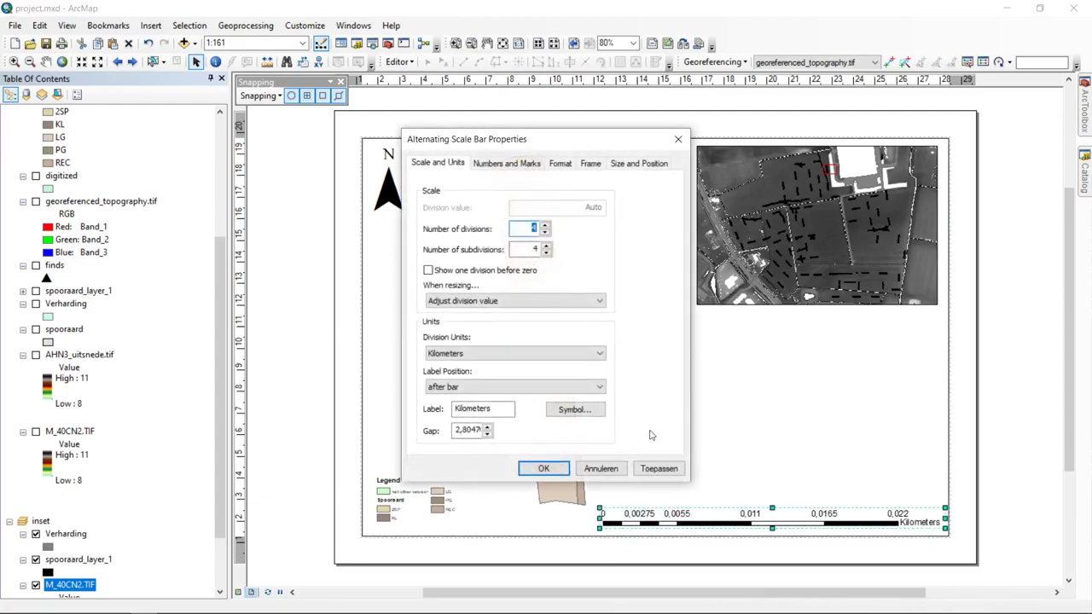
left_click(613, 300)
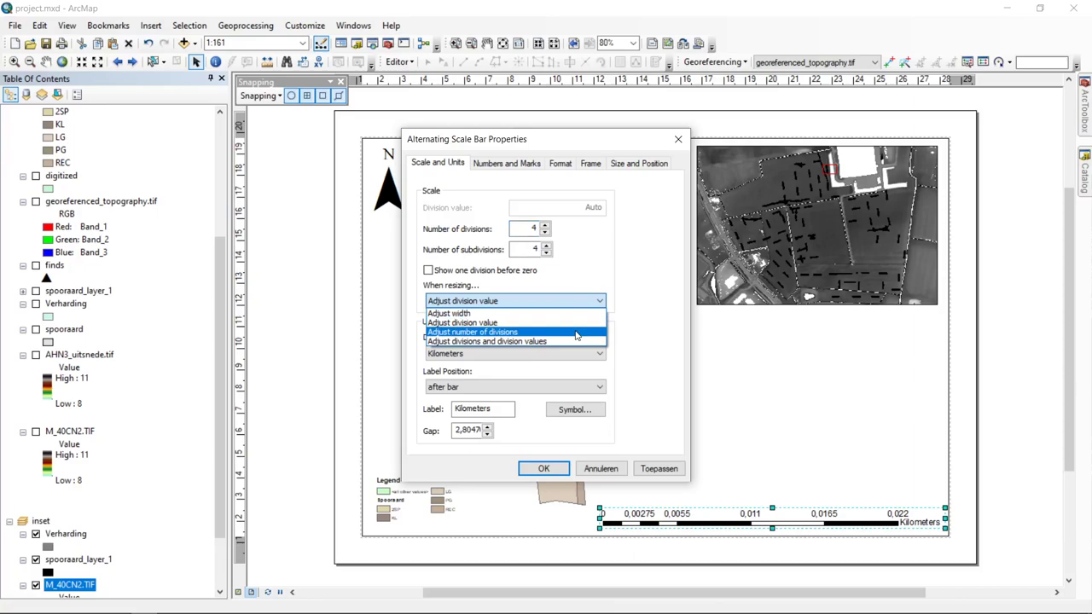
left_click(576, 333)
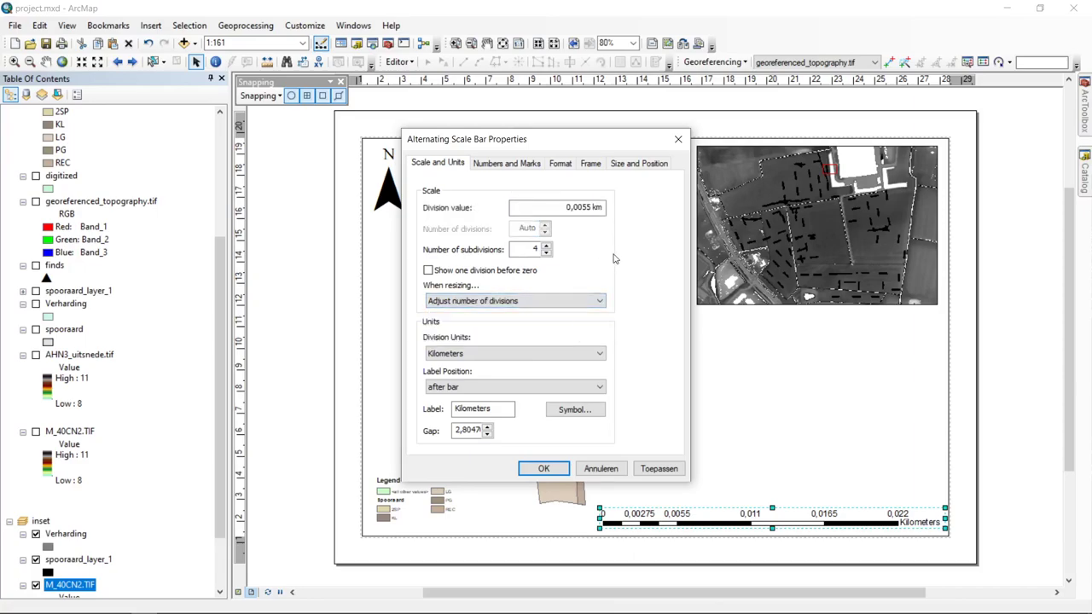
left_click(664, 469)
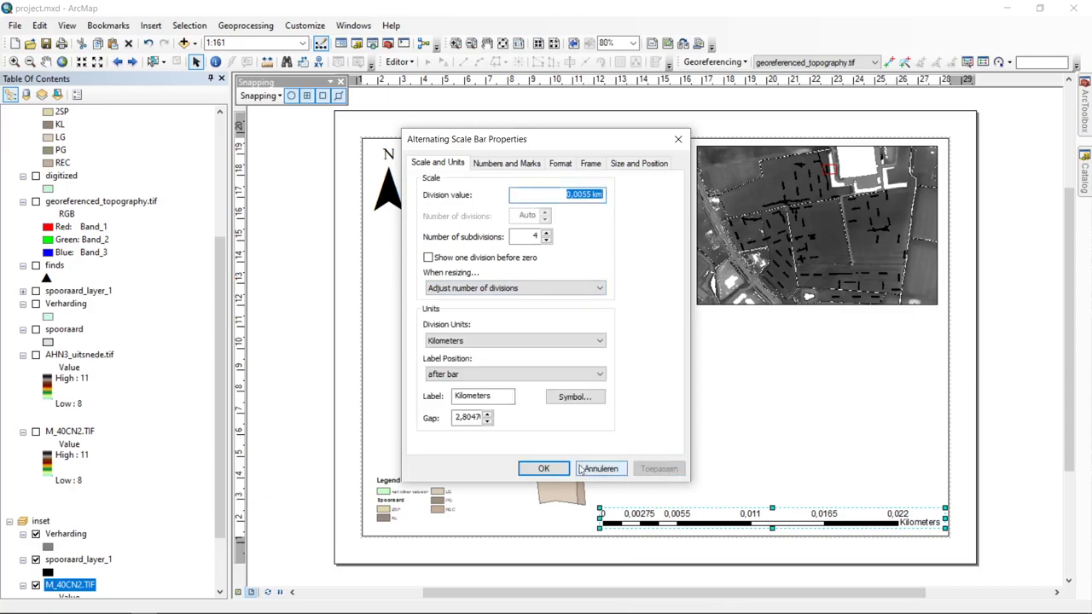
left_click(544, 470)
left_click_drag(945, 529, 975, 518)
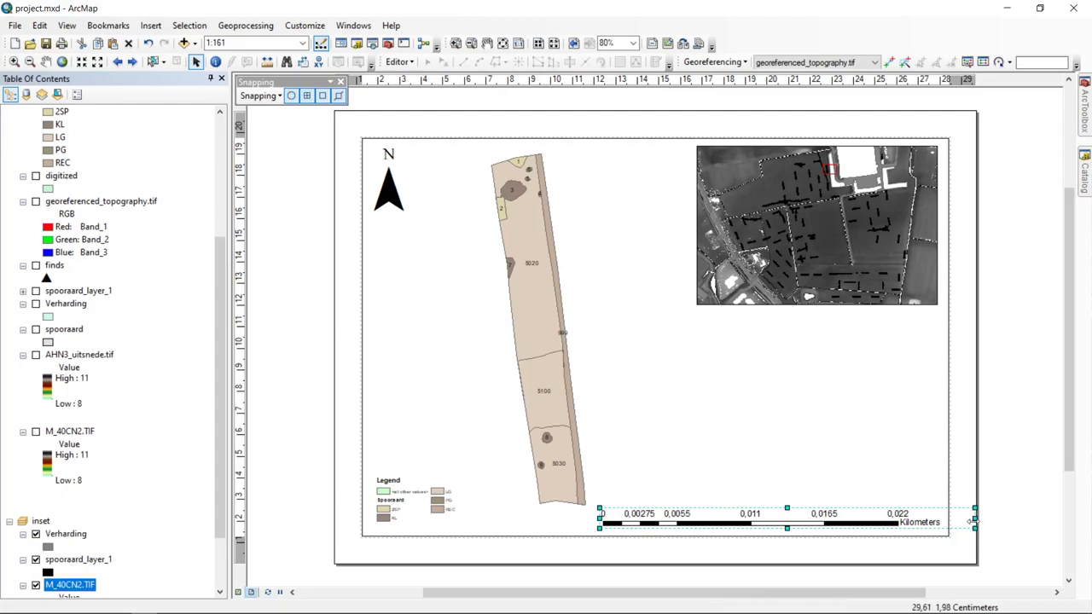
left_click_drag(974, 519, 940, 527)
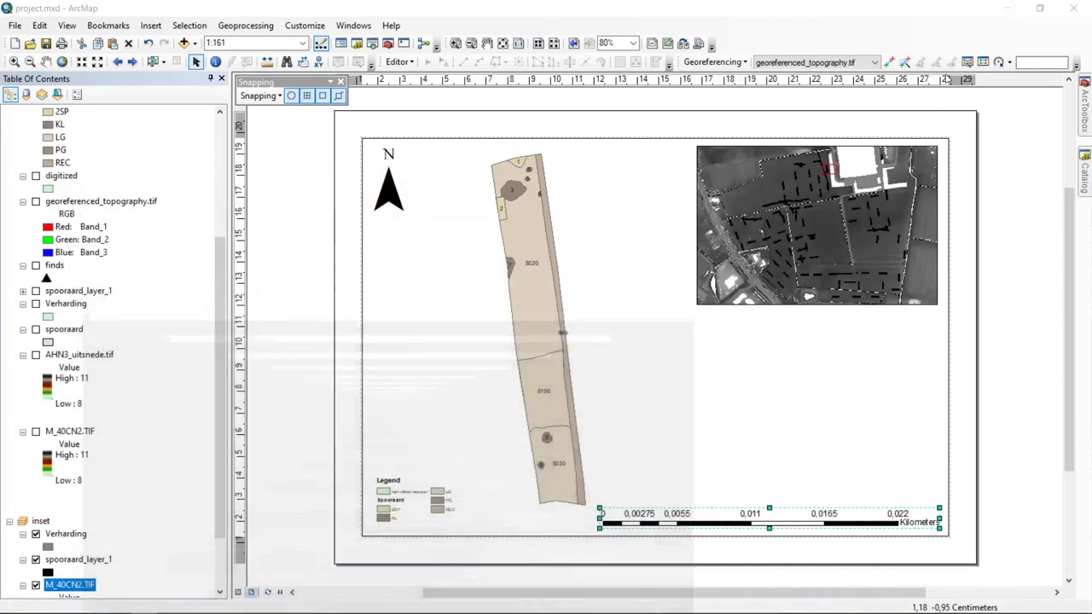
- Set the scale bar's division units to Meters and its division value to 5 m
double_click(786, 524)
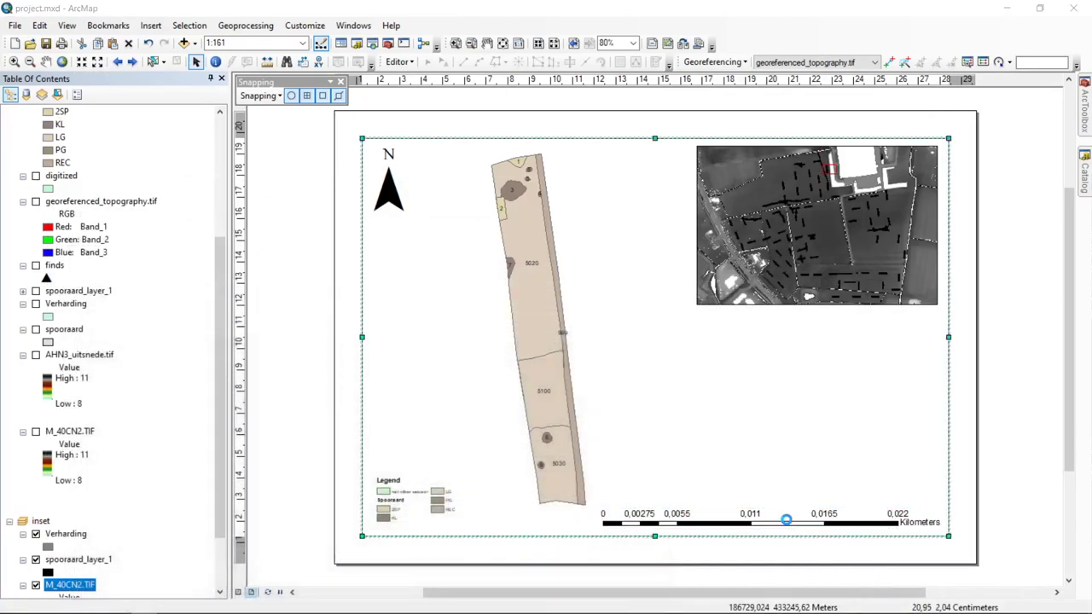
left_click(585, 207)
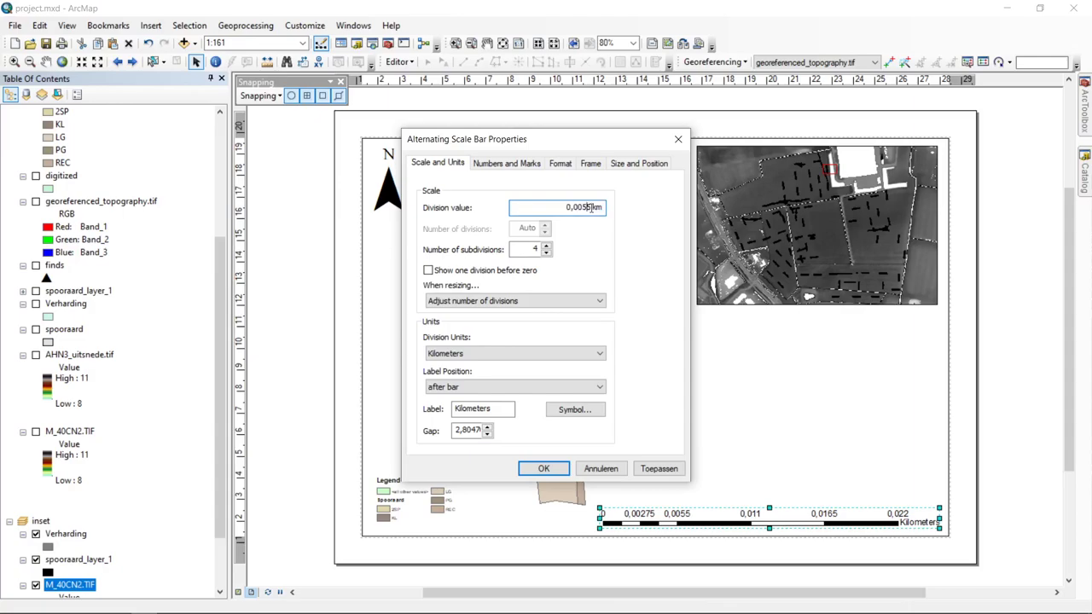
left_click(559, 354)
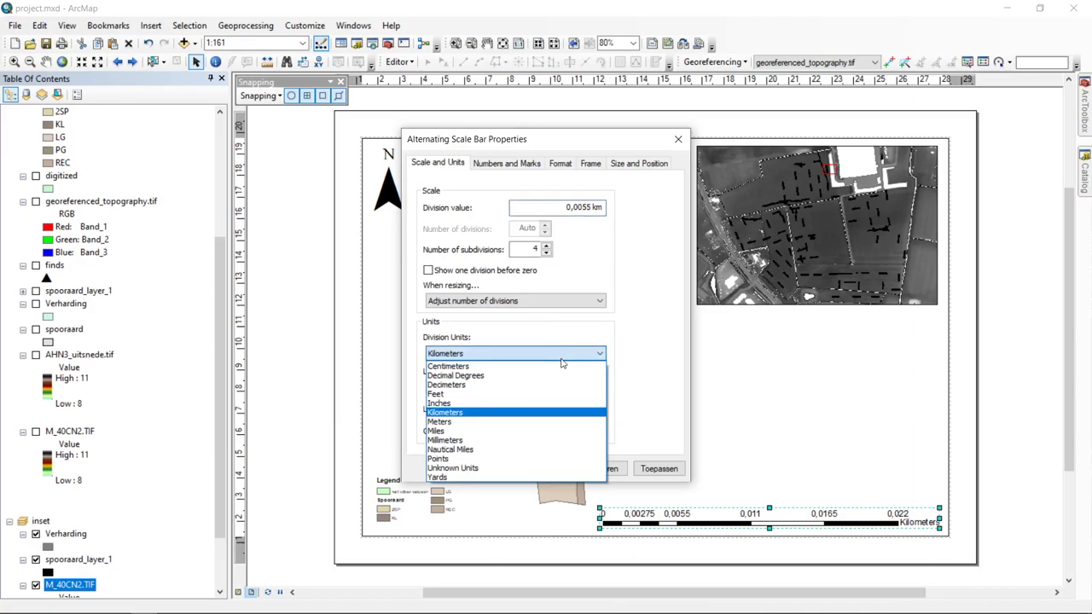
left_click(501, 422)
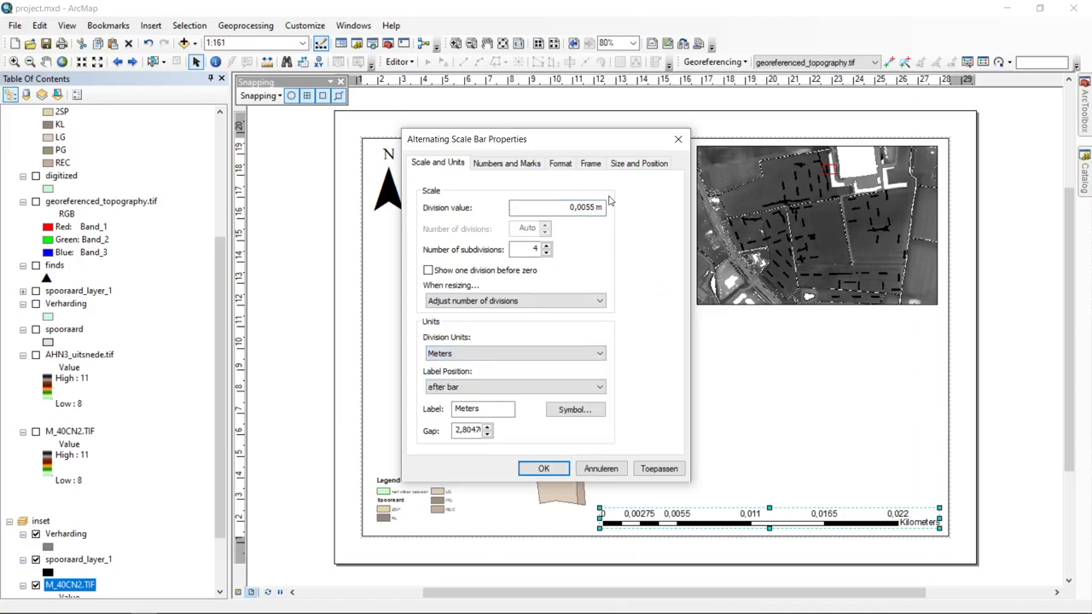
left_click_drag(593, 207, 546, 206)
type("5")
left_click(660, 469)
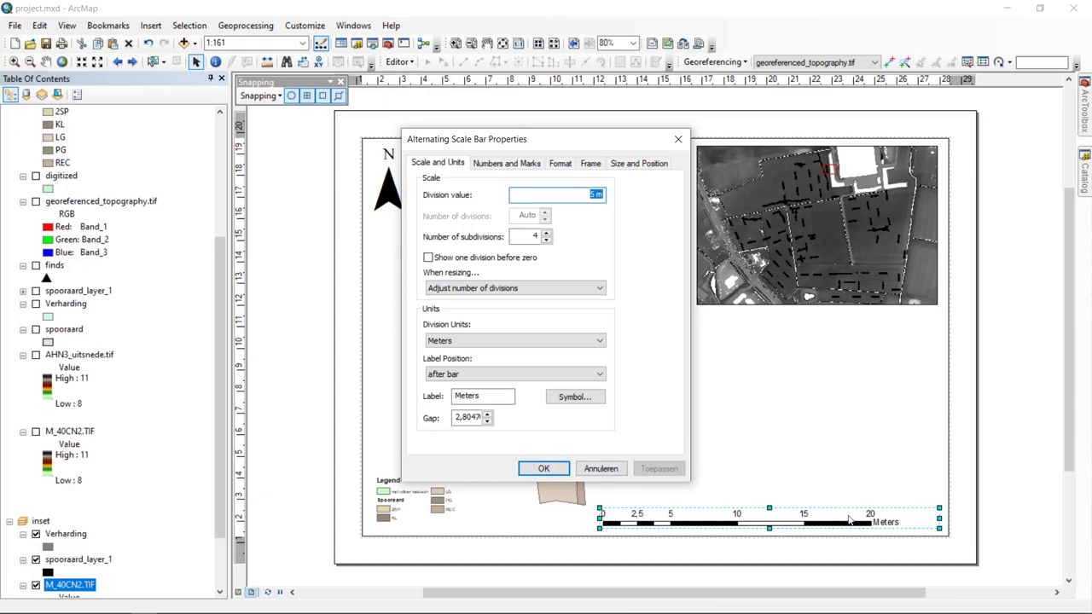
key("Return")
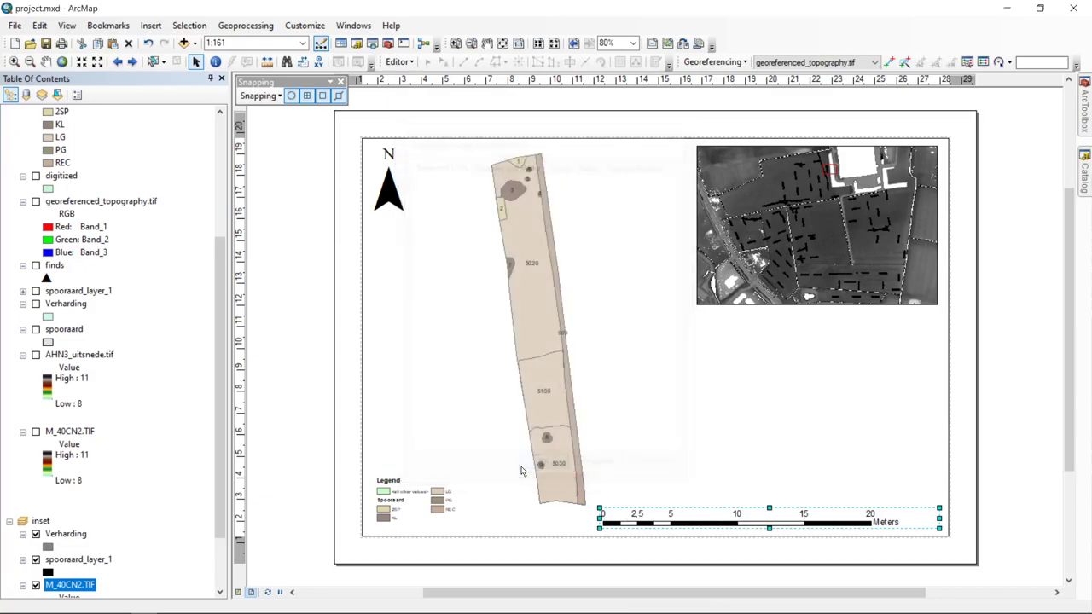
- Move the scale bar closer to the main data frame's lower-right corner and deselect it
left_click(1028, 492)
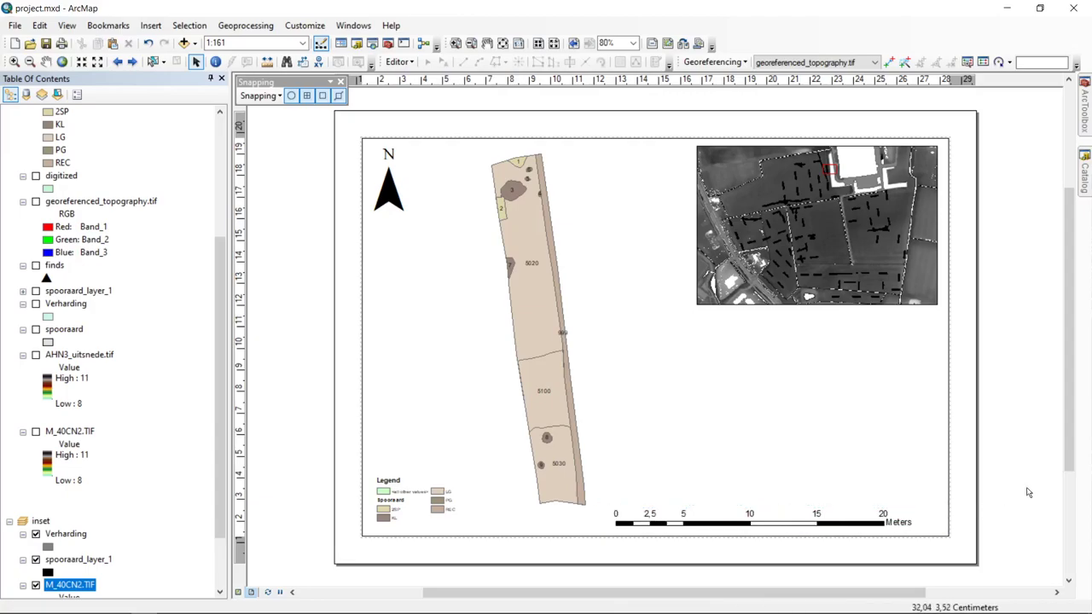
left_click_drag(821, 518, 853, 518)
left_click(1007, 474)
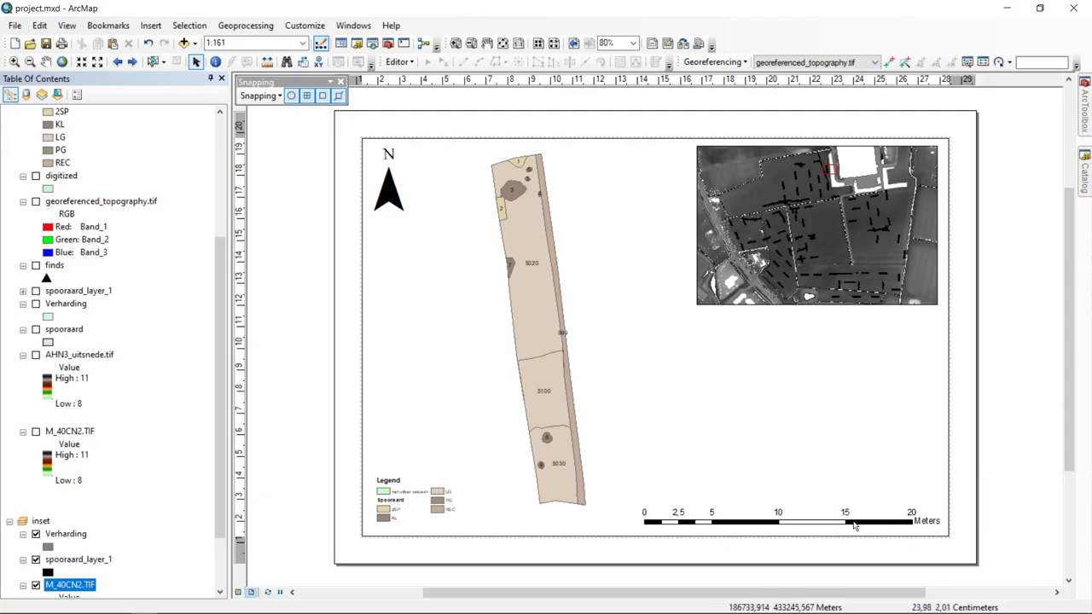
- Examine the scale bar's subdivision, number and mark, format, frame, position and label symbol settings, leaving them as they are
left_click(714, 517)
double_click(714, 517)
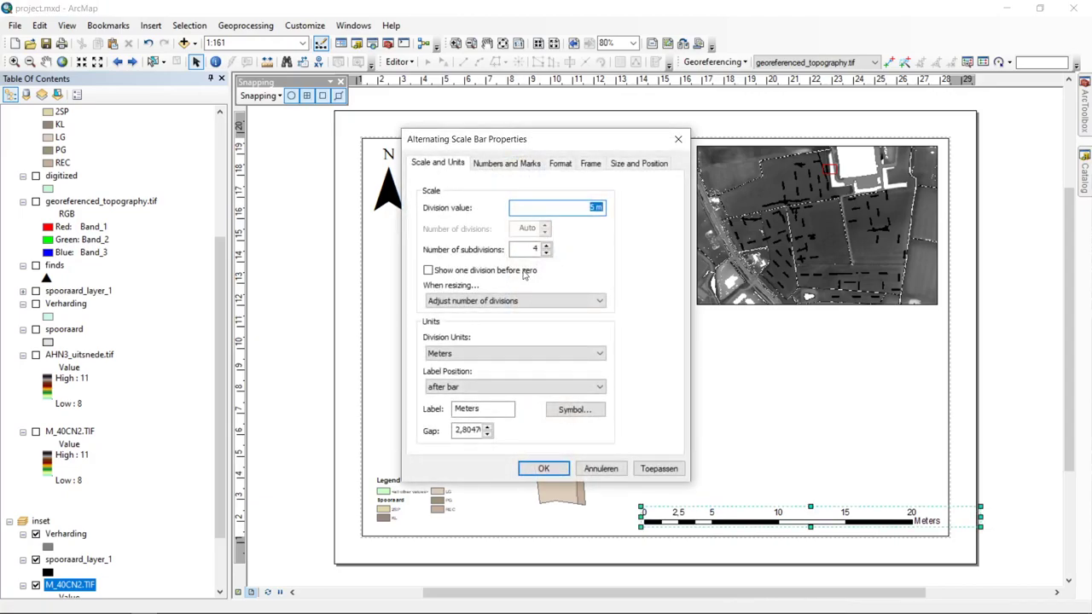
left_click(531, 248)
left_click(502, 163)
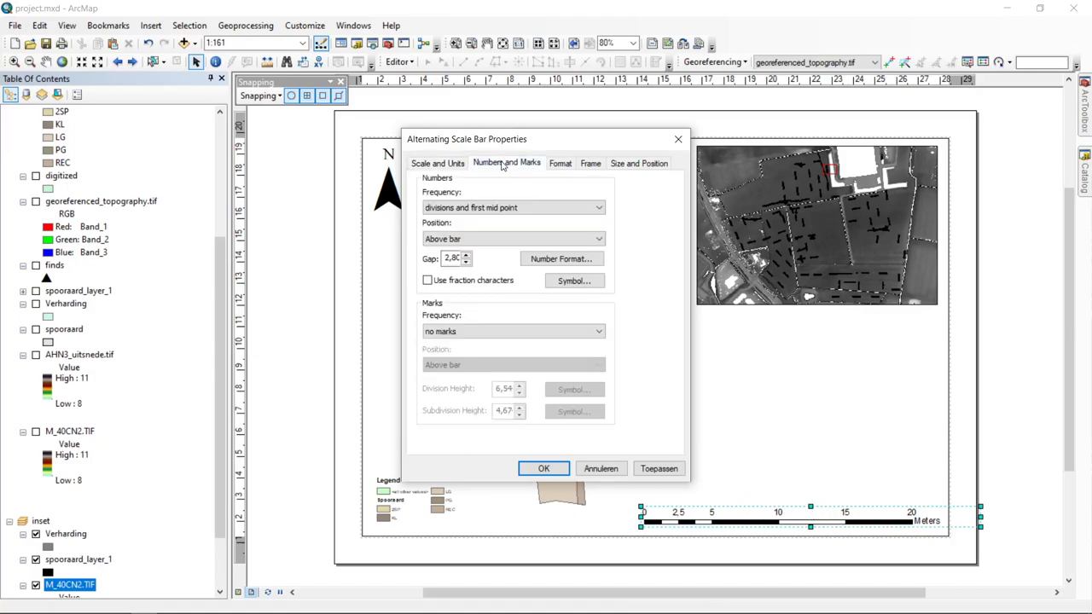
left_click(560, 164)
left_click(597, 165)
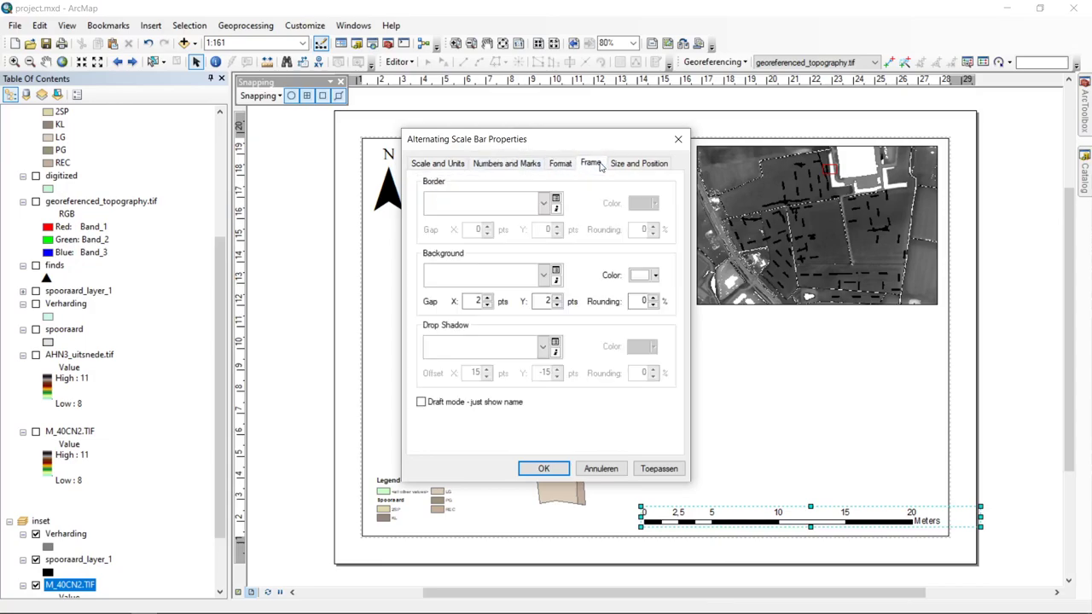
left_click(656, 167)
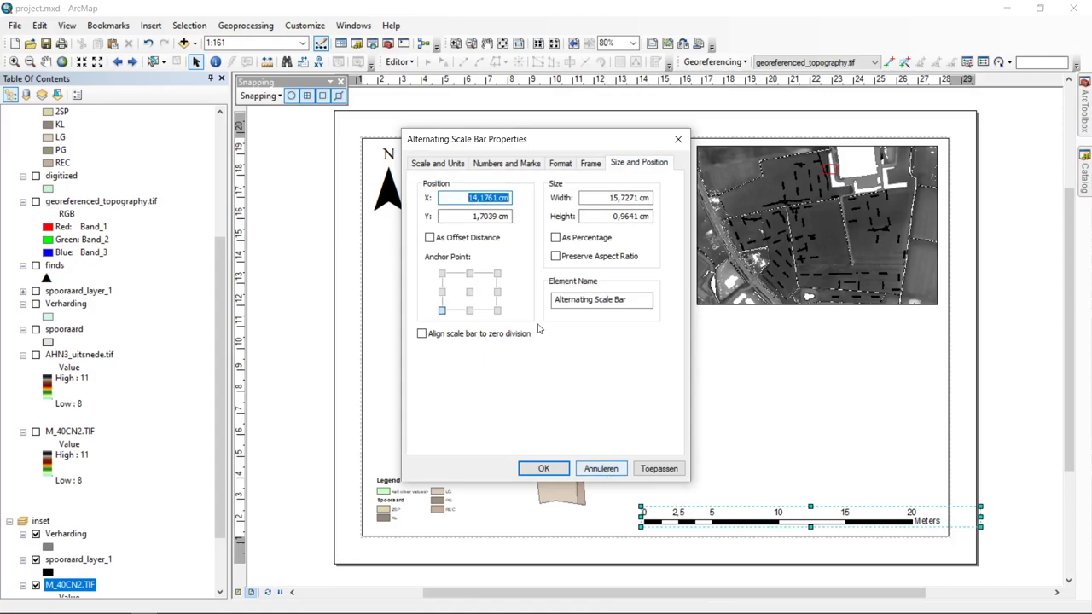
left_click(440, 163)
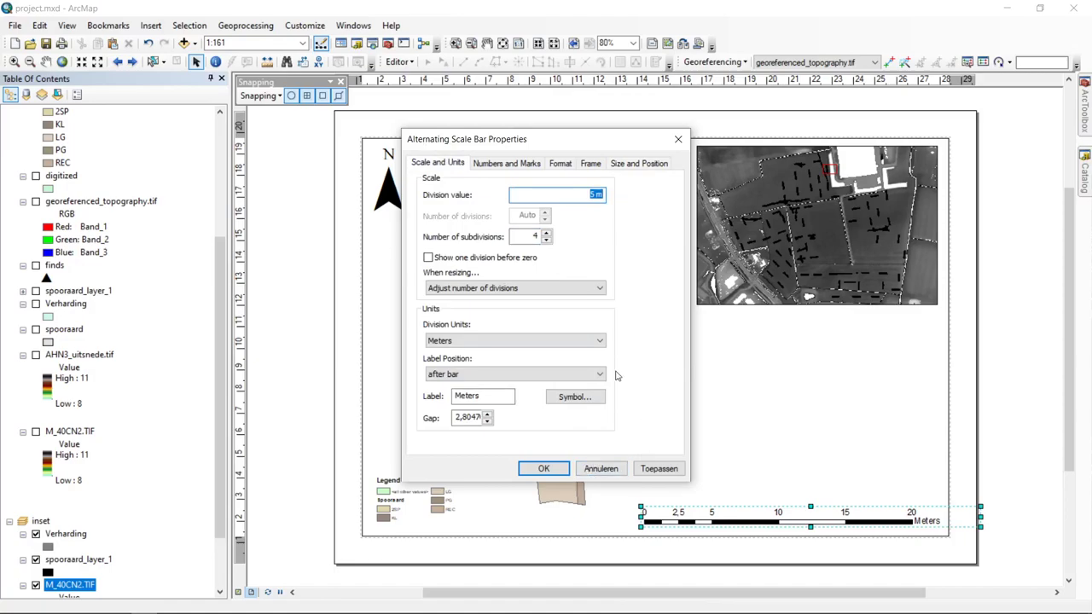
left_click(574, 397)
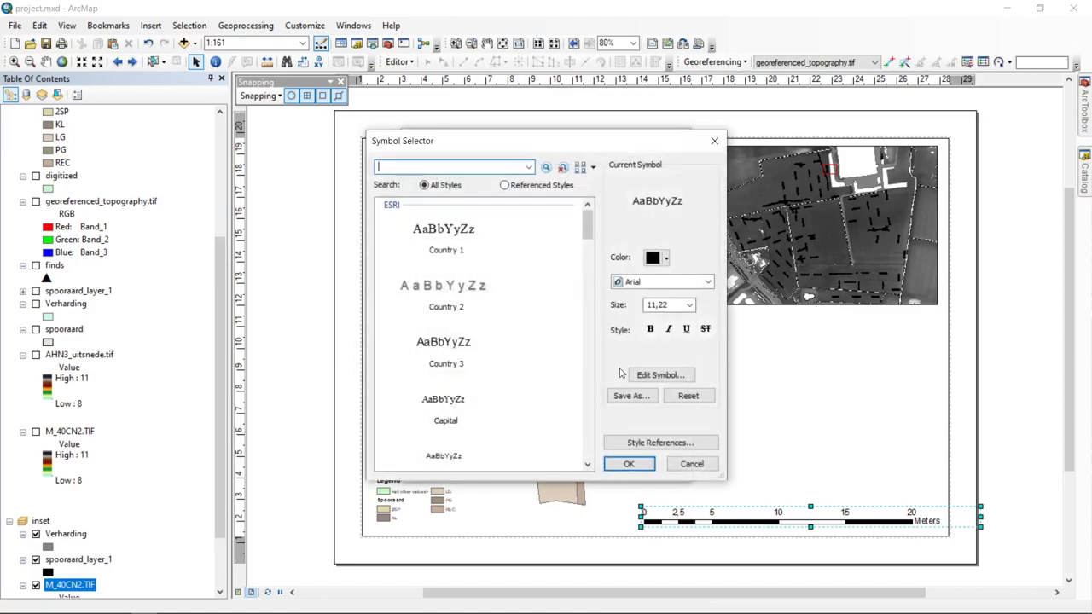
left_click(689, 464)
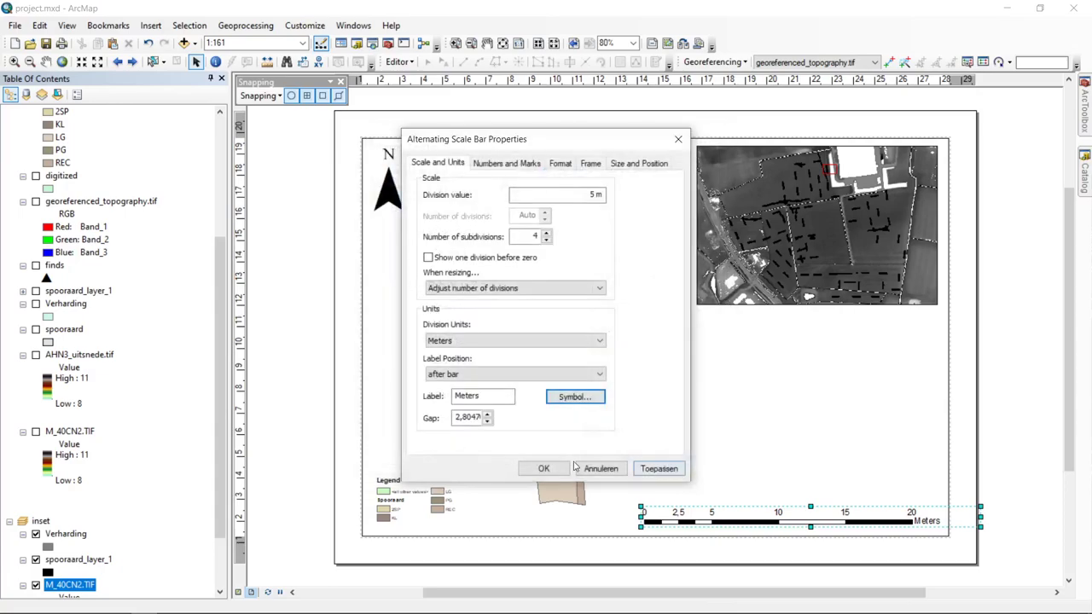
left_click(599, 464)
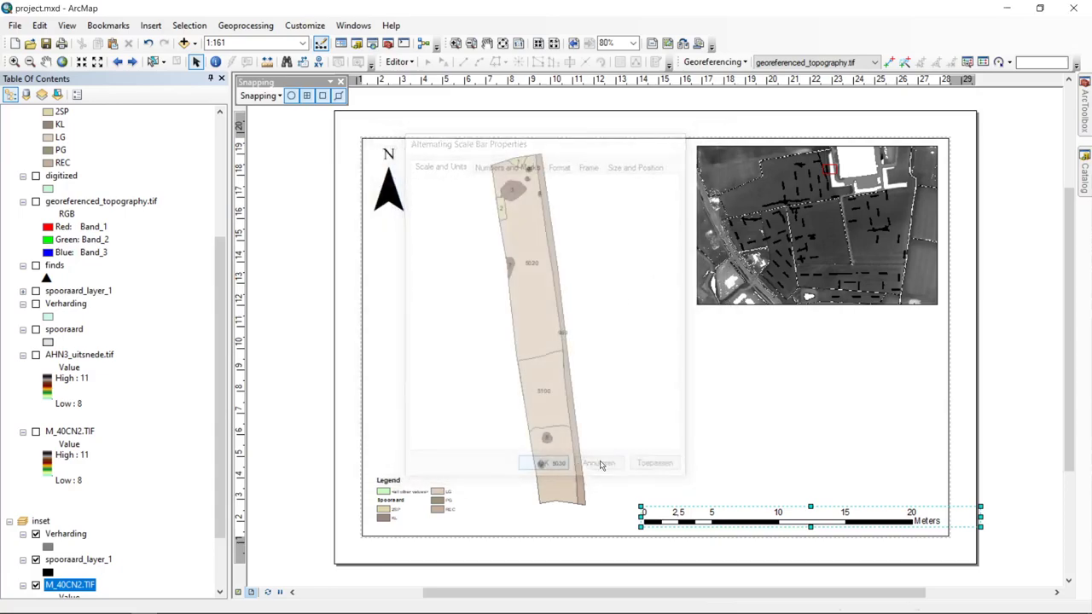
- Enlarge the legend to a readable size and place it between the inset map and the scale bar
left_click(435, 504)
double_click(435, 504)
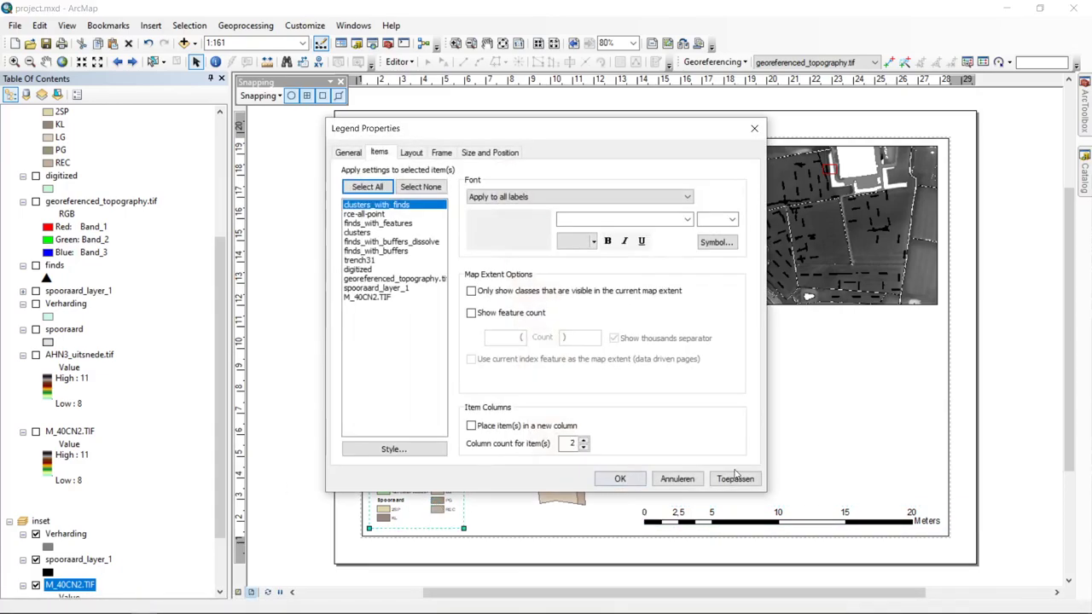
left_click(677, 479)
left_click_drag(462, 470, 491, 412)
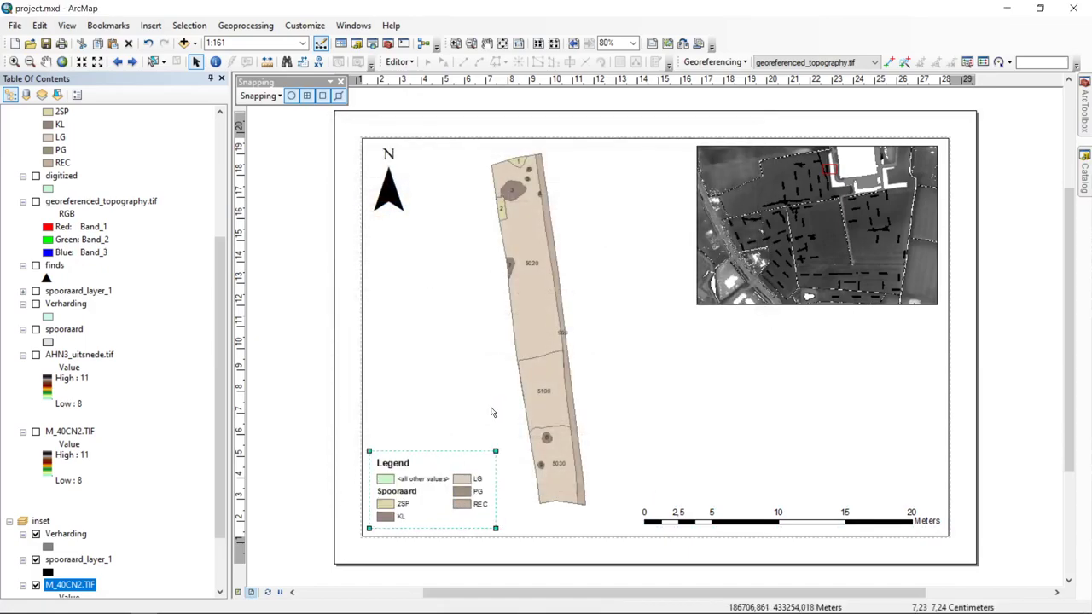
left_click_drag(497, 451, 512, 441)
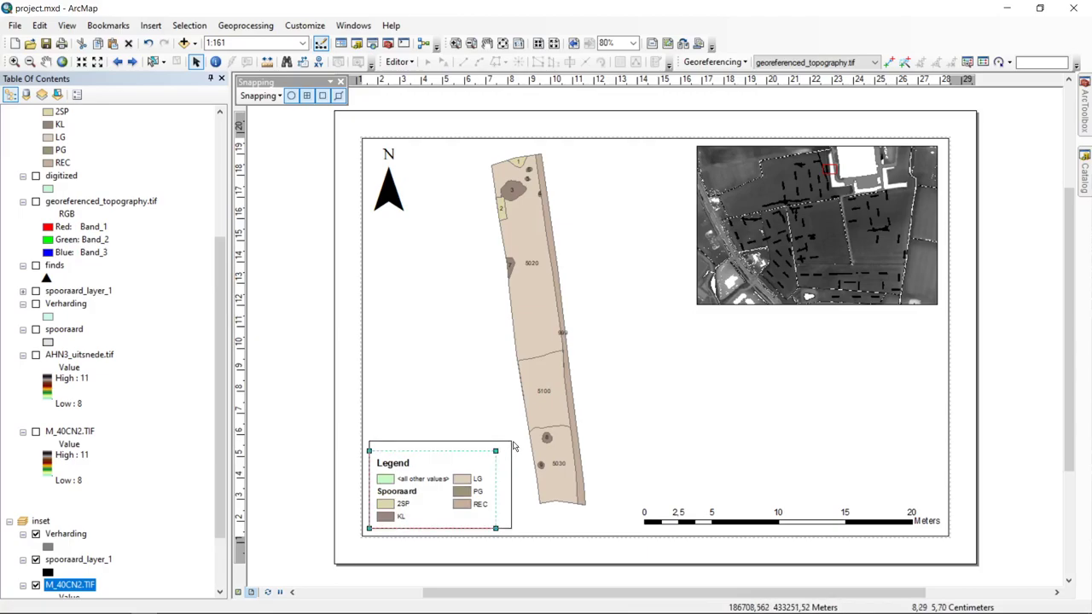
left_click_drag(471, 488, 894, 362)
left_click_drag(792, 403, 759, 439)
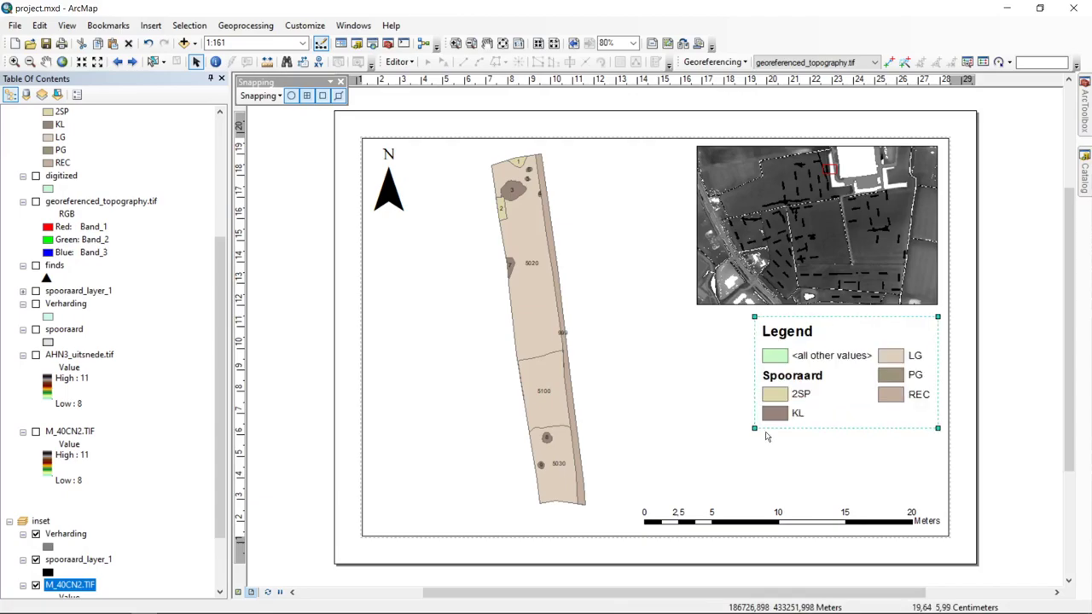
left_click_drag(895, 363, 890, 389)
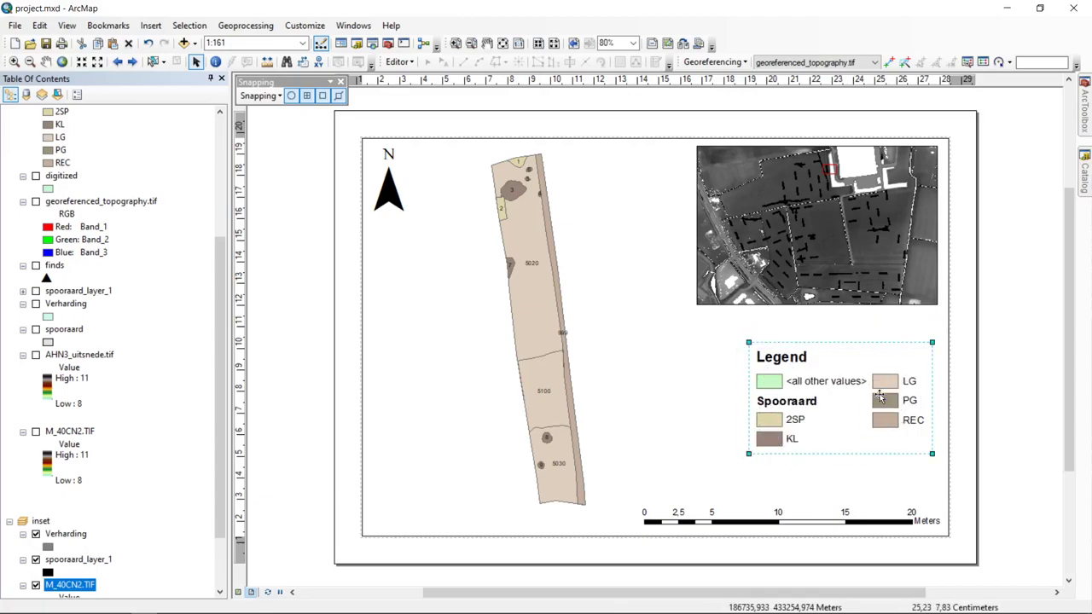
left_click_drag(912, 351, 896, 376)
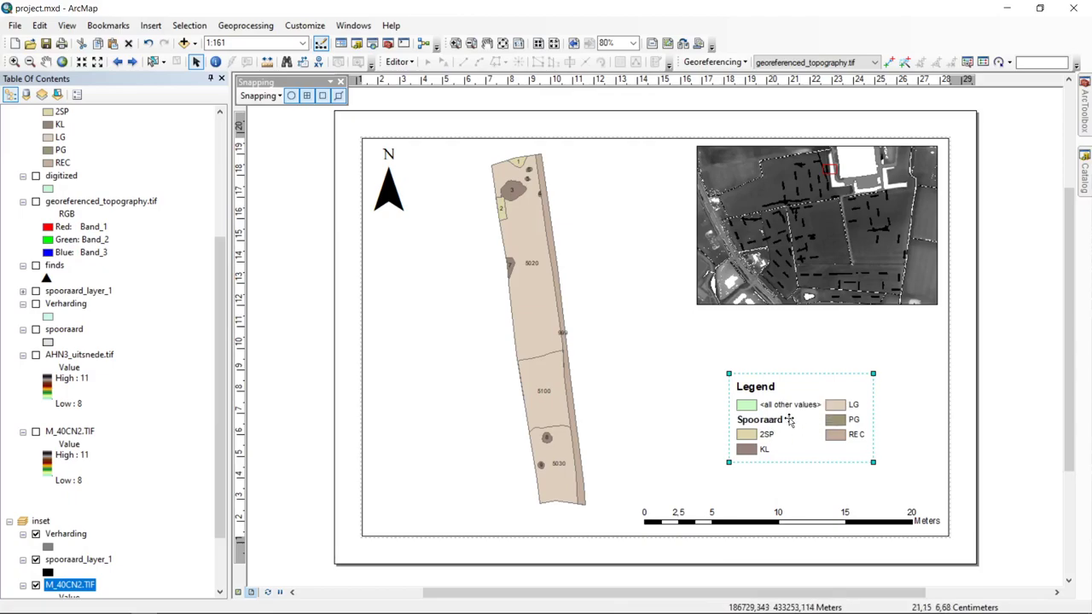
- Examine the legend's title and listed layers, item settings, and layout gaps and patch options
double_click(834, 410)
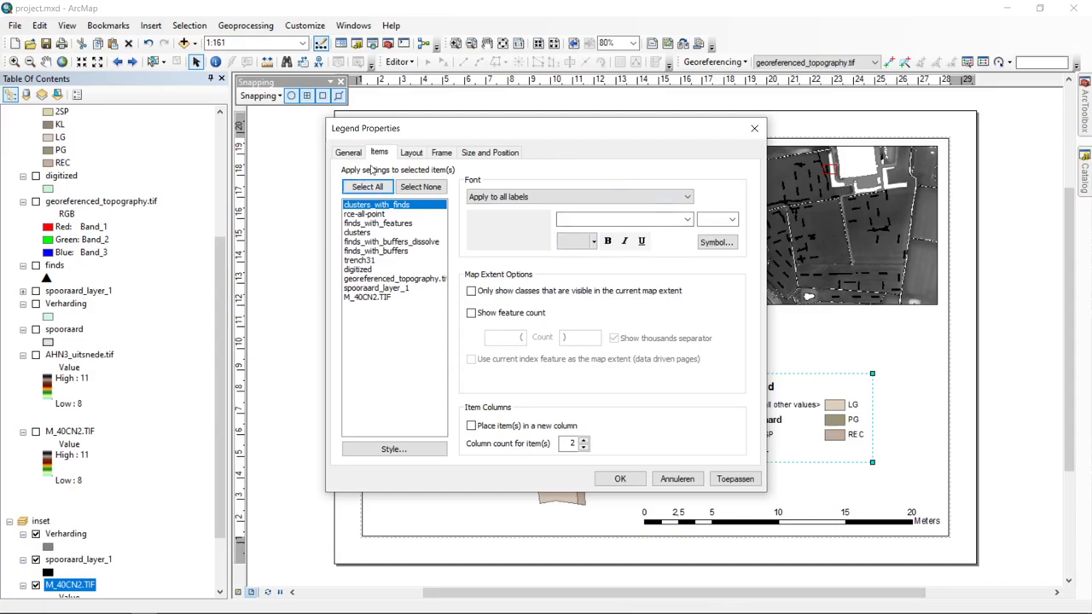
left_click(357, 151)
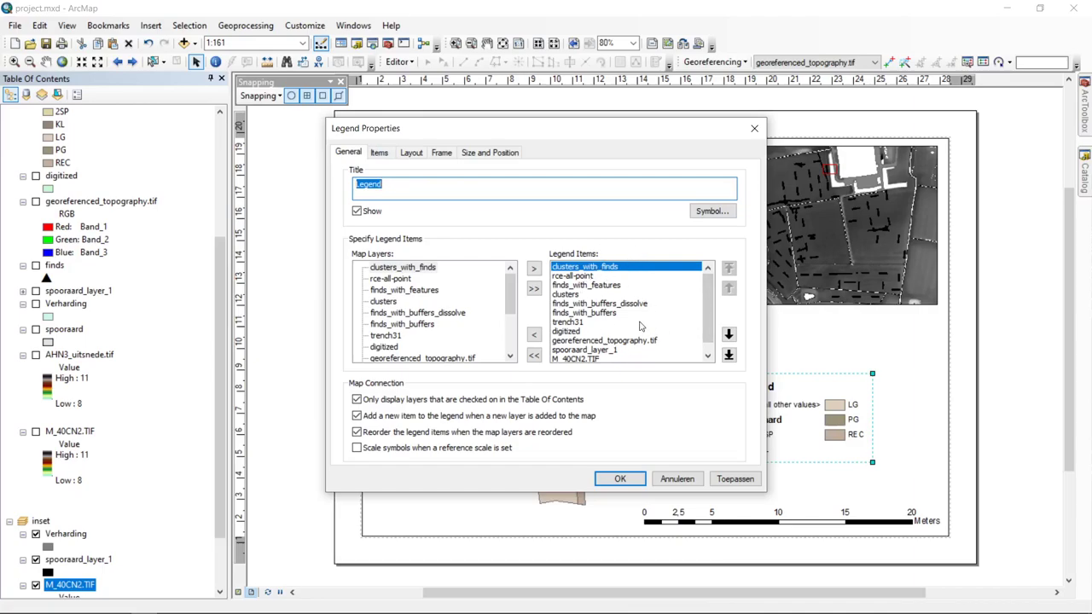
left_click(380, 151)
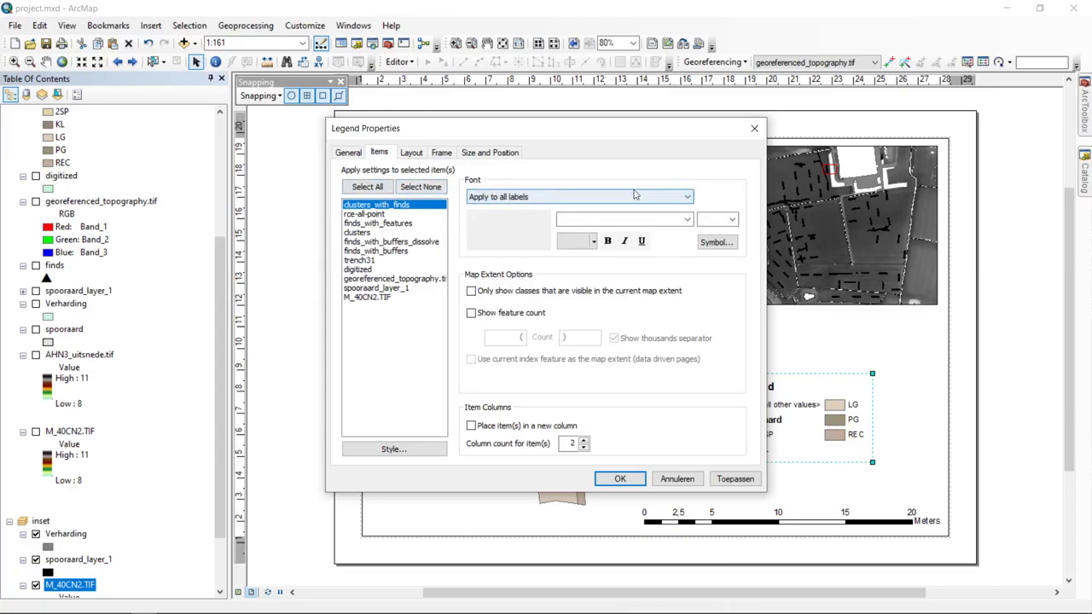
left_click(412, 153)
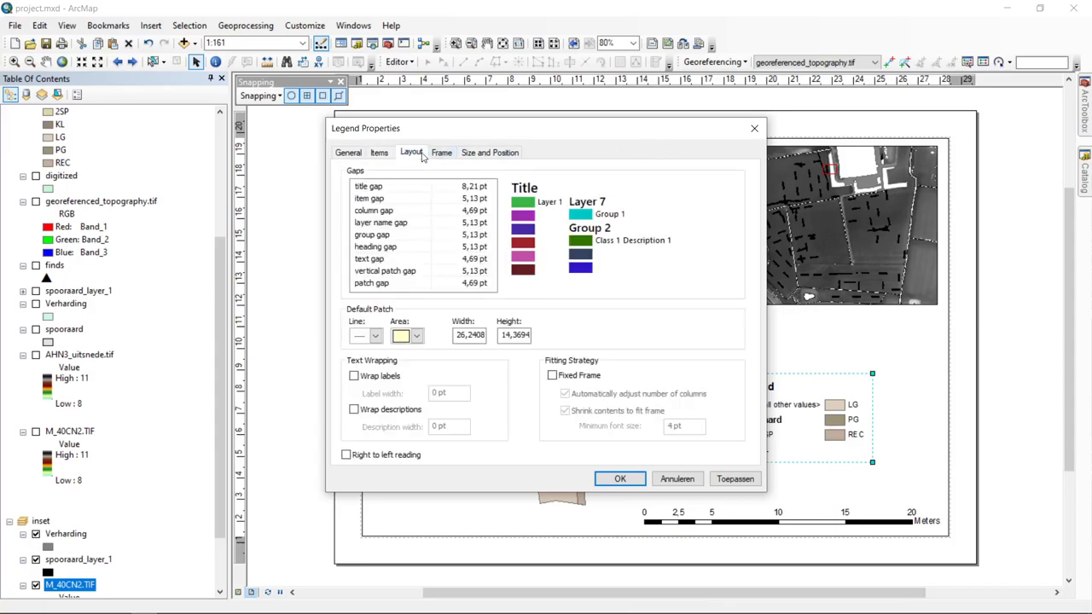
left_click_drag(533, 135, 309, 115)
left_click(217, 132)
left_click(250, 133)
left_click(195, 132)
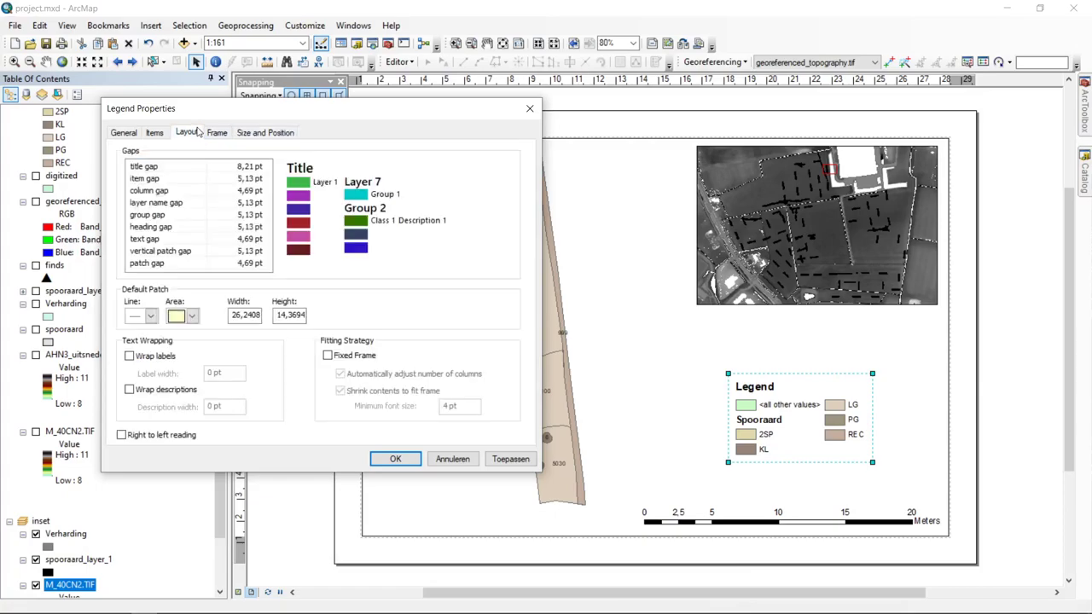
key("Return")
- Set the column count of the clusters_with_finds and trench31 legend items to 1
left_click(757, 404)
double_click(756, 404)
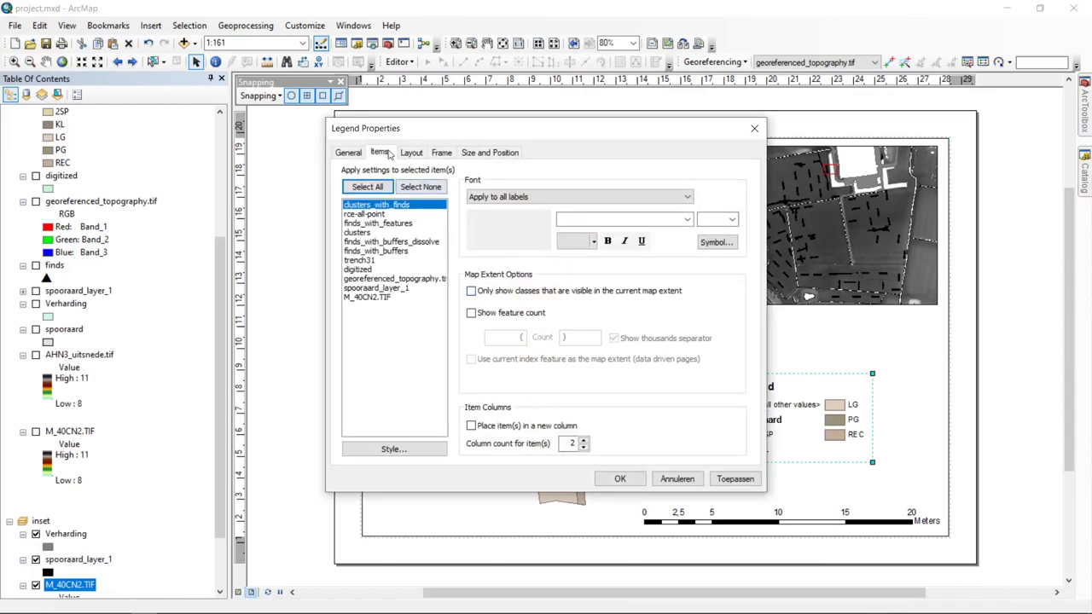
left_click(585, 447)
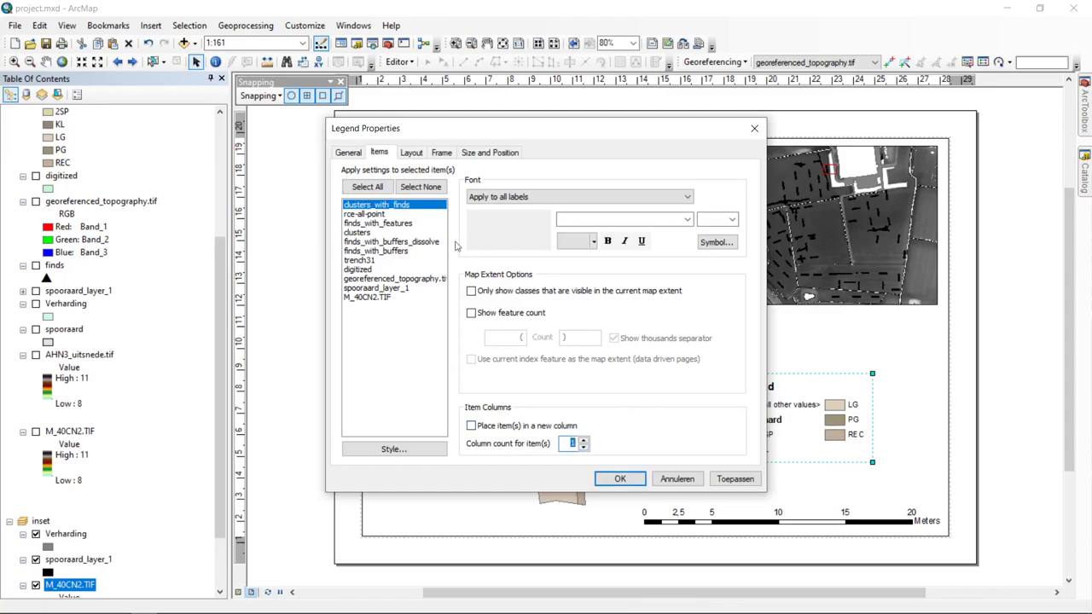
left_click(384, 261)
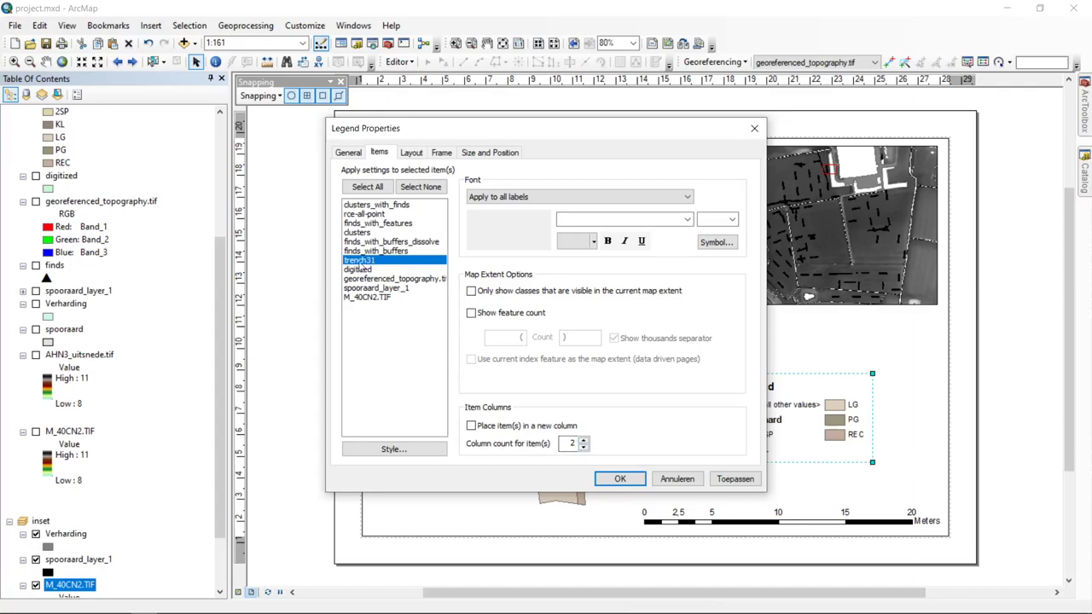
left_click(585, 447)
- Try the Horizontal Single Symbol Layer Name and Description style on the trench31 legend item
left_click(427, 449)
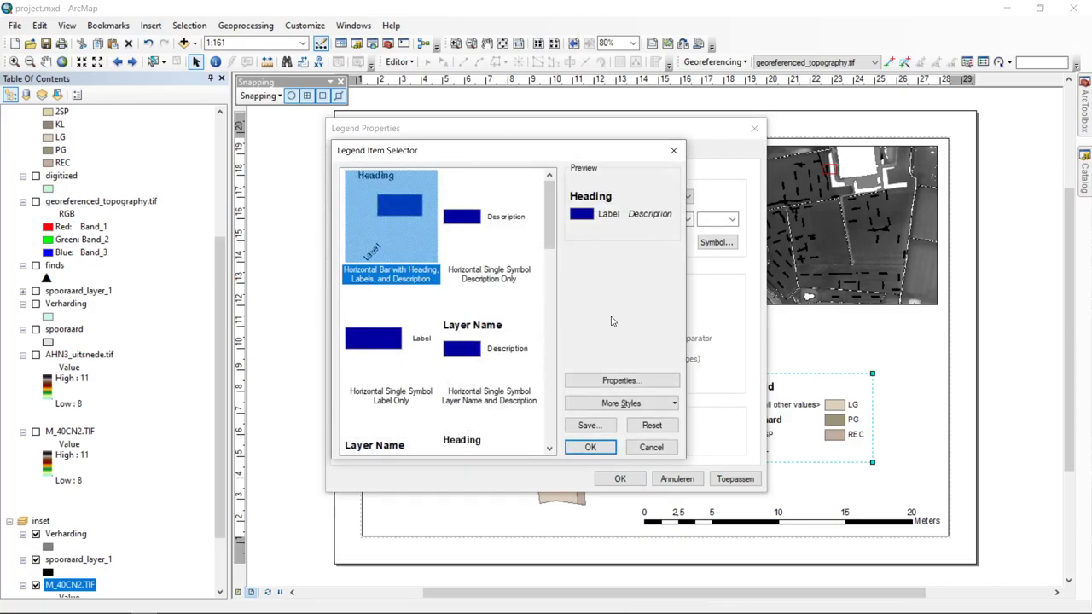
left_click(483, 363)
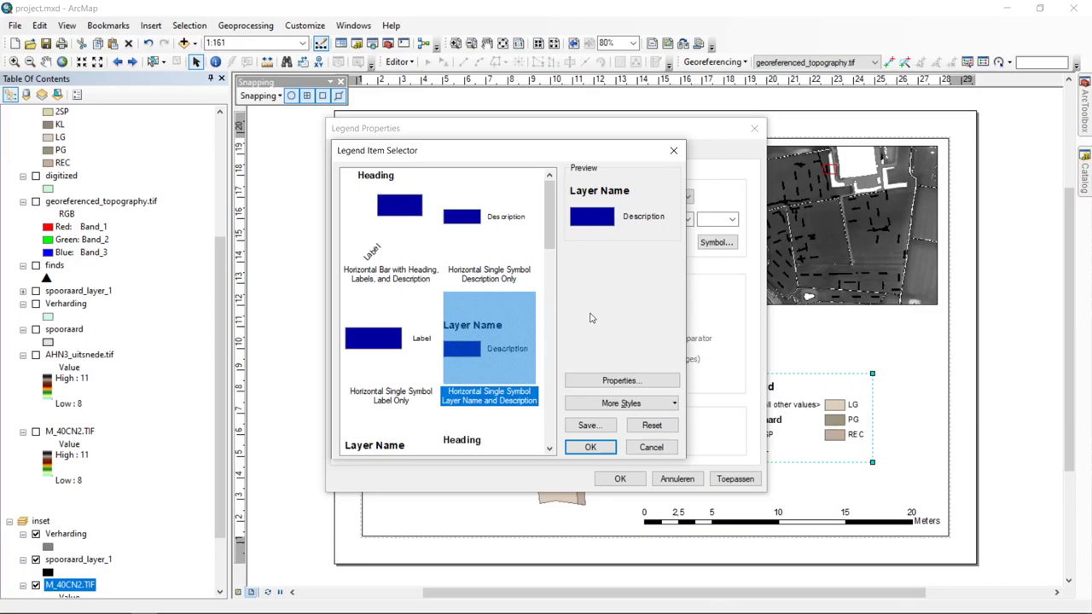
left_click_drag(550, 229, 552, 394)
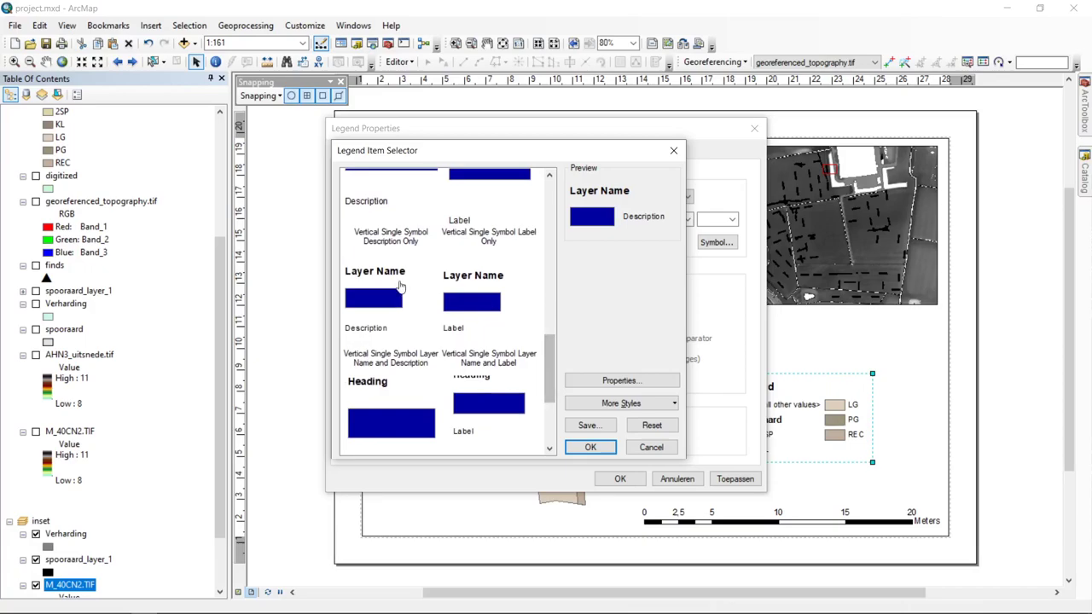
left_click_drag(549, 388, 564, 426)
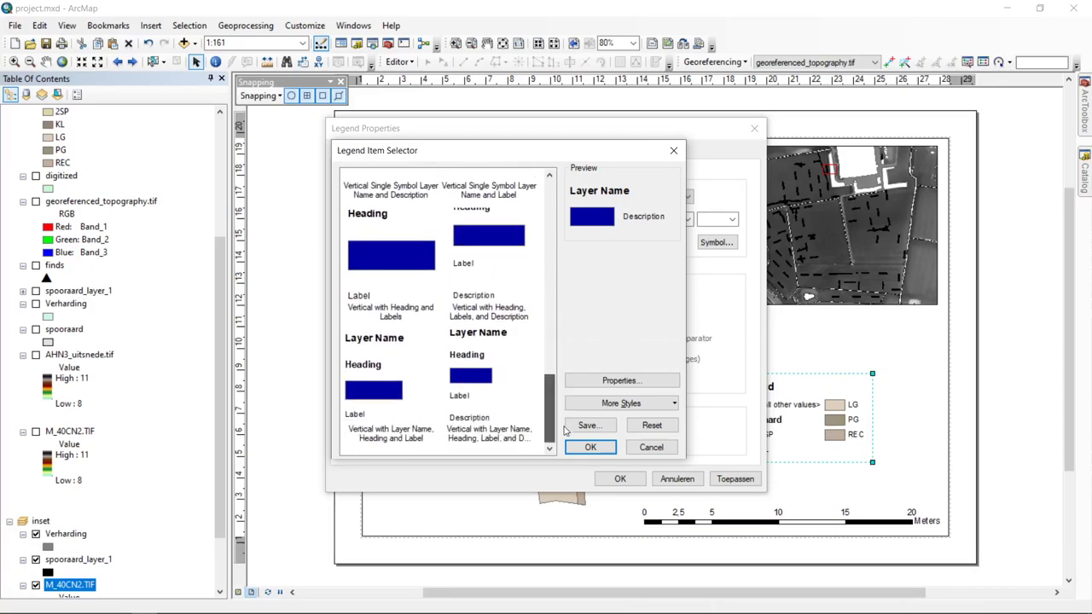
scroll(561, 416, "up", 10)
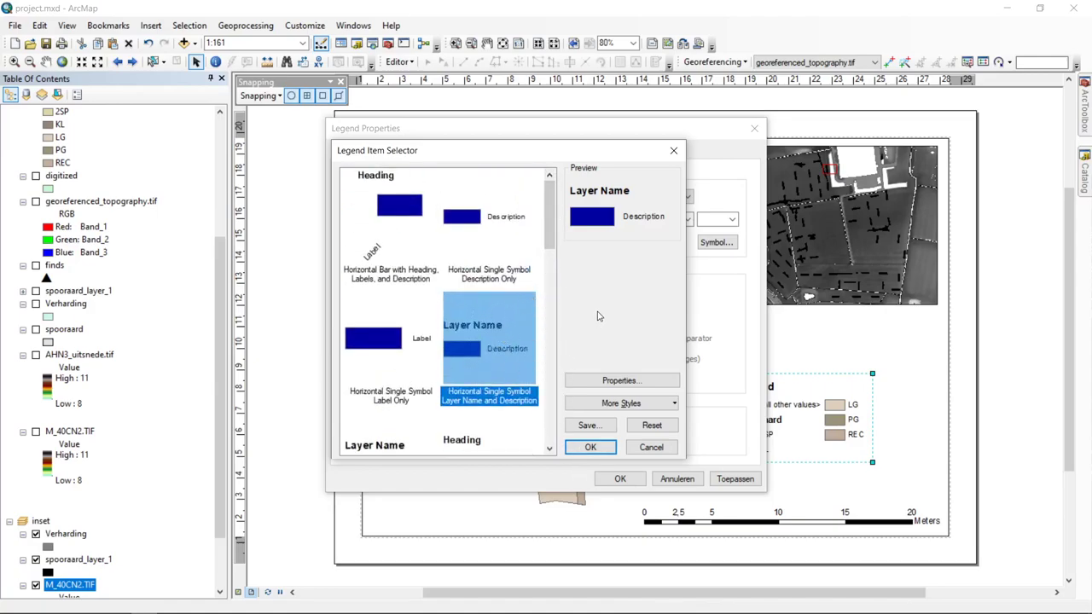
left_click(601, 447)
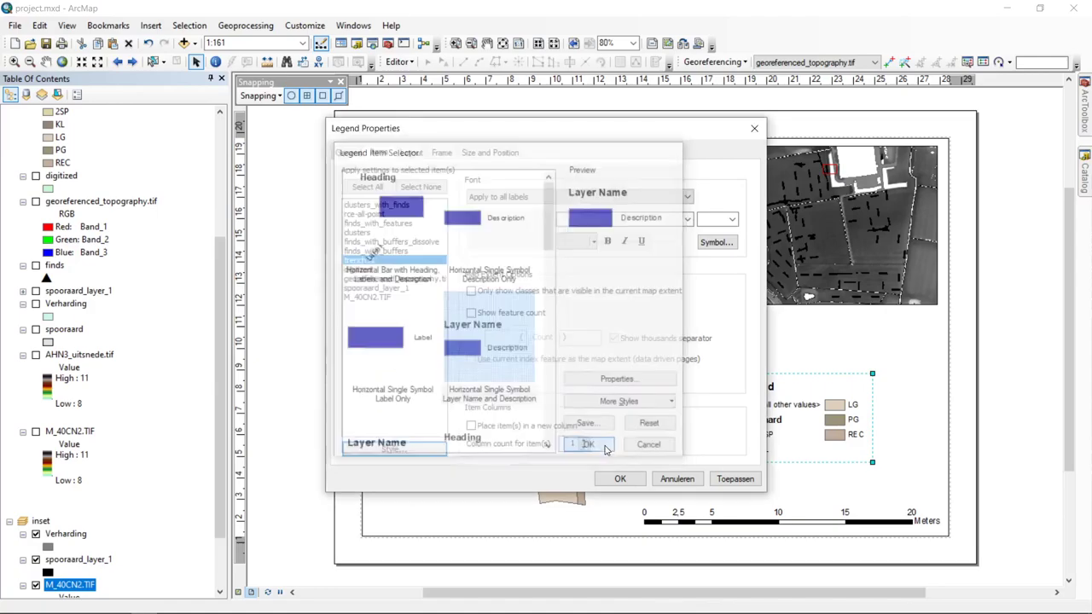
left_click(620, 479)
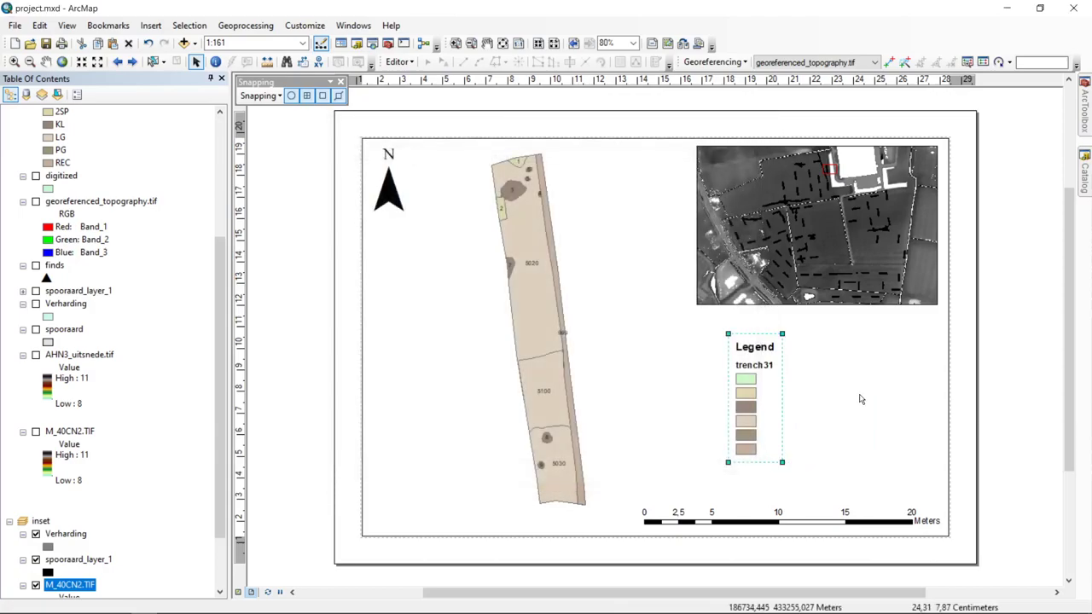
- Enlarge the legend slightly and apply the Horizontal Single Symbol Label Only style to its trench31 item
left_click_drag(782, 461, 807, 469)
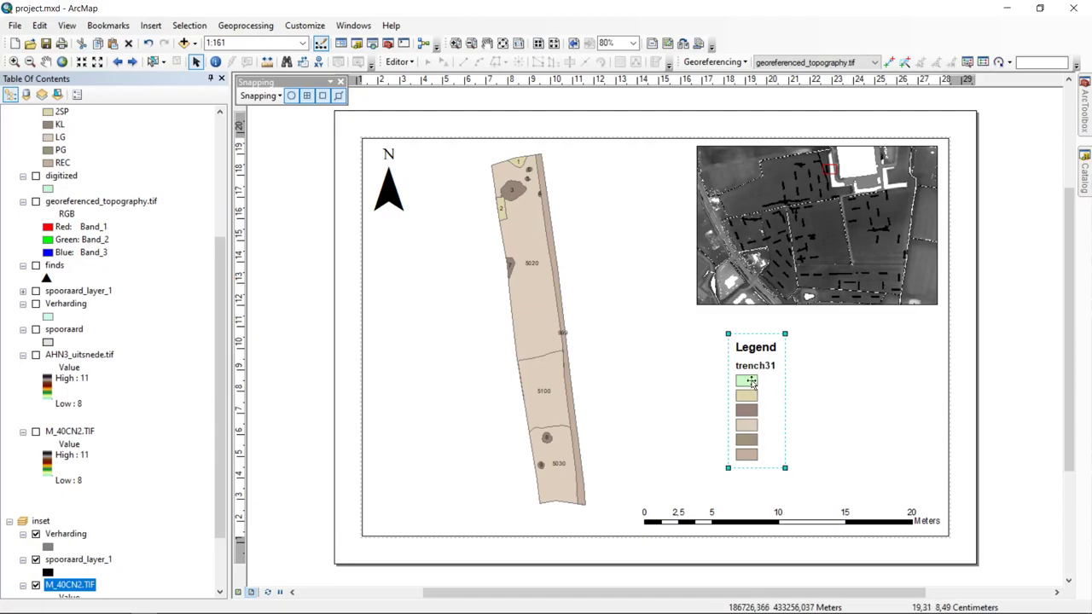
double_click(751, 382)
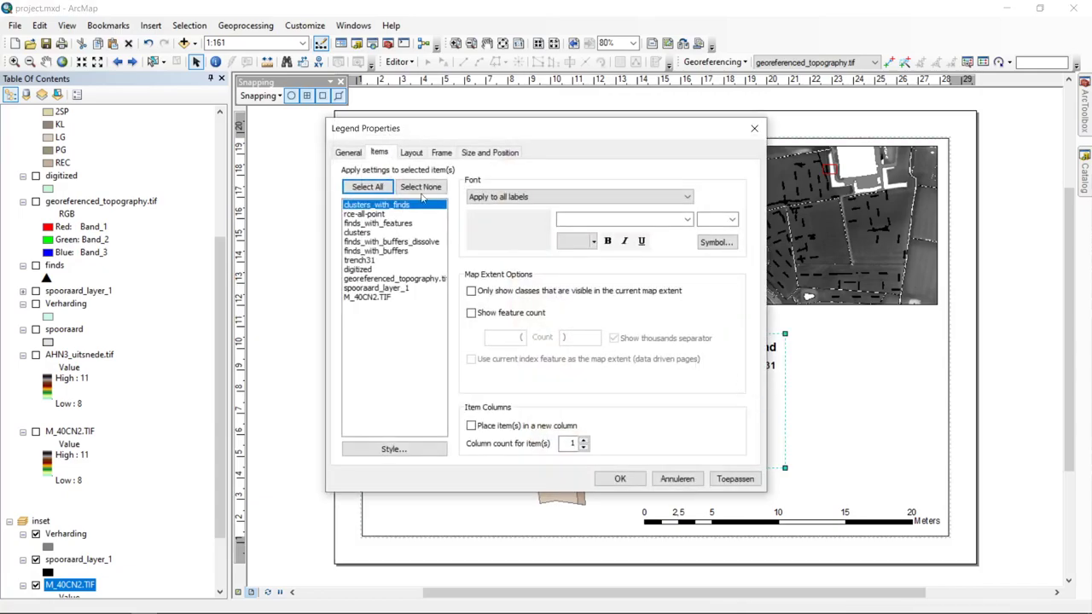
left_click(372, 262)
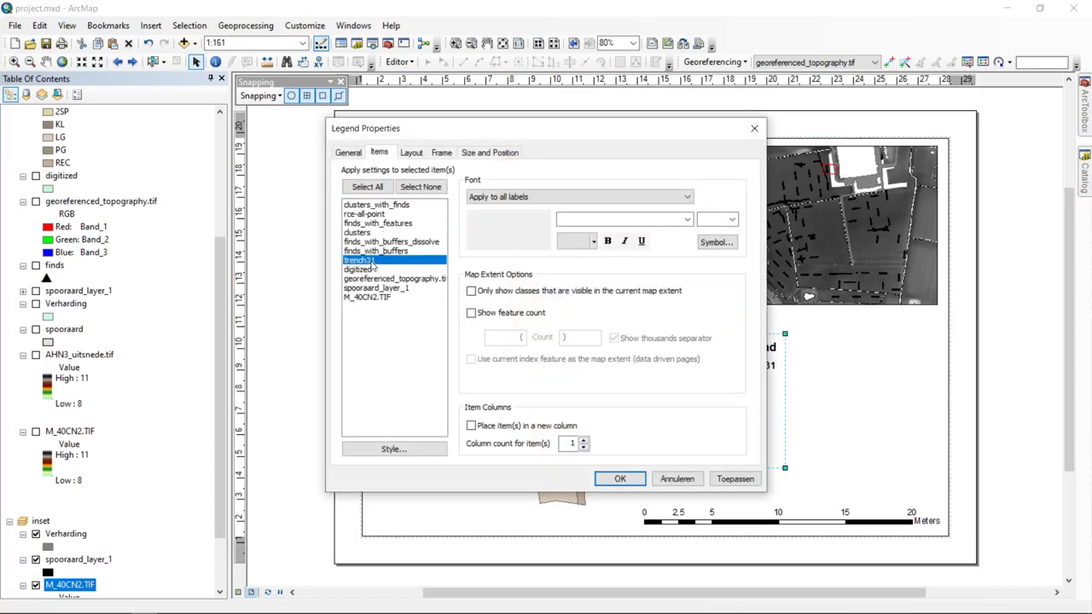
left_click(408, 450)
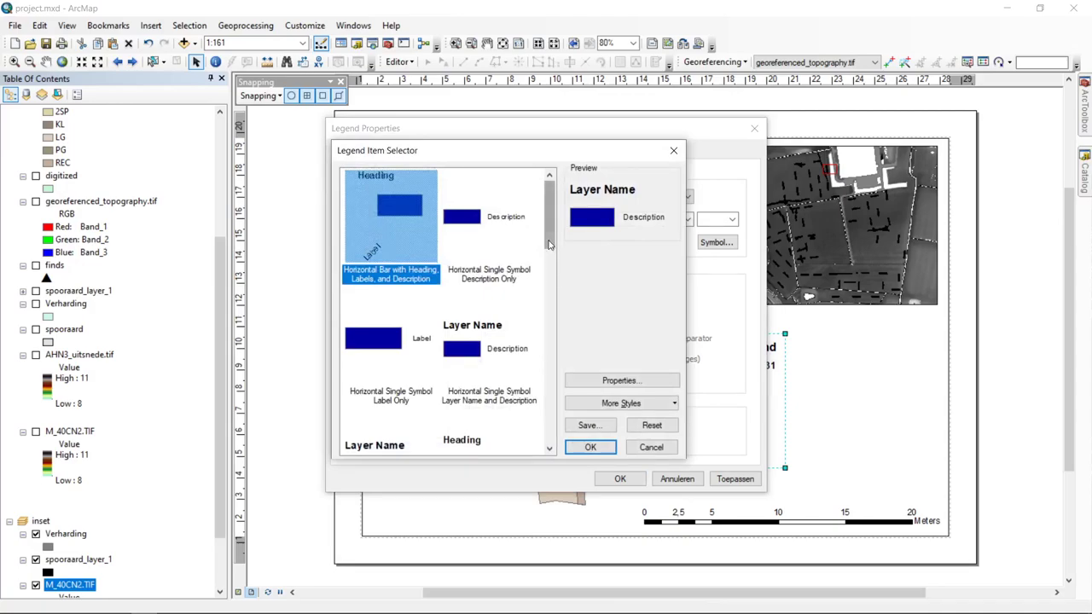
left_click(390, 346)
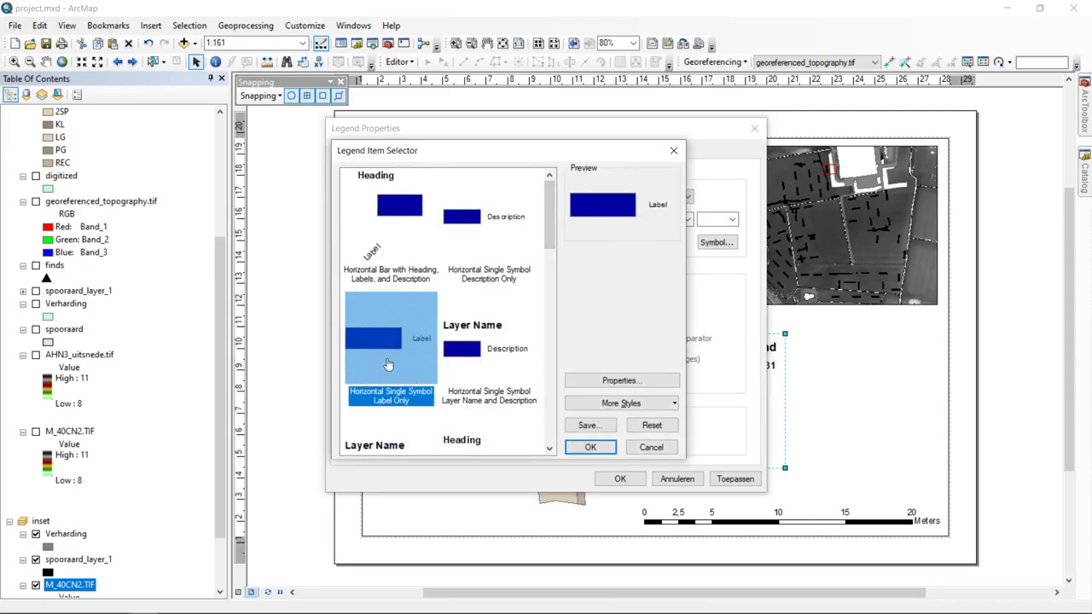
left_click(600, 456)
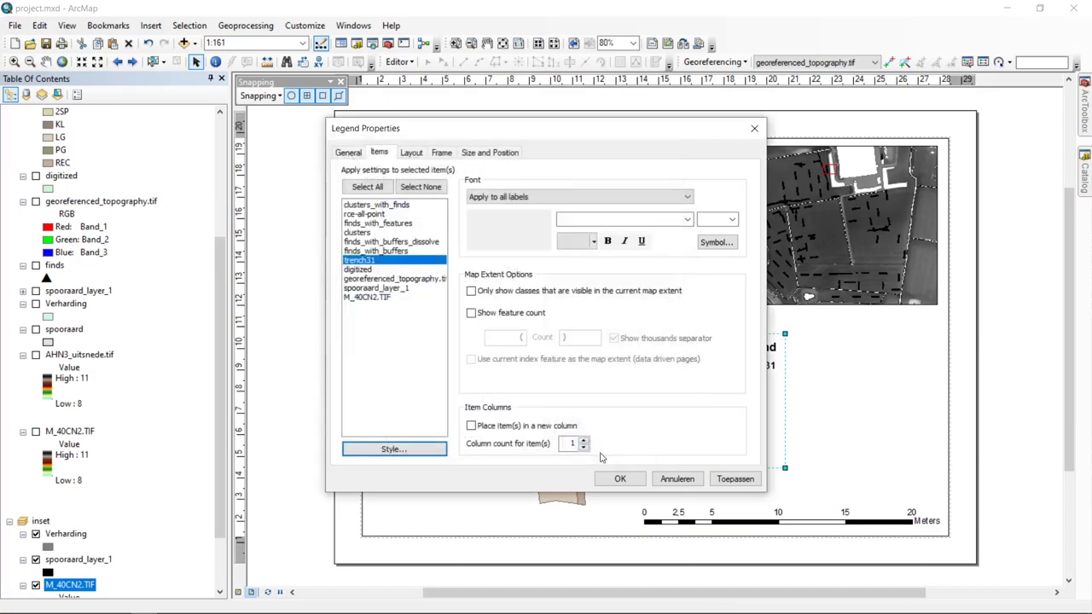
left_click(622, 479)
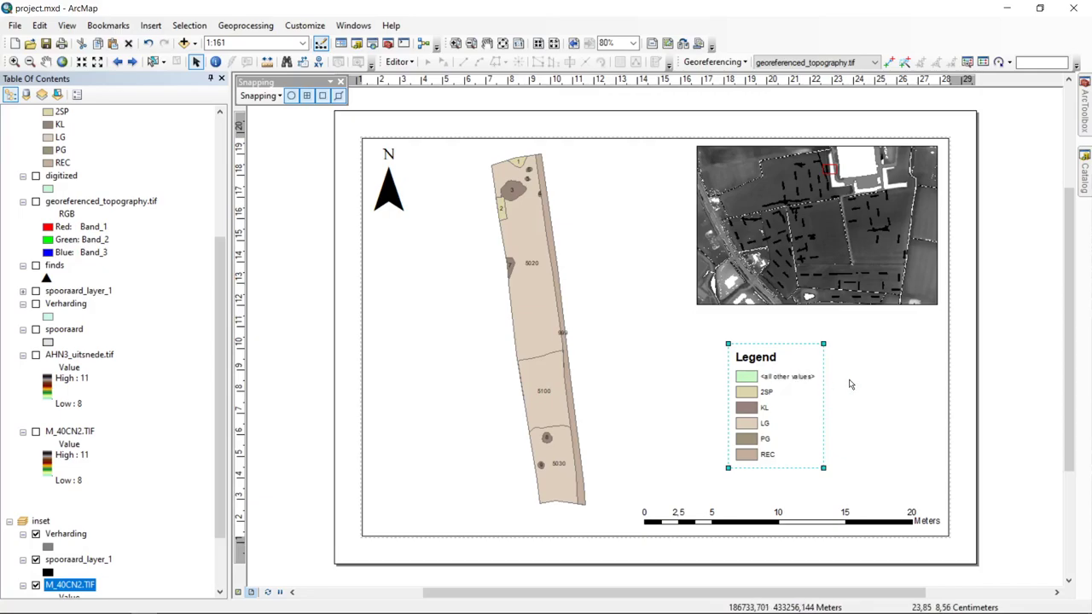
- Change the legend's title to "Interpration"
double_click(770, 358)
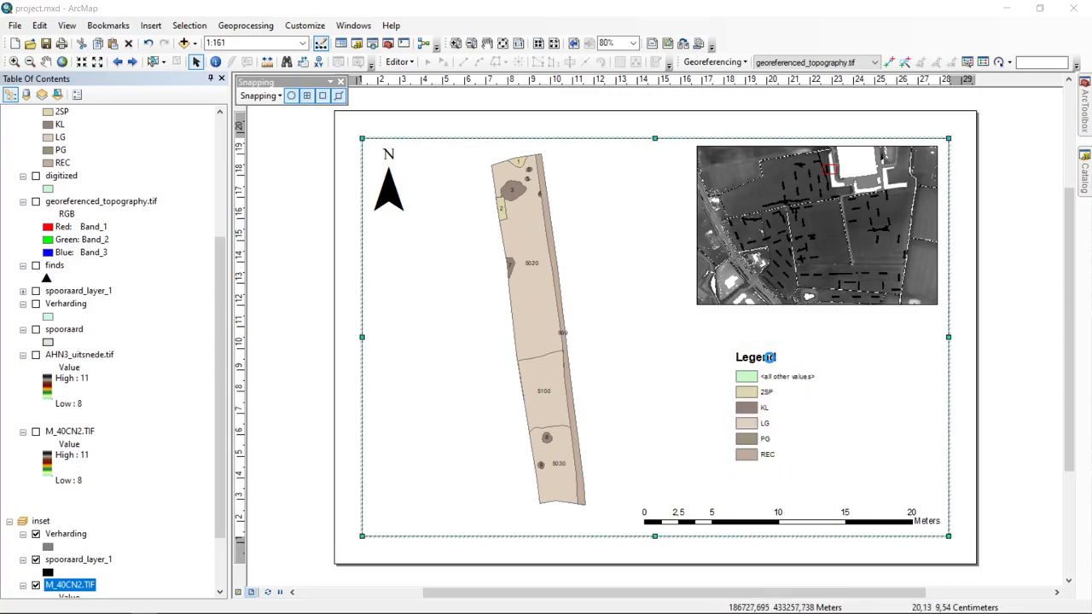
left_click(358, 154)
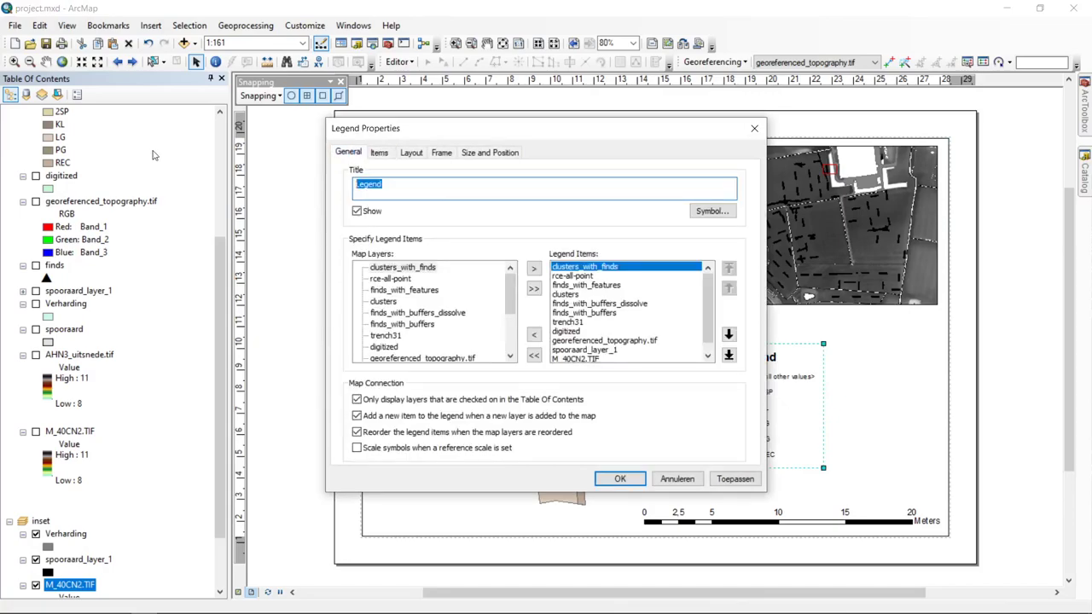
type("Interpration")
left_click(620, 479)
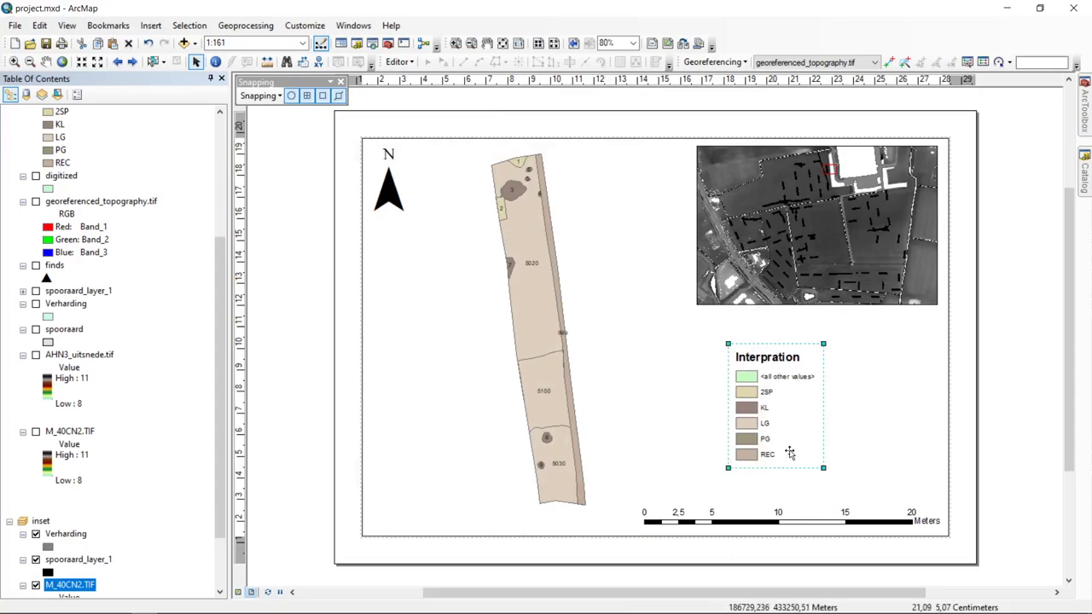
- Restrict the clusters_with_finds legend item to only show classes that are visible in the current map extent
left_click(767, 395)
left_click(767, 396)
left_click(767, 395)
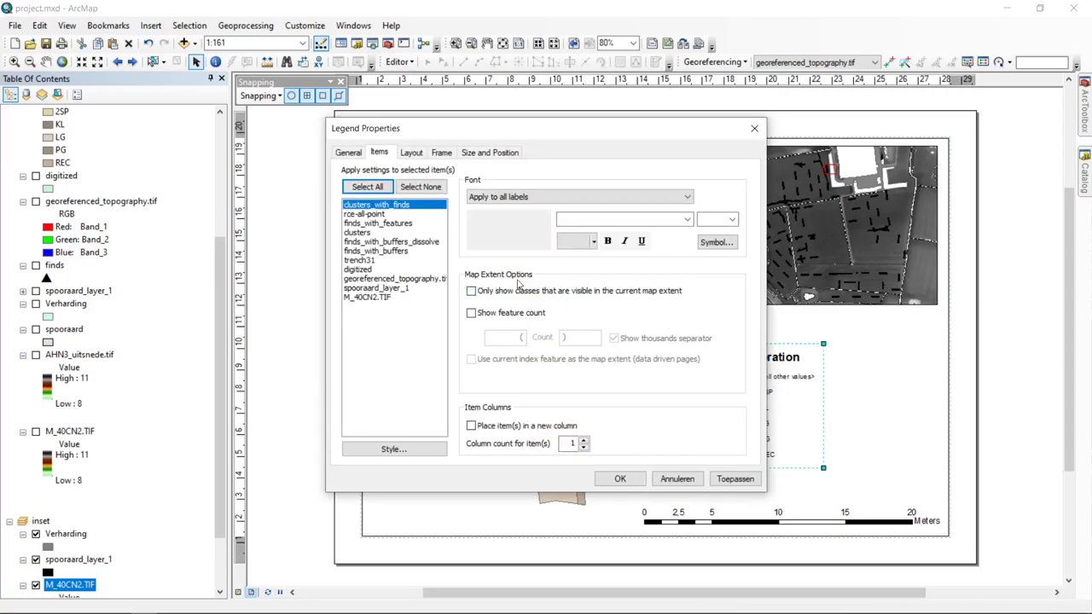
left_click_drag(520, 129, 260, 121)
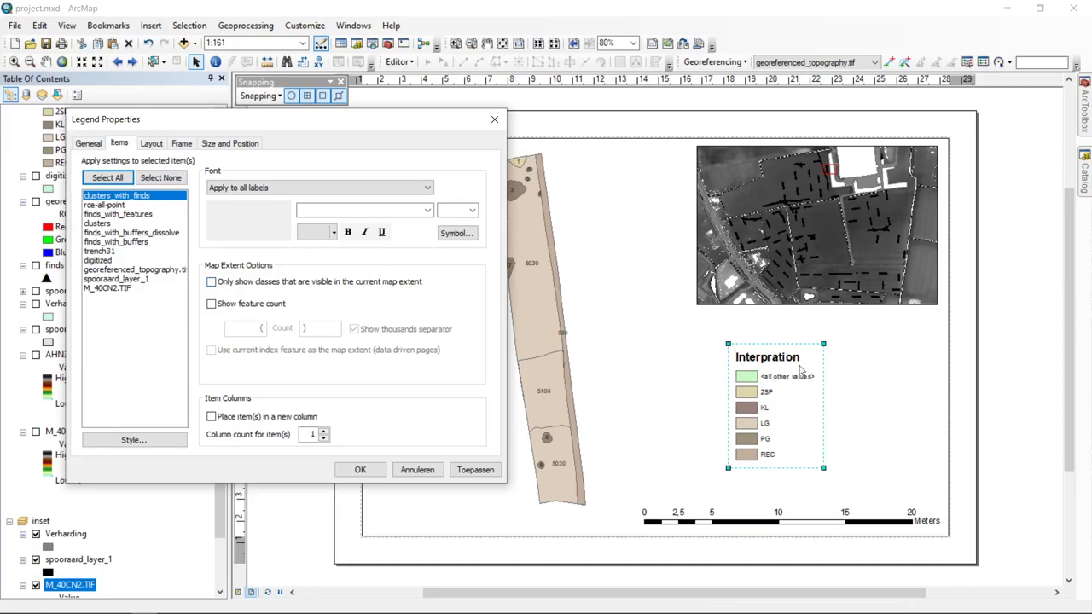
left_click(371, 284)
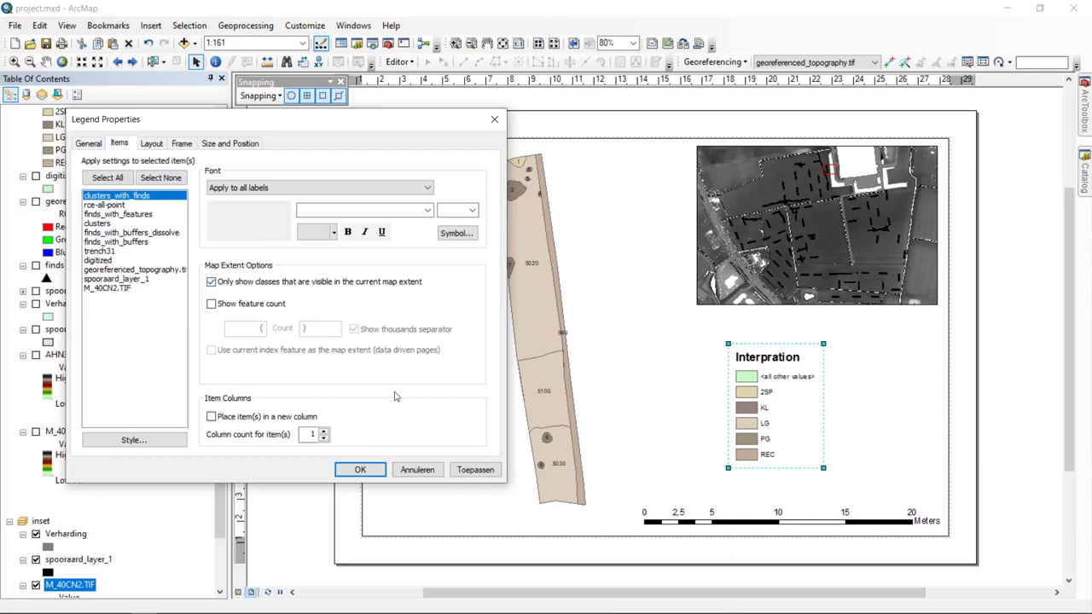
left_click(360, 470)
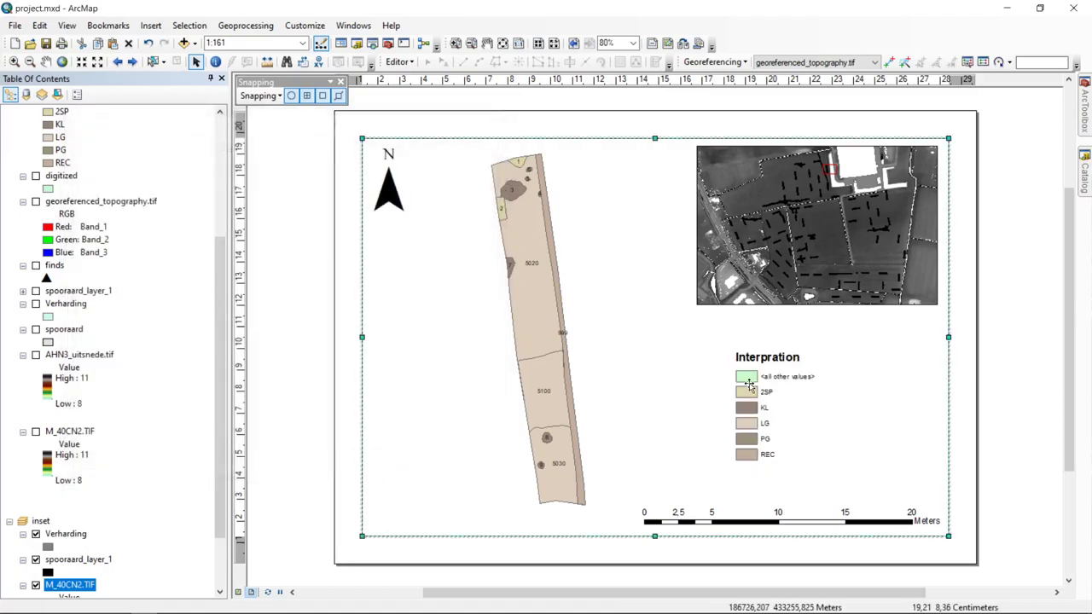
- Restrict the trench31 legend item to classes visible in the current map extent and slightly enlarge the legend
double_click(729, 388)
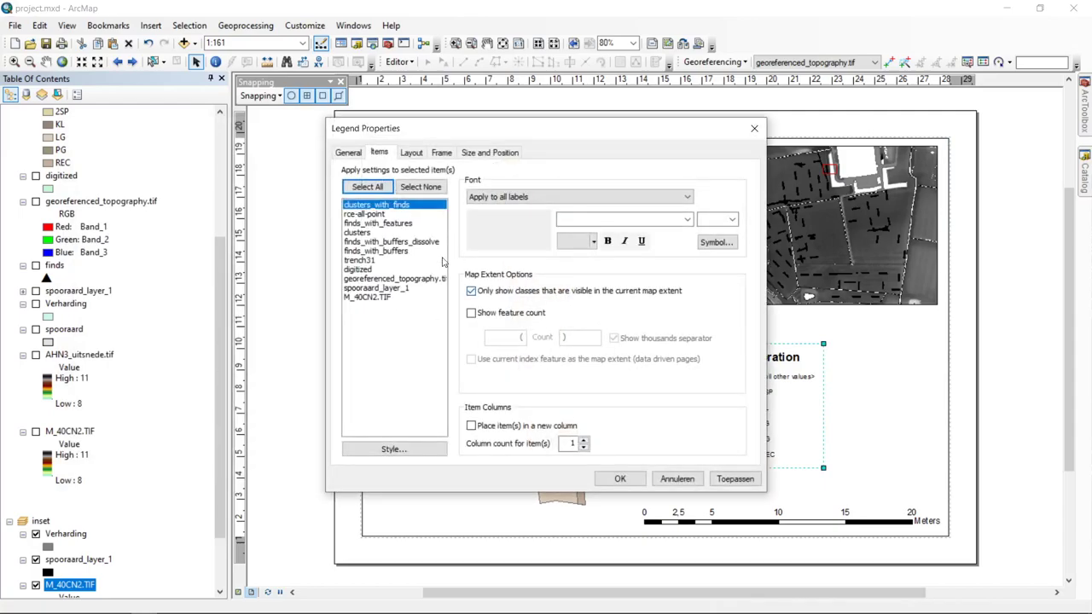
left_click(386, 262)
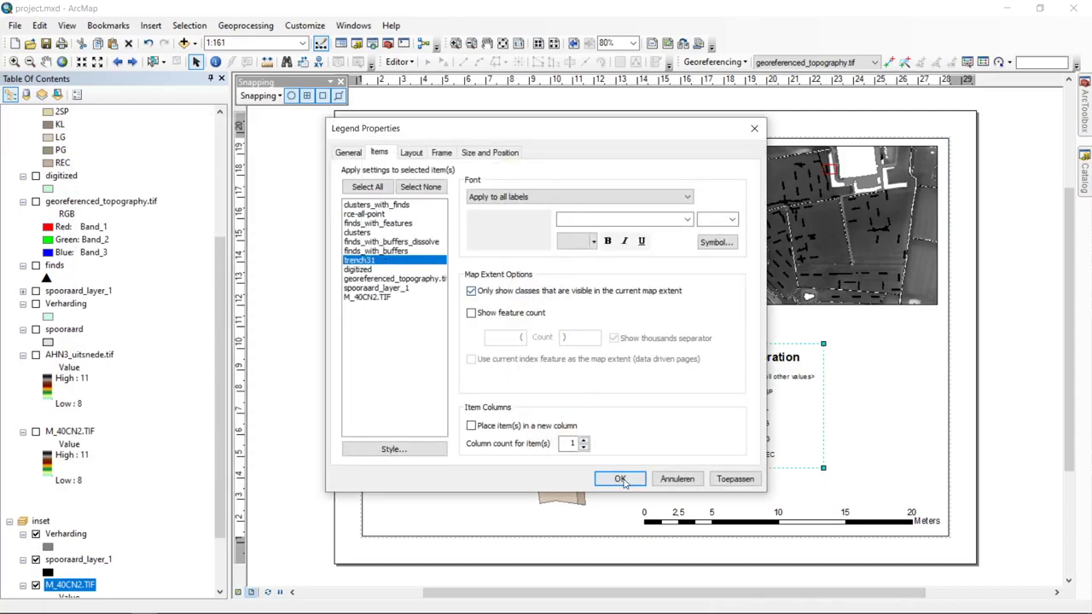
left_click(620, 478)
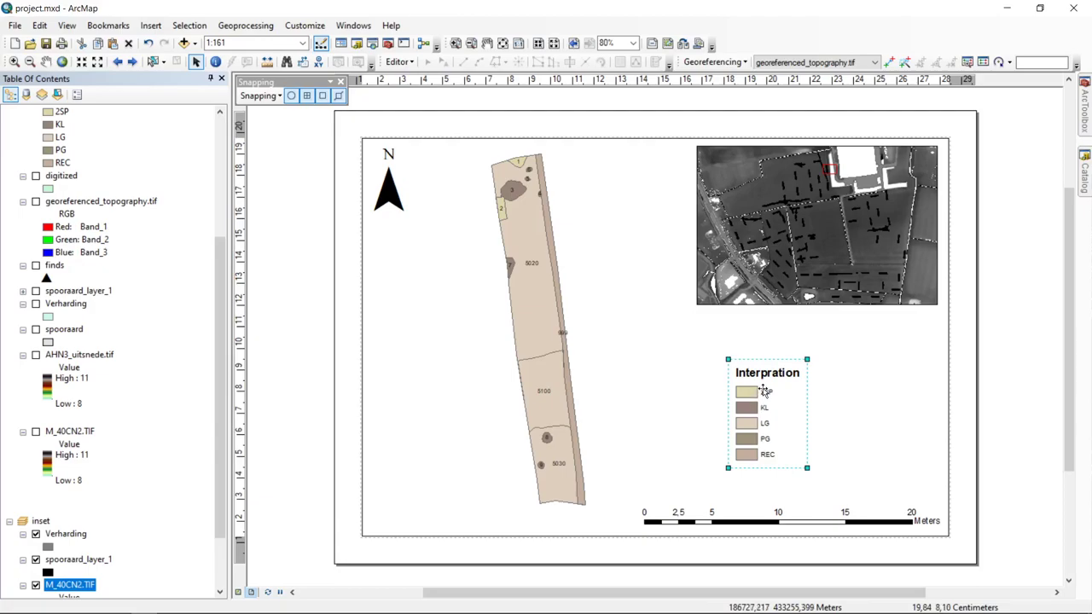
left_click_drag(807, 360, 833, 384)
left_click(865, 400)
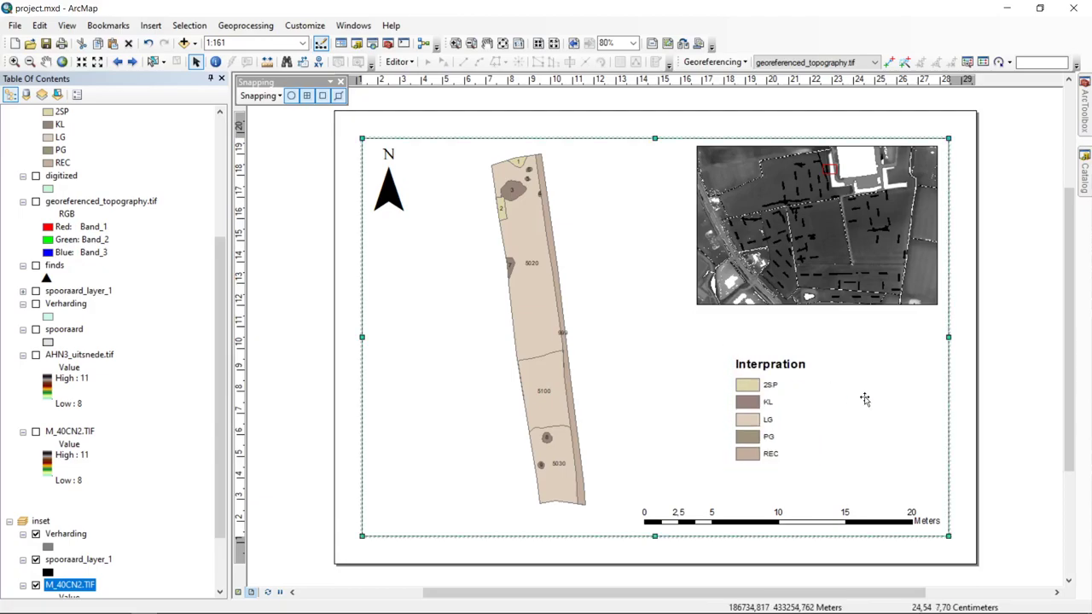
- Correct the spelling of the legend's title to "Interpretation"
left_click(765, 384)
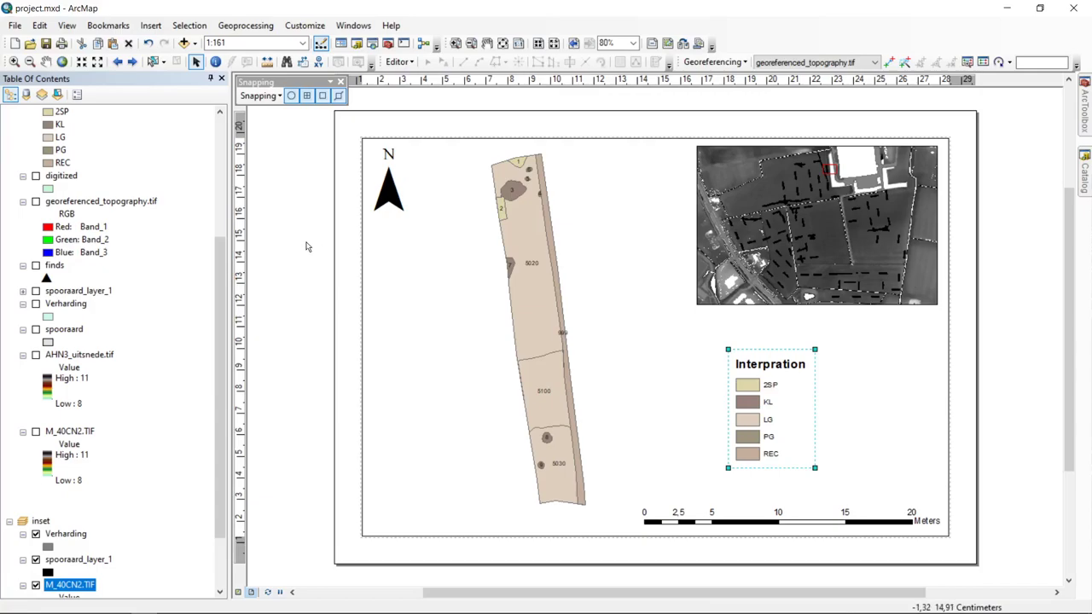
double_click(750, 405)
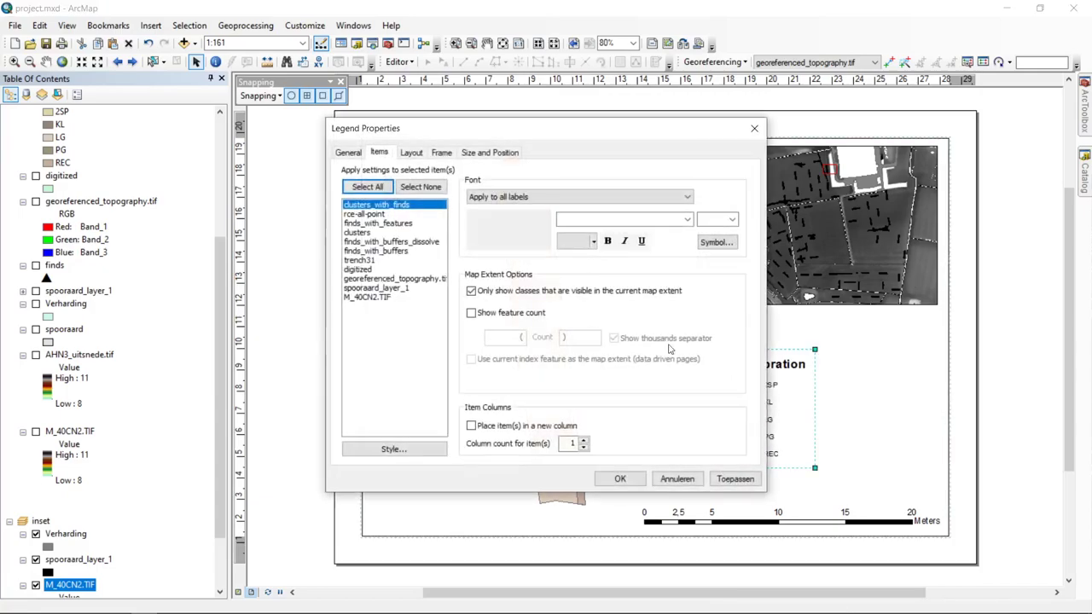
left_click(348, 153)
left_click(498, 189)
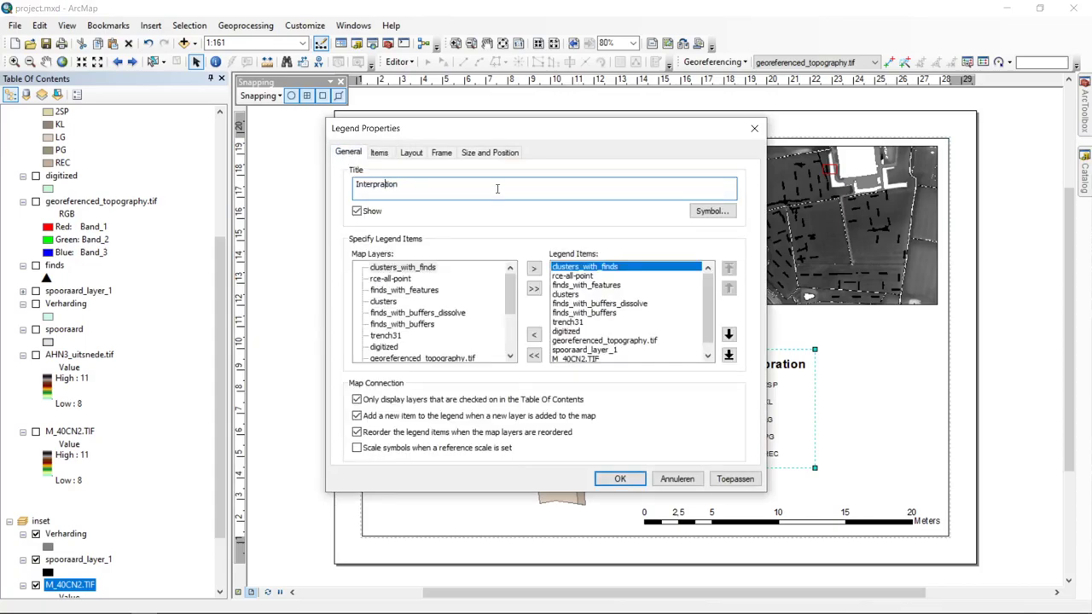
type("et")
left_click(631, 478)
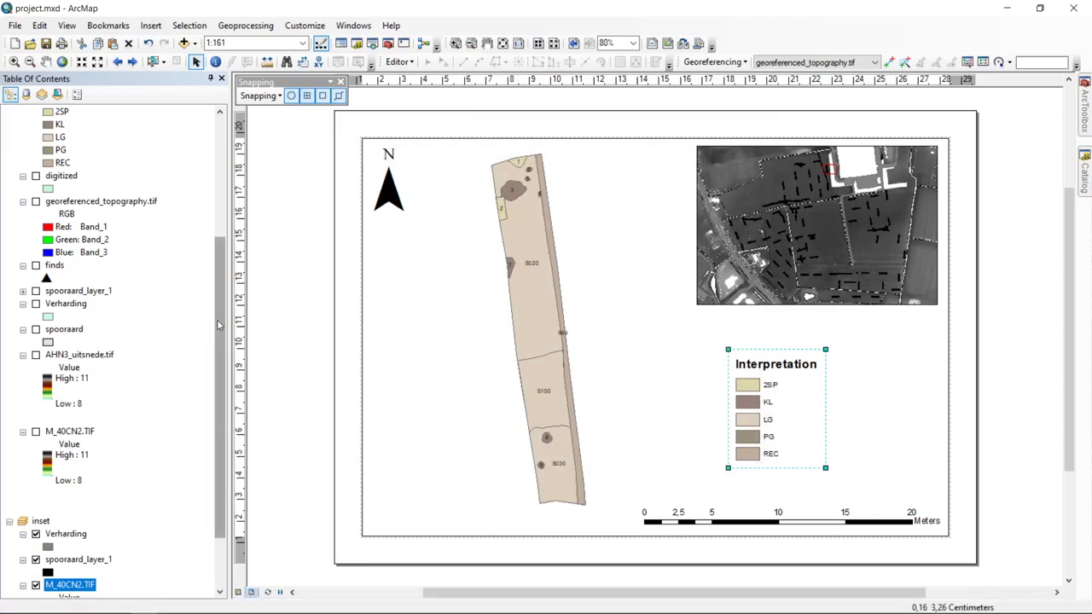
- Change the label of the KL class in the trench31 layer's symbology to DITCH
scroll(111, 512, "up", 5)
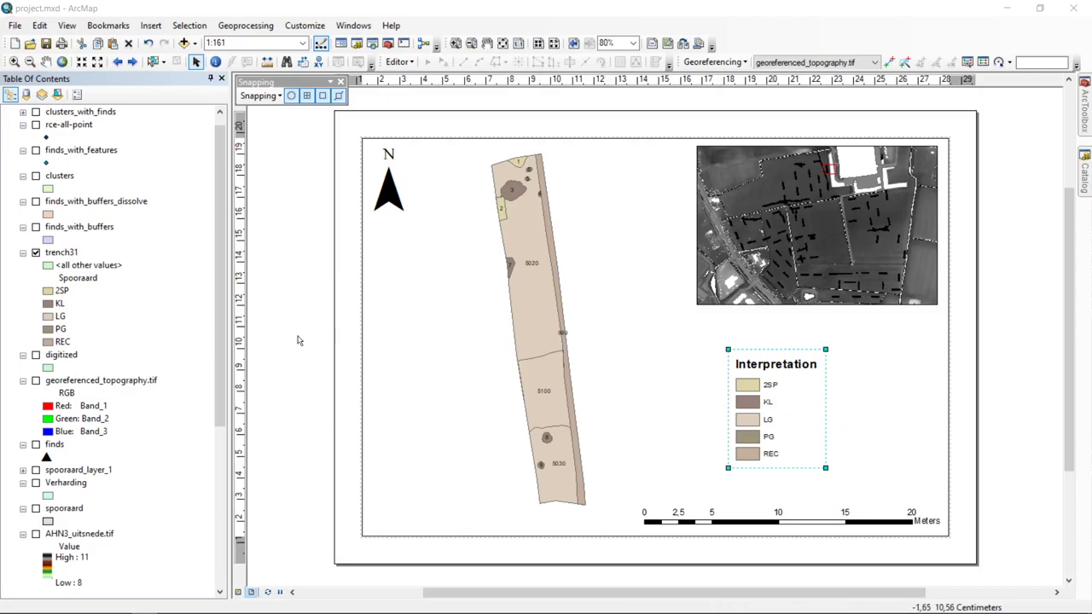
left_click(68, 252)
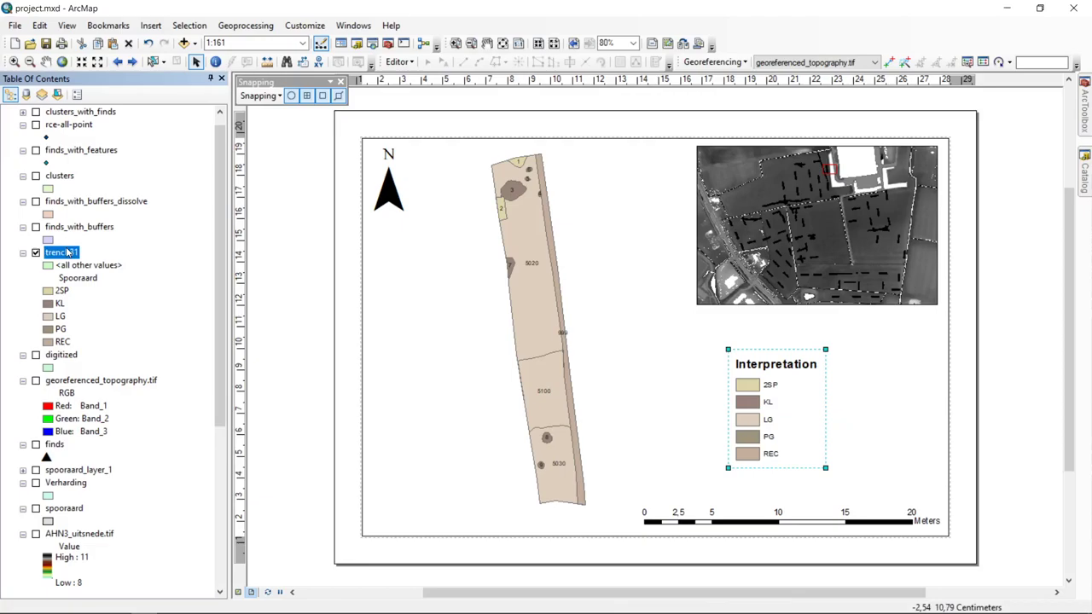
right_click(68, 252)
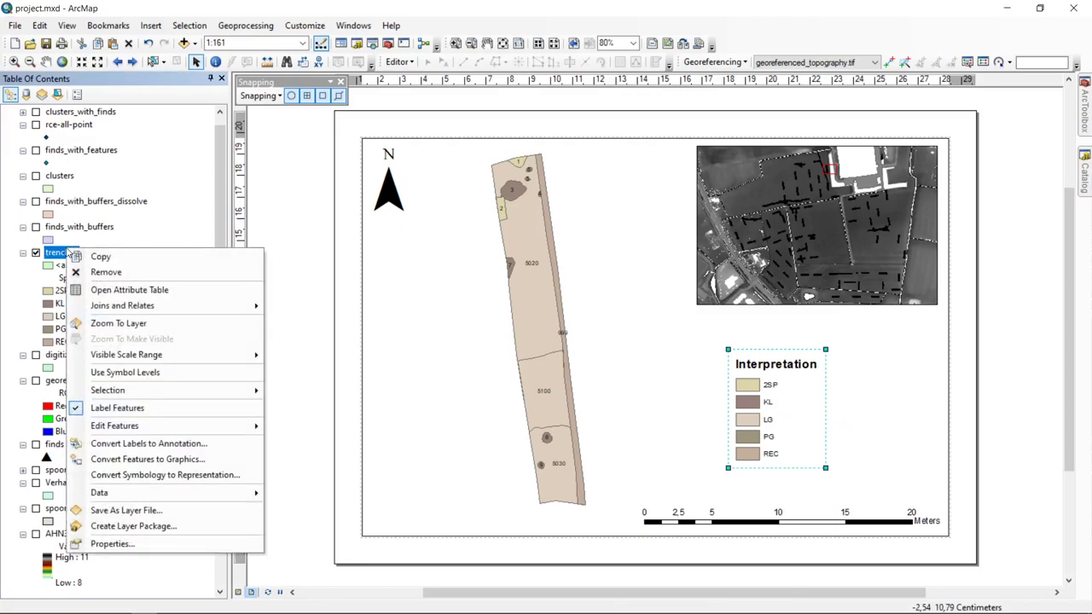
left_click(204, 543)
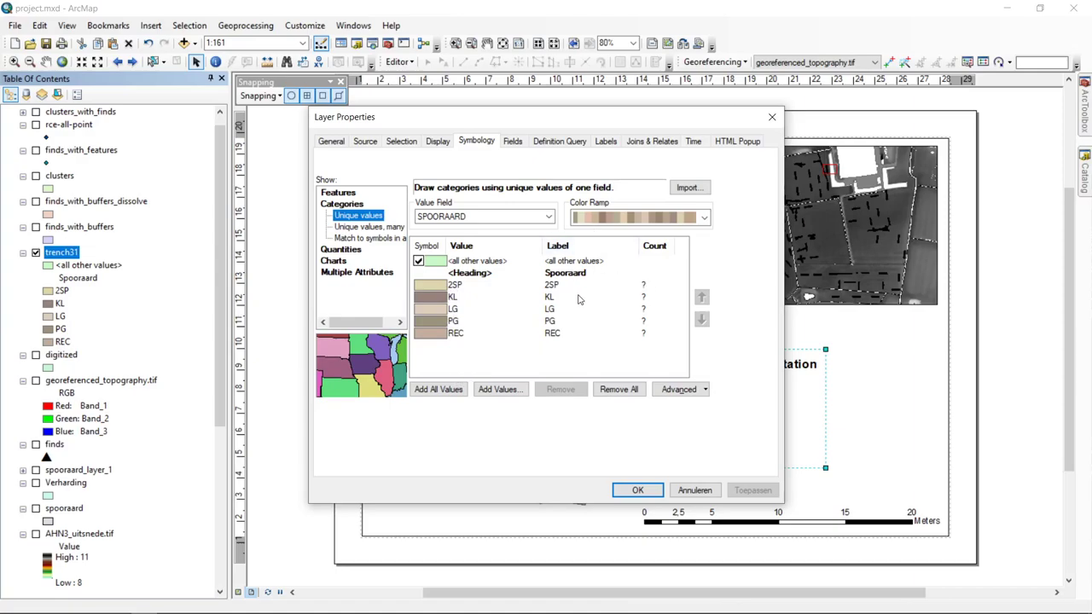
left_click(576, 285)
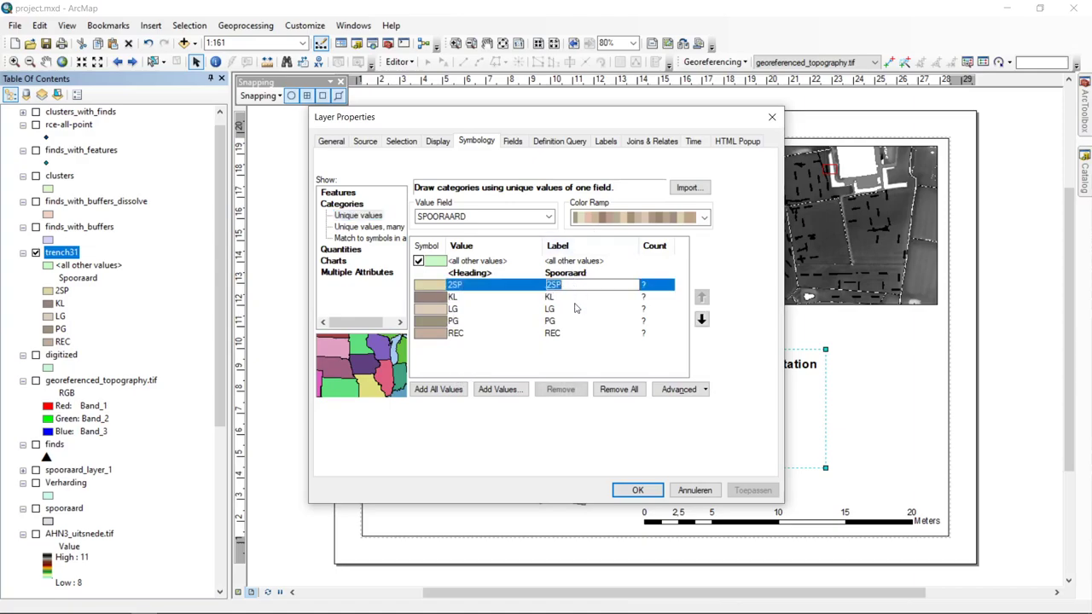
left_click(566, 299)
left_click(563, 298)
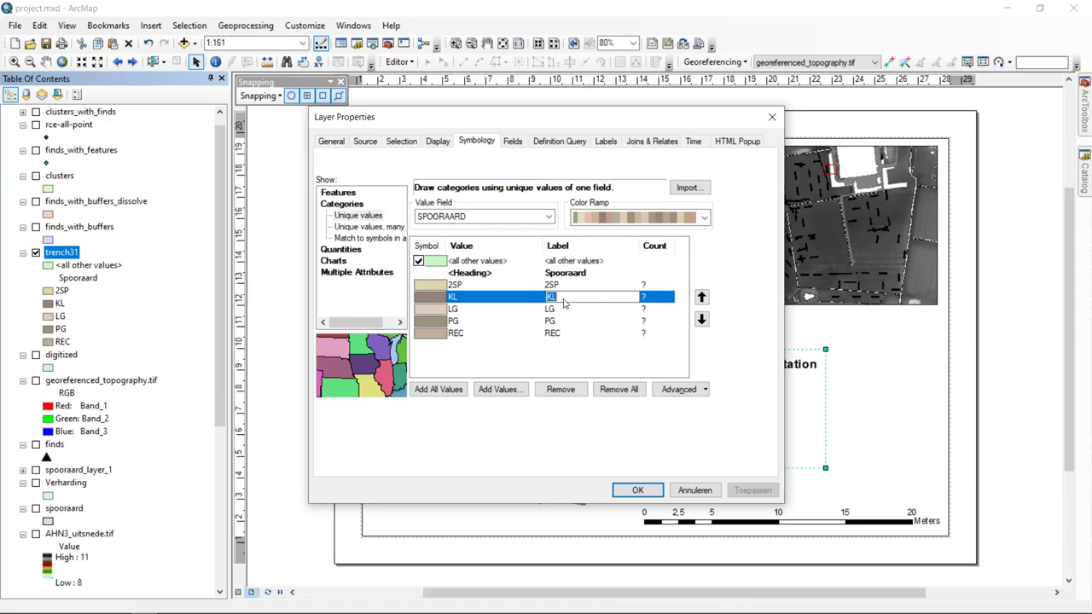
type("DITCH")
key("Return")
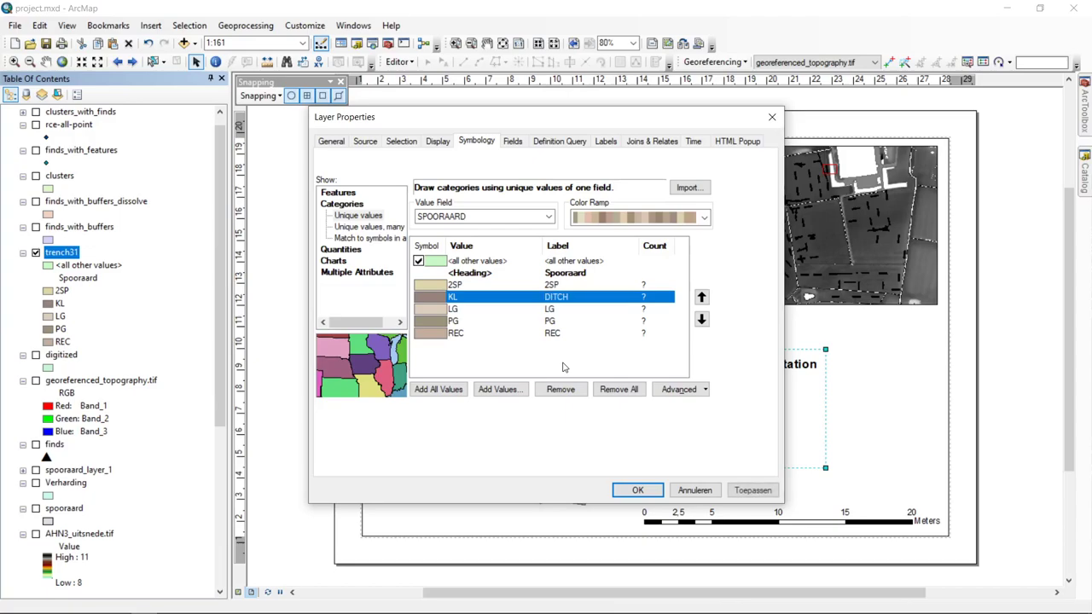
left_click(639, 492)
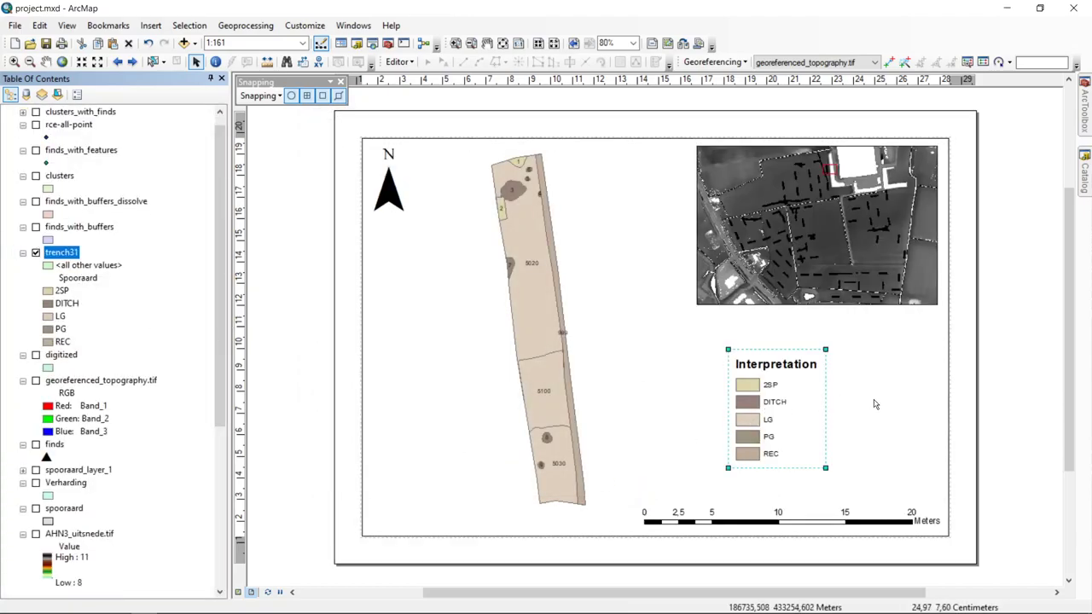
left_click(872, 336)
left_click(989, 389)
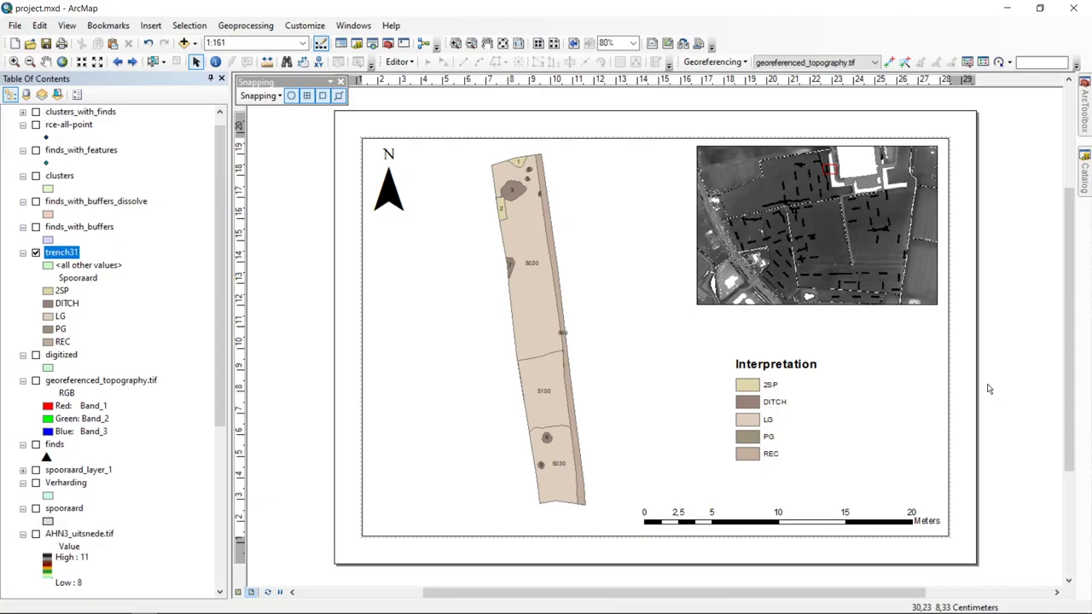
left_click(772, 431)
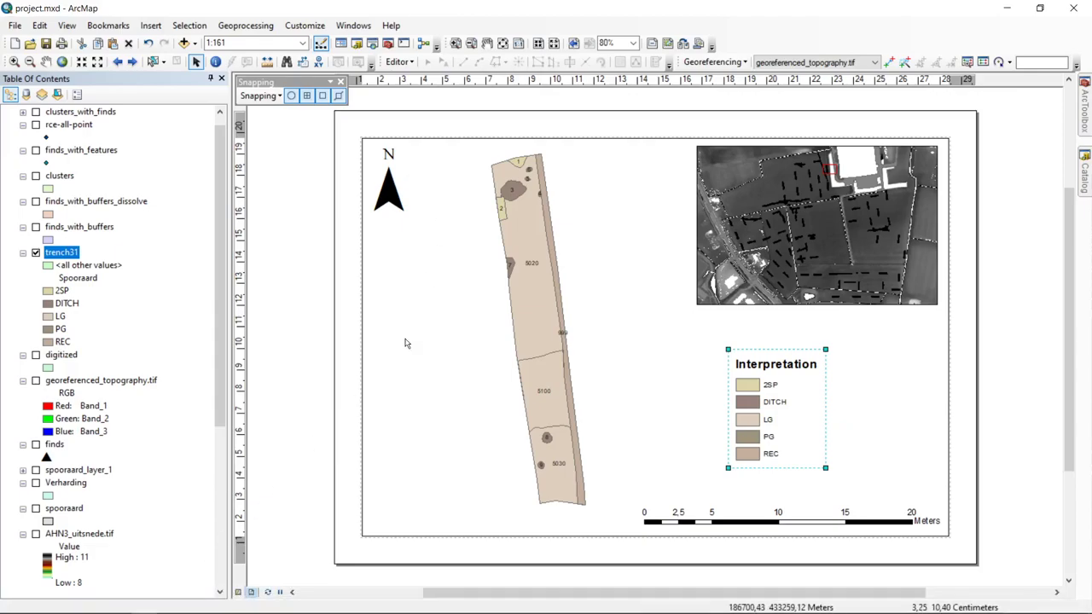
left_click(312, 244)
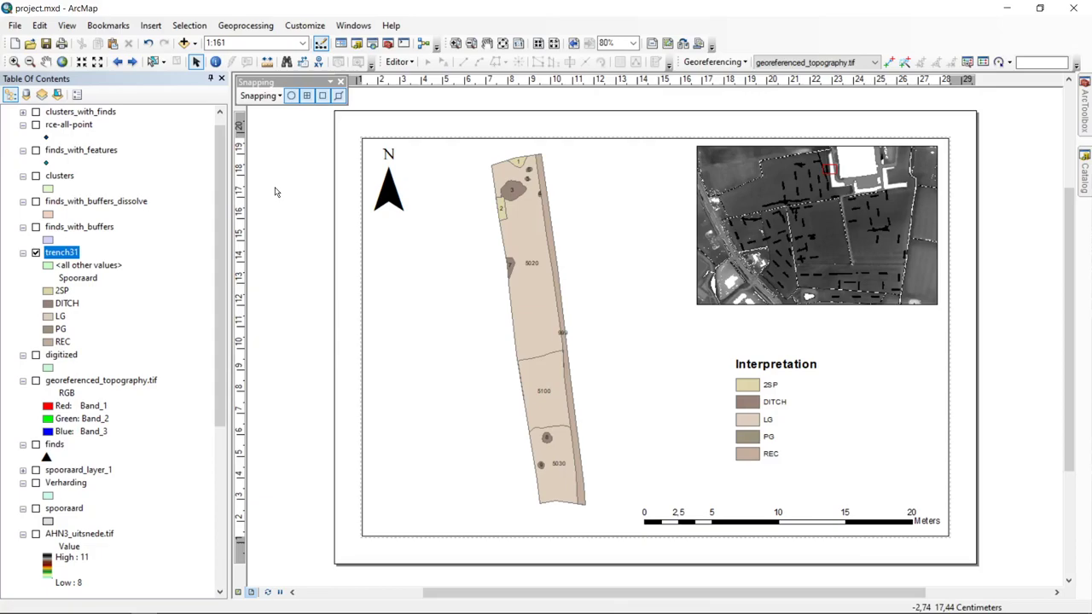
- Insert the map title "Trench 31" and place it in the lower-left corner of the map frame
left_click(150, 25)
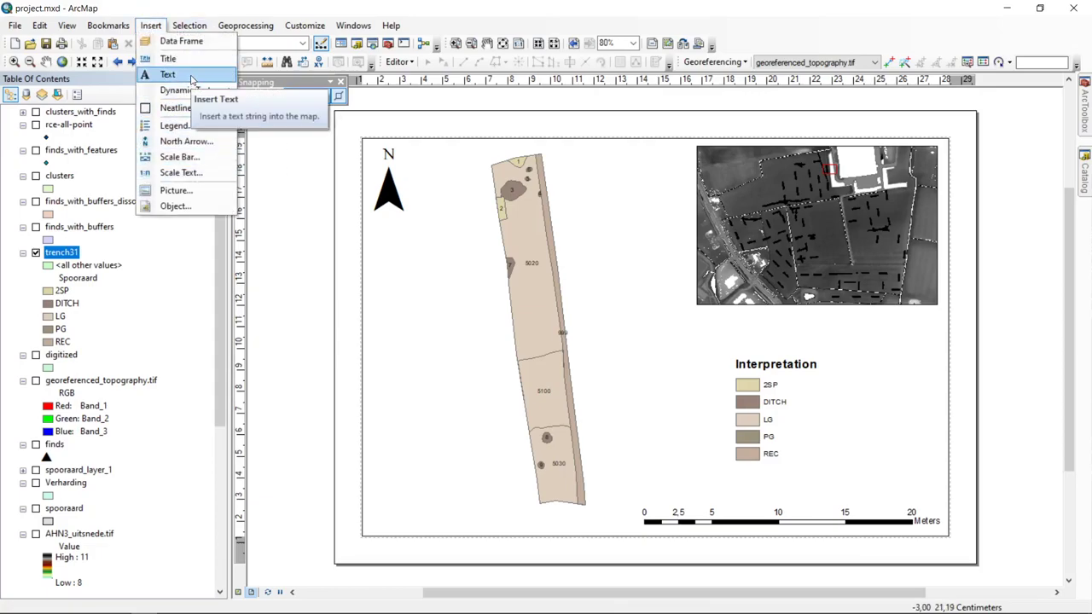
left_click(163, 58)
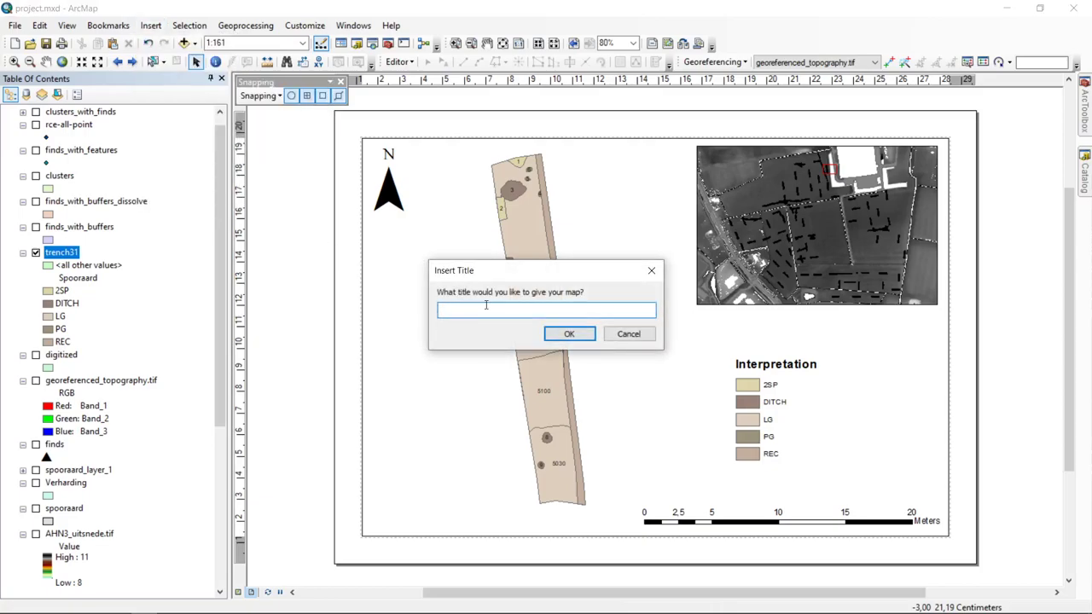
type("Trench 31")
left_click(567, 335)
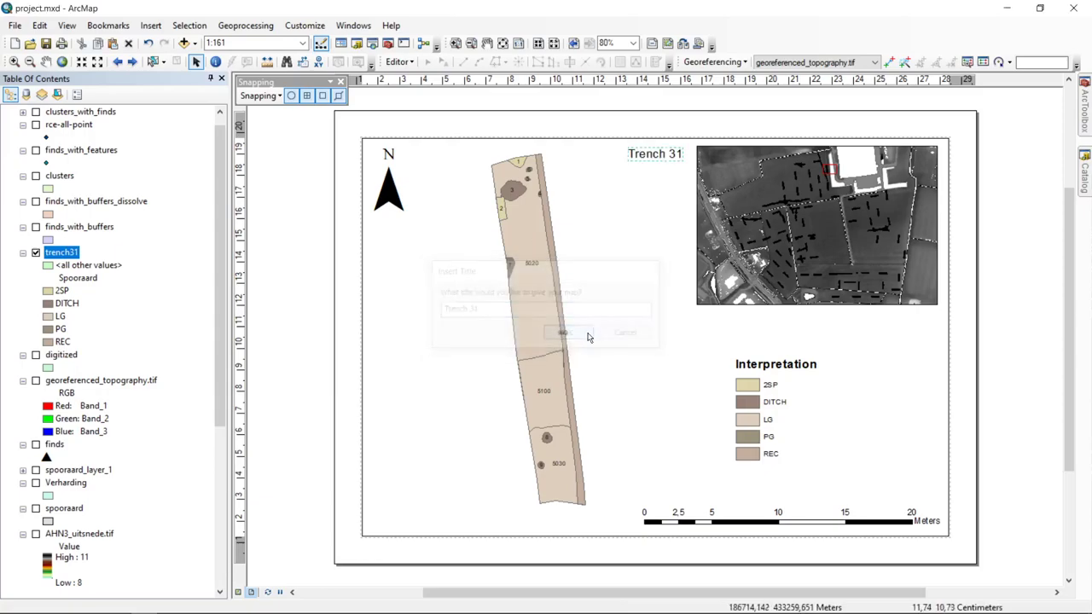
left_click_drag(656, 155, 414, 516)
- Style the Trench 31 title with the Country 2 text symbol at size 20 in bold, and adjust its position in the corner
double_click(413, 516)
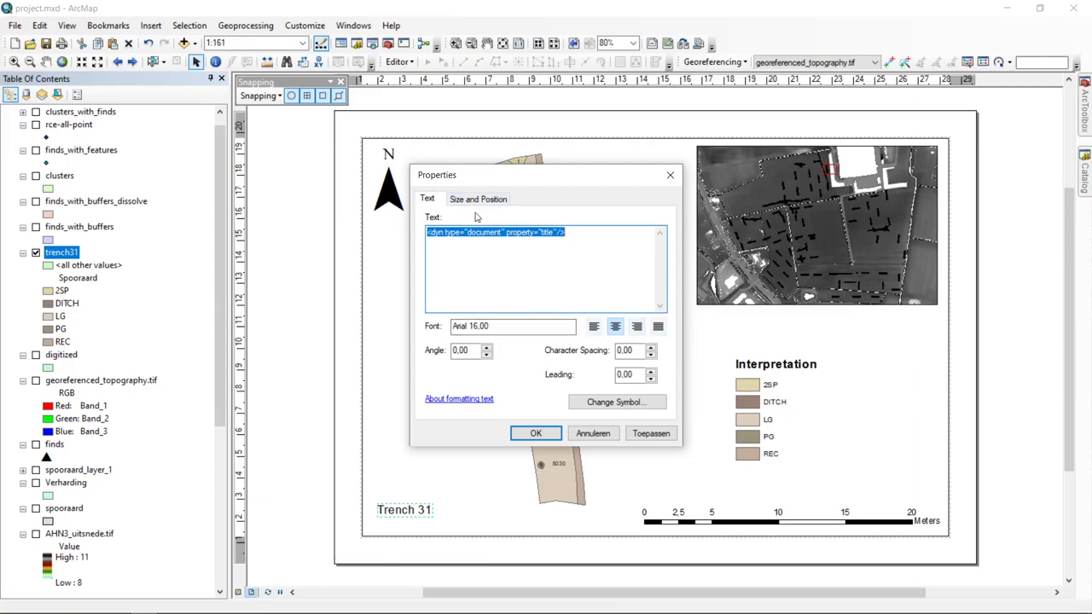
left_click(597, 402)
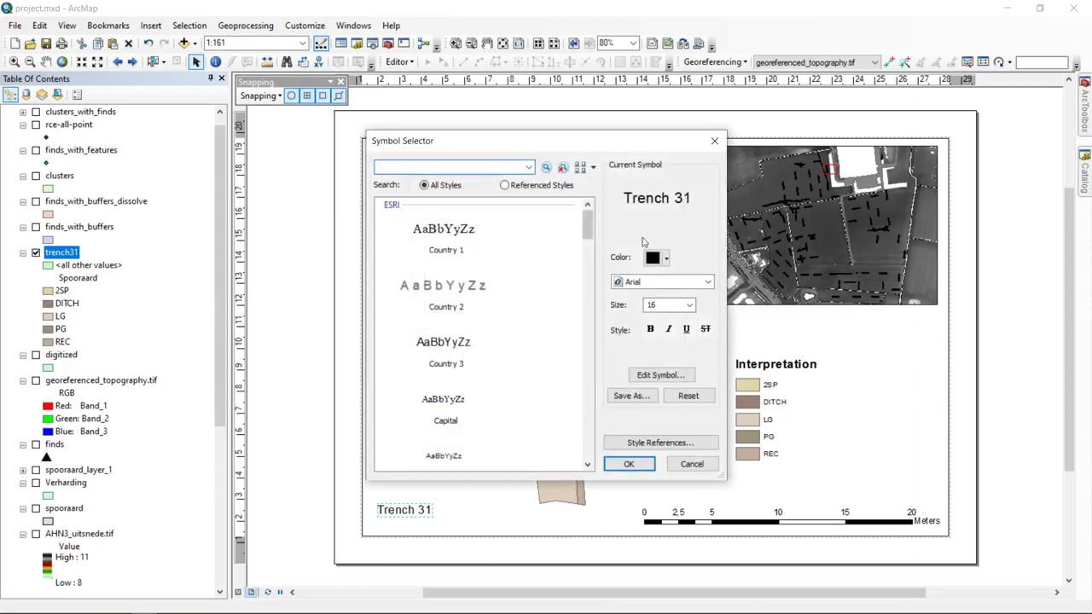
left_click(458, 292)
left_click_drag(585, 226, 601, 209)
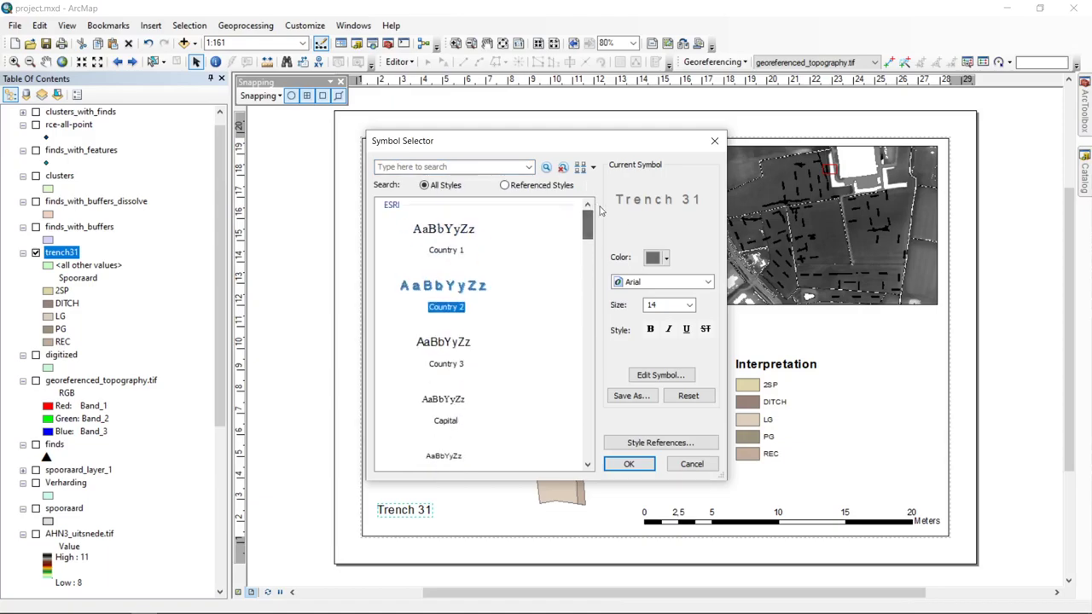
left_click(682, 305)
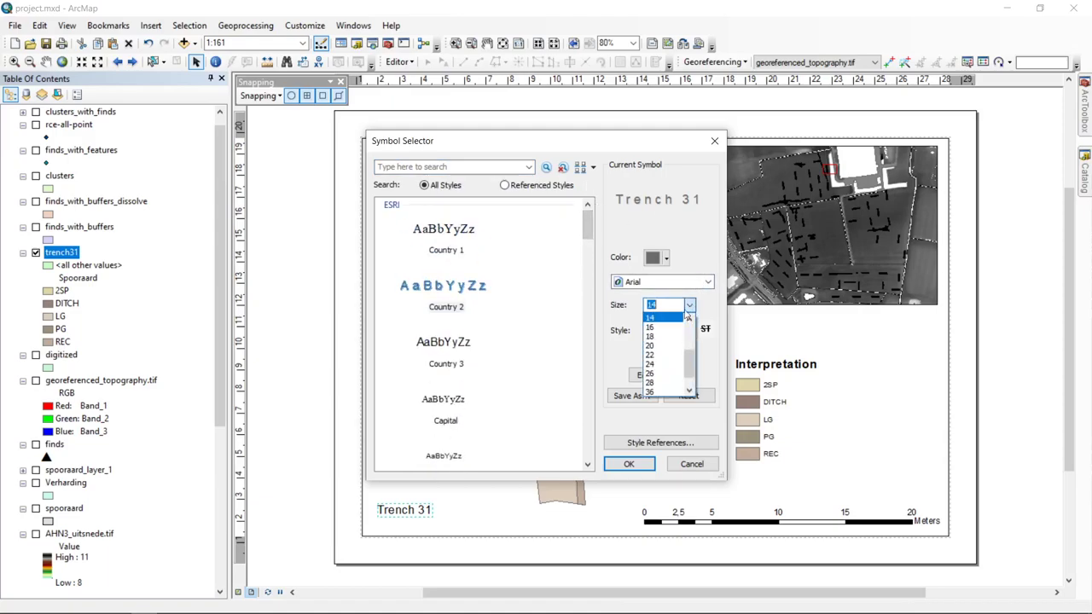
left_click(666, 346)
left_click(650, 330)
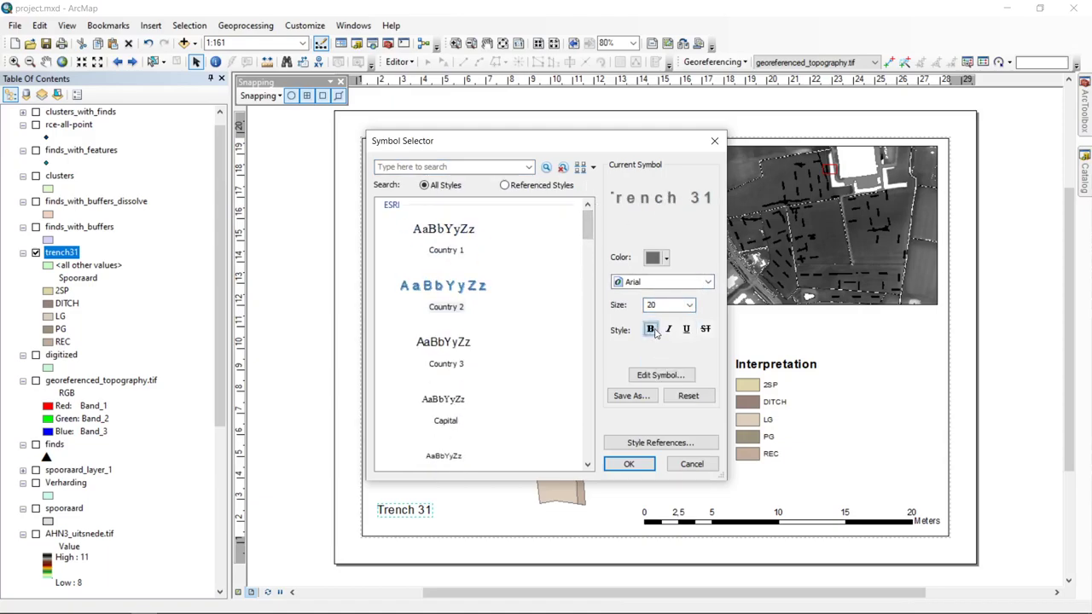
left_click(629, 463)
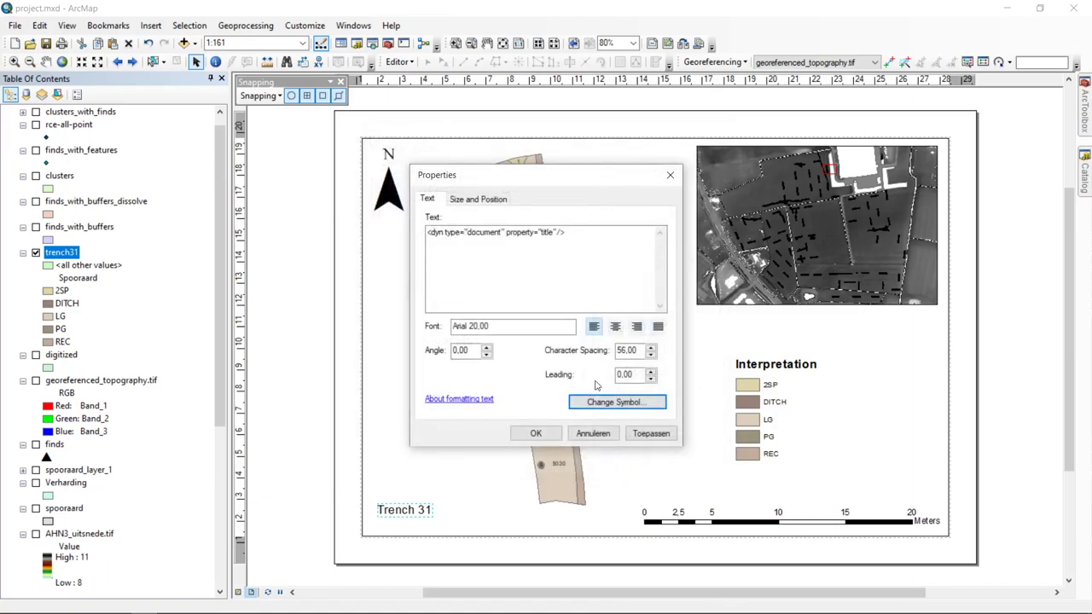
left_click(538, 434)
left_click_drag(475, 510, 450, 509)
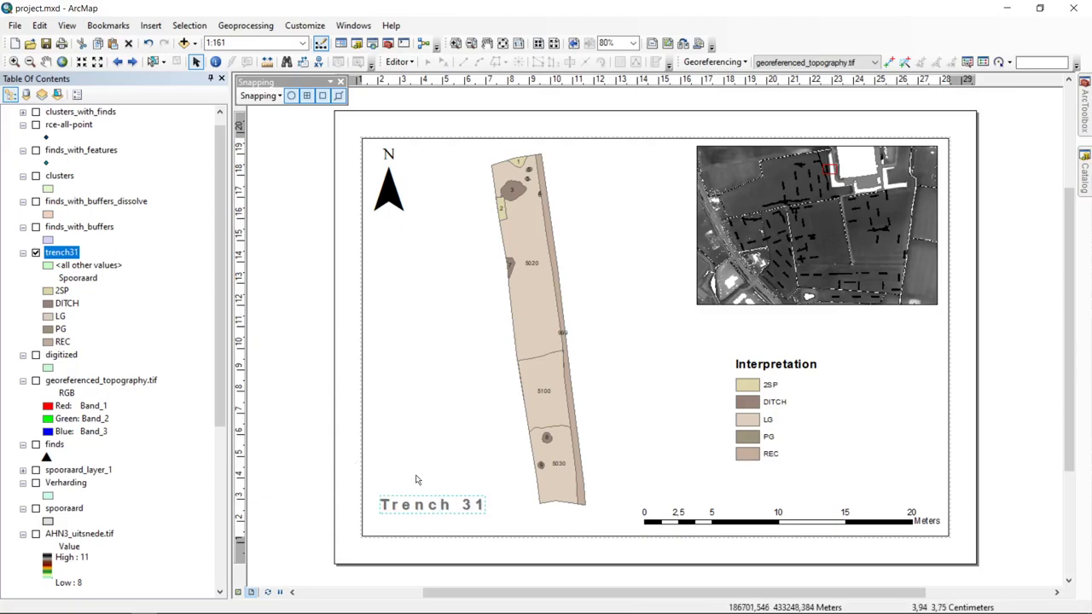
- Examine the general text symbol properties of the Trench 31 title in the symbol editor
double_click(407, 507)
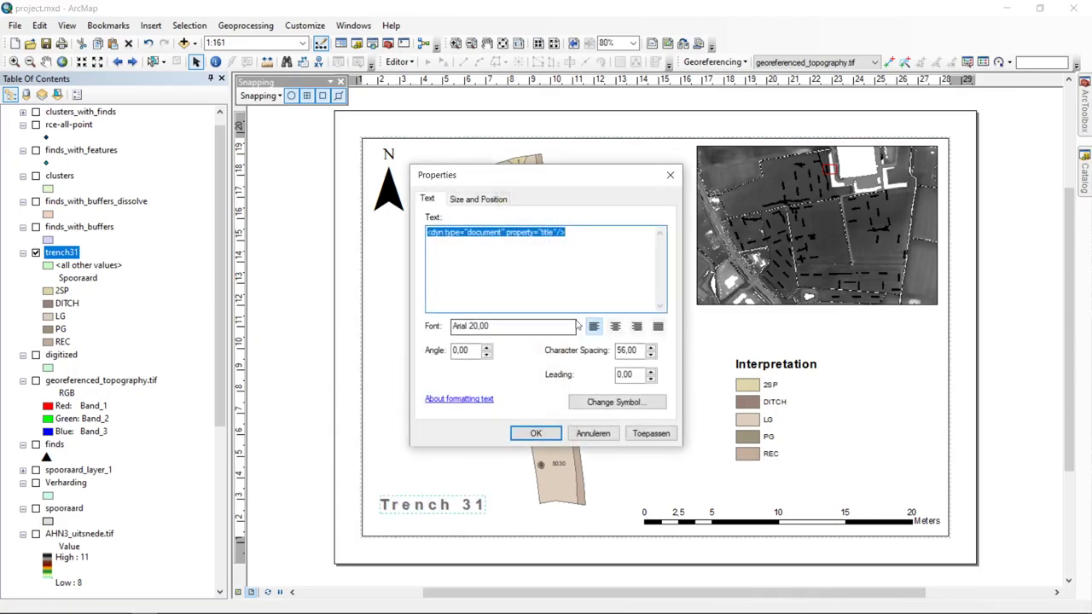
left_click(591, 401)
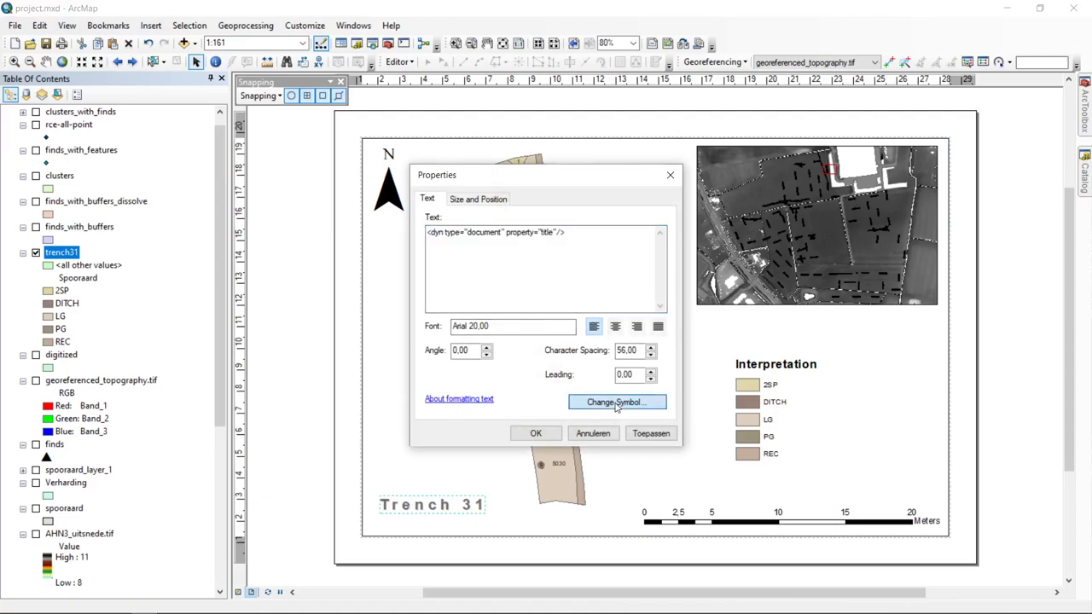
left_click(677, 377)
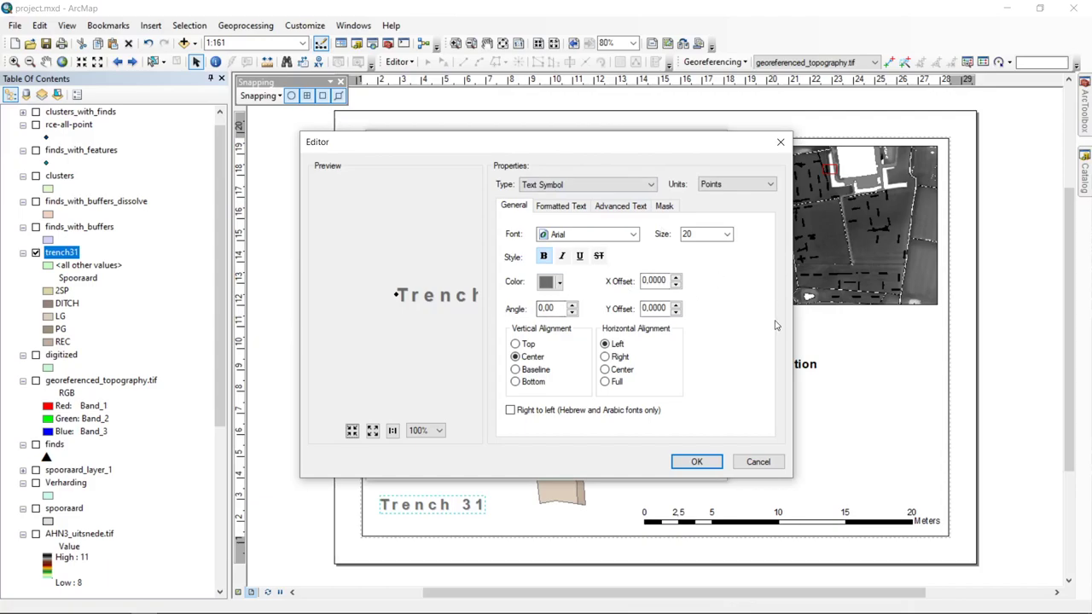
left_click(757, 463)
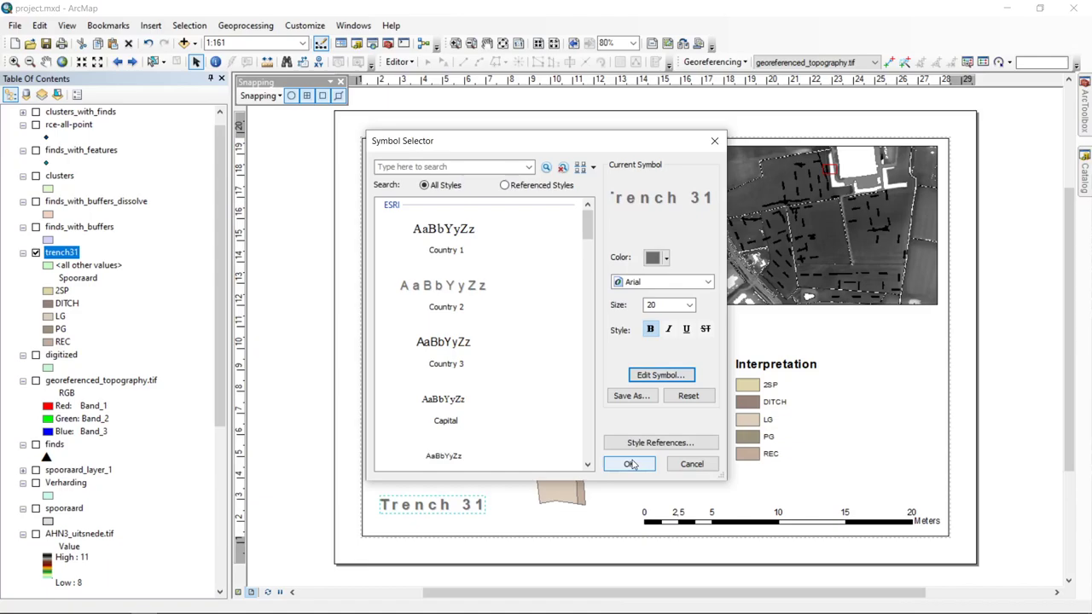
left_click(630, 464)
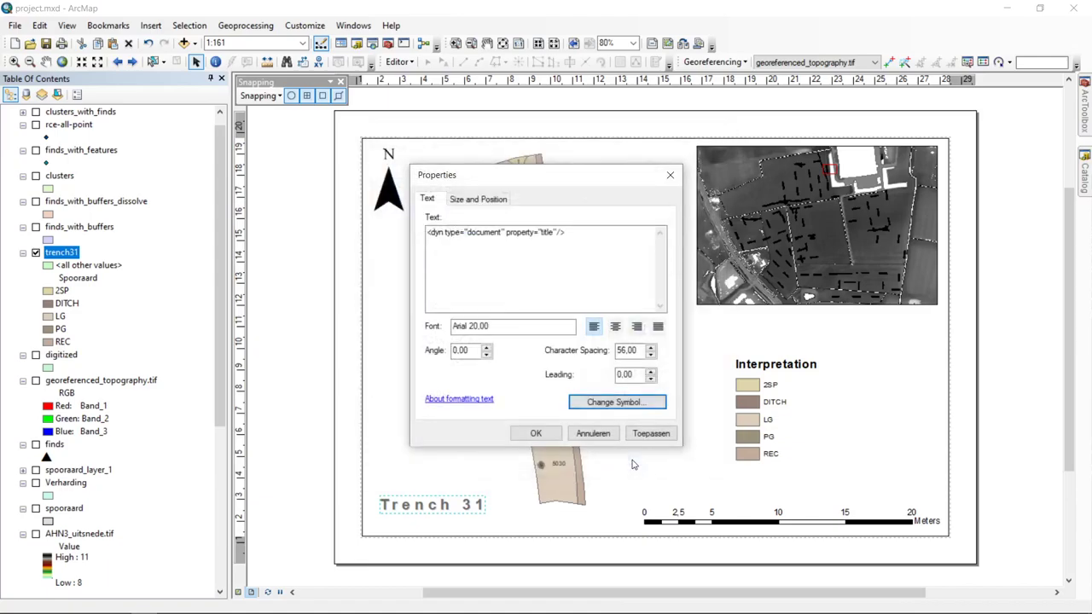
left_click(535, 433)
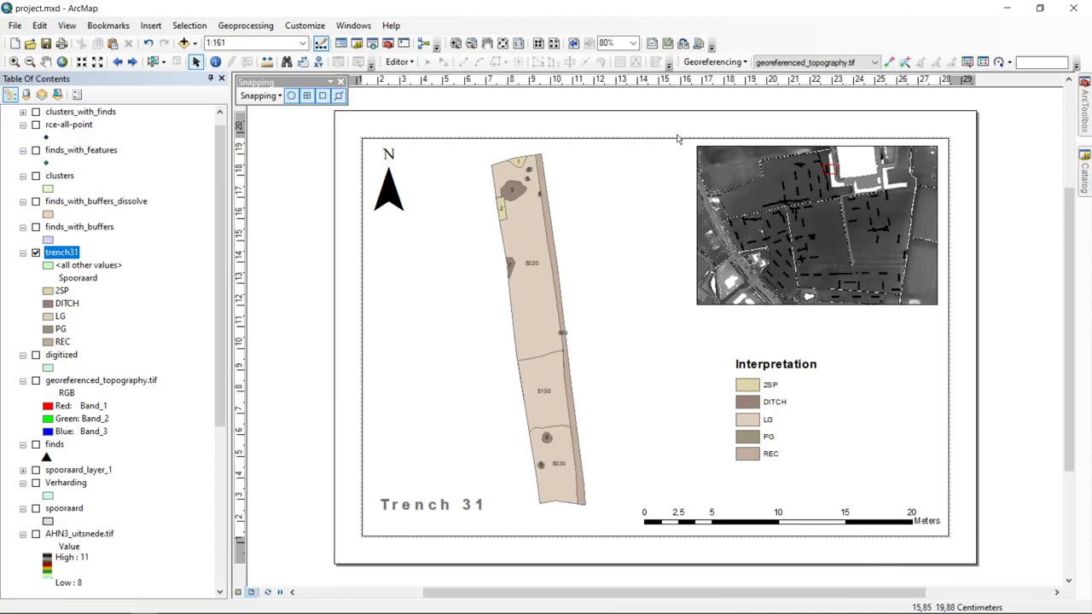
- Start a new reference grid for the main trench data frame, choosing the Measured Grid type
left_click(630, 143)
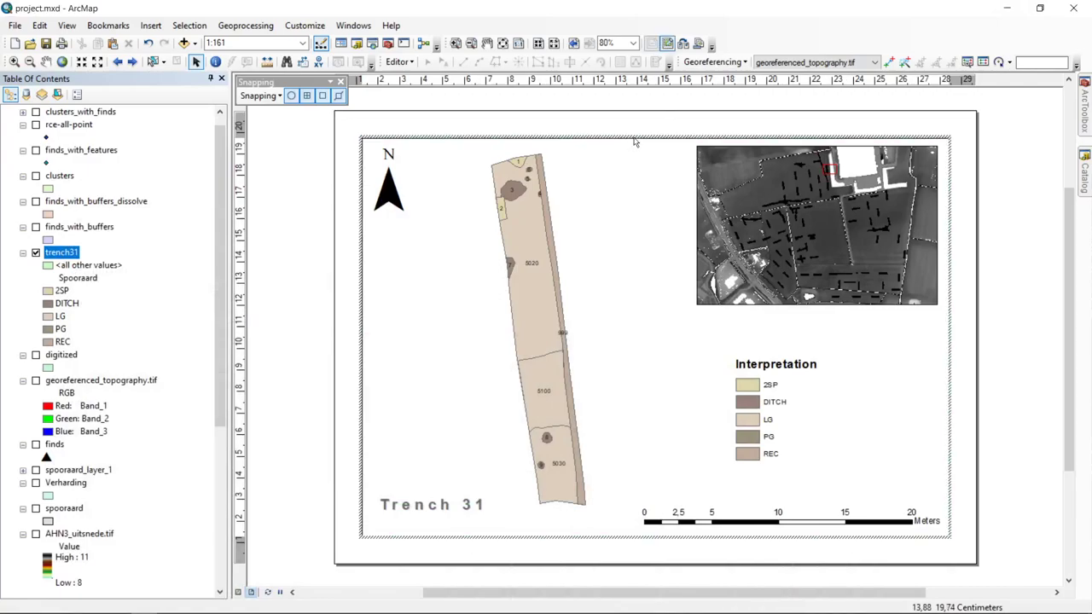
right_click(634, 142)
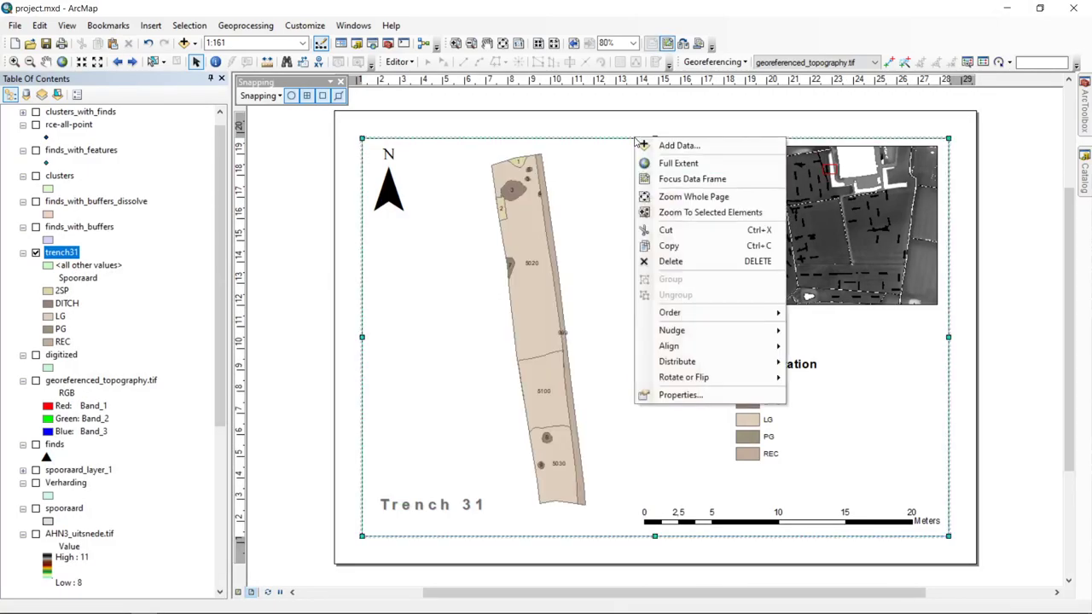
left_click(676, 393)
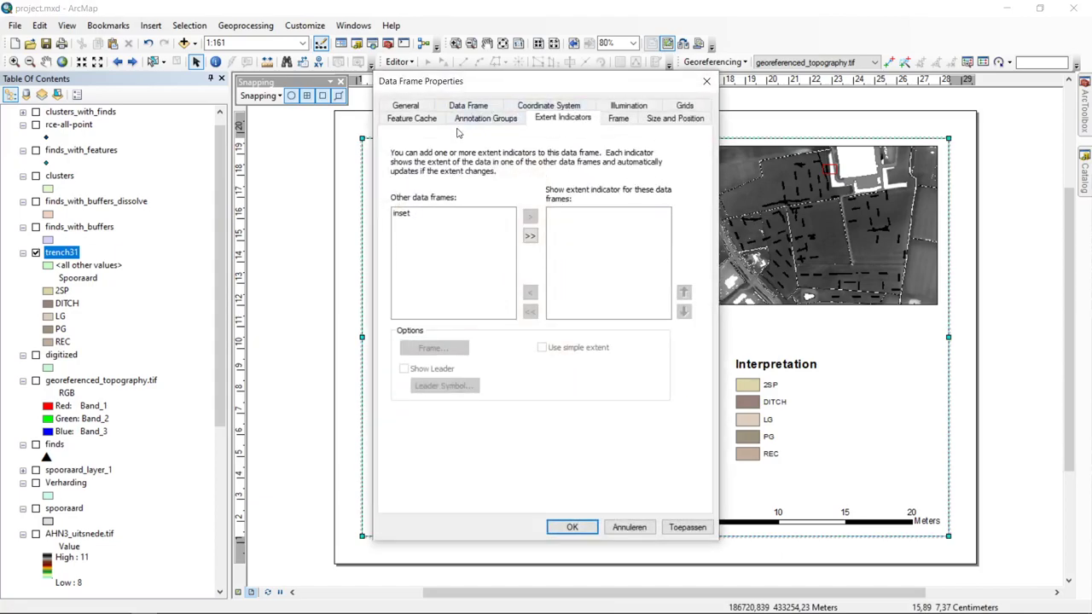
left_click(685, 106)
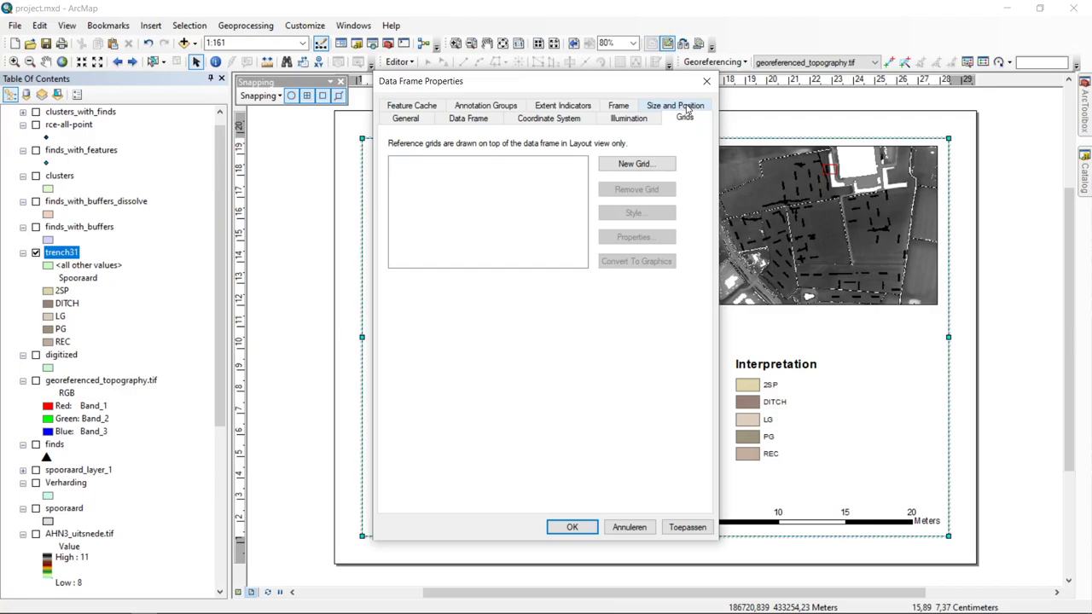
left_click(664, 169)
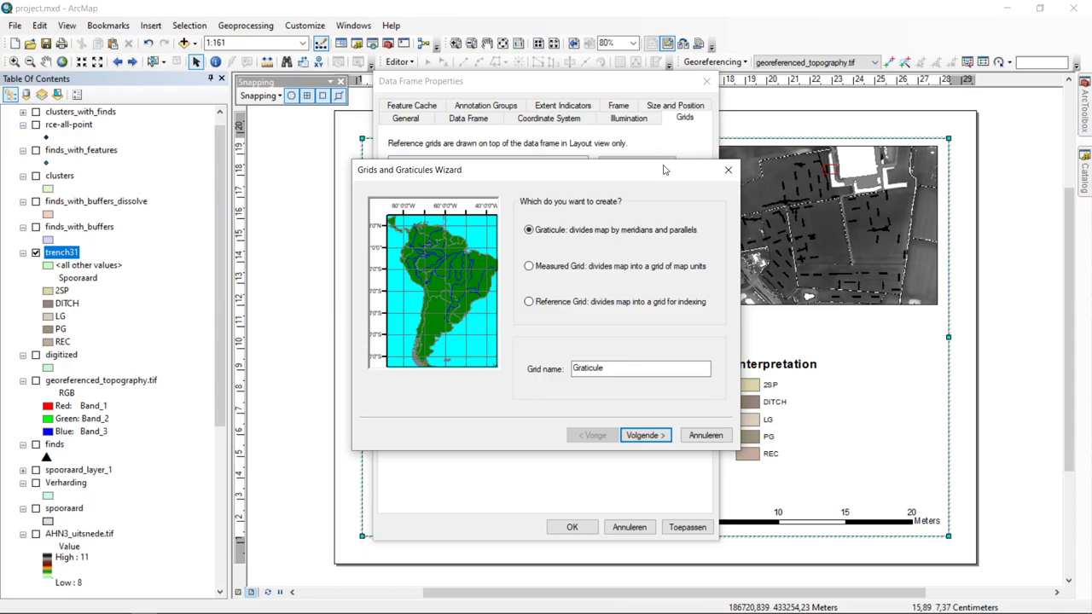
left_click(577, 272)
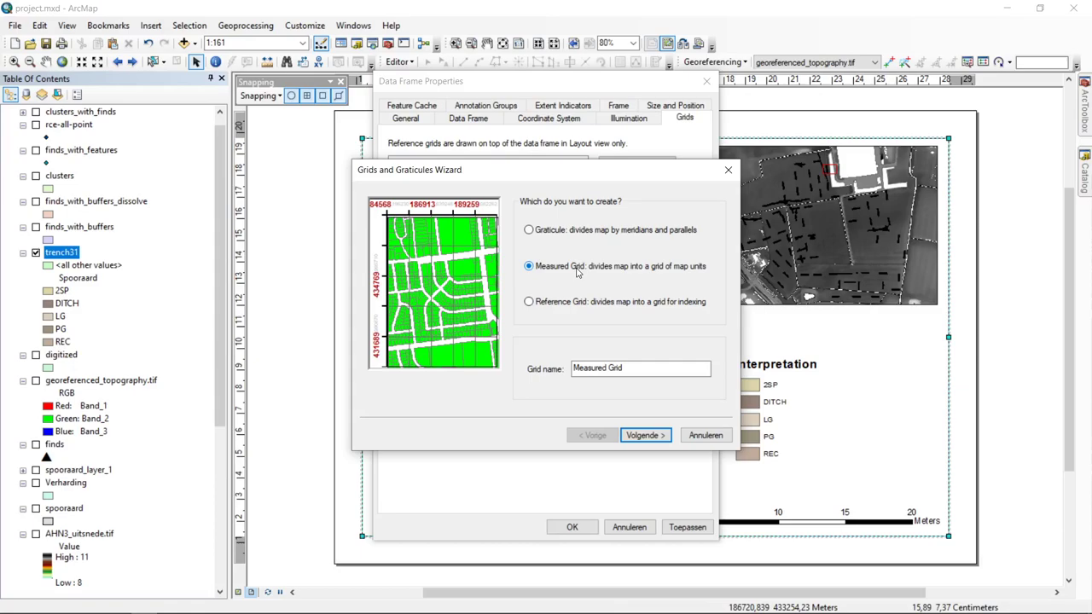
left_click(585, 306)
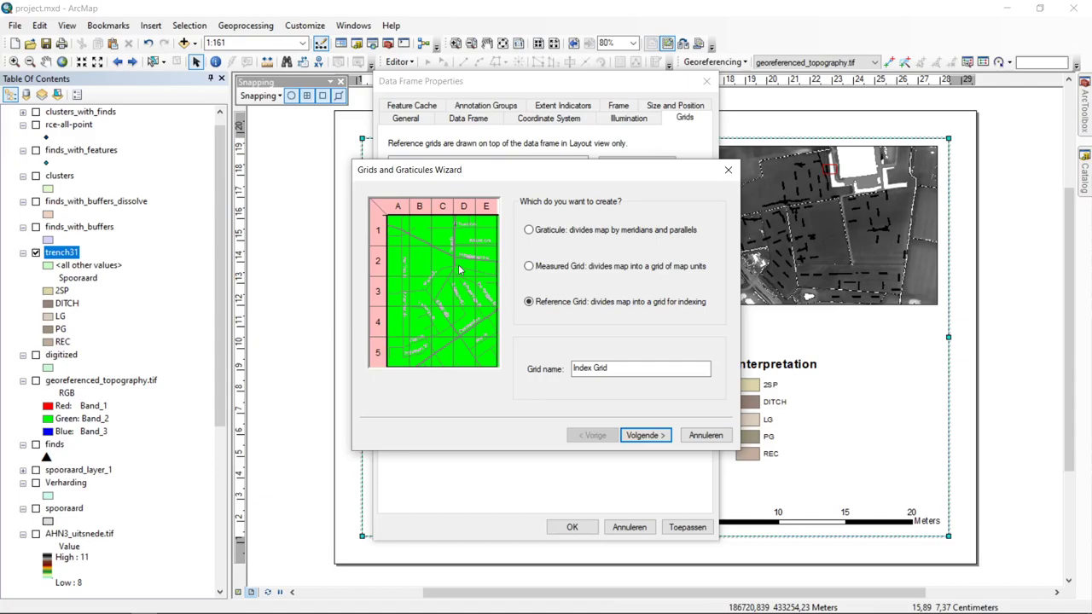
left_click(573, 269)
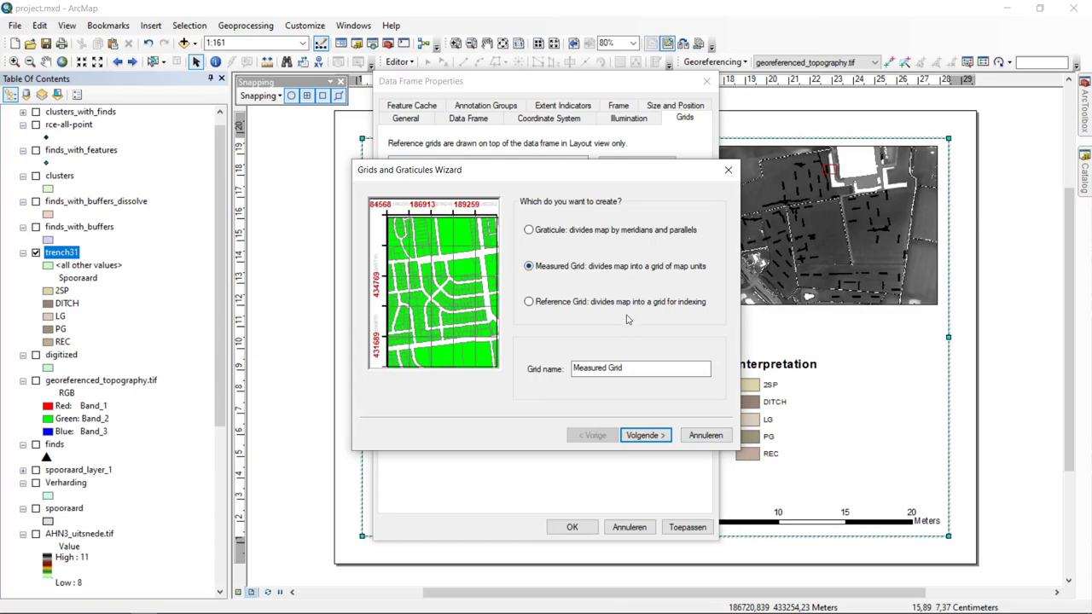
left_click(645, 436)
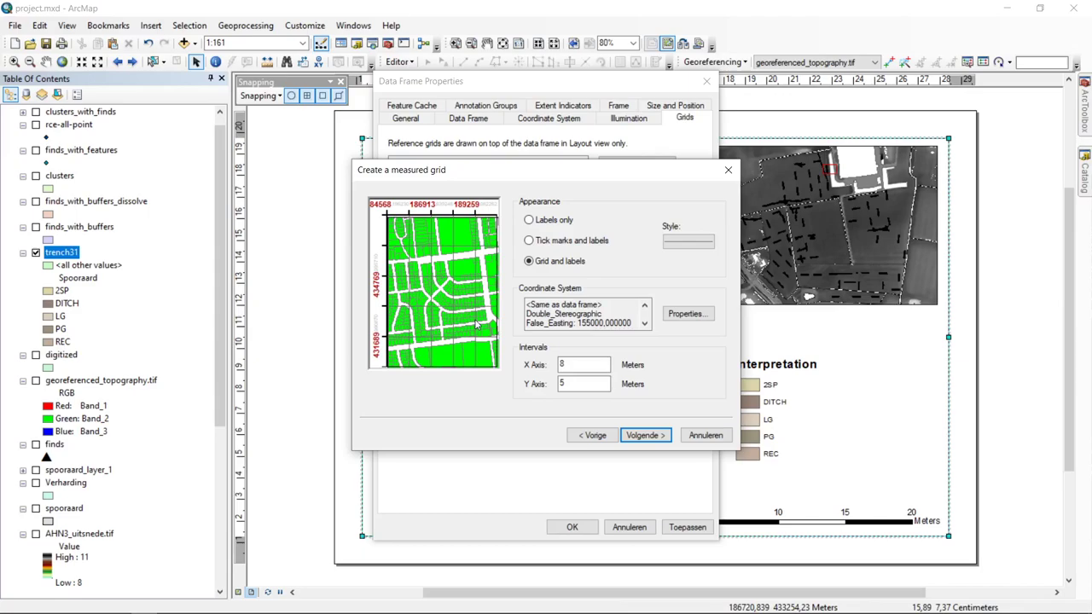
- Set the measured grid to tick marks and labels, keeping 8 m X and 5 m Y intervals and no borders, and apply it to the data frame
left_click(560, 242)
left_click(548, 220)
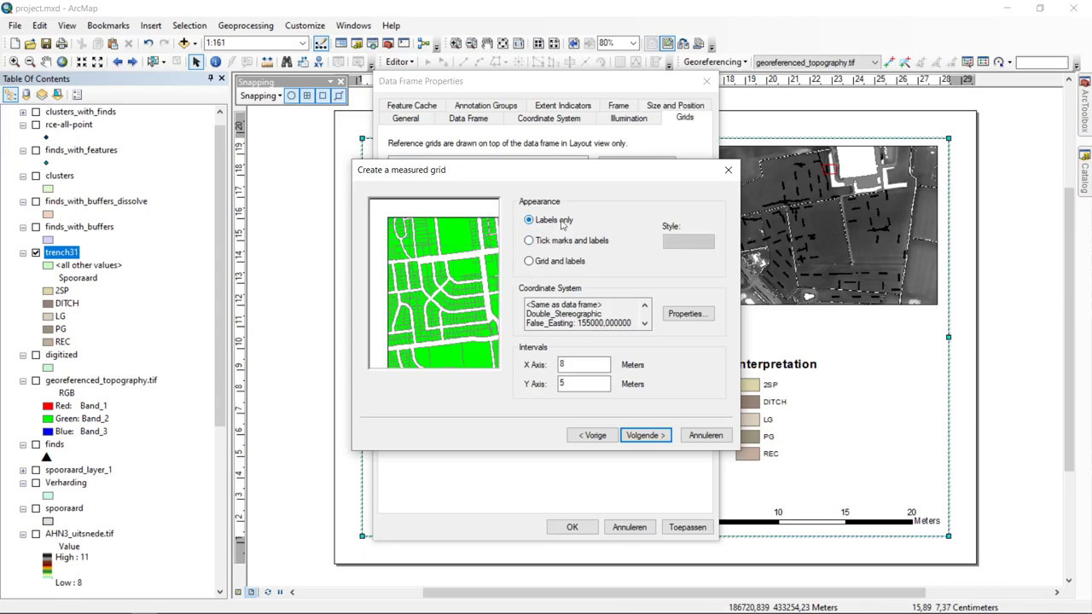
left_click(555, 241)
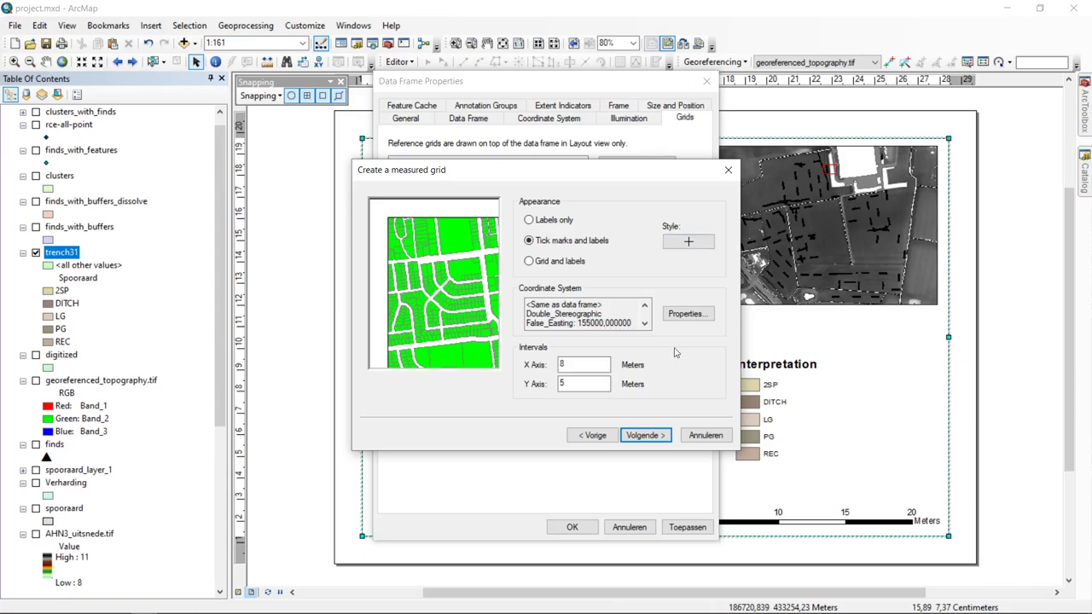
left_click(646, 437)
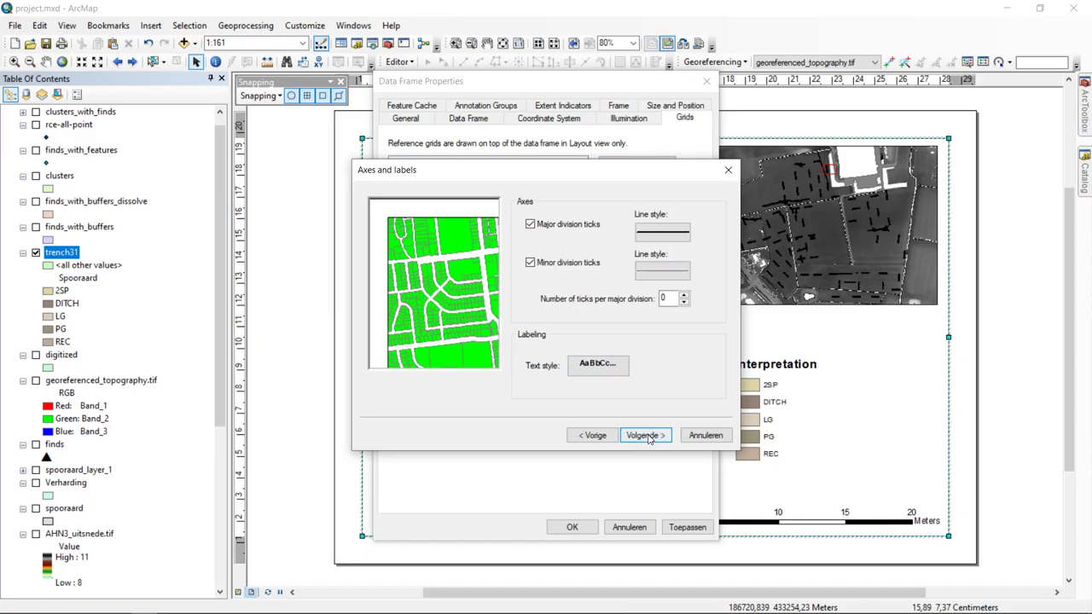
left_click(651, 437)
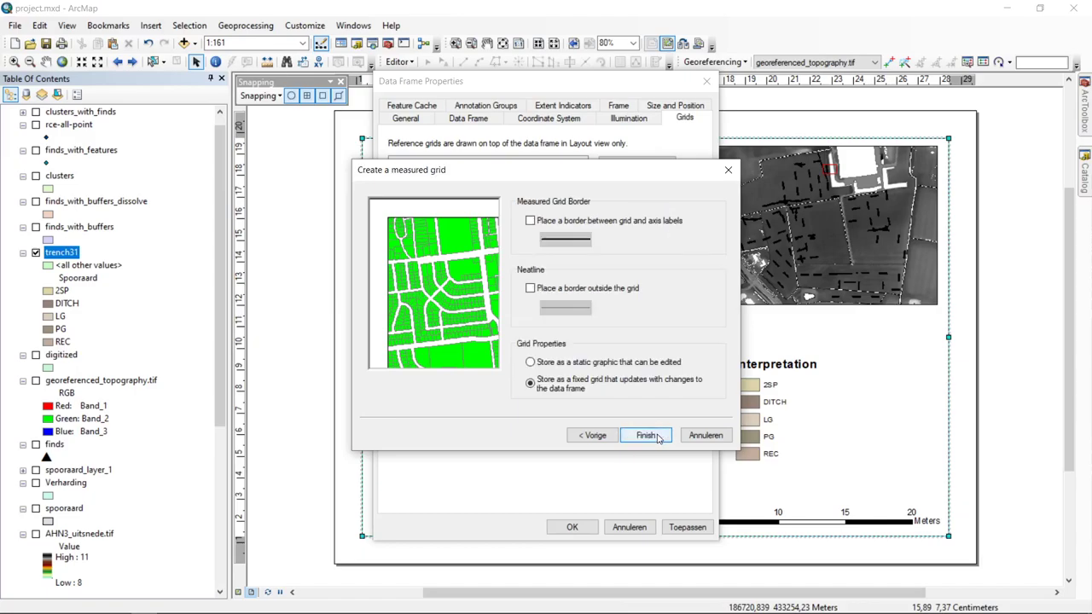
left_click(647, 436)
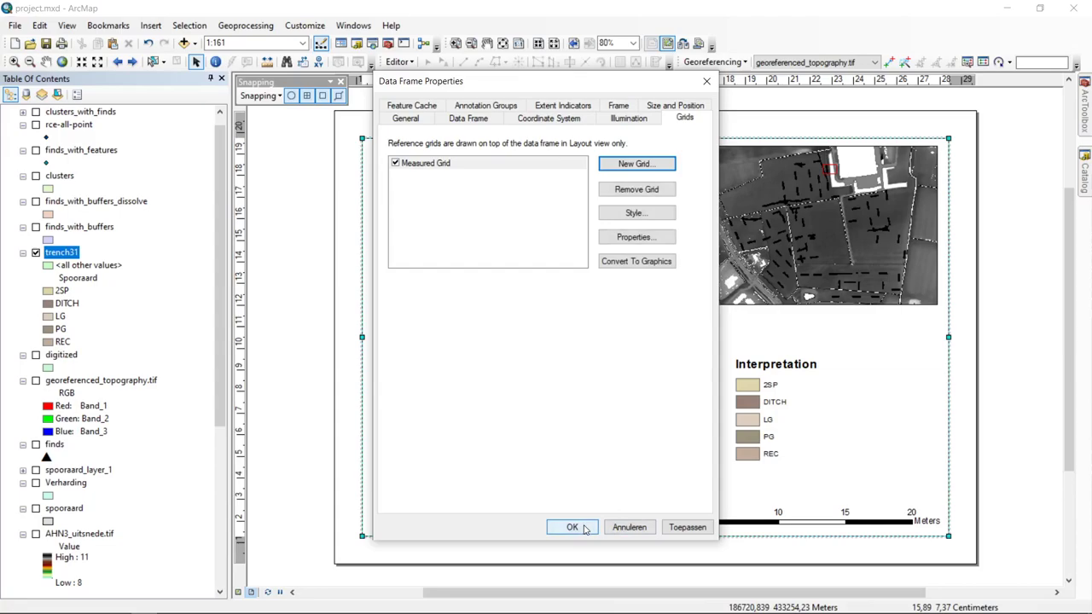
left_click(686, 527)
left_click(572, 527)
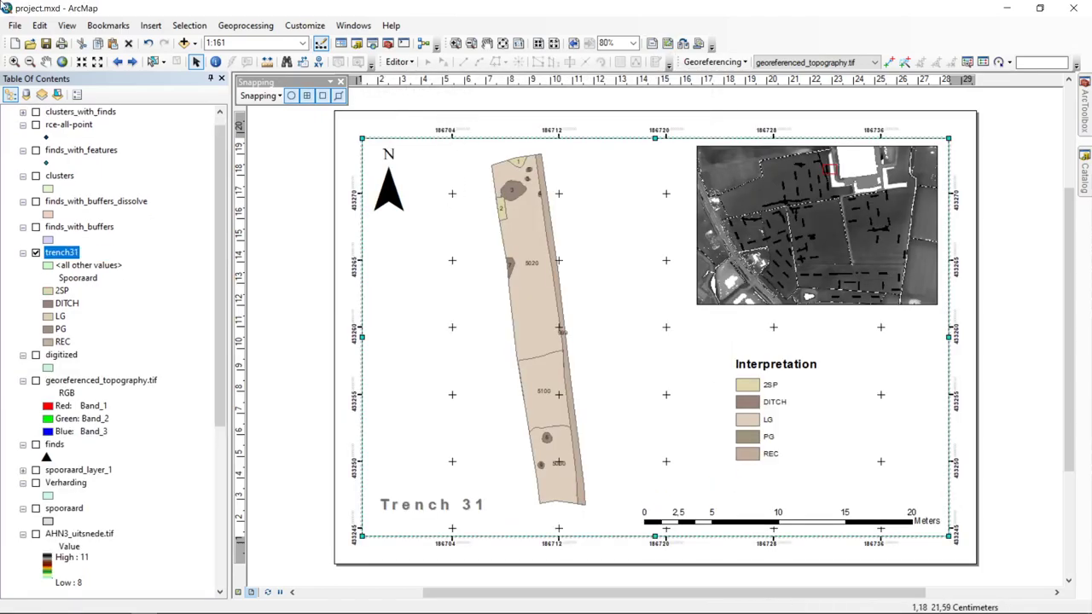
- Inspect a grid coordinate label along the map frame's upper edge up close, and return to the whole page
left_click(458, 48)
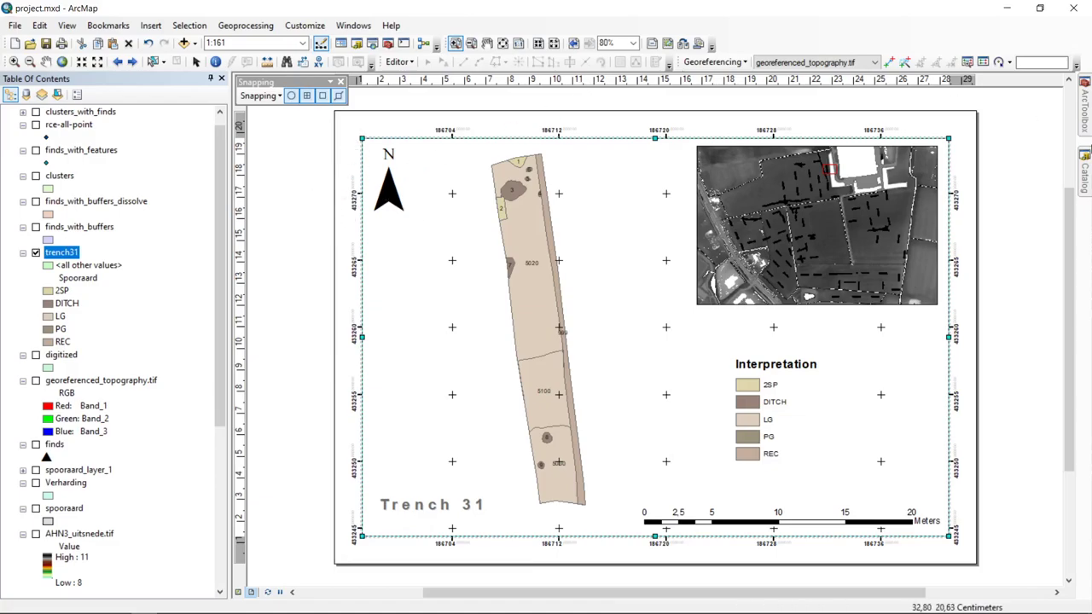
left_click_drag(612, 111, 711, 171)
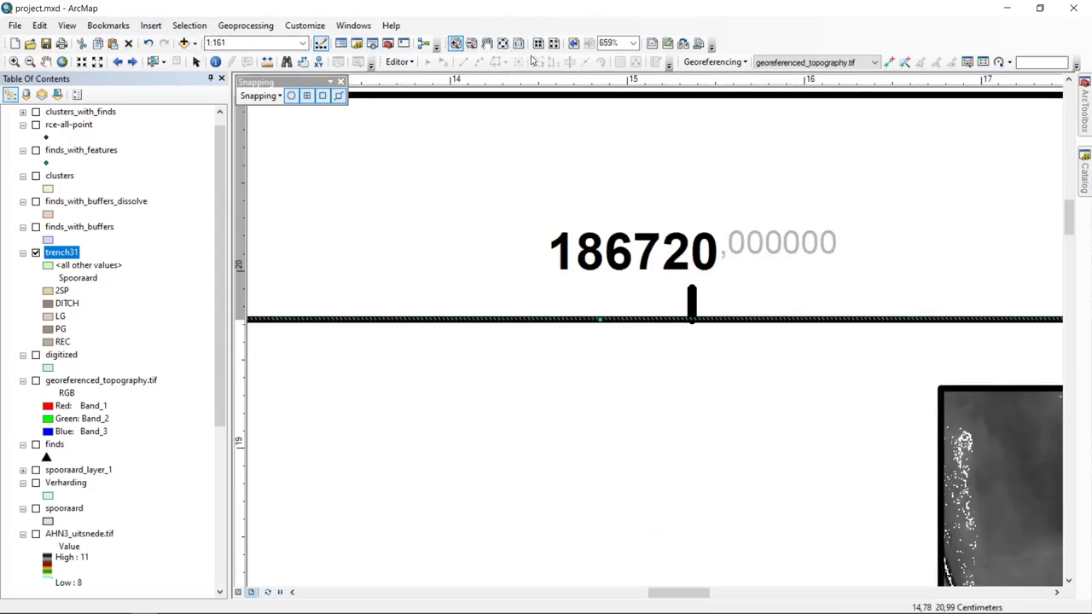
left_click(502, 43)
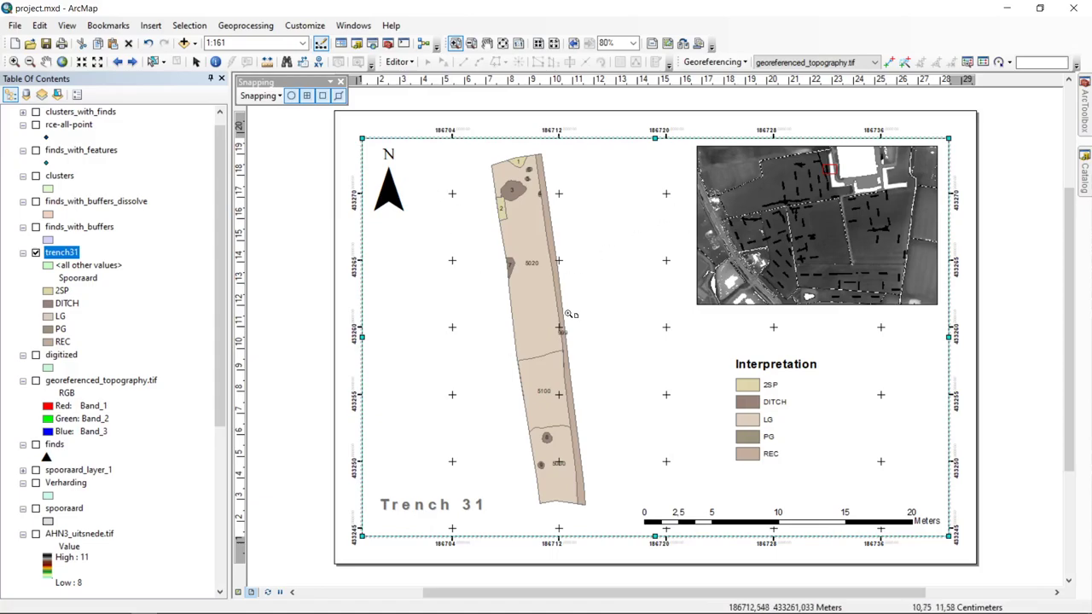
key("Escape")
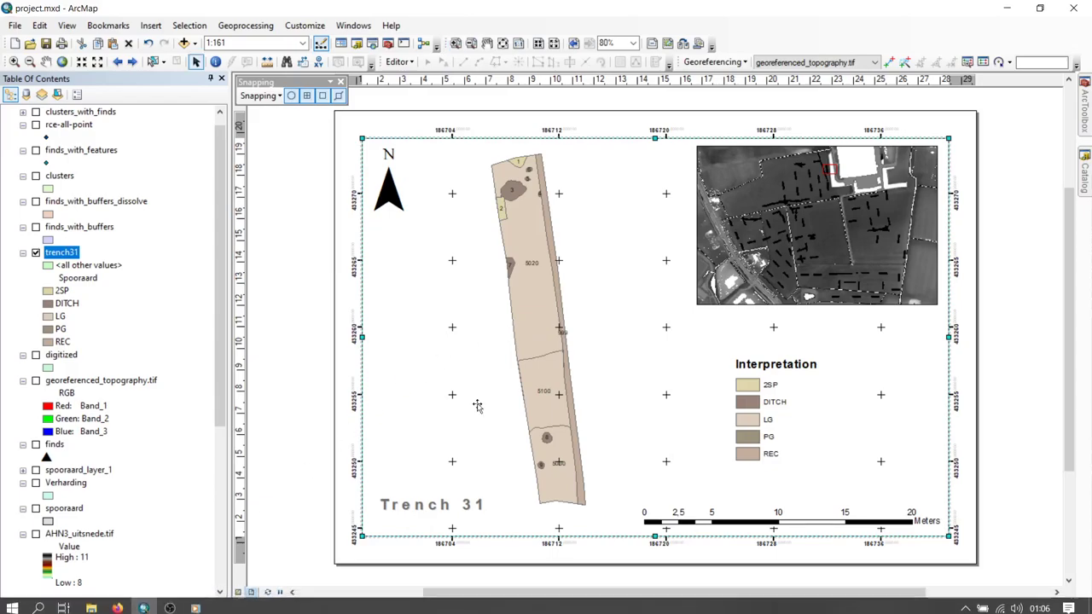
- Set the main data frame's measured grid to show no lines or ticks, apply it, and deselect the frame
right_click(535, 537)
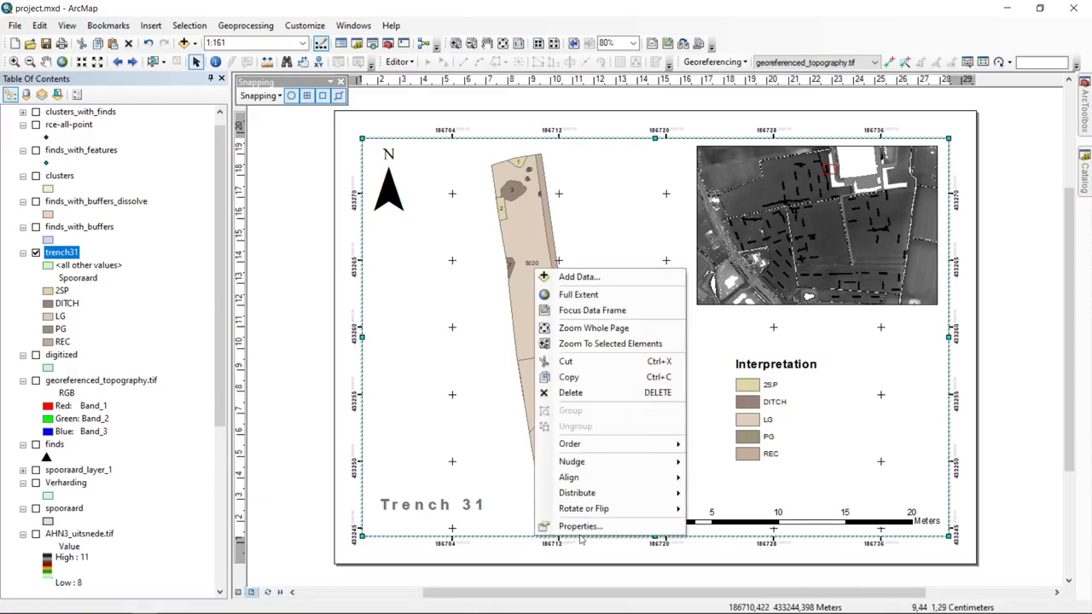
left_click(578, 527)
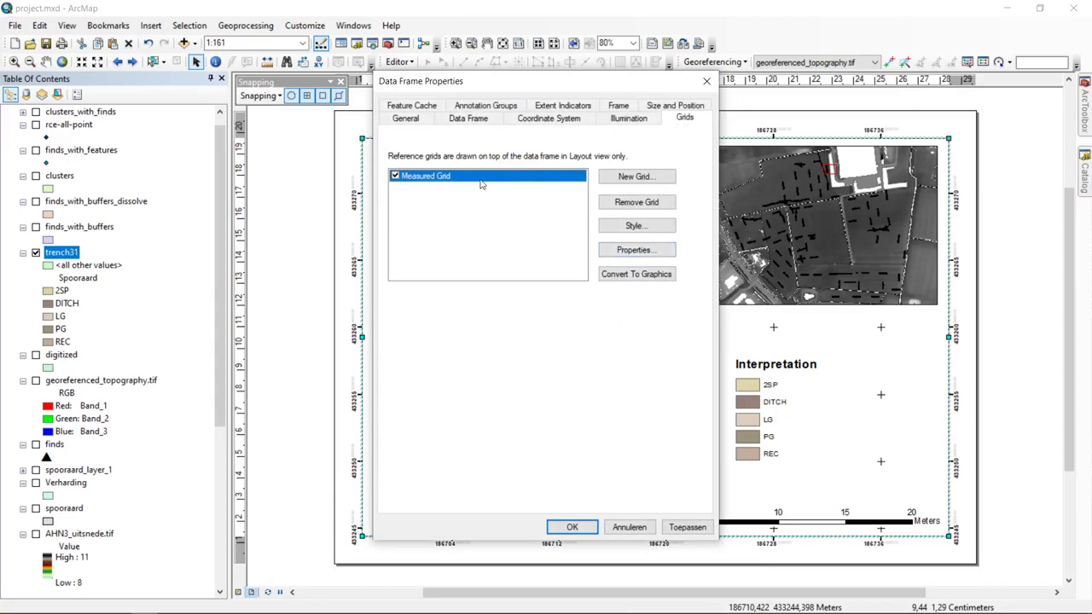
left_click(633, 250)
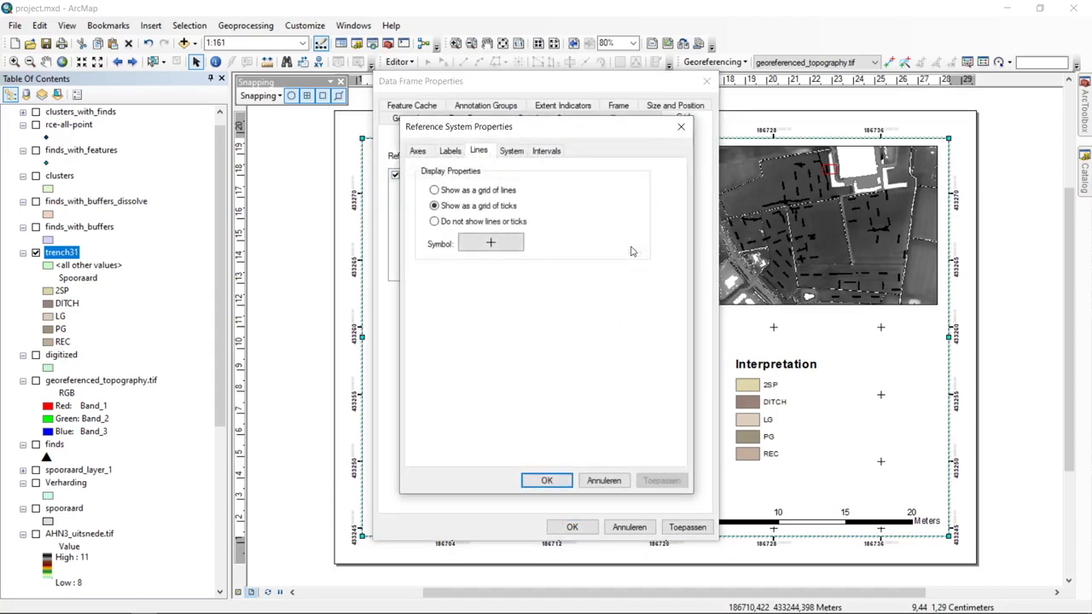
left_click(465, 152)
key("Left")
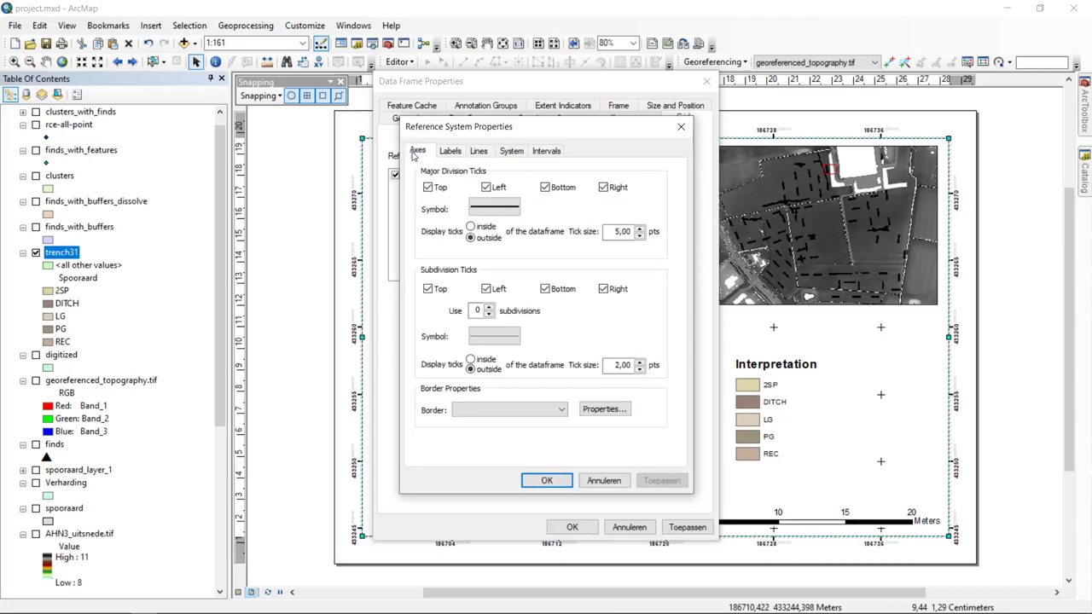
left_click(483, 151)
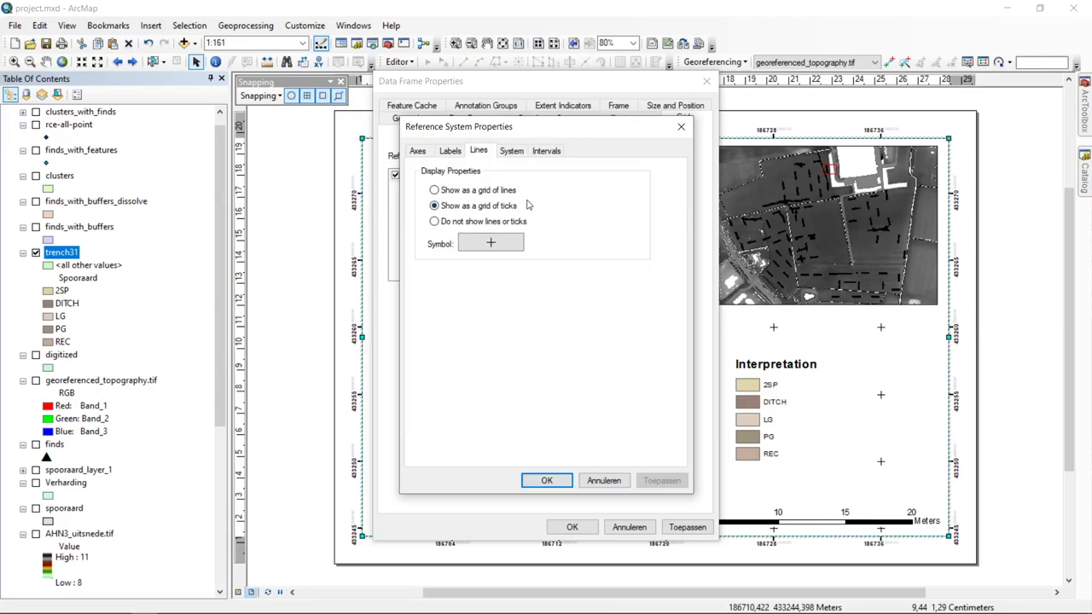
left_click(500, 191)
left_click(509, 206)
left_click(514, 222)
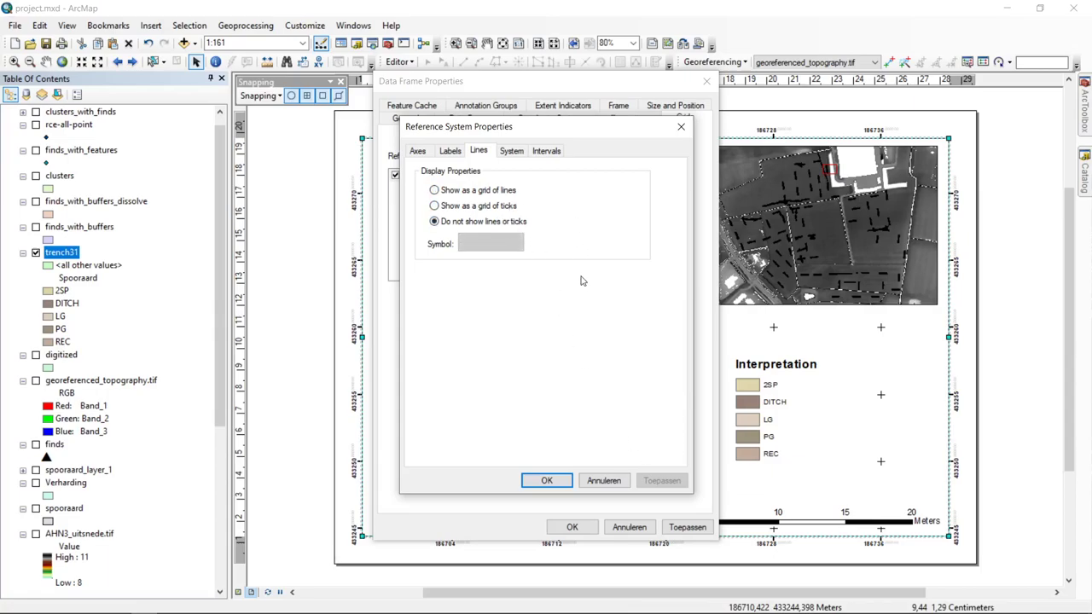
left_click(547, 480)
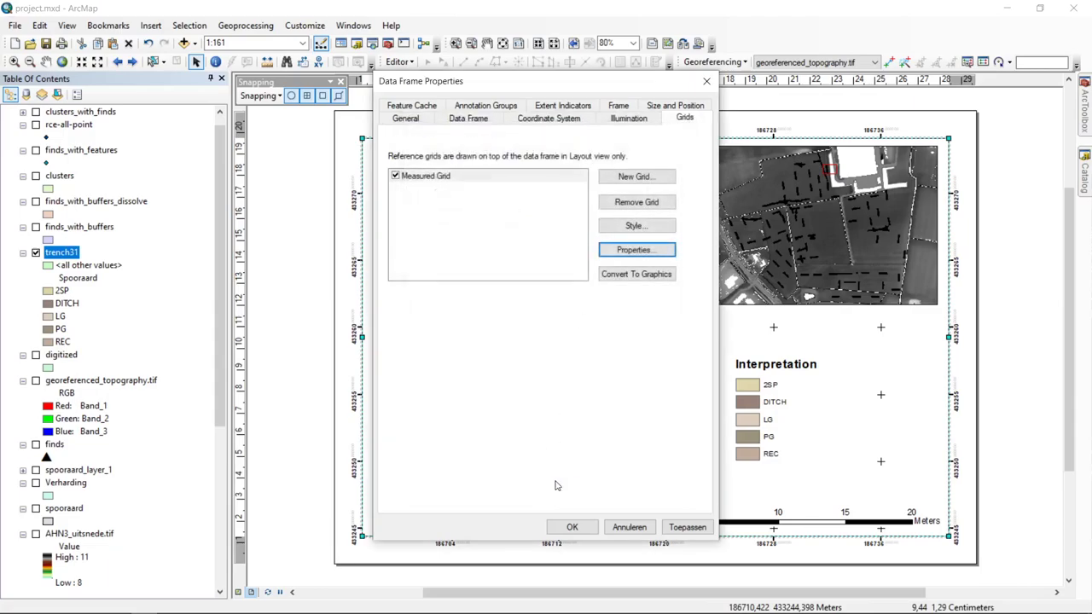
left_click(571, 526)
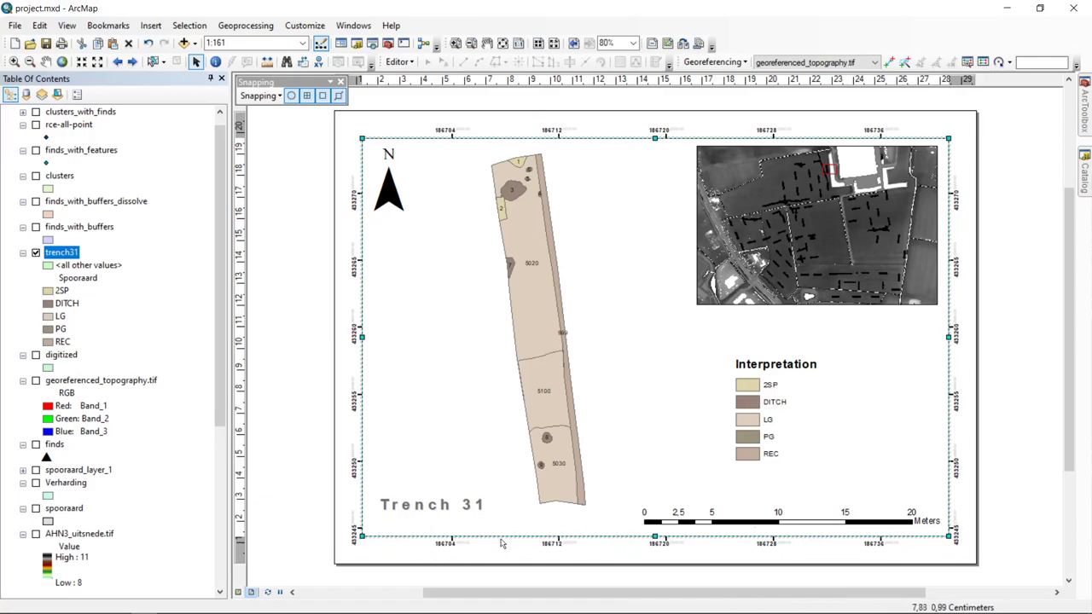
left_click(315, 155)
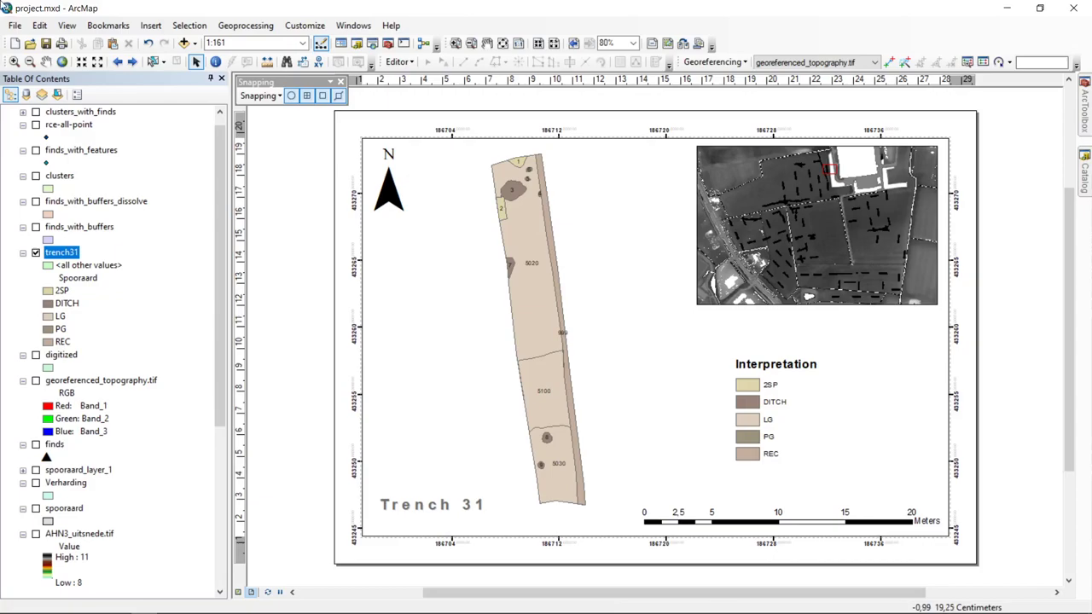
- Examine the general and format options for exporting the map as a JPEG, and leave without exporting
left_click(17, 26)
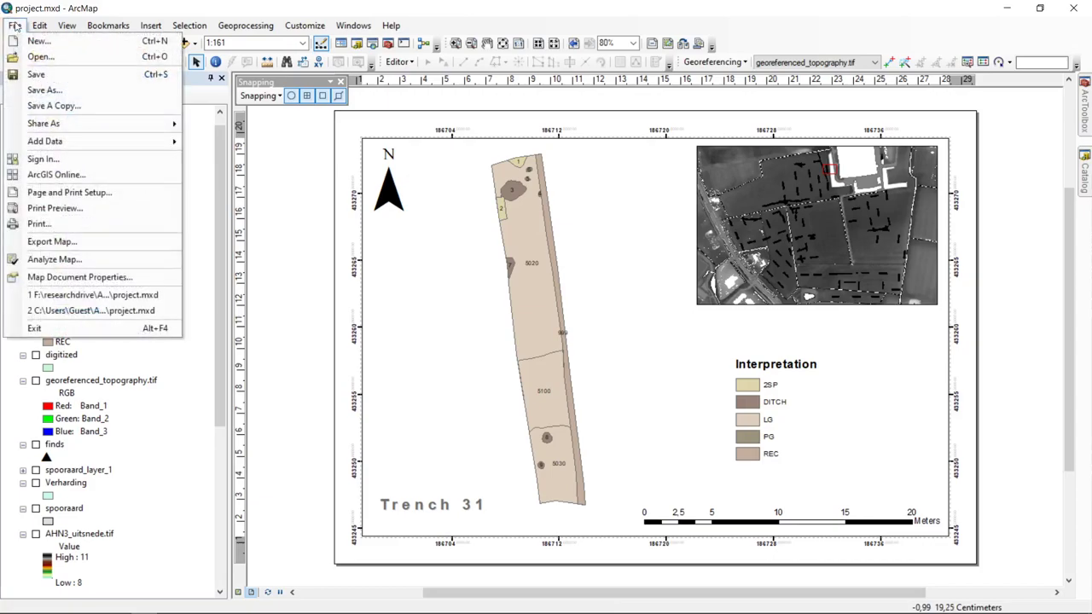
left_click(75, 244)
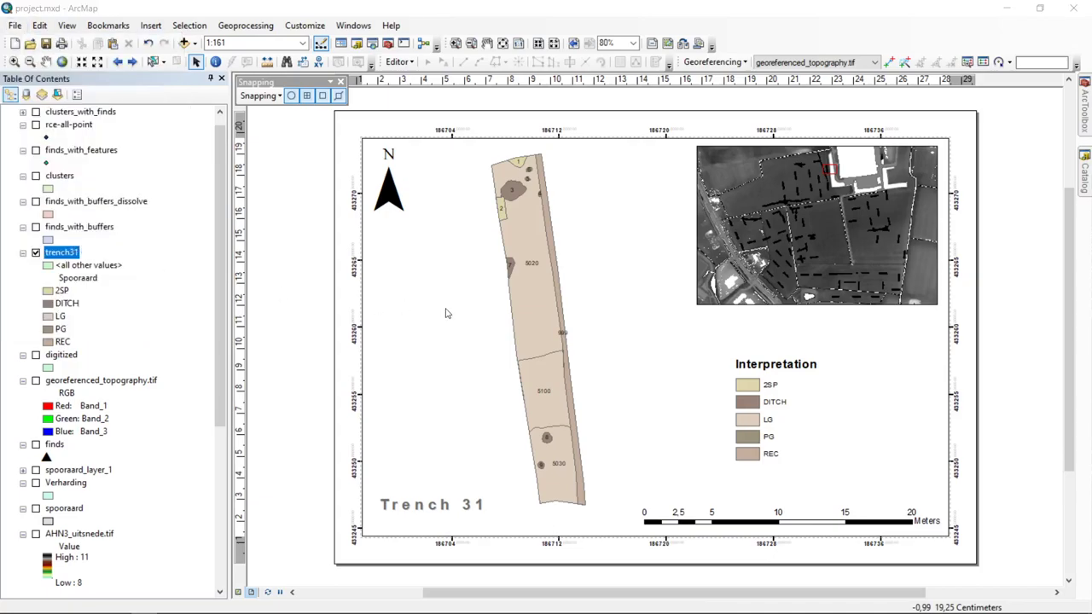
left_click(553, 323)
left_click(553, 324)
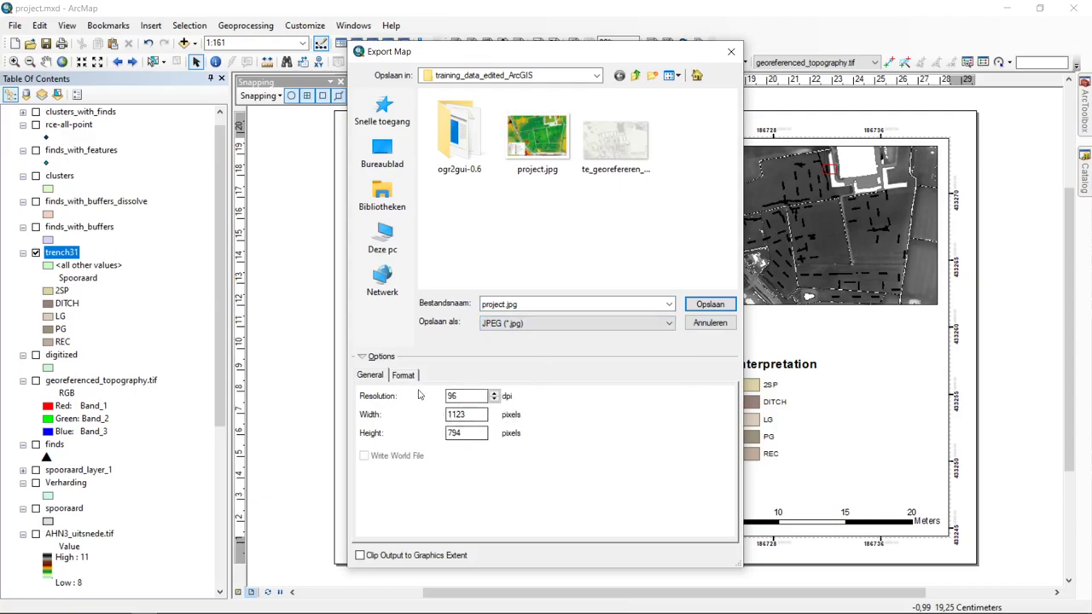
left_click(411, 376)
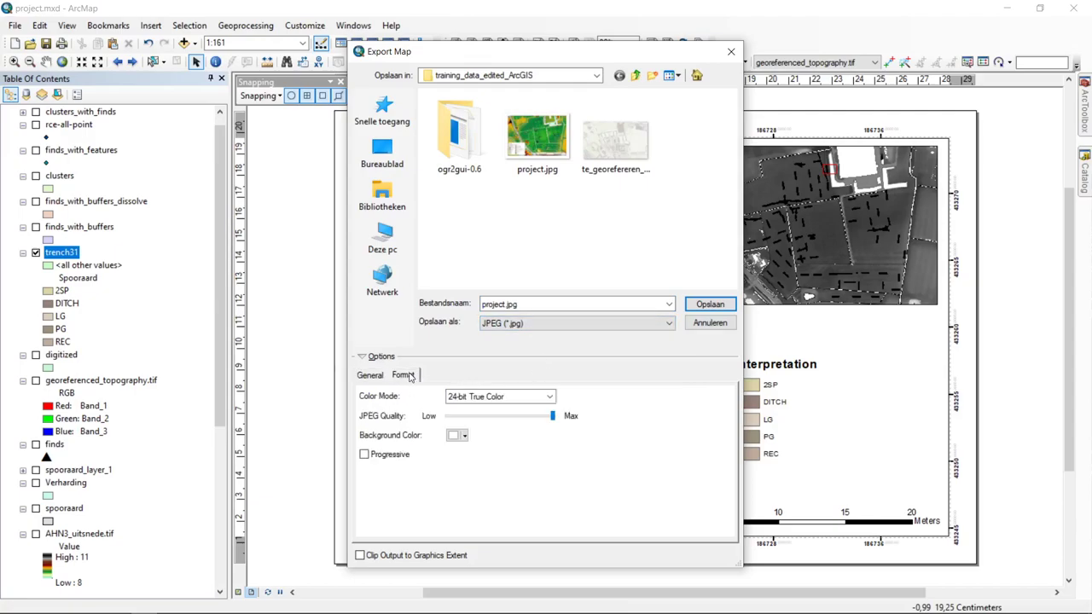
left_click(709, 323)
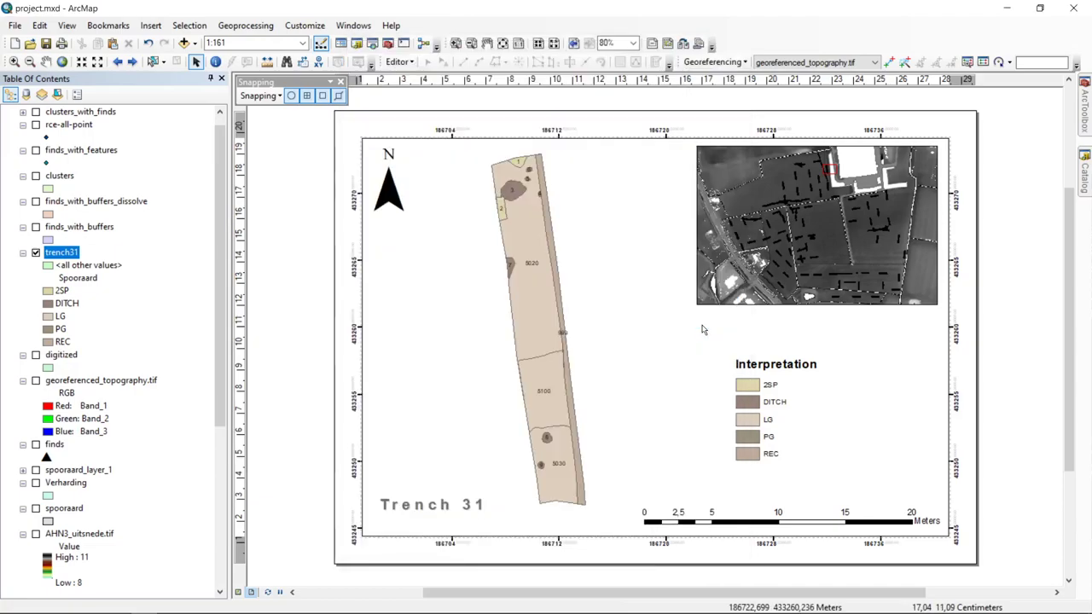
- Save the map document under its current name
left_click(46, 44)
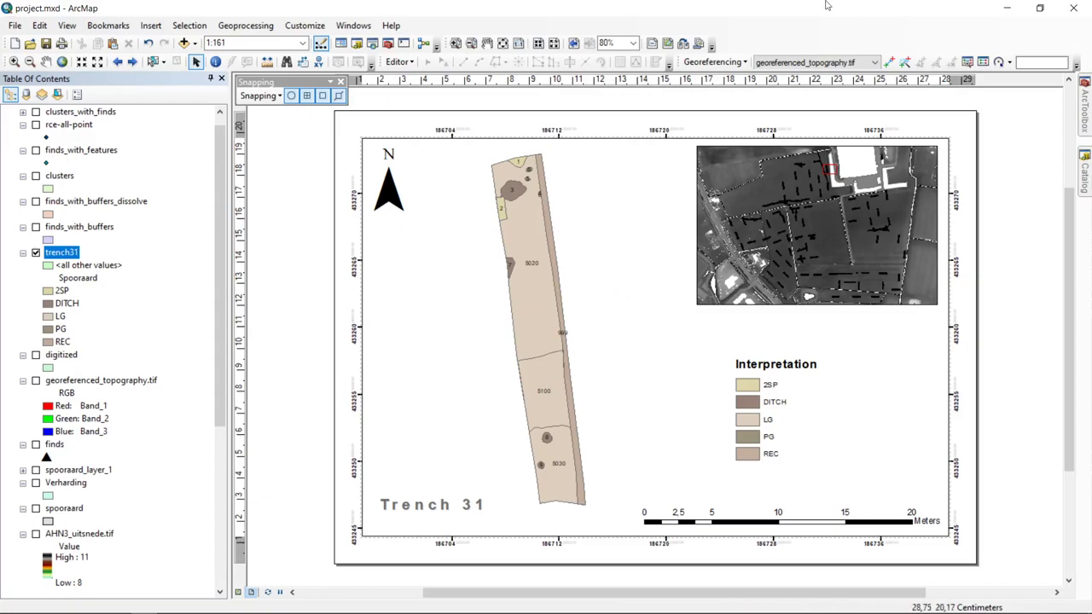
- Pan the main data frame to another trench and try showing it with the spooraard and spooraard_layer_1 layers
left_click(47, 61)
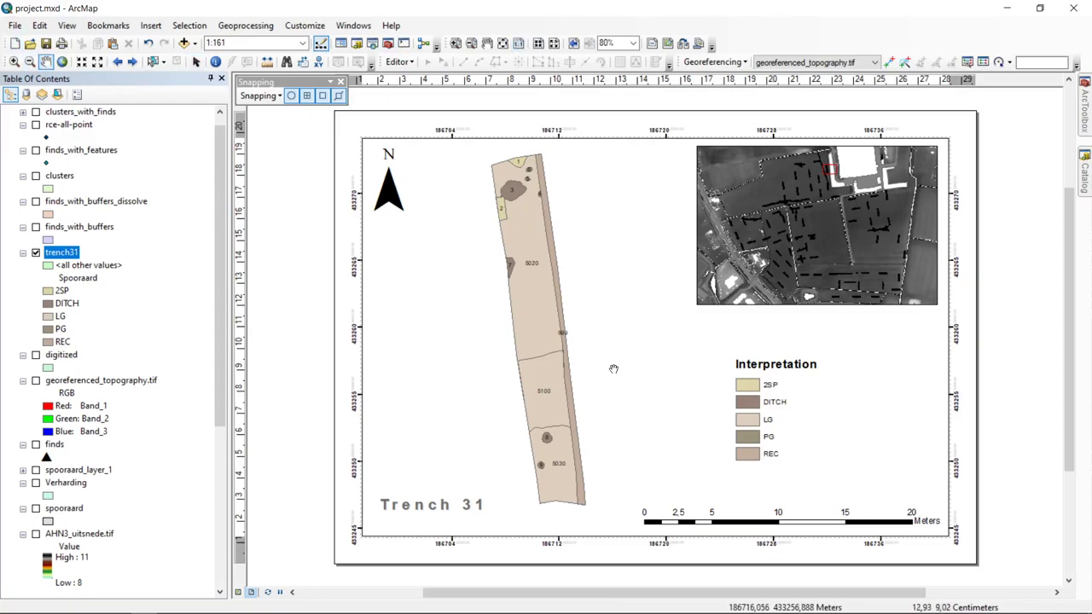
left_click_drag(578, 554, 571, 153)
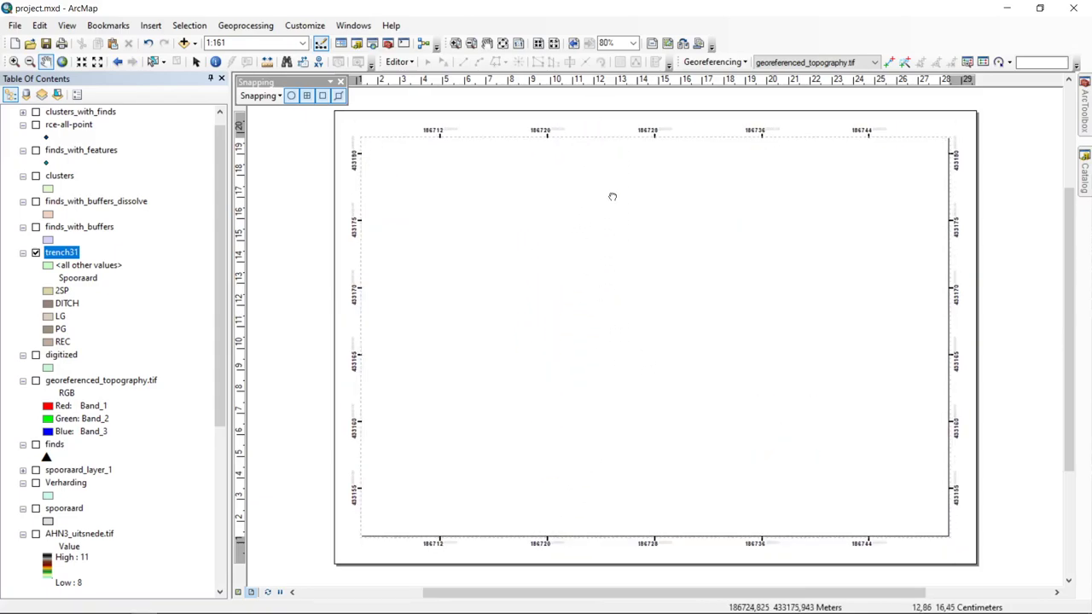
left_click_drag(678, 282, 590, 344)
left_click_drag(553, 383, 568, 383)
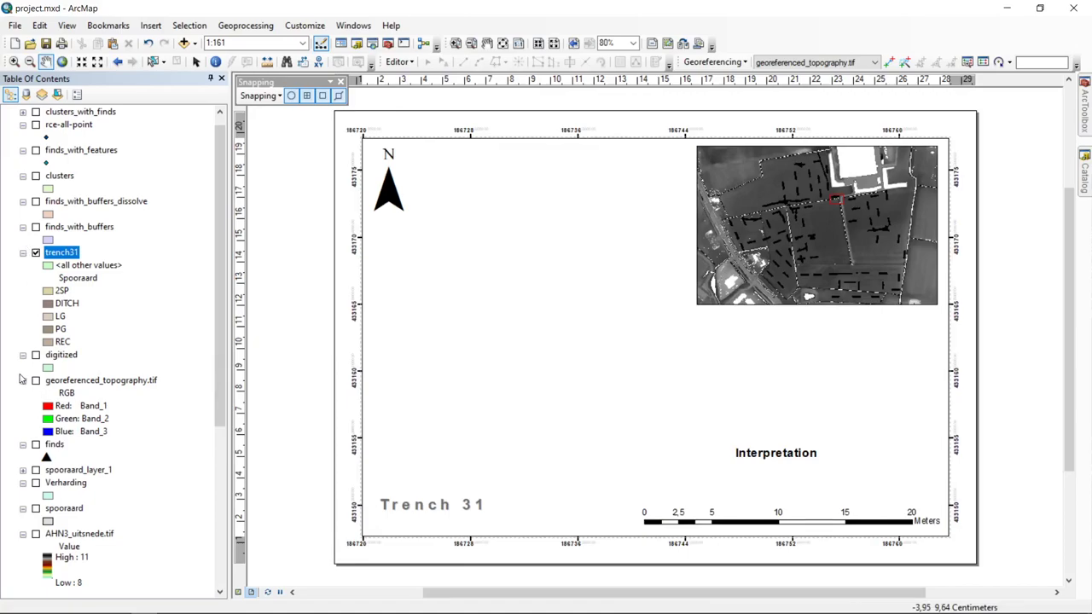
left_click(35, 508)
mouse_move(609, 406)
left_mouse_down()
mouse_move(580, 366)
mouse_move(621, 385)
mouse_move(614, 406)
left_mouse_up()
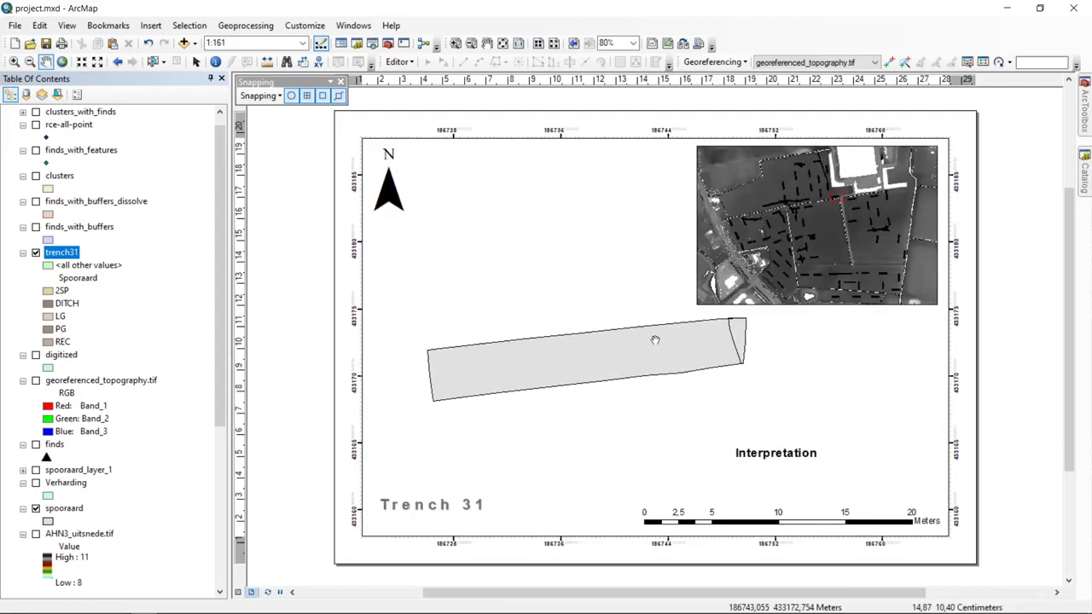
left_click(35, 470)
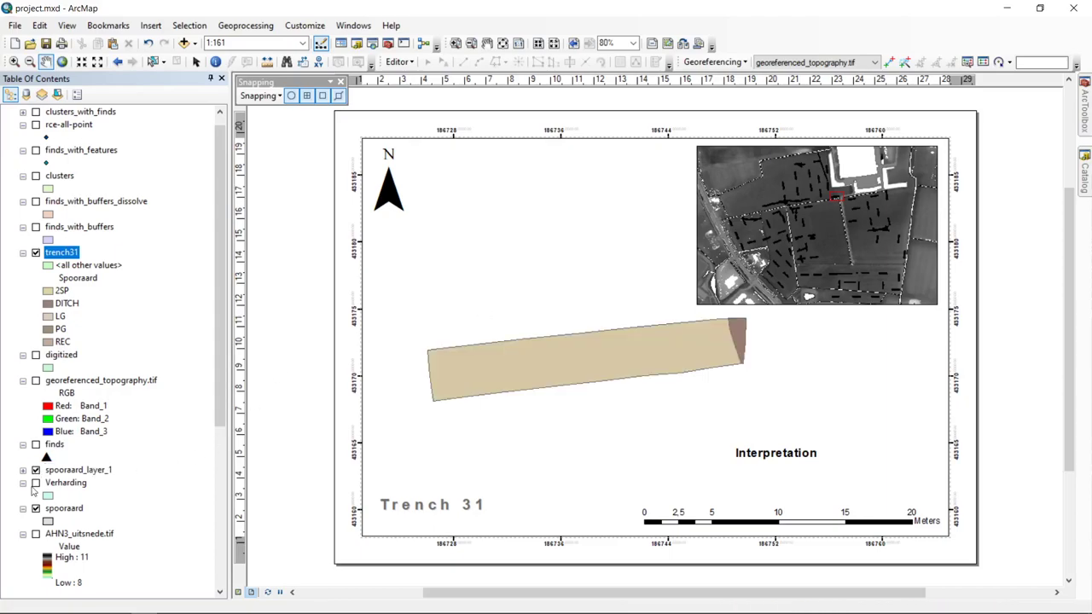
left_click(36, 509)
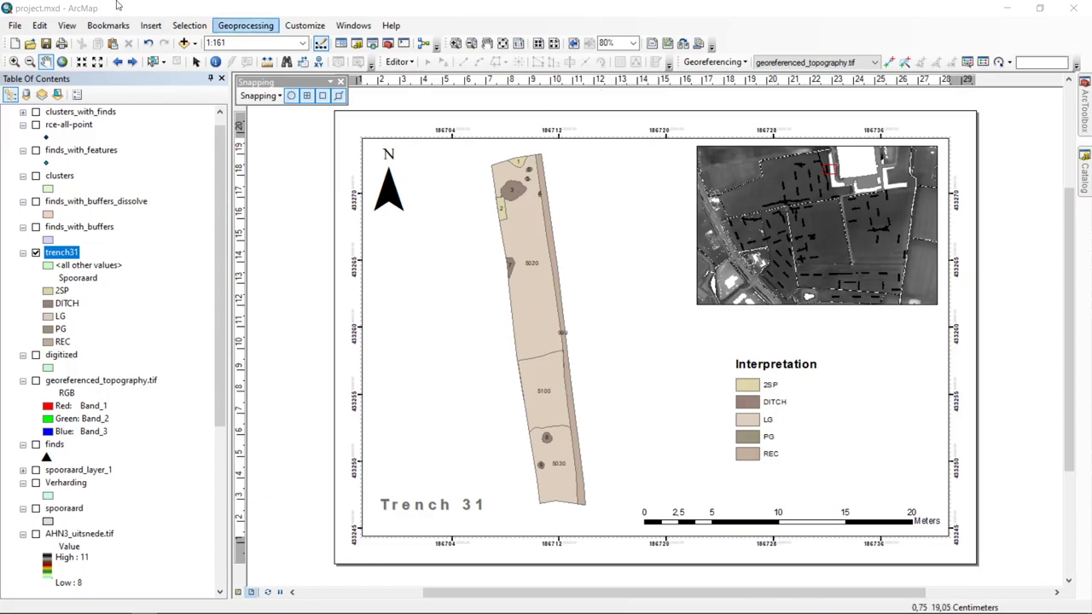
- Start saving the map document to a new location, choosing the Guest user folder
left_click(17, 26)
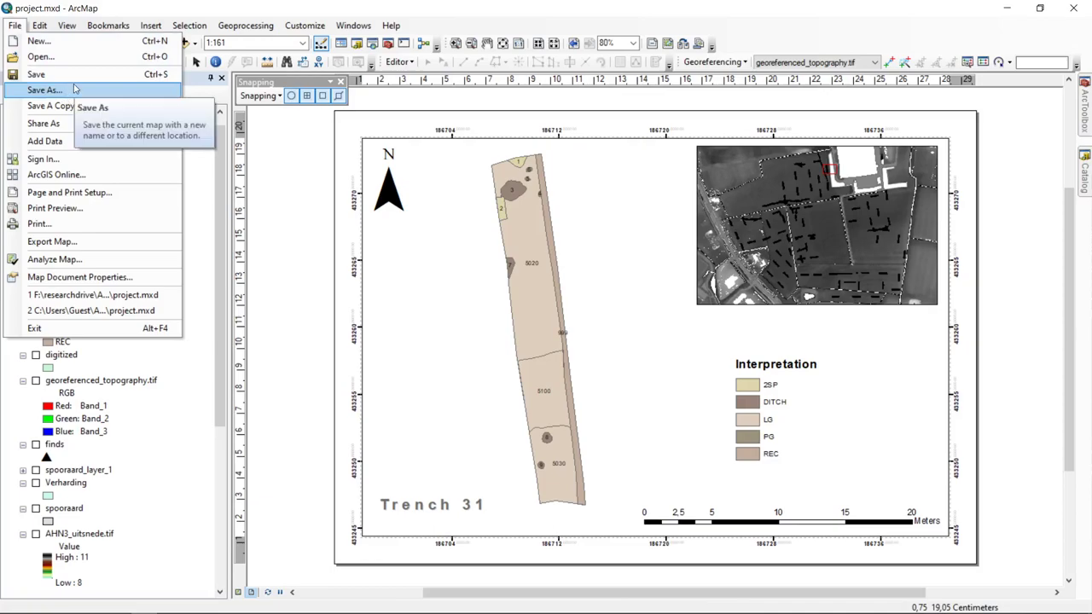
left_click(44, 89)
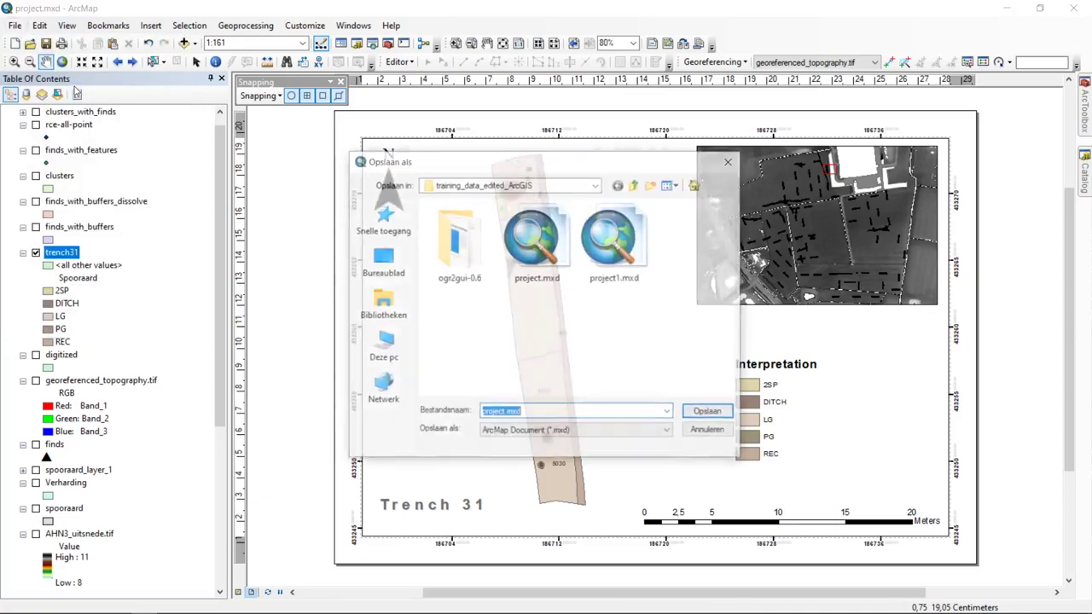
left_click(596, 185)
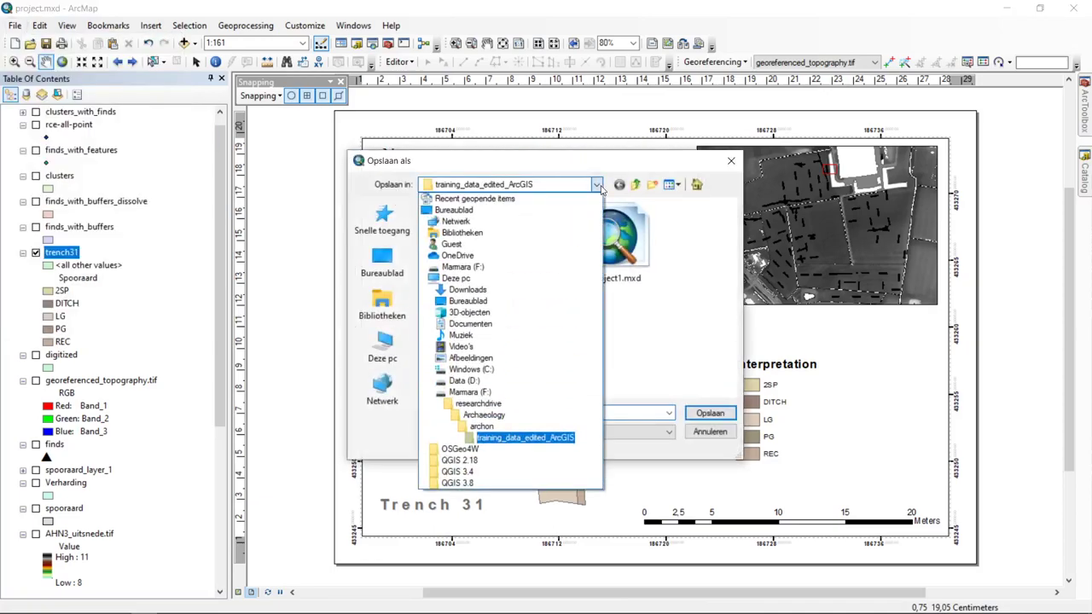
left_click(597, 185)
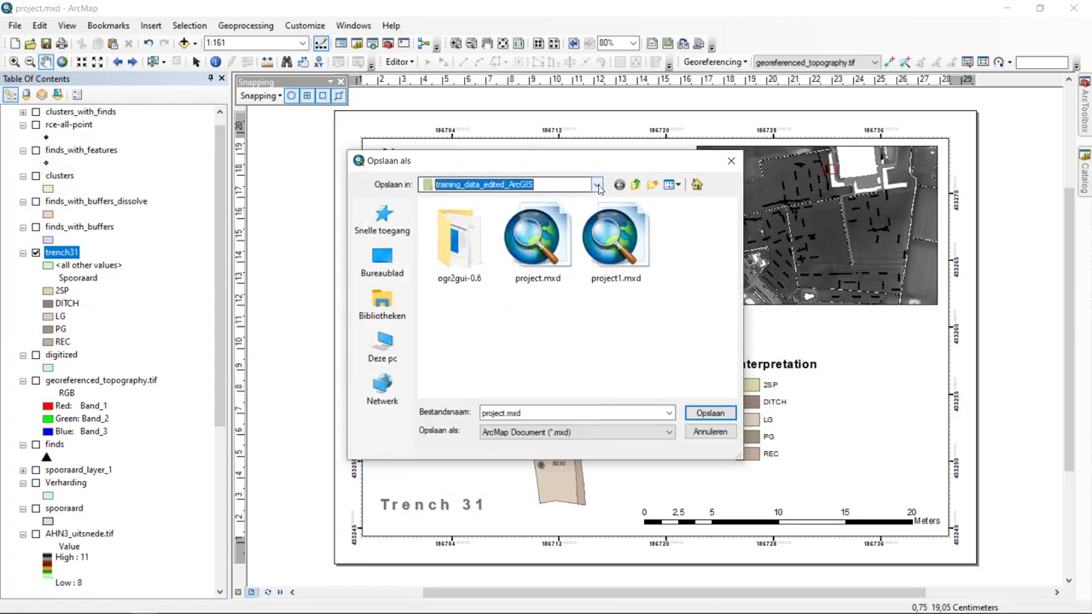
left_click(597, 185)
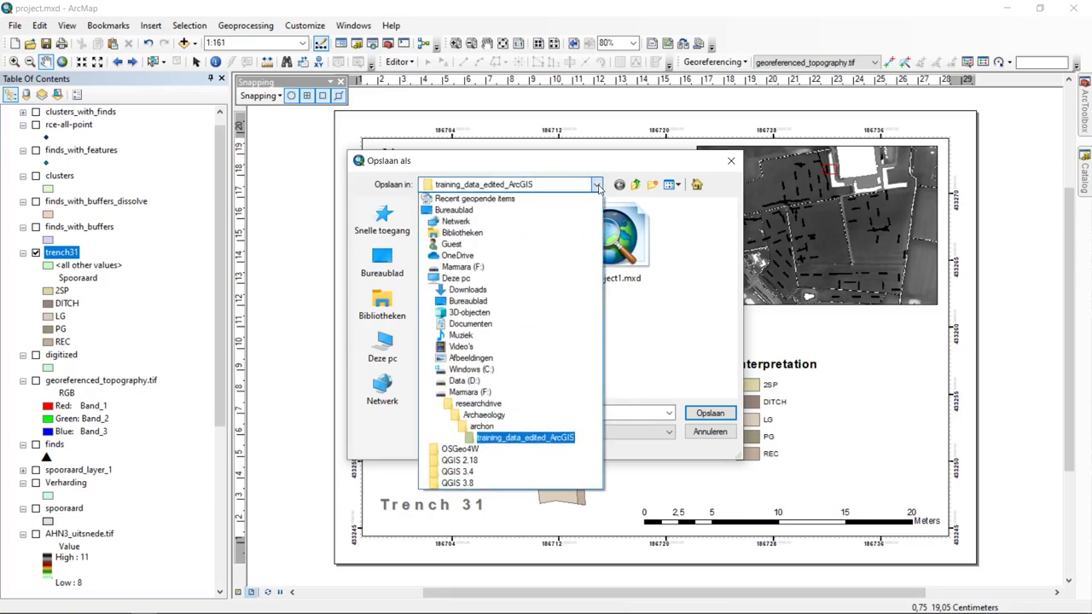
left_click(467, 246)
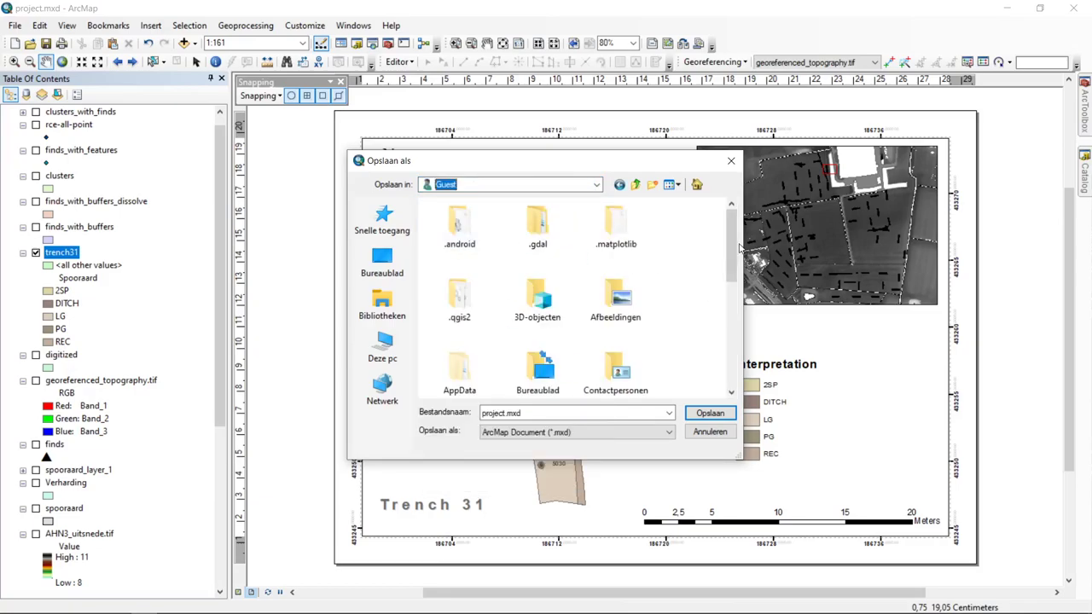
- Navigate to the AppData\Roaming\ESRI\Desktop10.7\ArcMap\Templates folder as the save location, keeping the ArcMap Document (*.mxd) type
left_click_drag(730, 239, 730, 253)
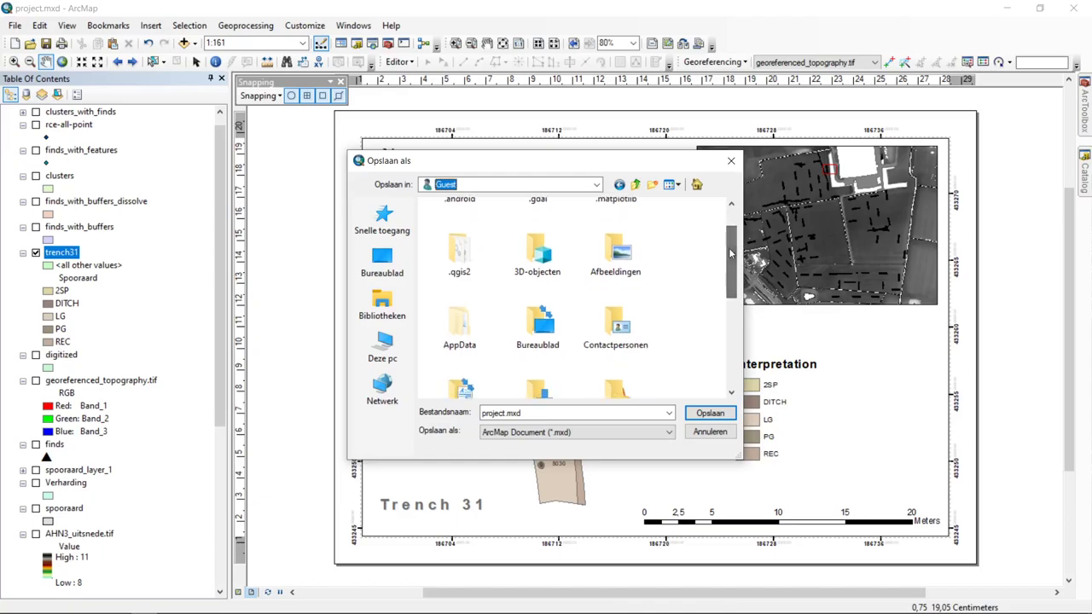
double_click(459, 315)
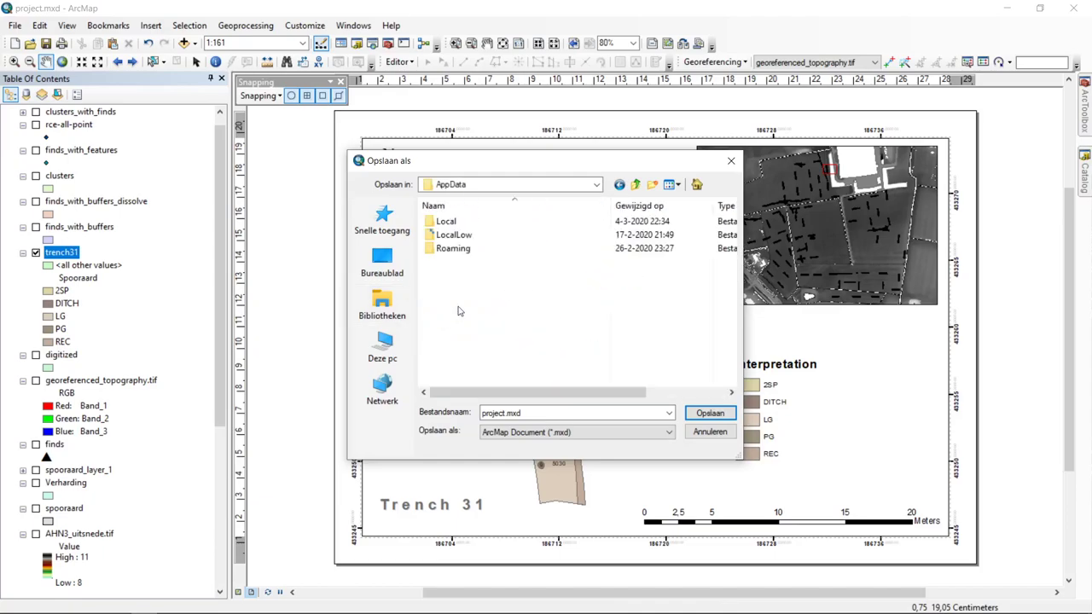
double_click(465, 250)
double_click(447, 249)
double_click(488, 222)
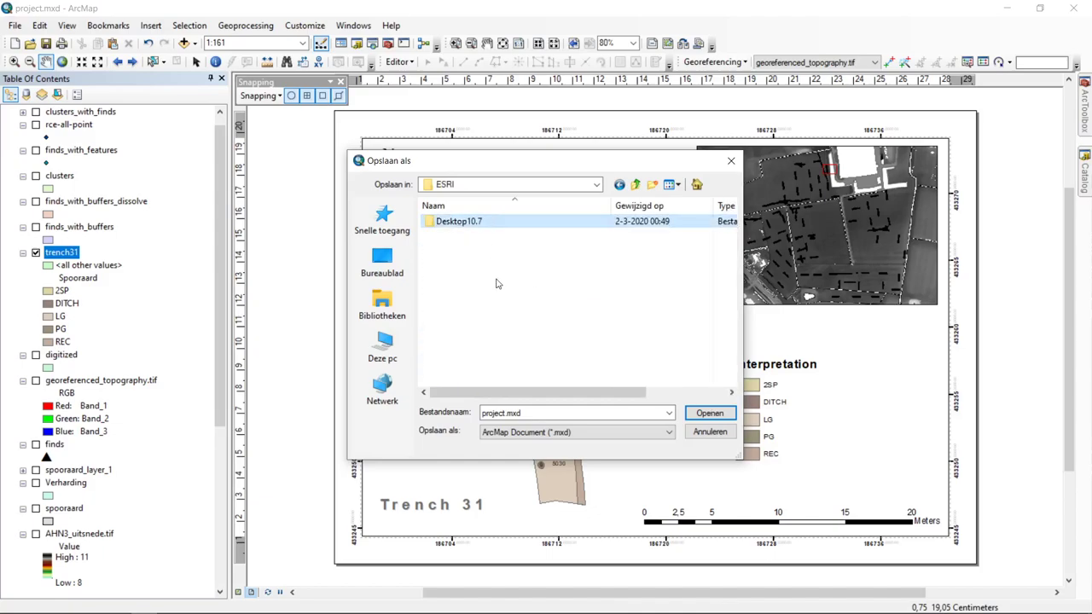
double_click(473, 236)
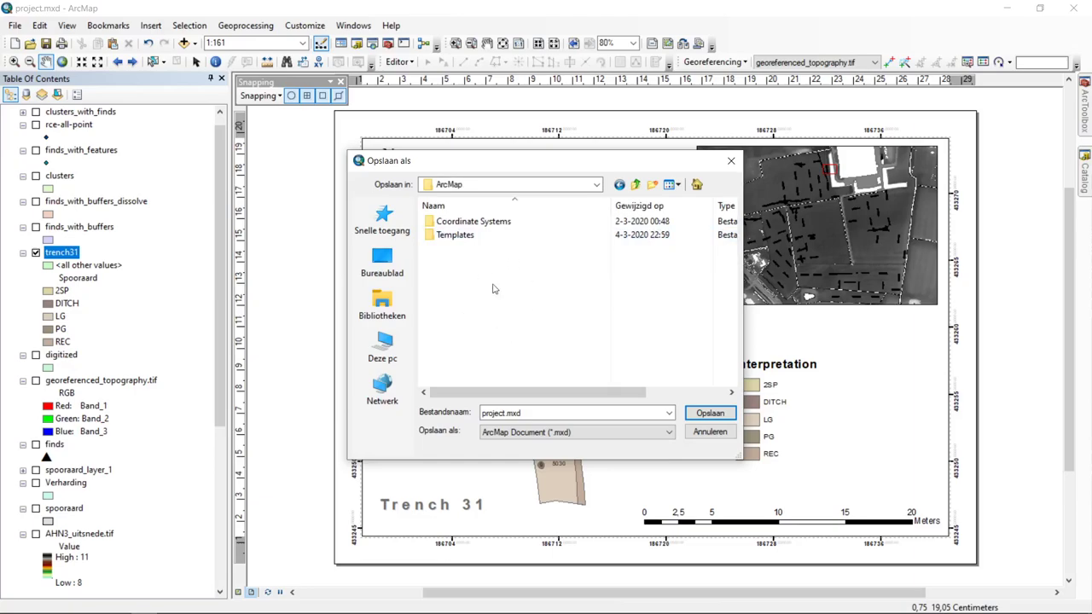
left_click(669, 432)
left_click(576, 441)
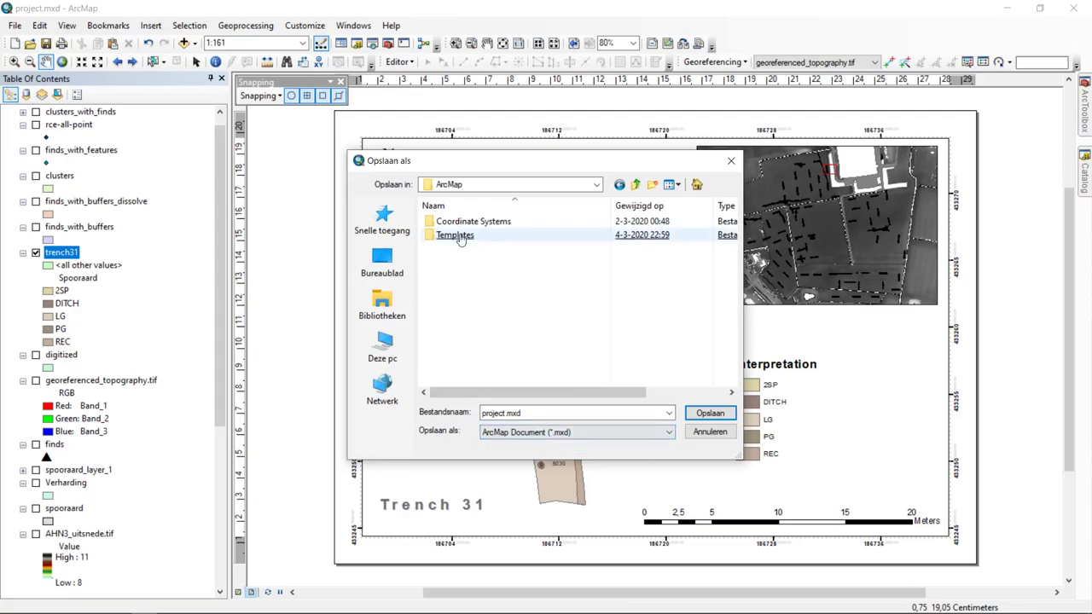
left_click(529, 414)
left_click(462, 235)
key("Return")
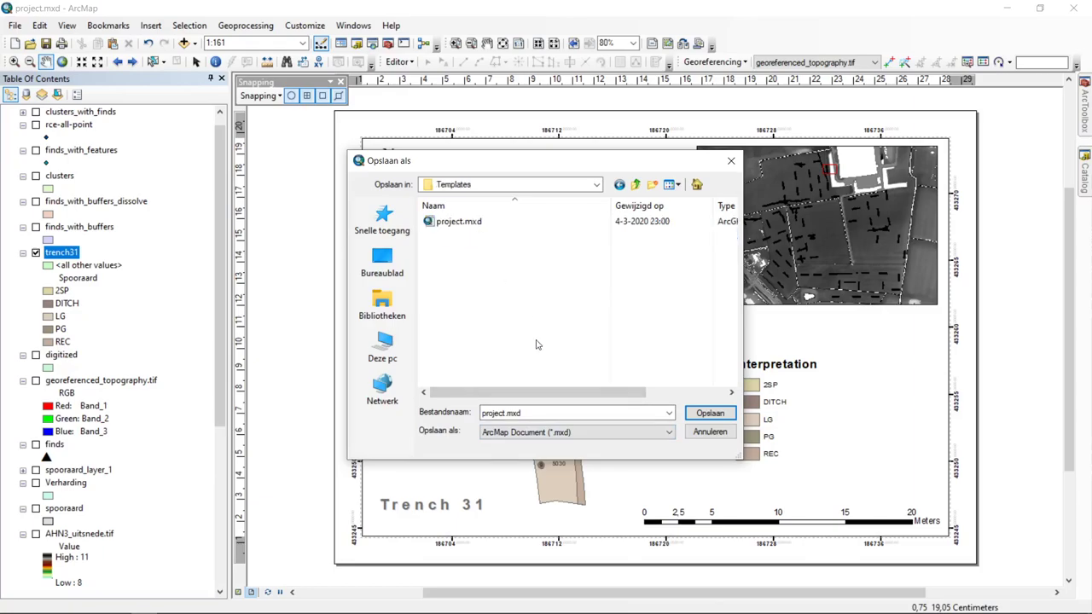
- Name the map document trench_map.mxd and save it in the Templates folder
double_click(543, 416)
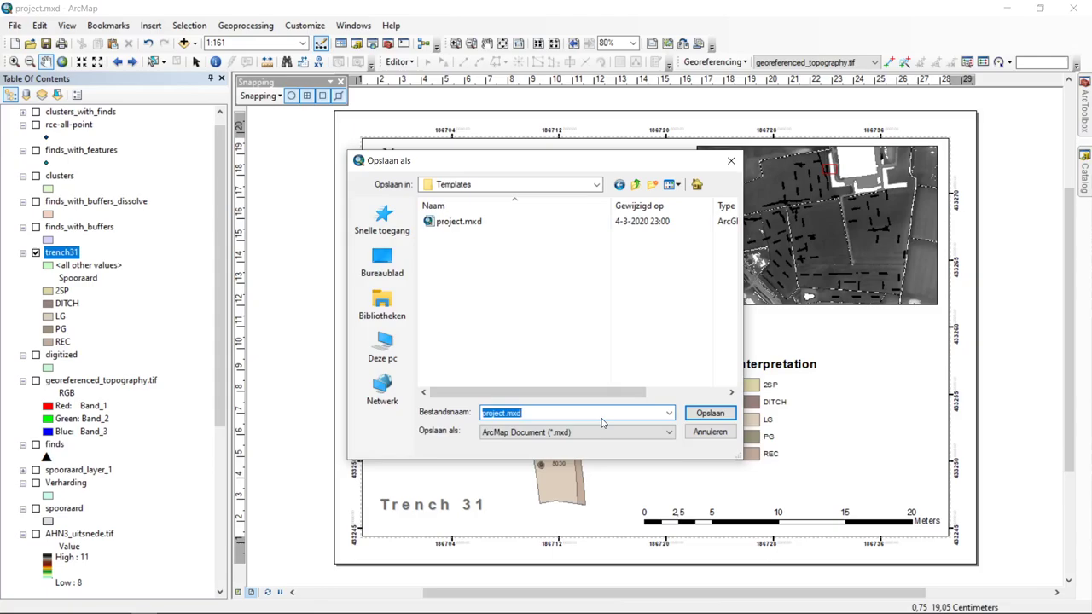
key("Left")
key("Left")
key("Left")
key("shift+Home")
type("trehc")
key("BackSpace")
key("BackSpace")
type("nch_map")
key("Return")
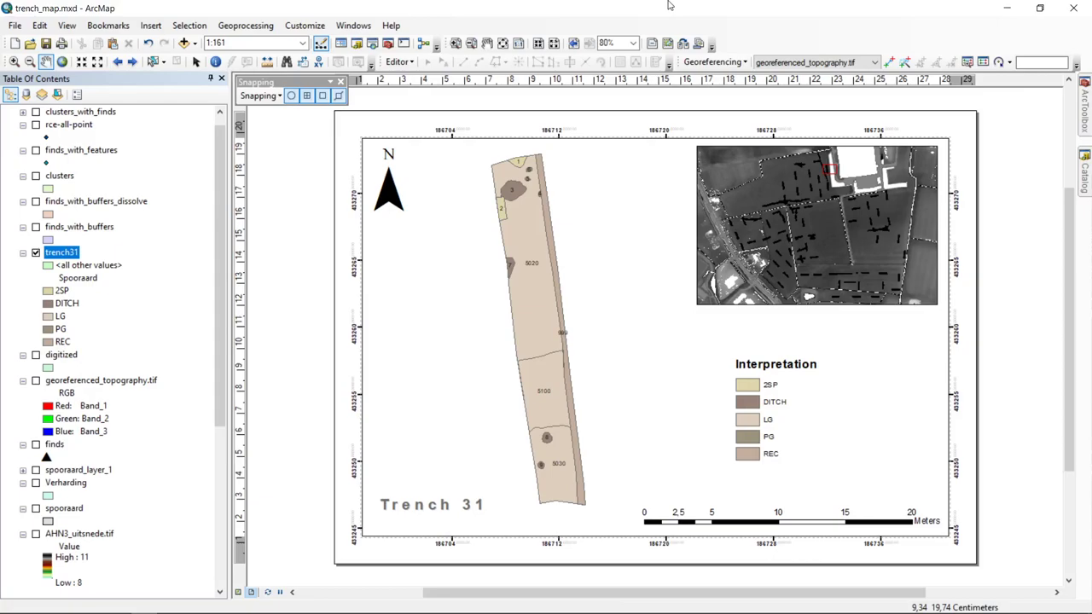
- Examine the project and trench_map thumbnails among the personal templates for a new document, without creating one
left_click(14, 44)
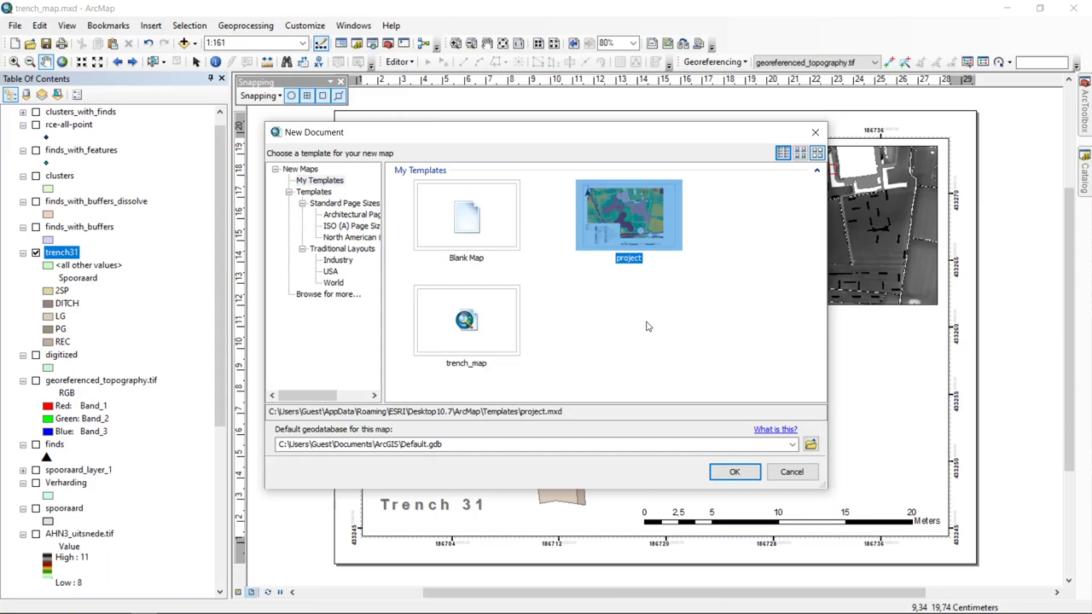
left_click(455, 226)
left_click(643, 256)
left_click(491, 327)
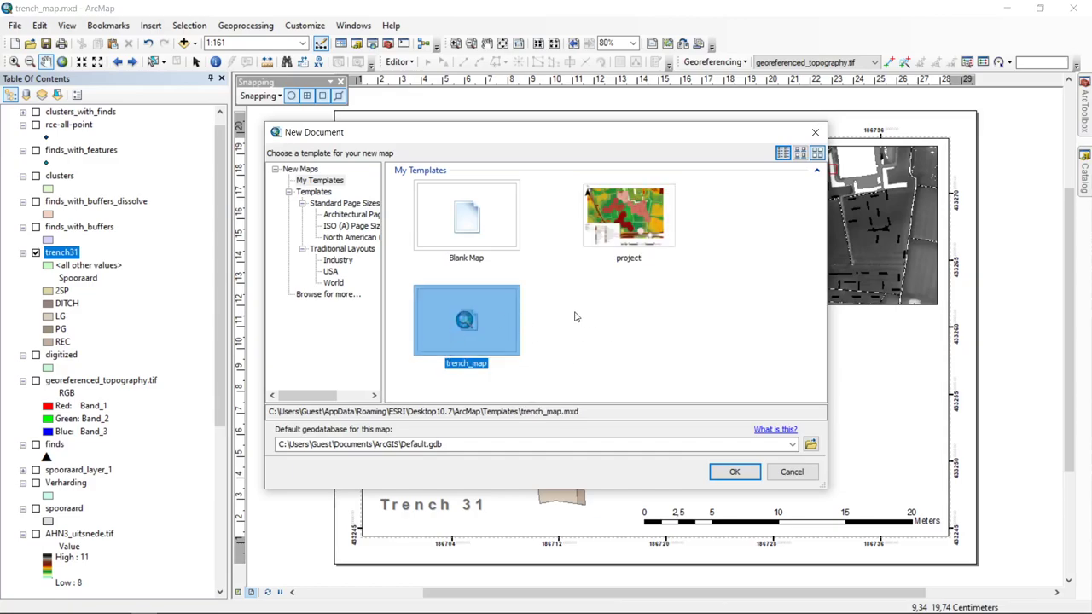
left_click(632, 196)
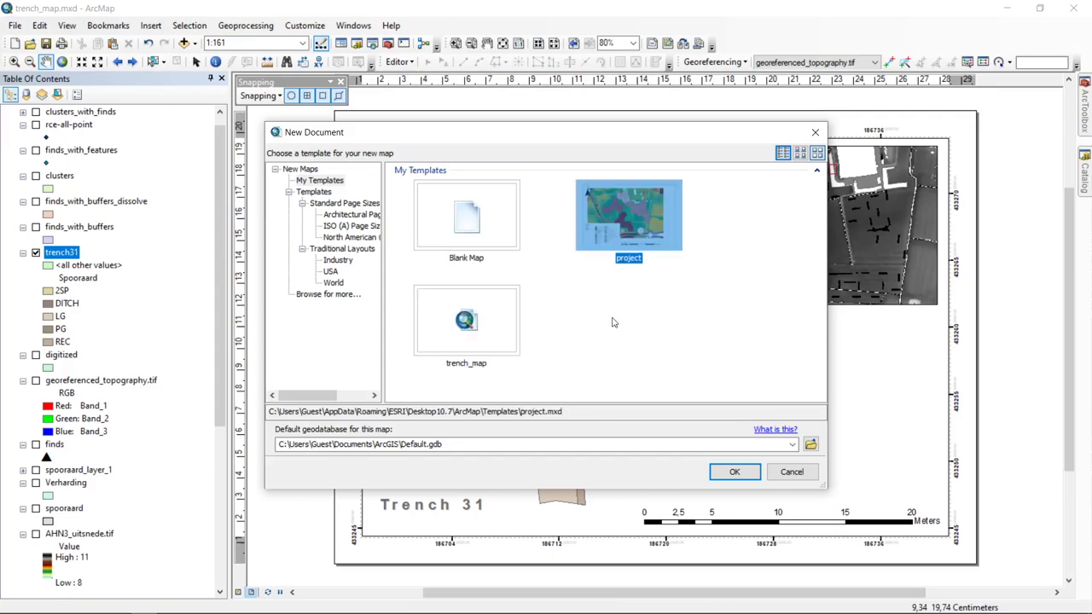
left_click(445, 326)
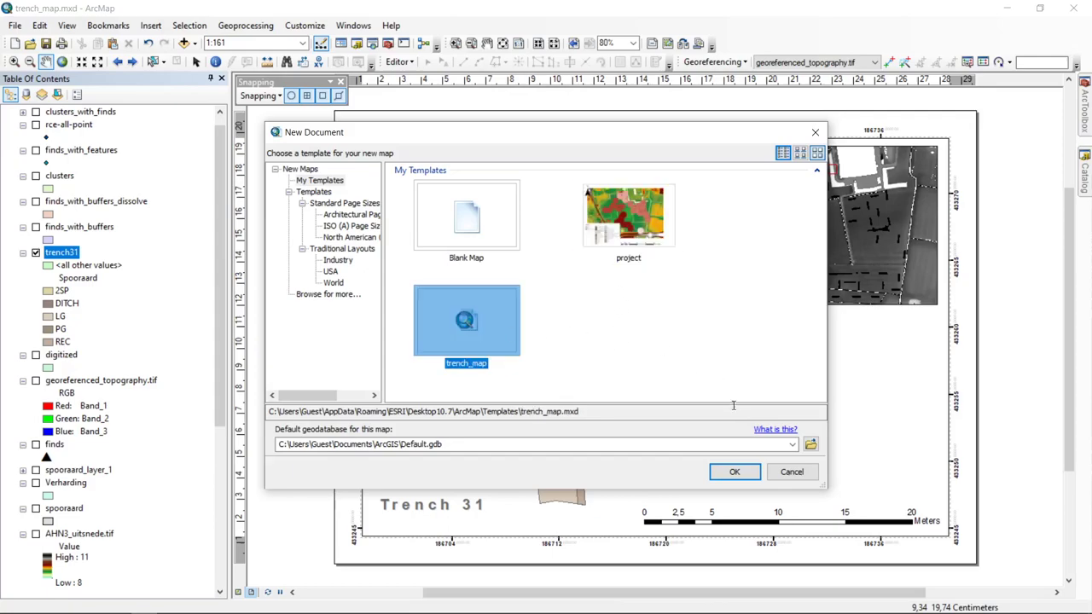
left_click(790, 473)
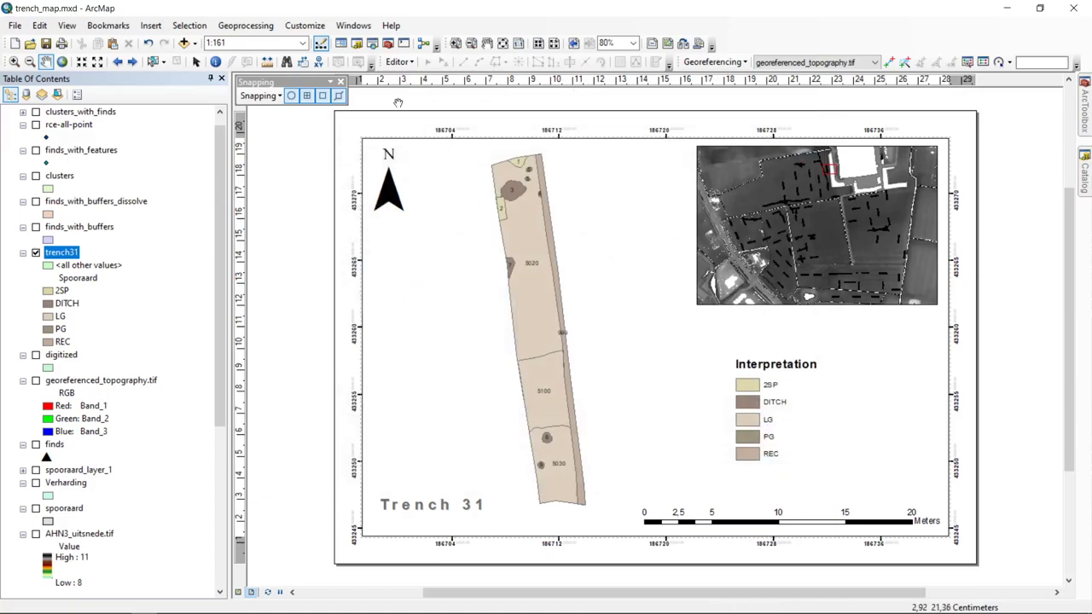
- Make a thumbnail for the map document in its Map Document Properties and accept the change
left_click(15, 26)
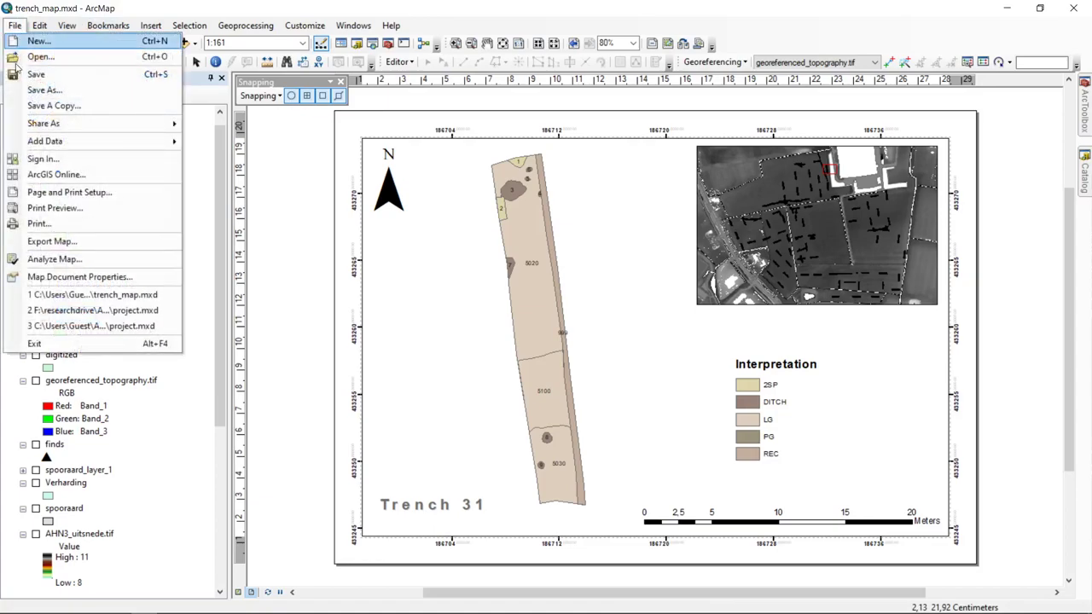
left_click(74, 277)
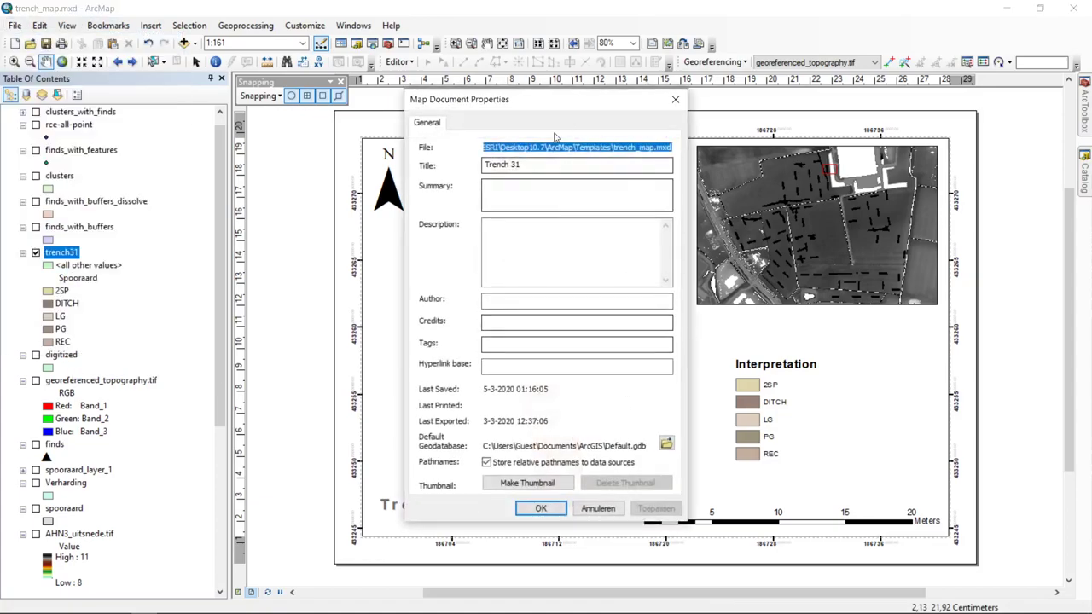
left_click(550, 484)
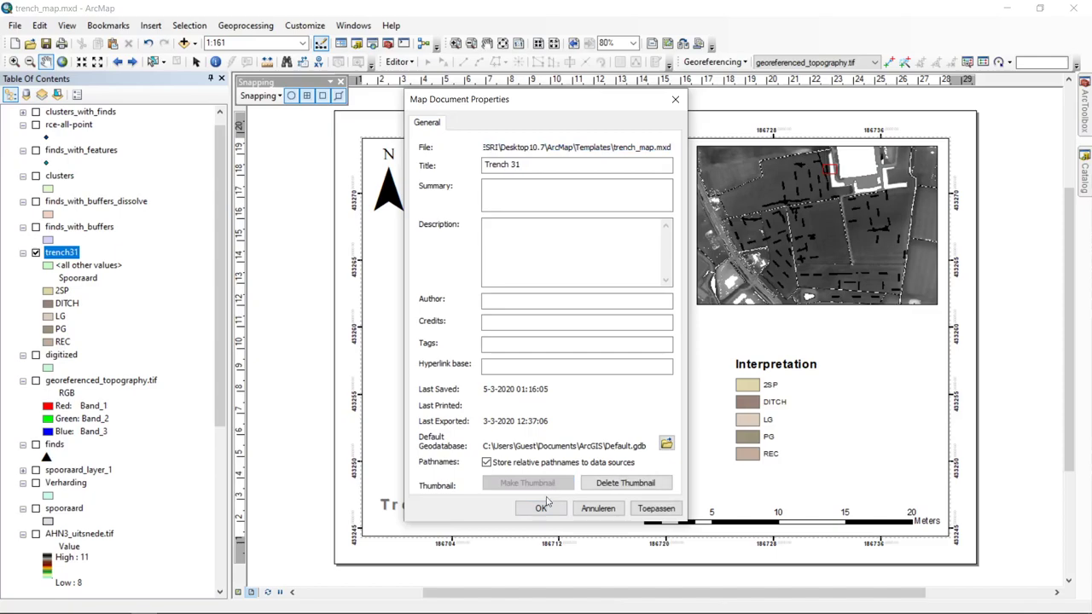
left_click(542, 508)
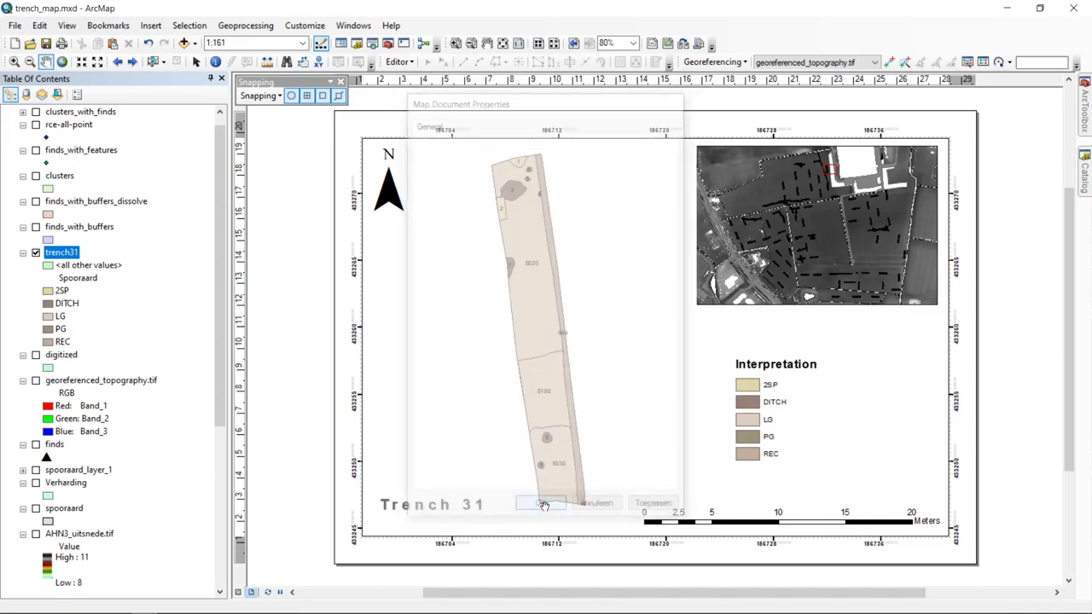
- Save the map document again as trench_map.mxd in the Templates folder, replacing the existing file
left_click(15, 25)
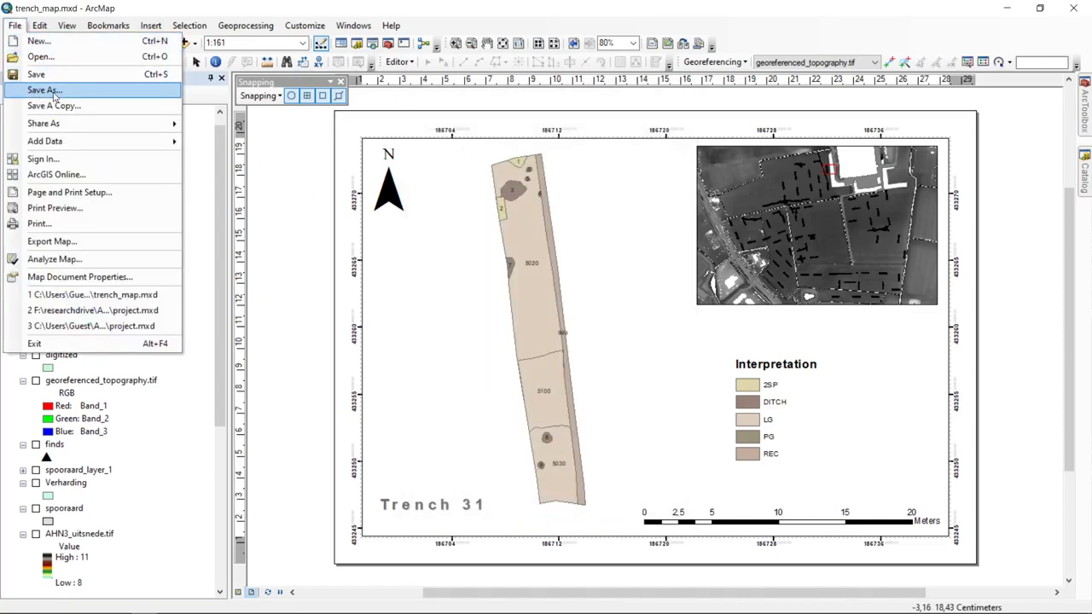
left_click(56, 92)
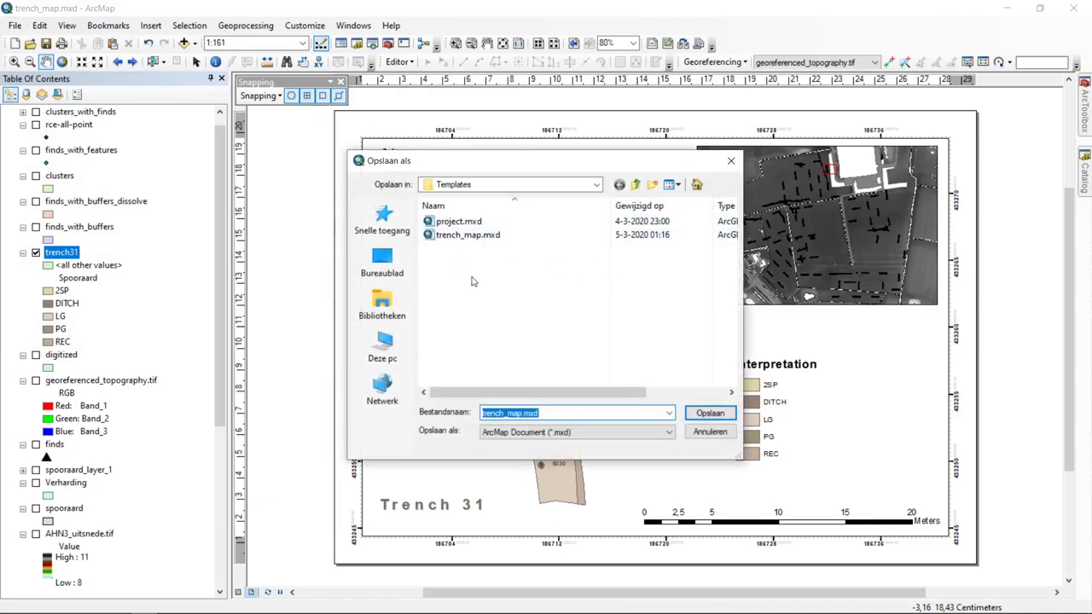
right_click(460, 237)
left_click(557, 167)
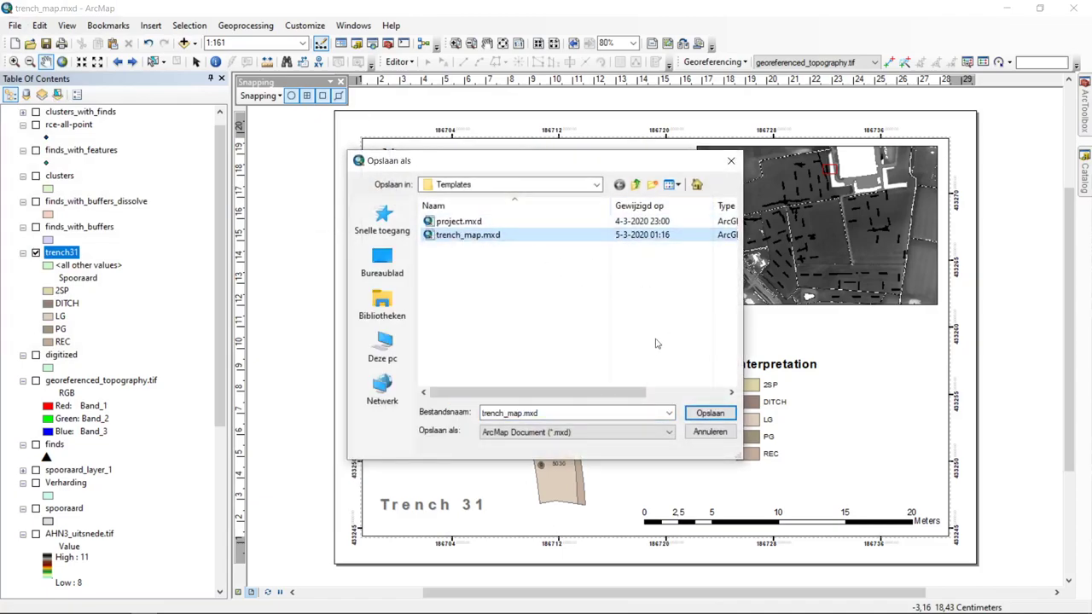
left_click(709, 417)
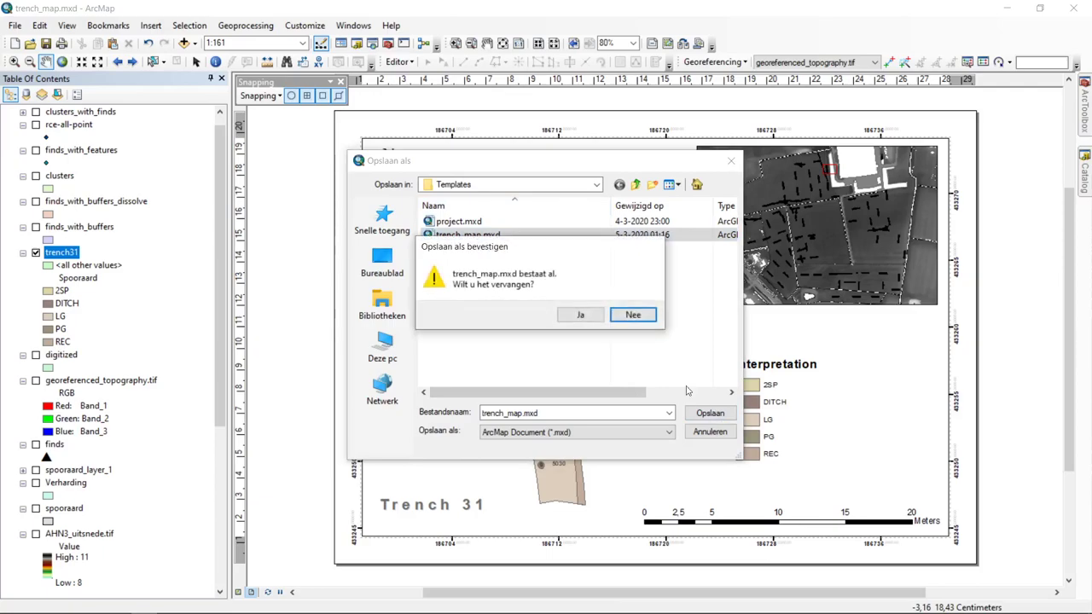
left_click(579, 316)
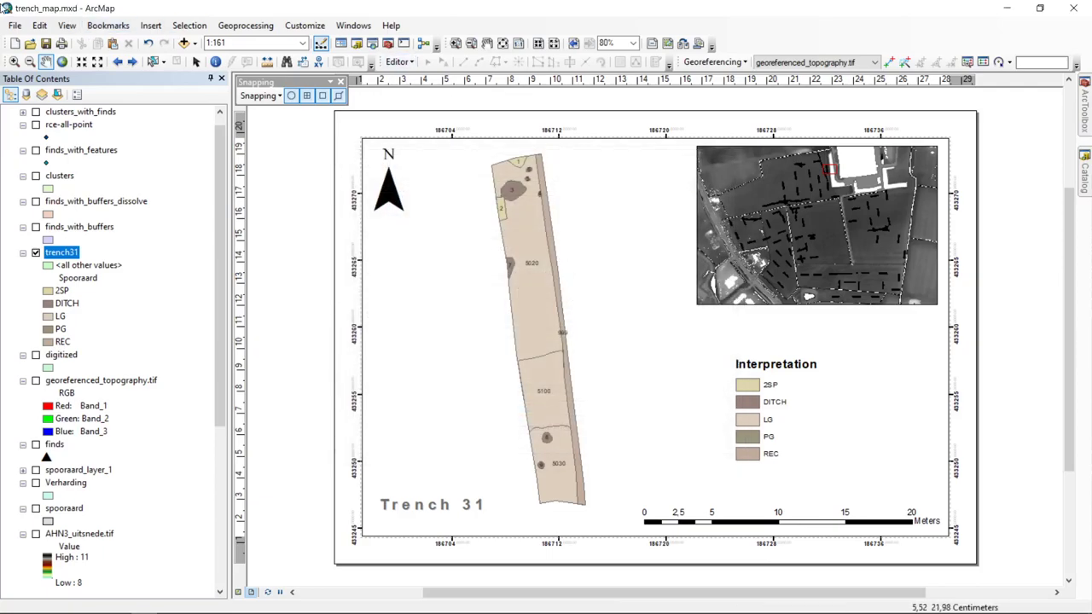
- Check the trench_map template's thumbnail in the new document templates and look at the Blank Map option
left_click(15, 44)
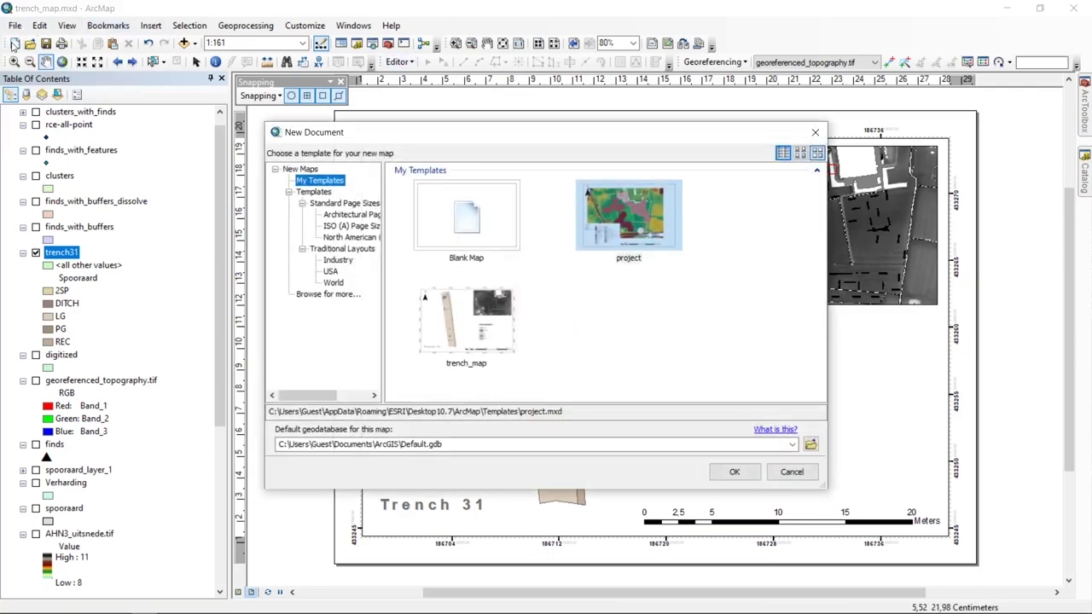
key("Tab")
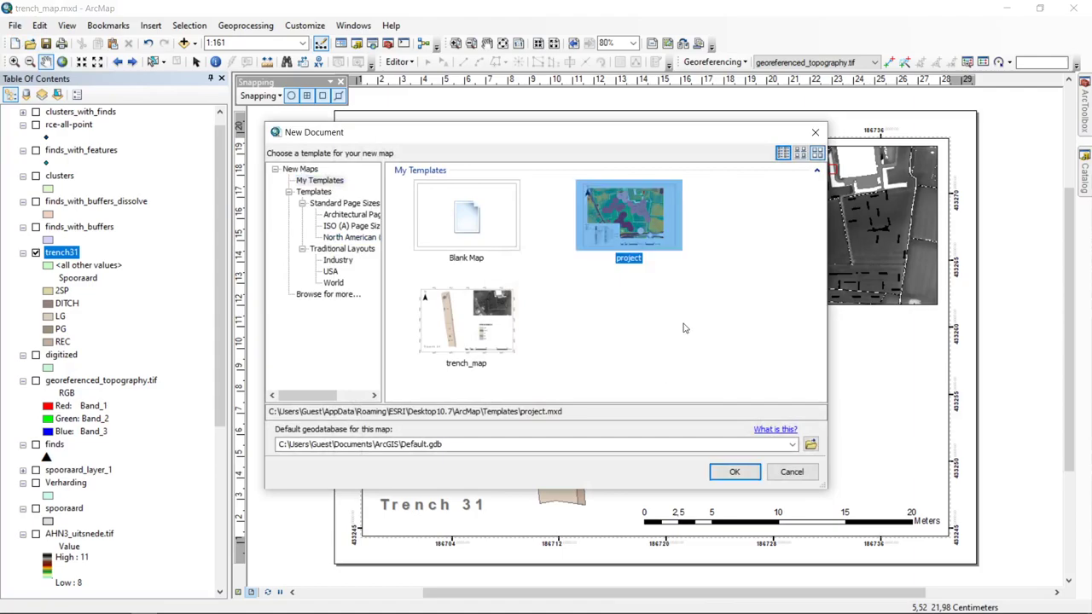
left_click(419, 305)
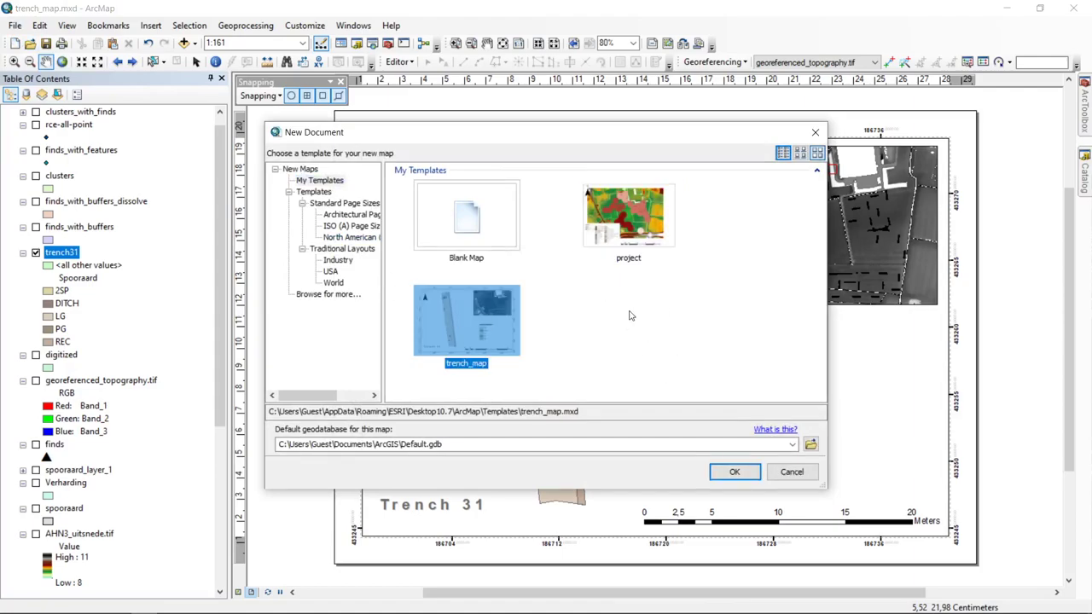
left_click(476, 218)
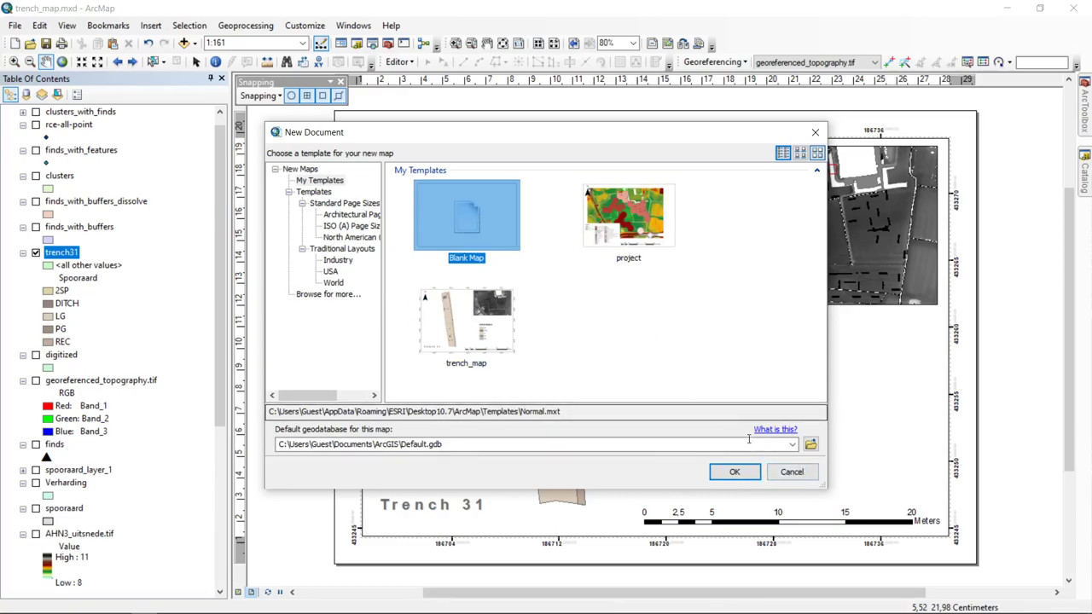
left_click(733, 471)
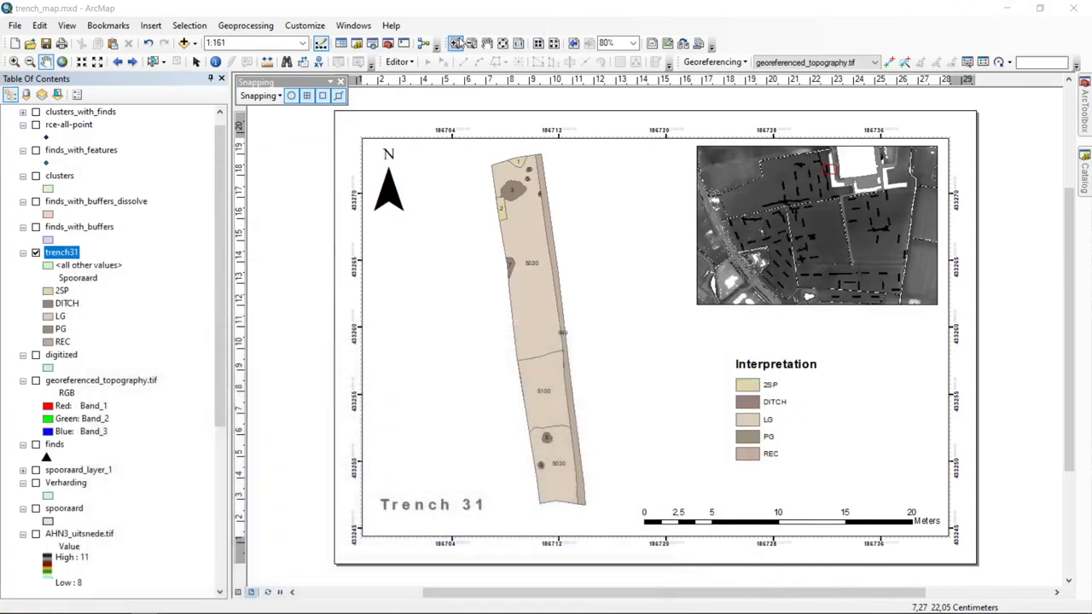
- Apply the project.mxd template to the layout with Layers as data frame 1 and inset as 2, and inspect its legend and scale bar
left_click(687, 45)
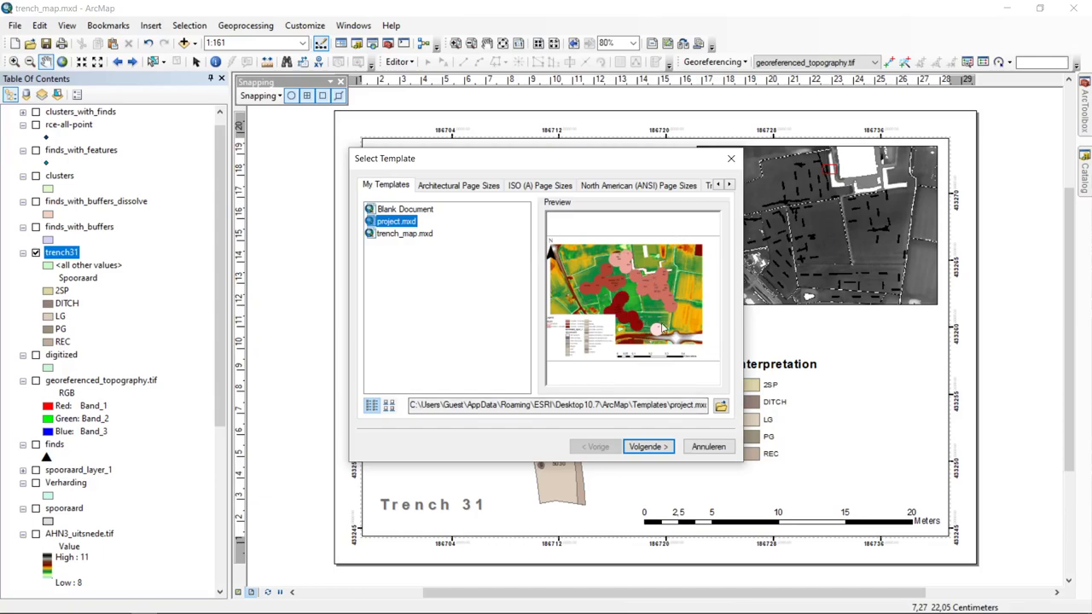
left_click(663, 450)
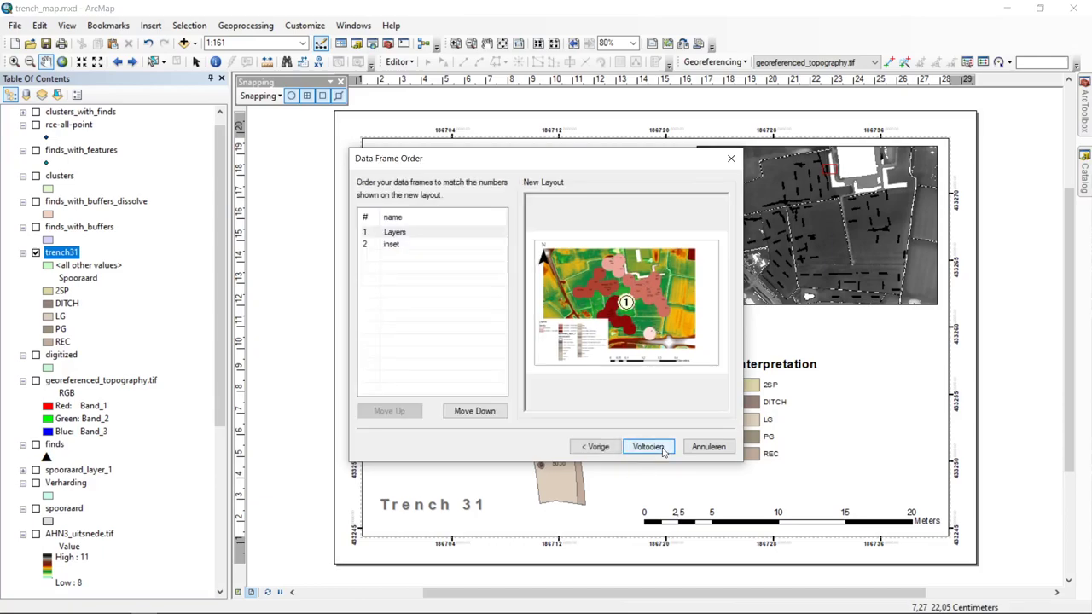
left_click(429, 233)
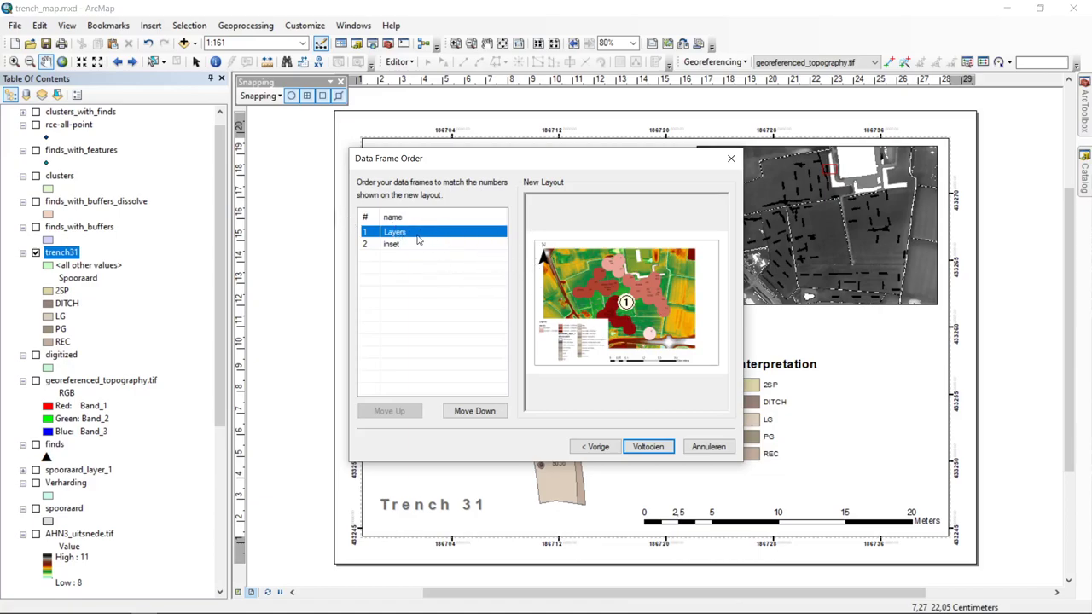
left_click(647, 447)
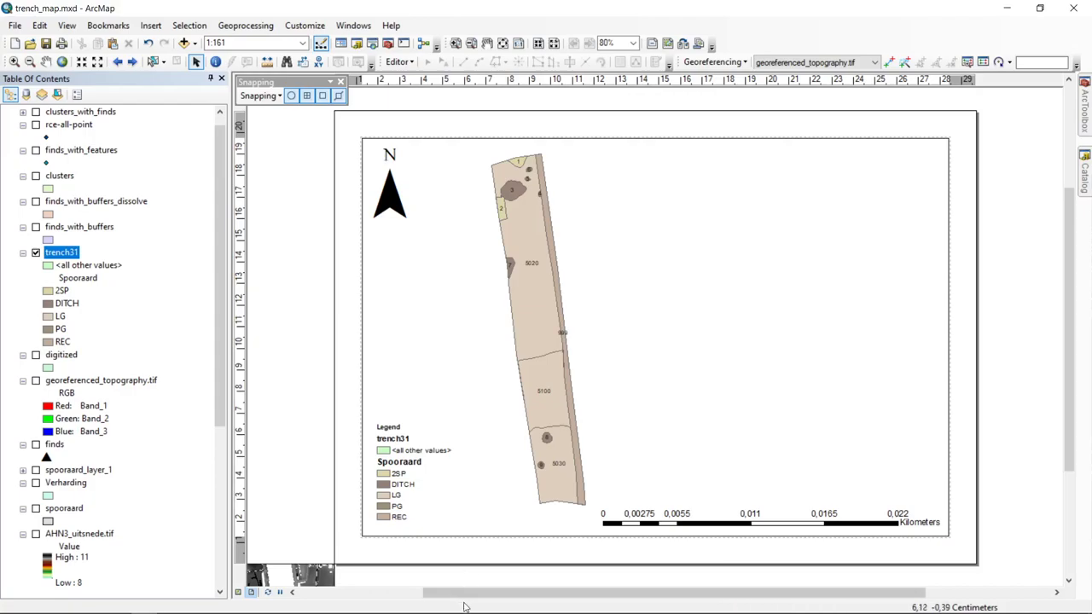
left_click(407, 461)
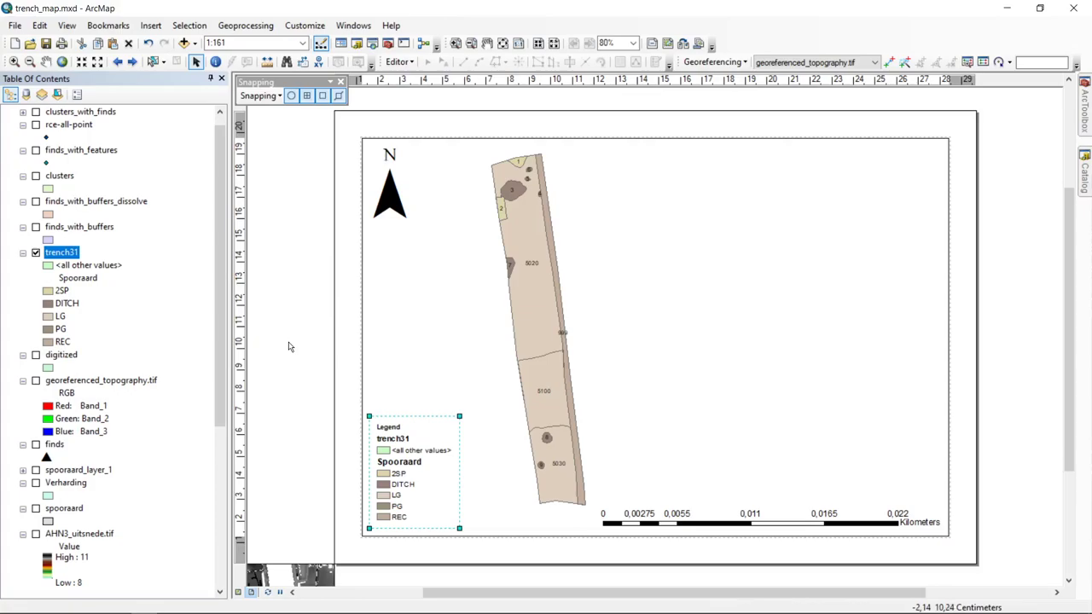
left_click(739, 520)
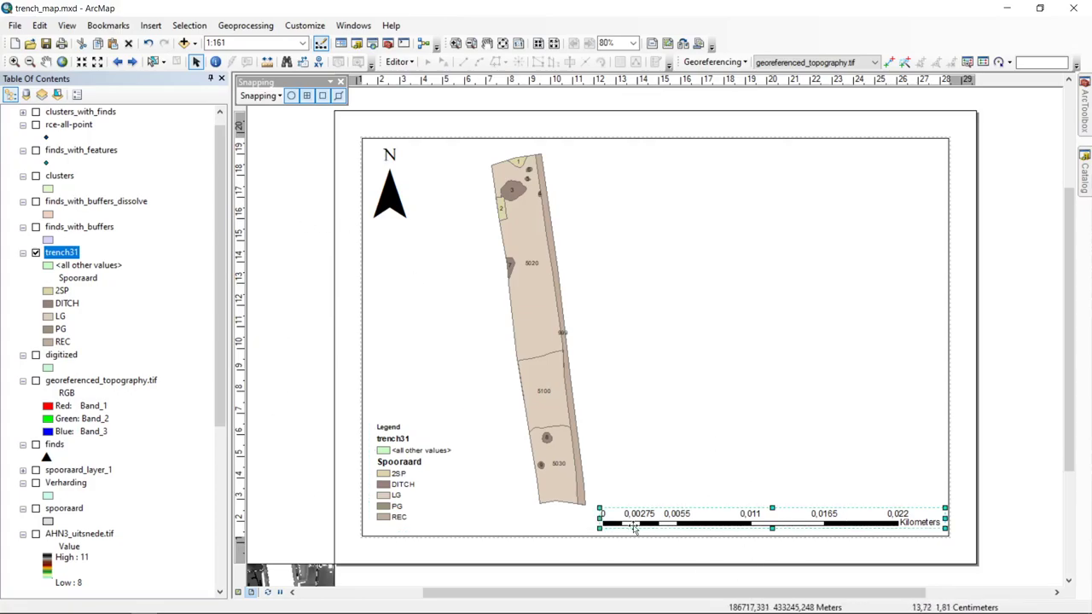
left_click(288, 254)
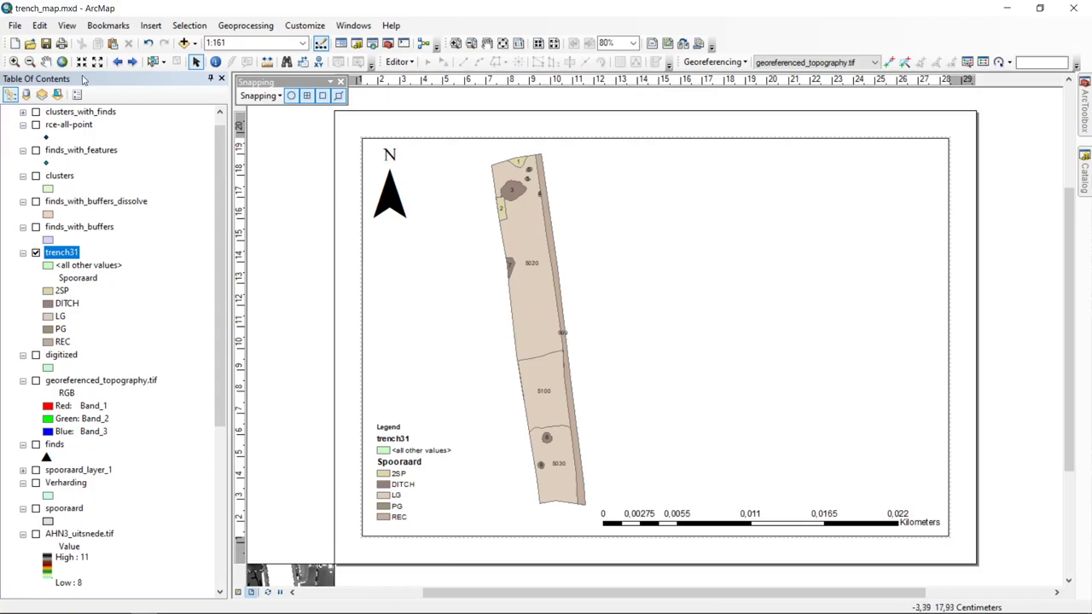
- Change the layout to the trench_map.mxd template, ordering inset as data frame 1 and Layers as data frame 2
left_click(684, 44)
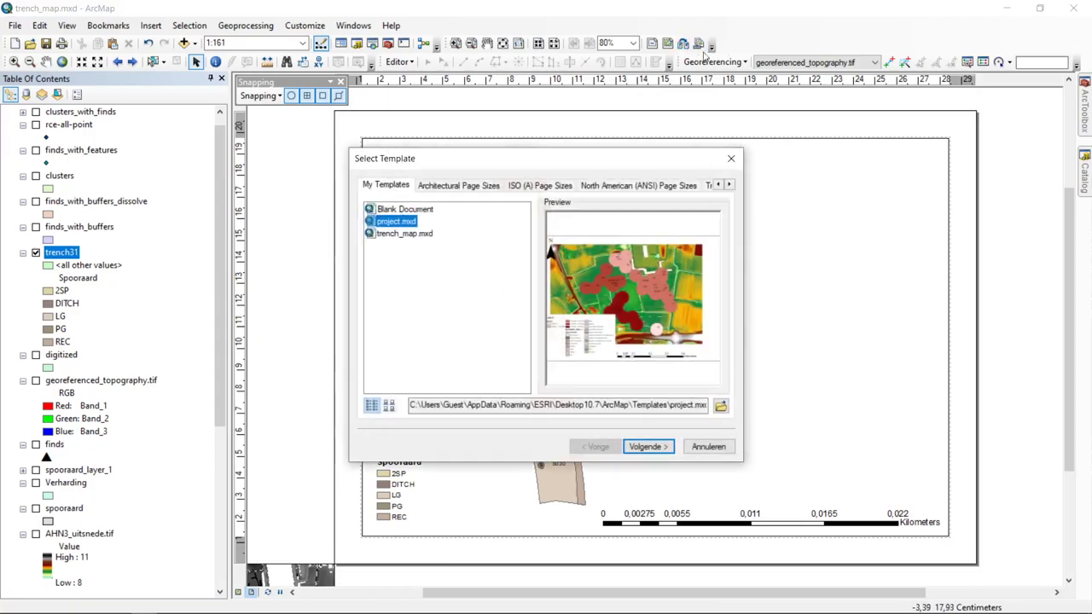
left_click(388, 234)
left_click(657, 449)
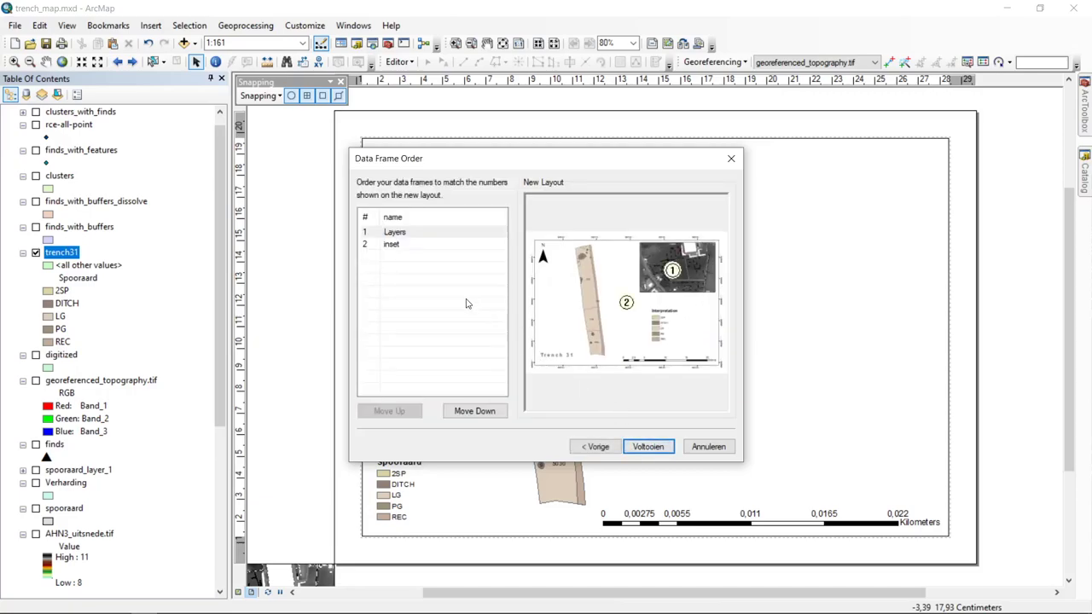
left_click(450, 245)
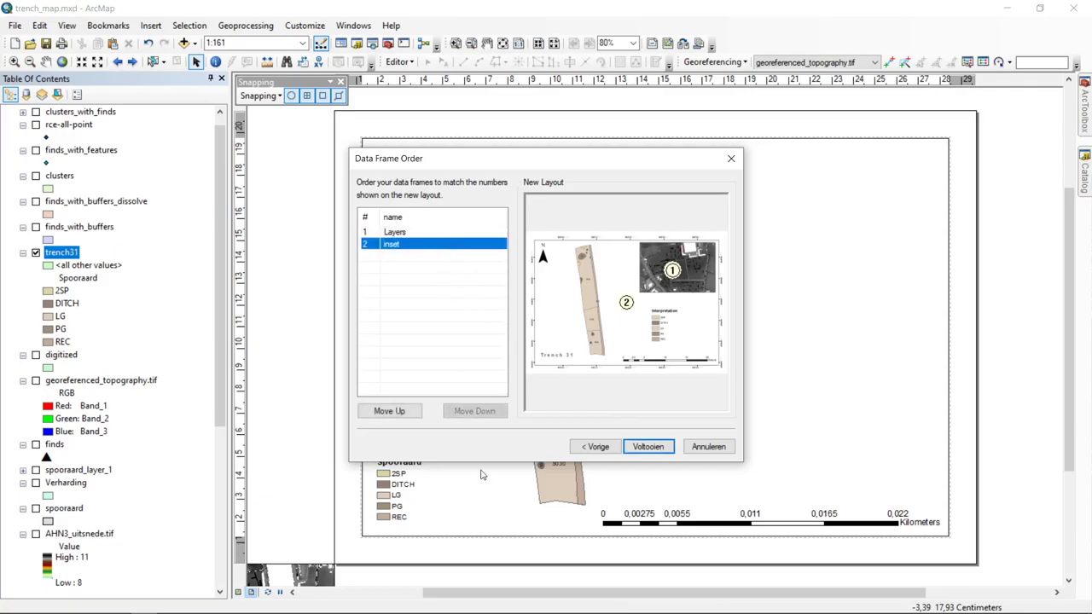
left_click(389, 411)
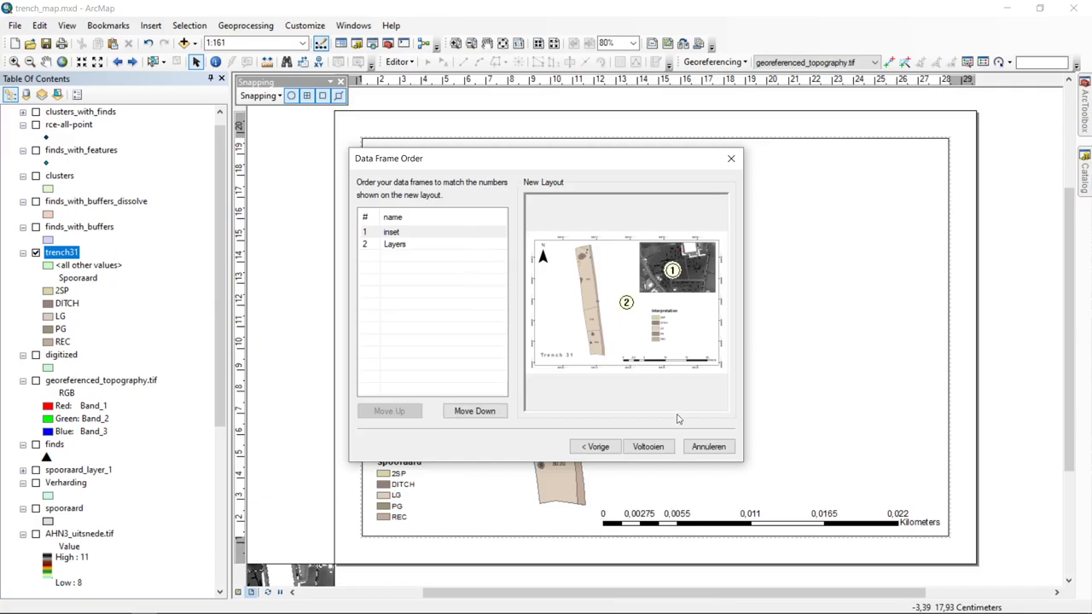
left_click(648, 446)
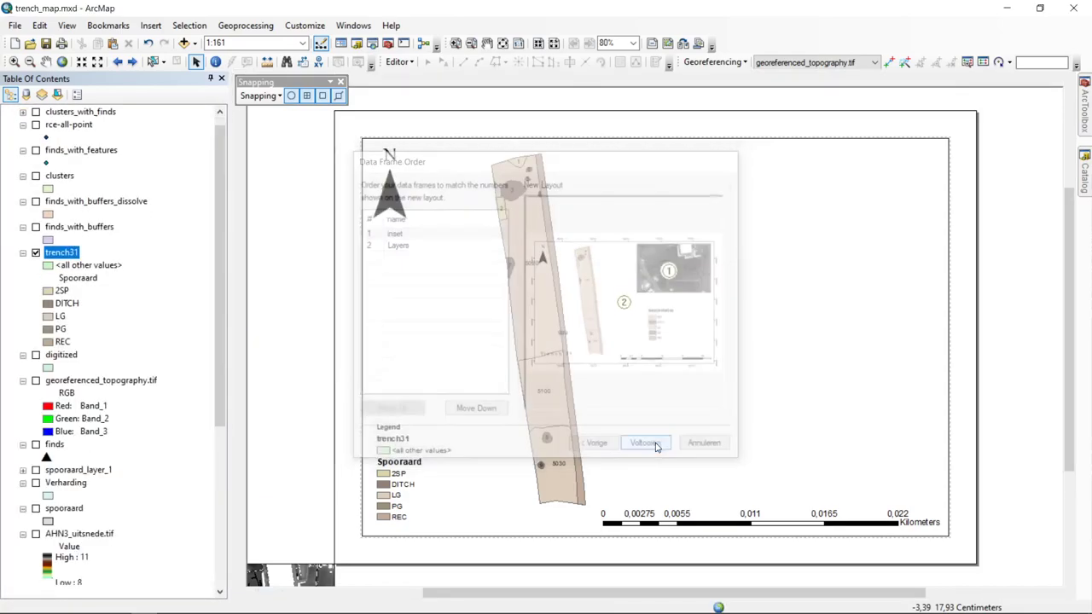